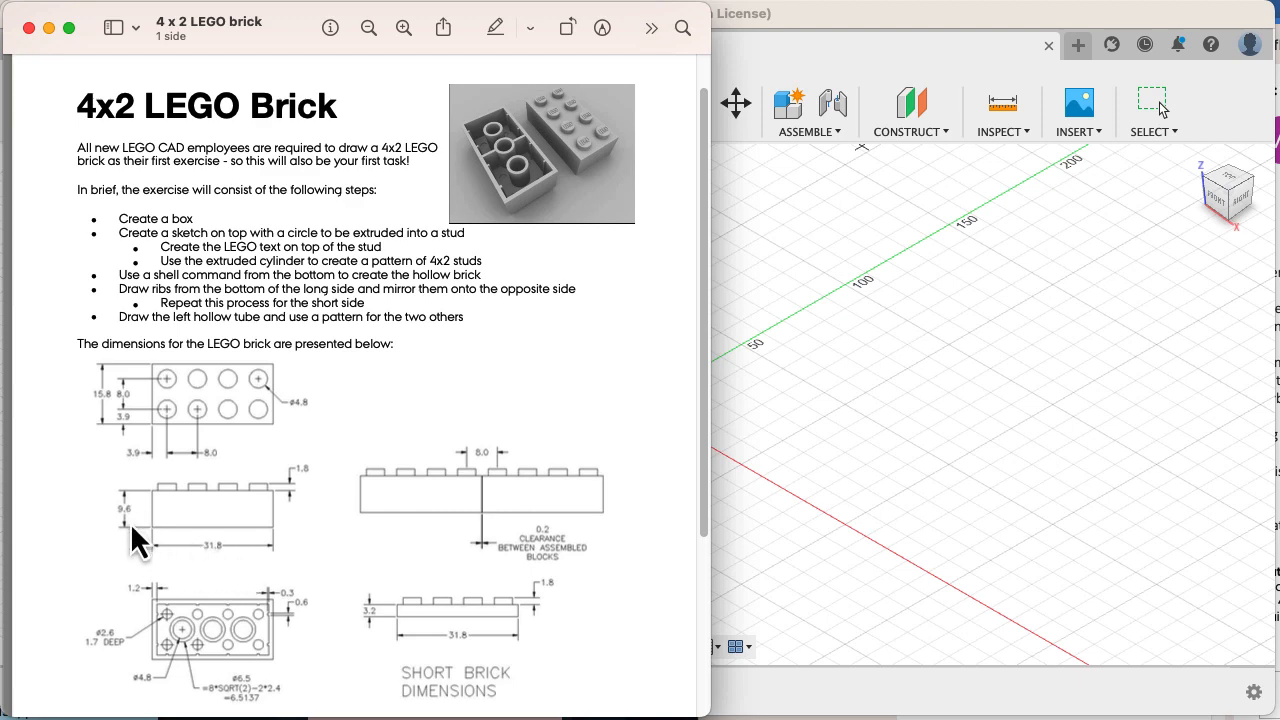
Step: Switch to Fusion 360 and start a box on the horizontal plane from the origin, 31.8 mm long along X and 15.8 mm wide
left_click(805, 378)
key("Escape")
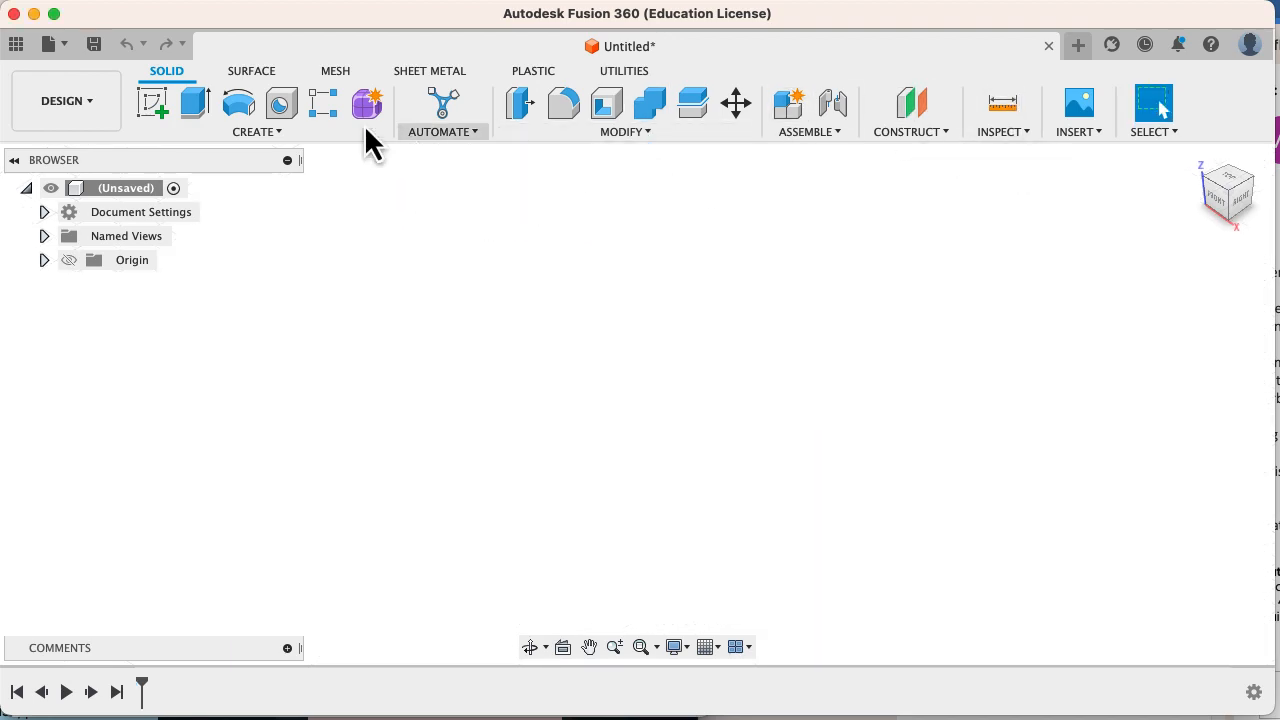
left_click(274, 135)
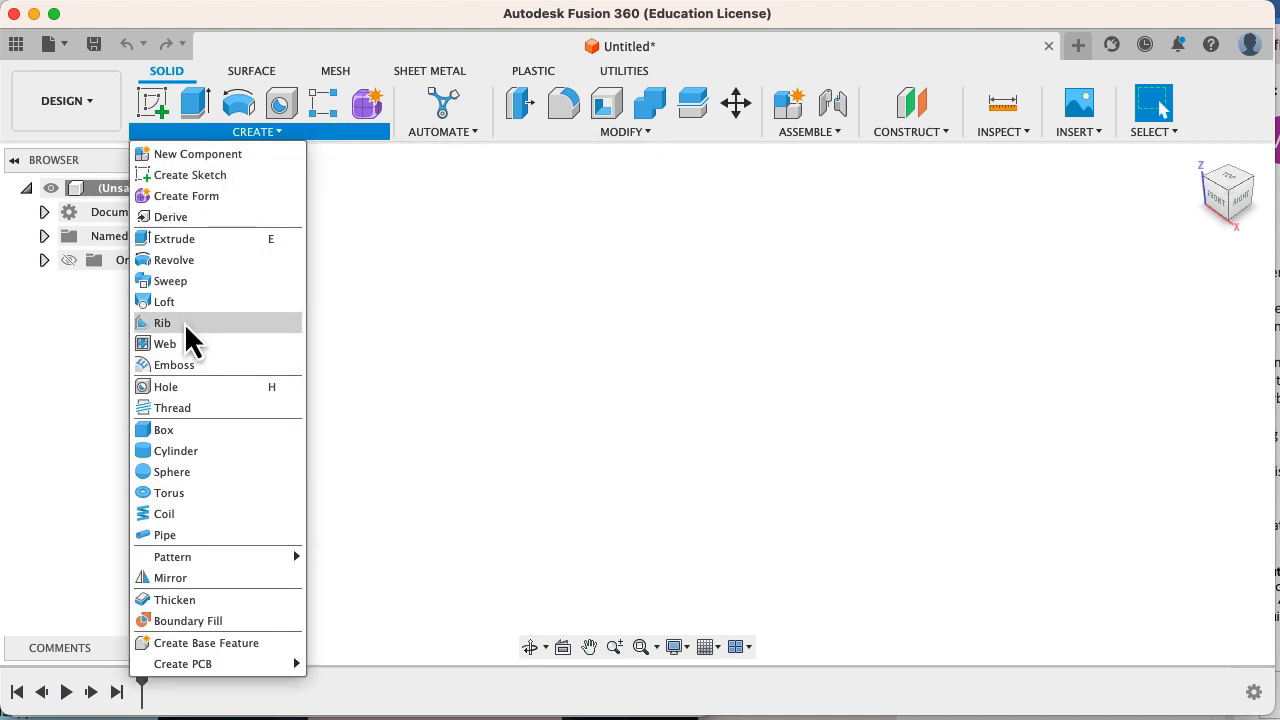
left_click(170, 430)
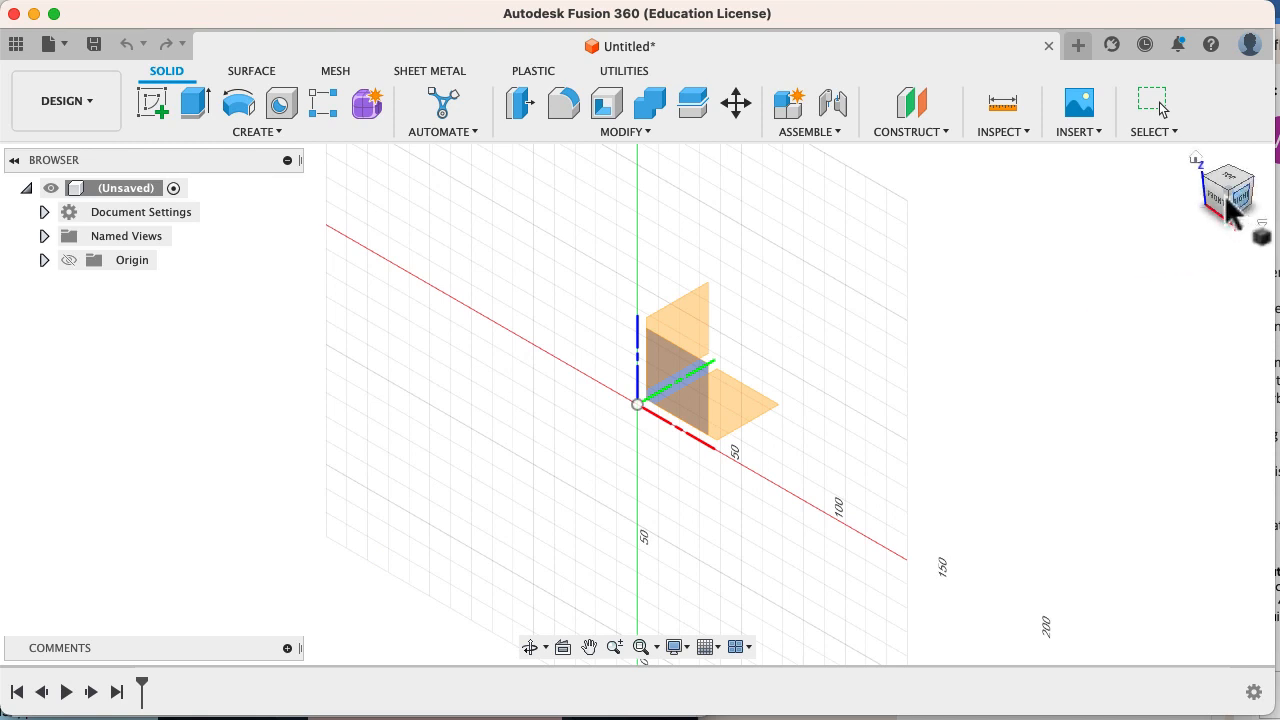
left_click(766, 400)
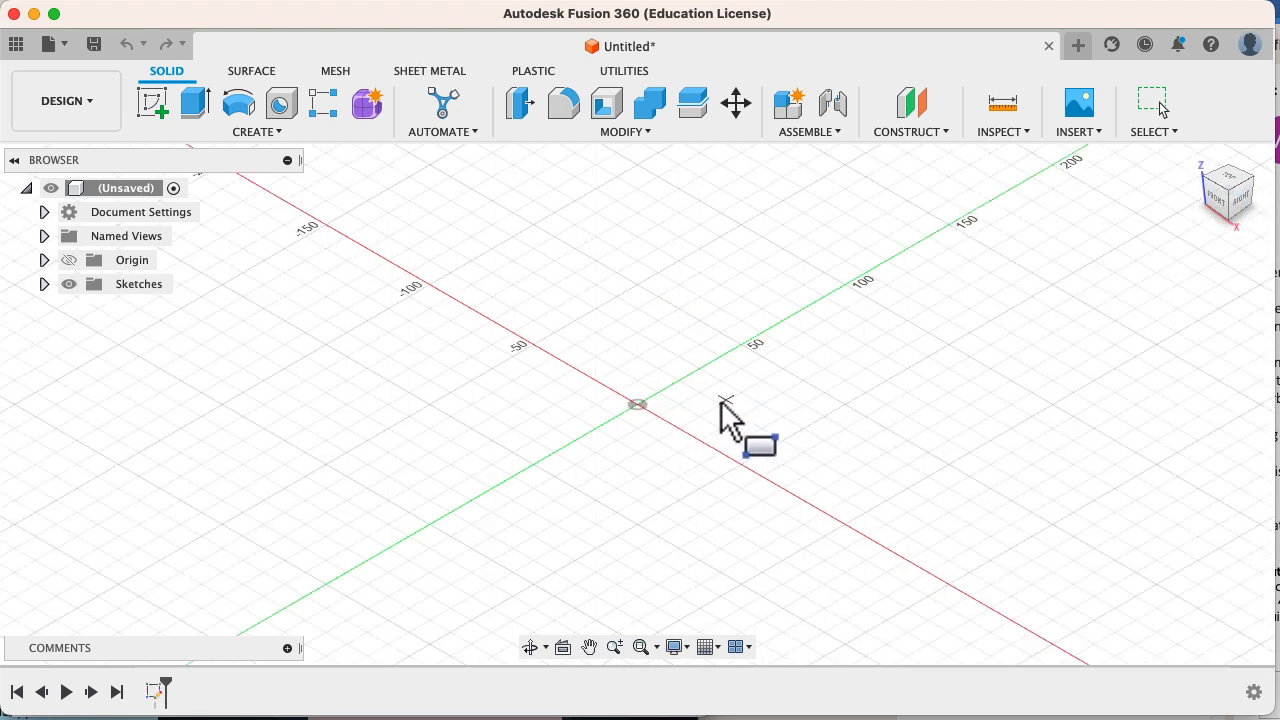
left_click(637, 405)
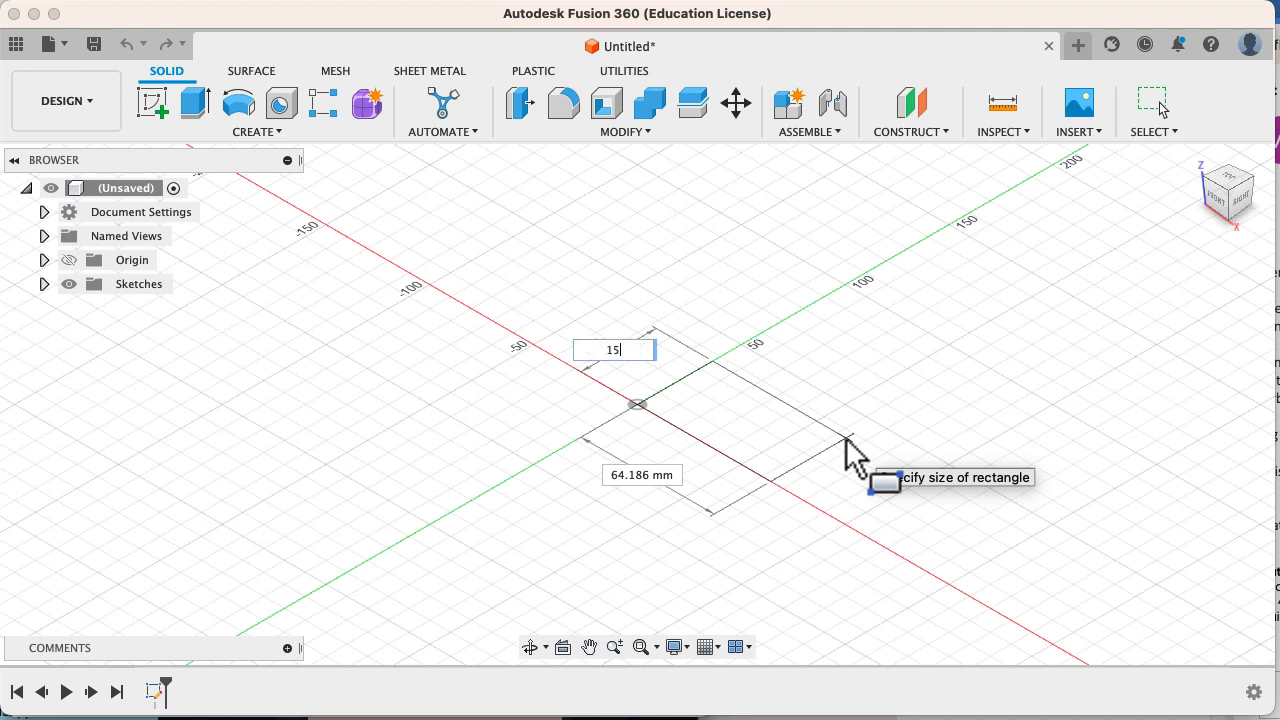
type("15,8")
key("Tab")
type("31,")
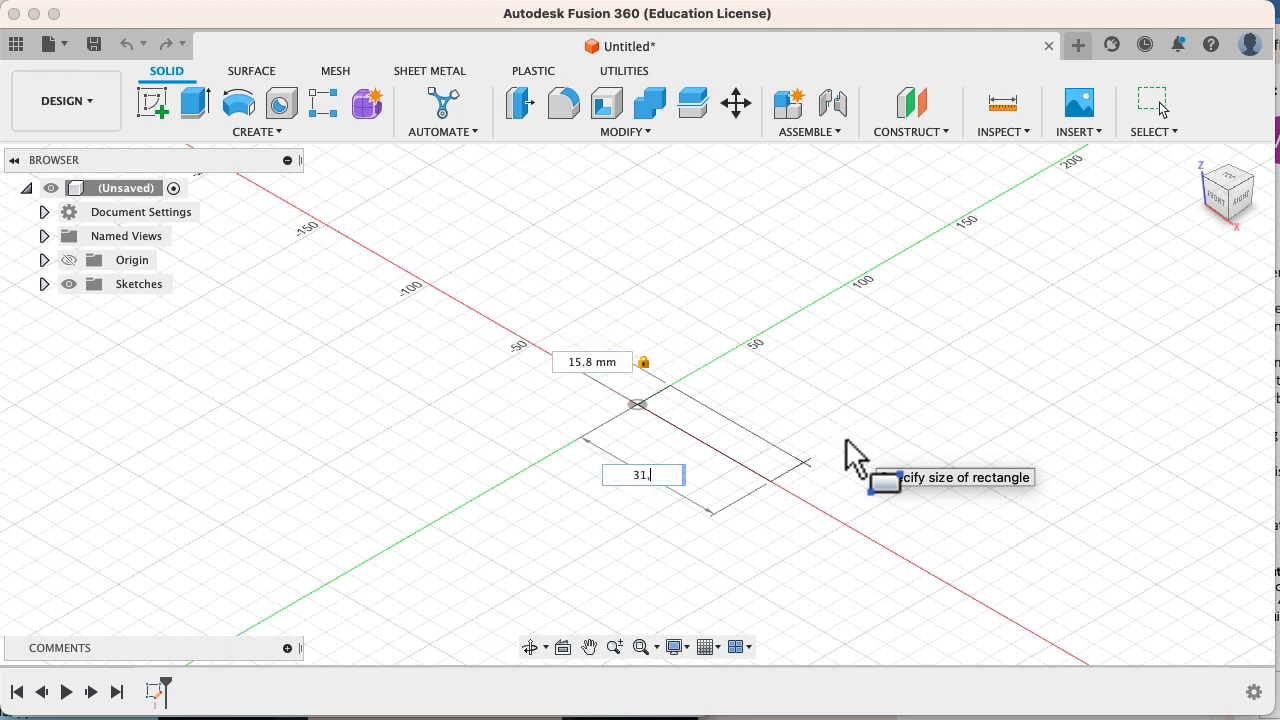
type("8")
key("Tab")
key("Return")
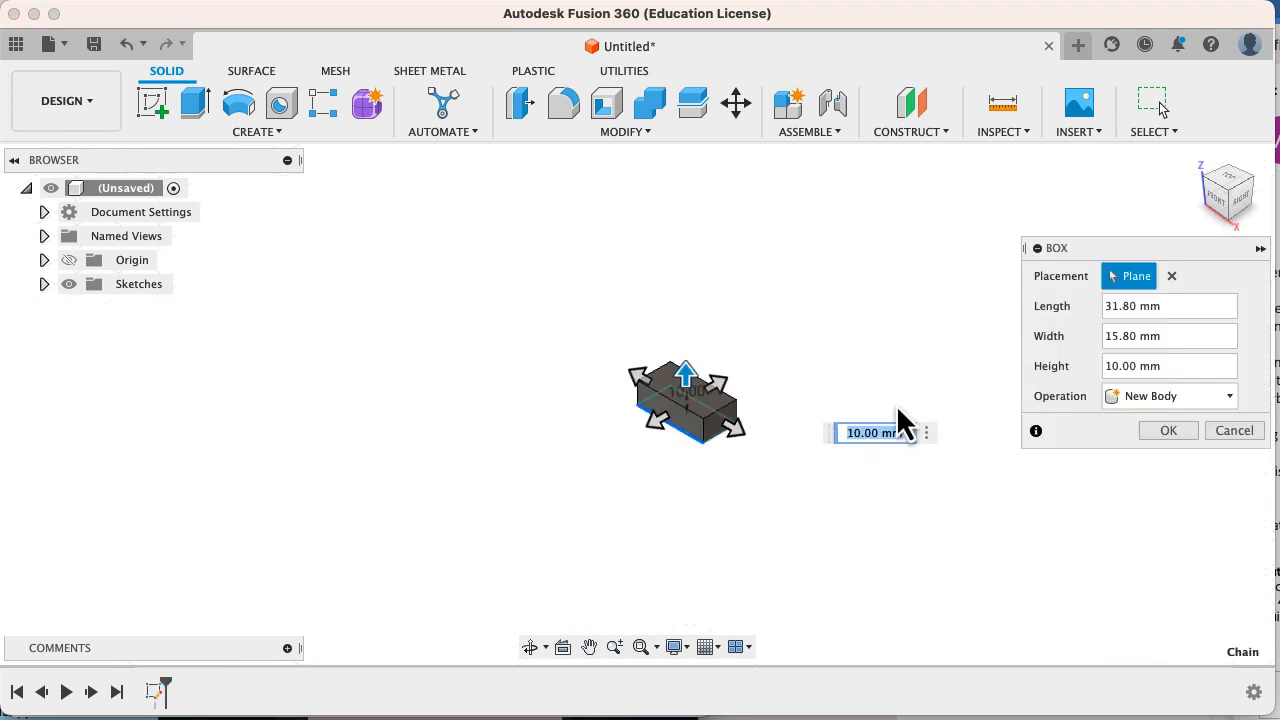
Step: Check the brick height in the reference drawing and complete the box as a new body 9.6 mm high
key("super+Tab")
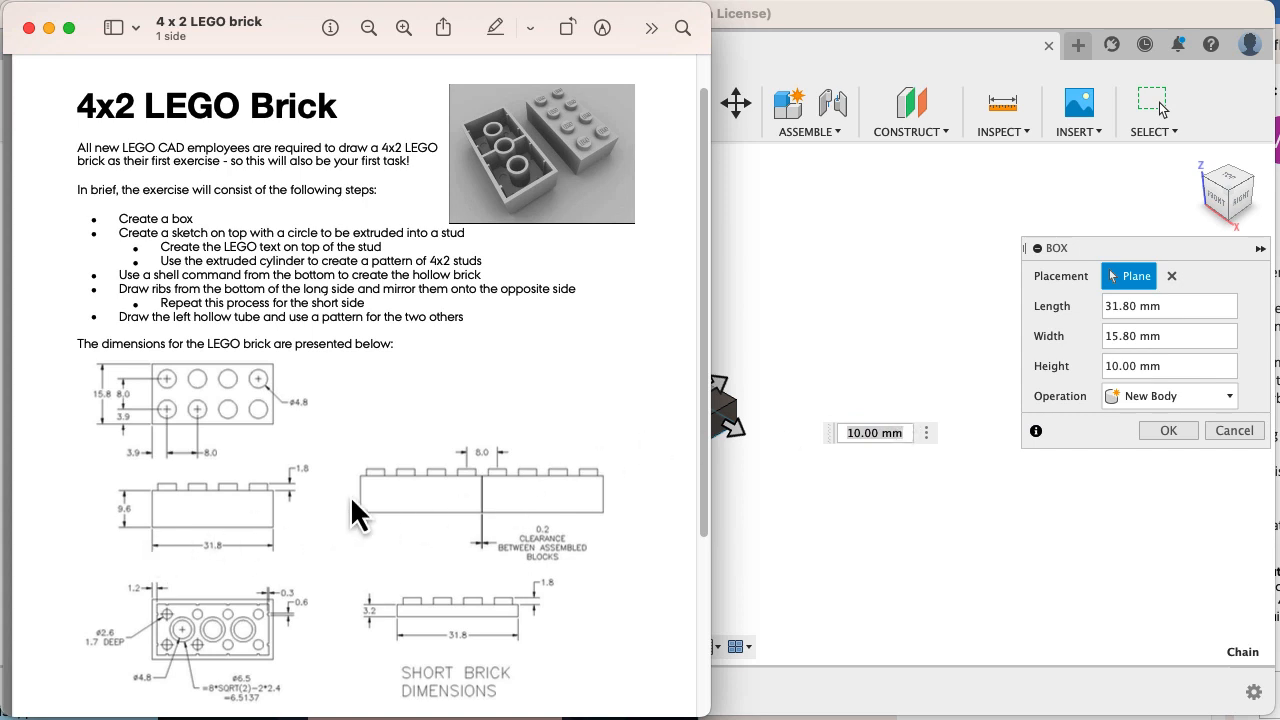
key("super+Tab")
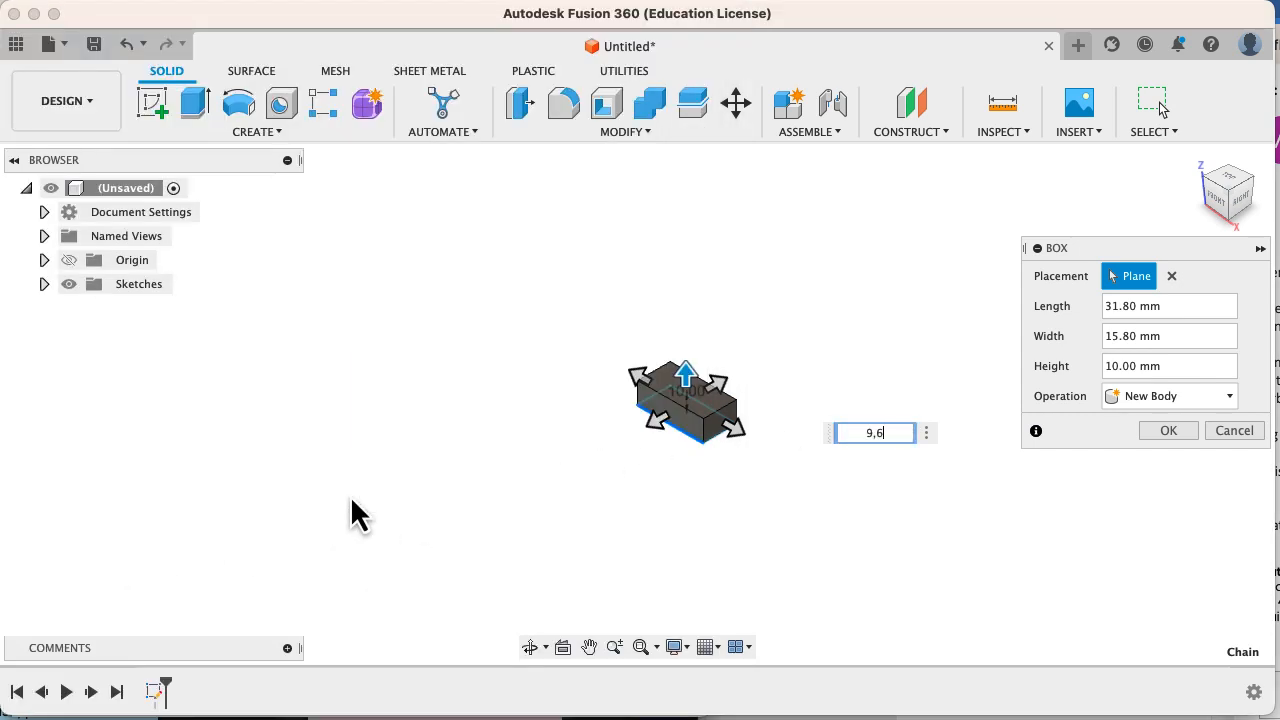
key("Return")
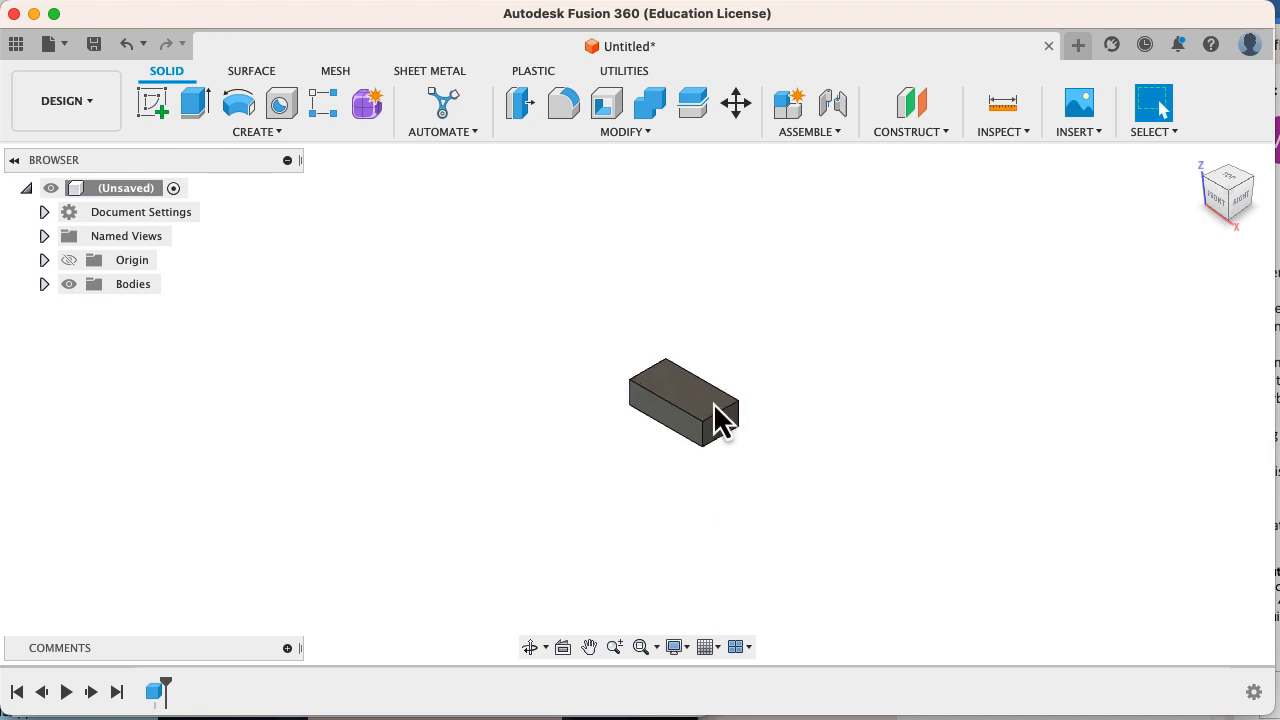
Step: Sketch a 4.8 mm diameter circle on the box's top face, near the back corner above the origin's short edge
scroll(722, 420, "up", 5)
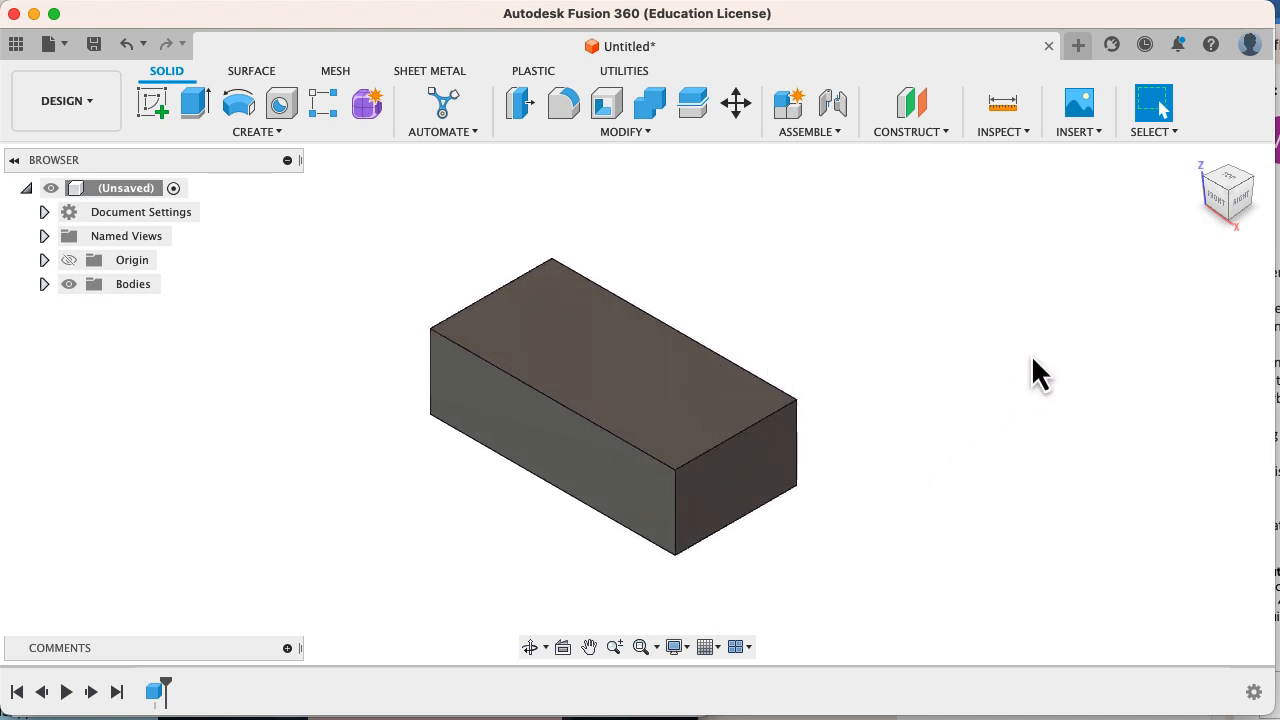
mouse_move(1262, 213)
left_mouse_down()
mouse_move(1234, 214)
mouse_move(1231, 186)
mouse_move(1260, 226)
left_mouse_up()
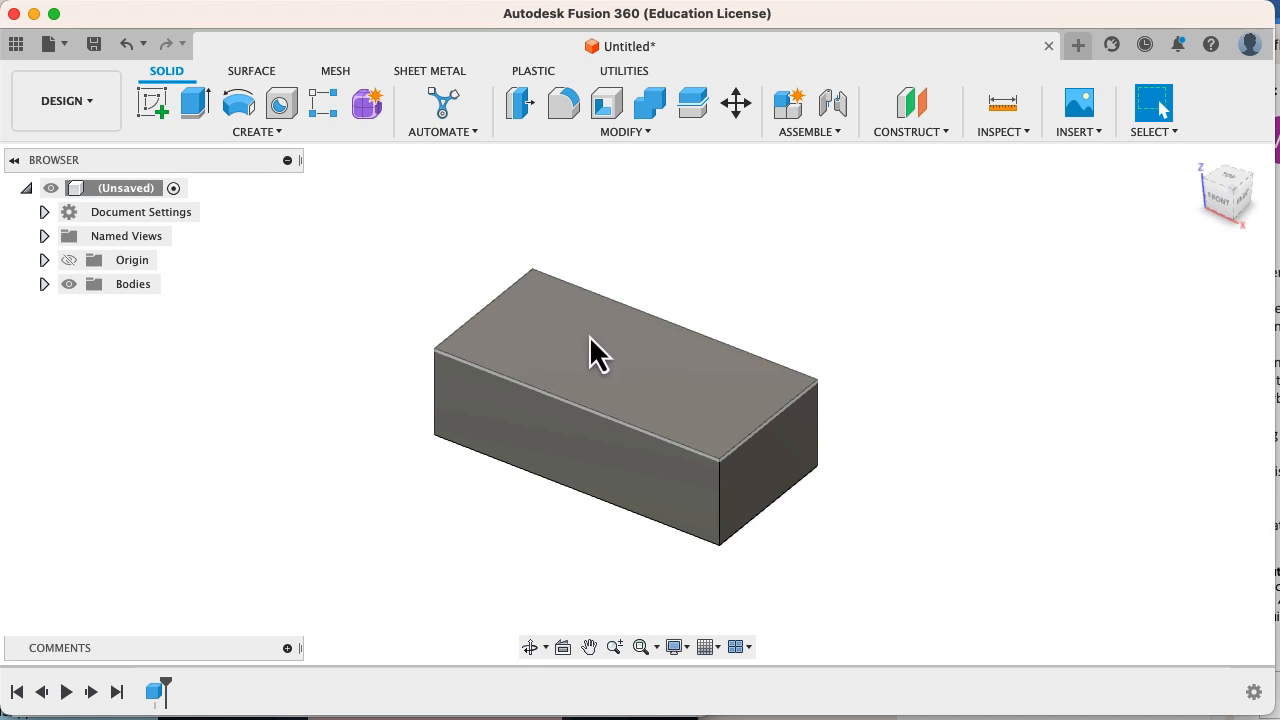
key("super+Tab")
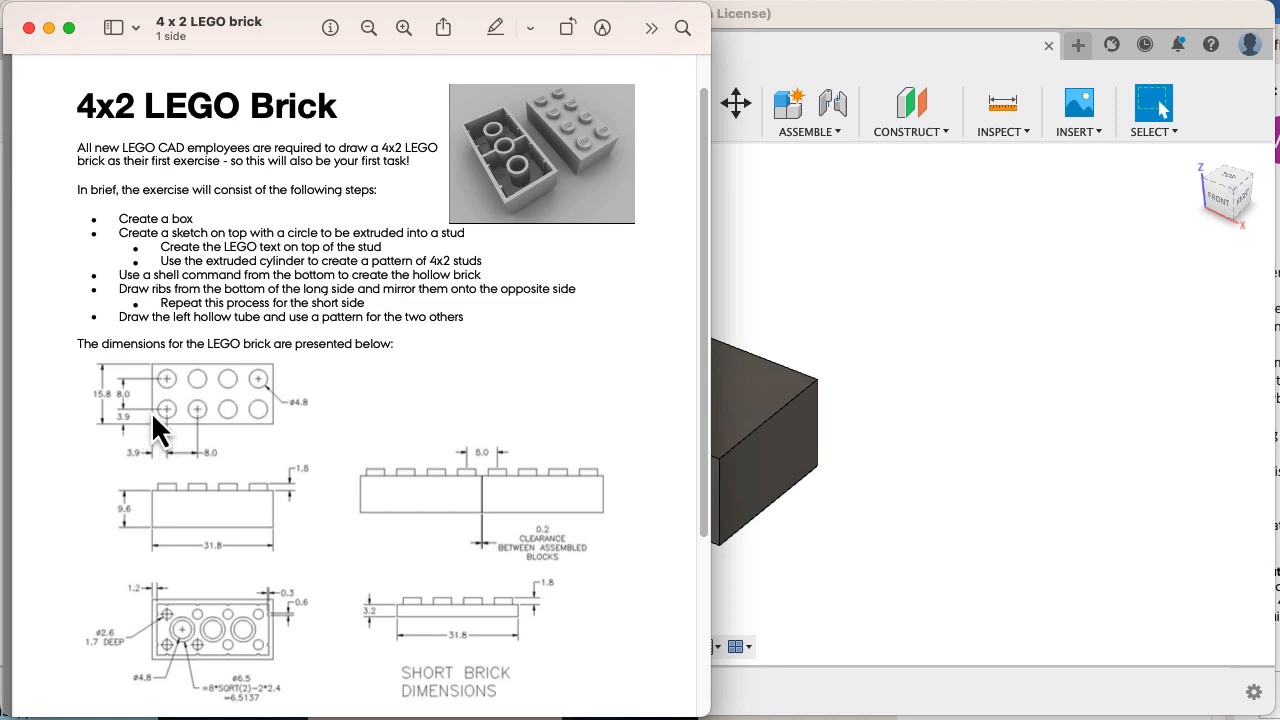
left_click(752, 410)
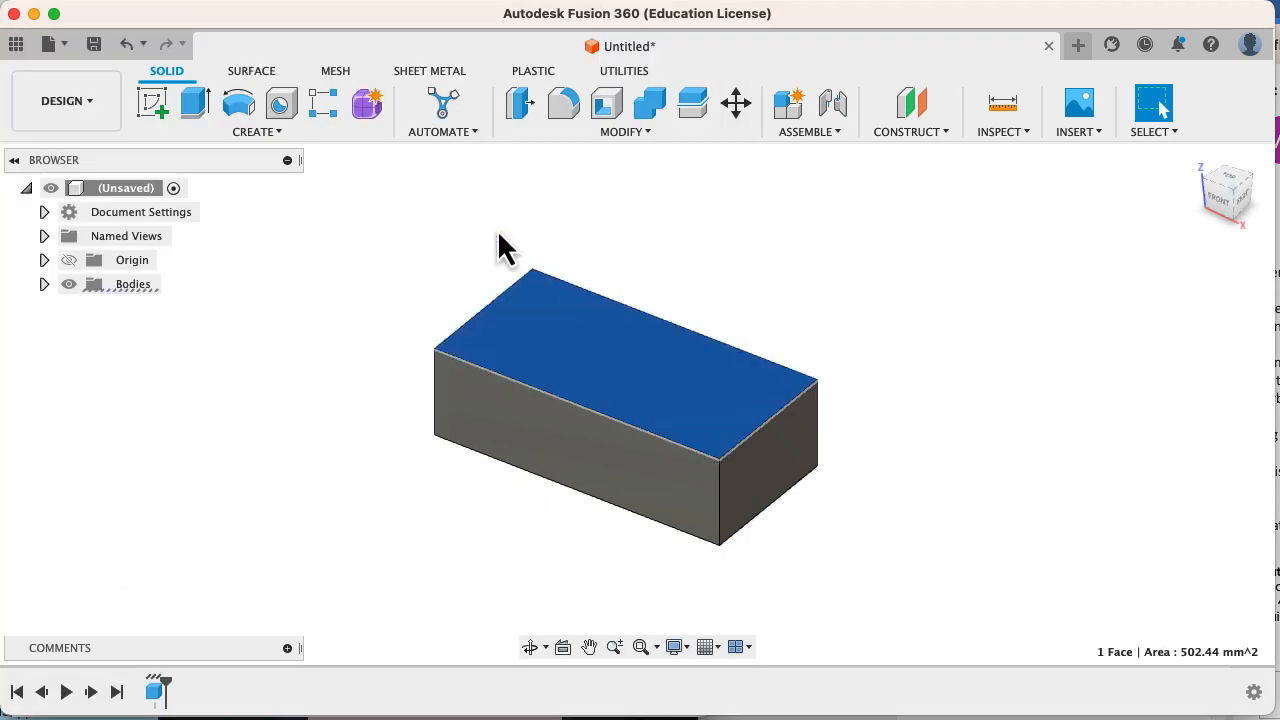
left_click(152, 104)
left_click(706, 305)
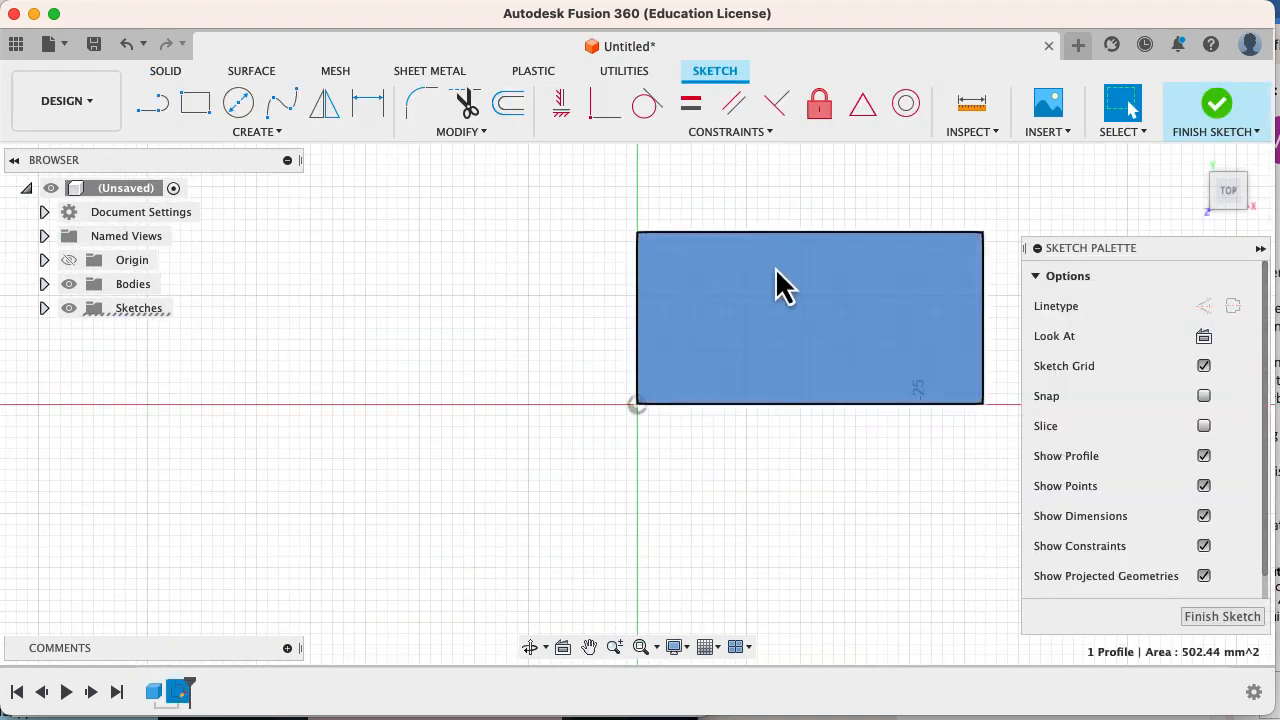
left_click(236, 104)
left_click(684, 273)
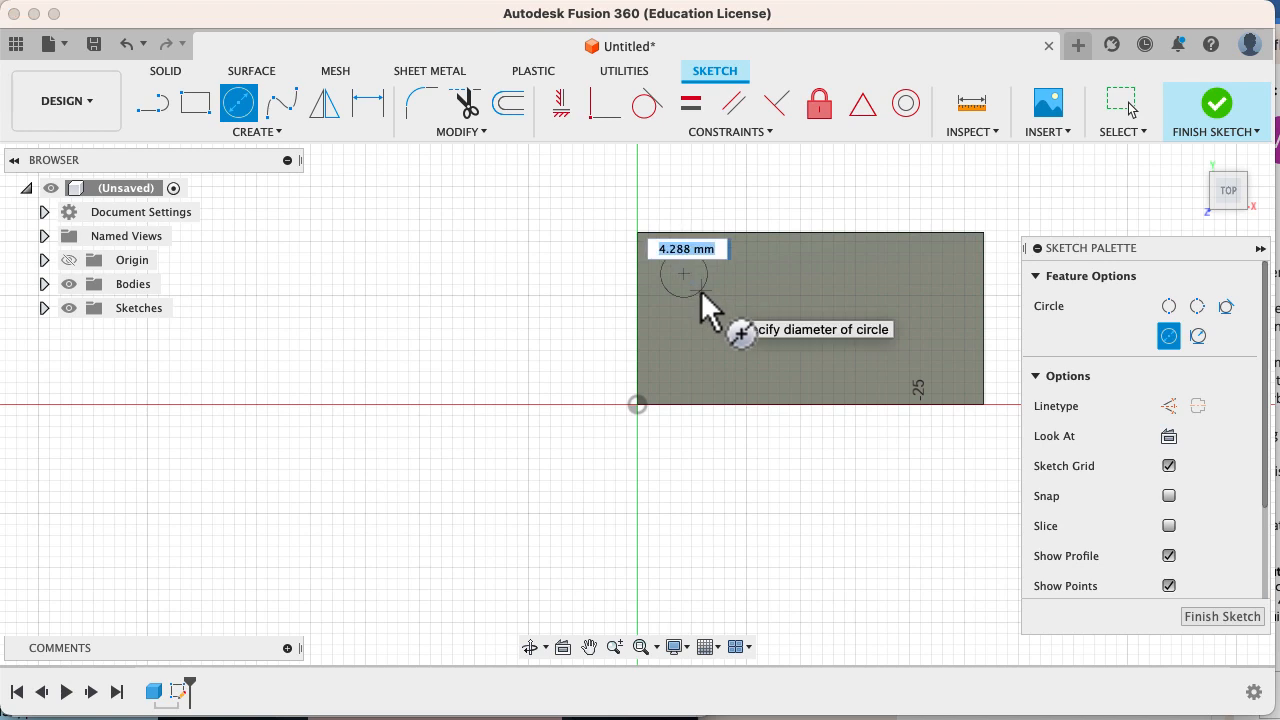
key("Return")
key("Escape")
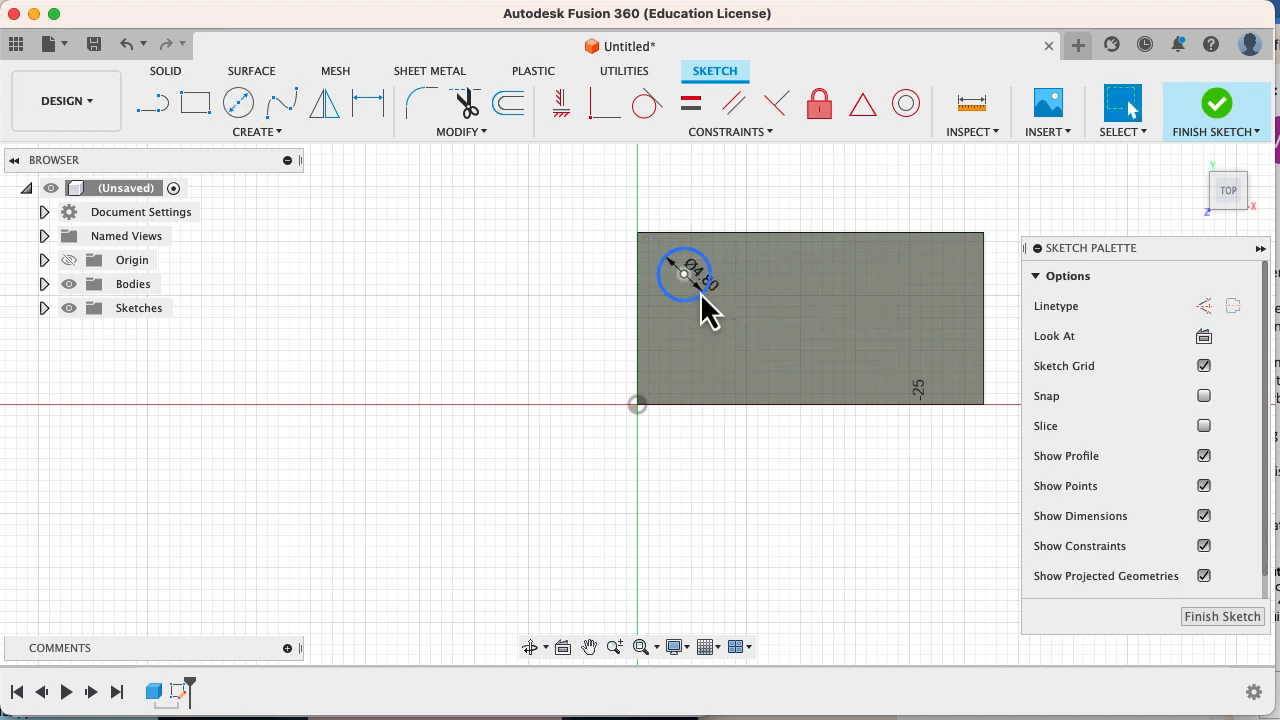
Step: Dimension the circle's centre 3.9 mm from the short edge of the top face that passes through the origin
key("d")
left_click(639, 312)
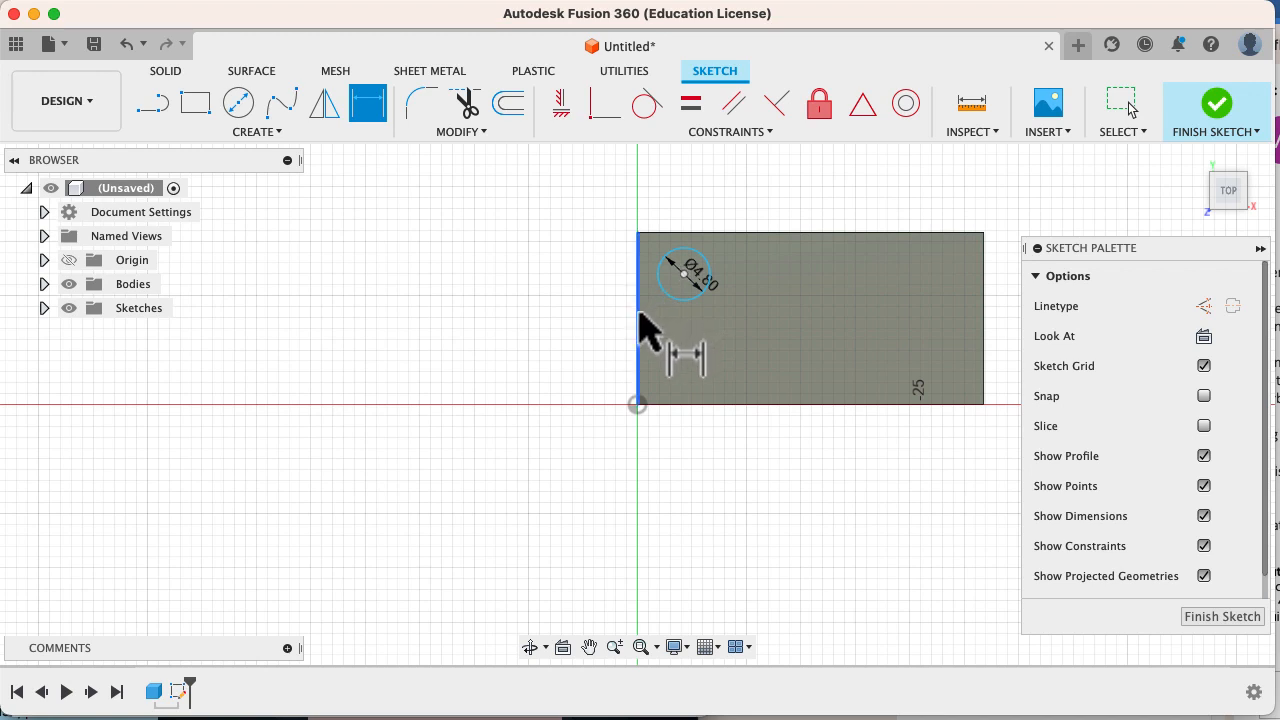
left_click(684, 298)
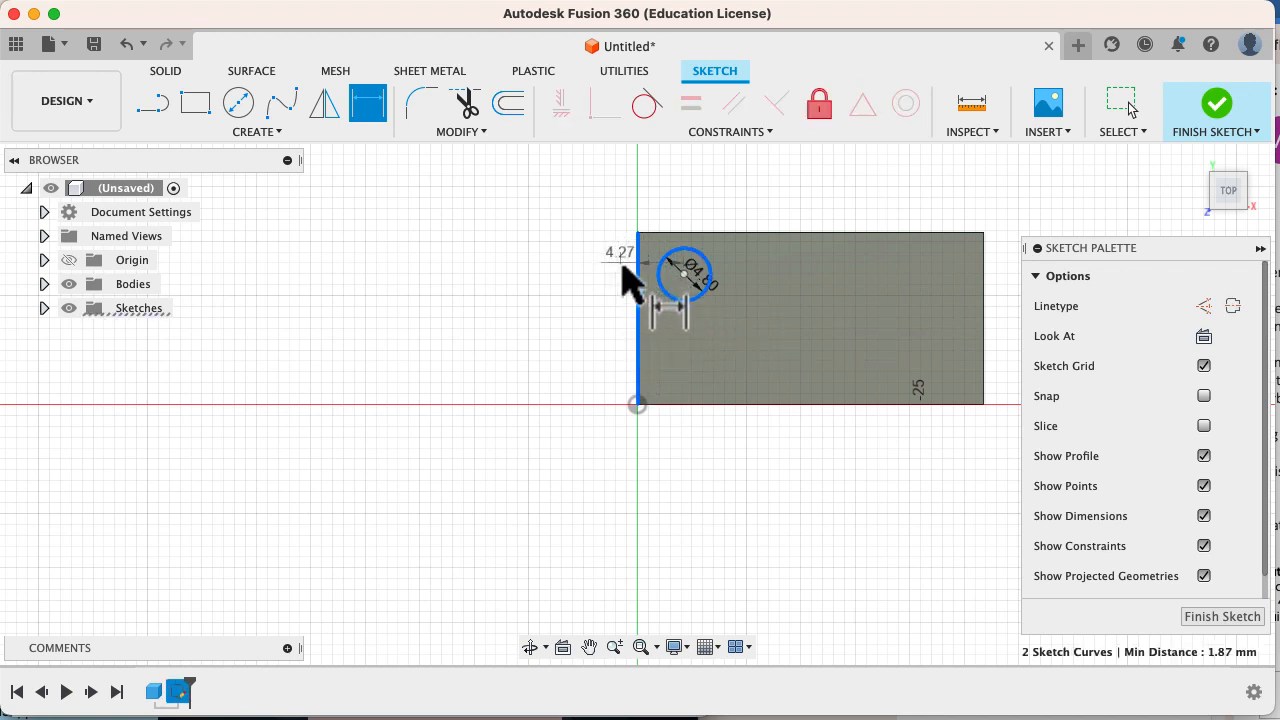
left_click(596, 276)
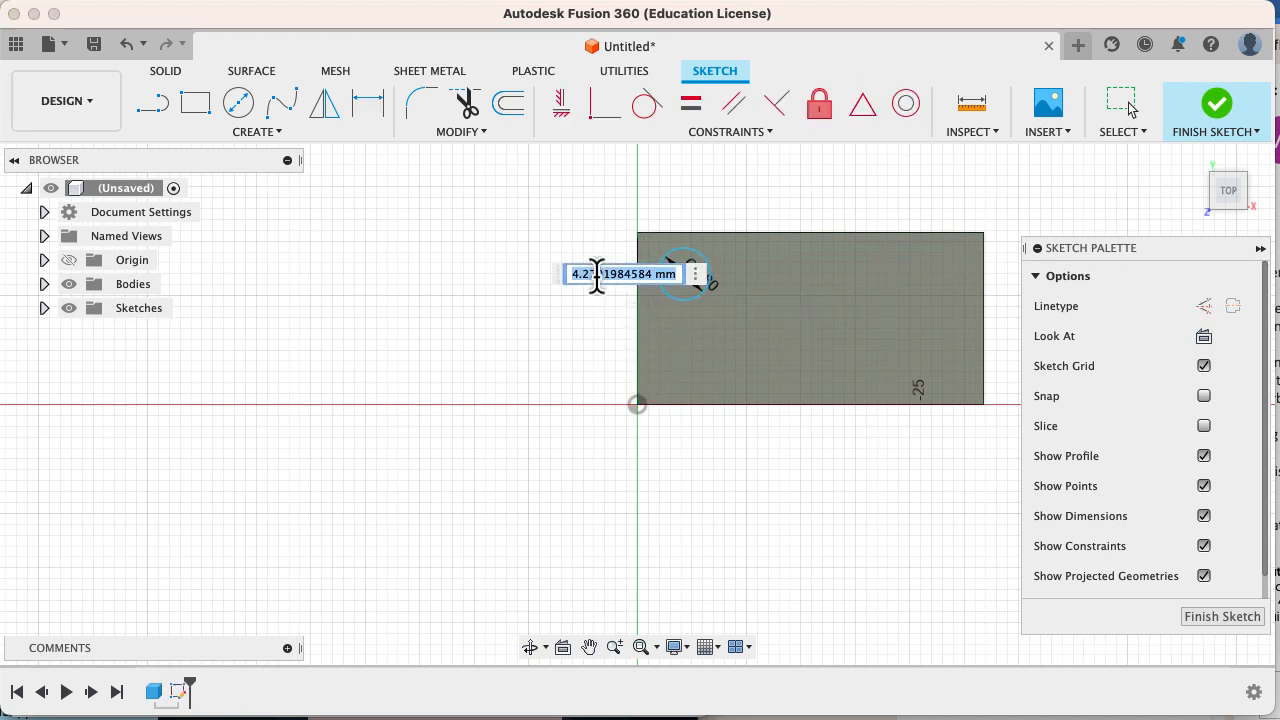
type("3.9")
key("Return")
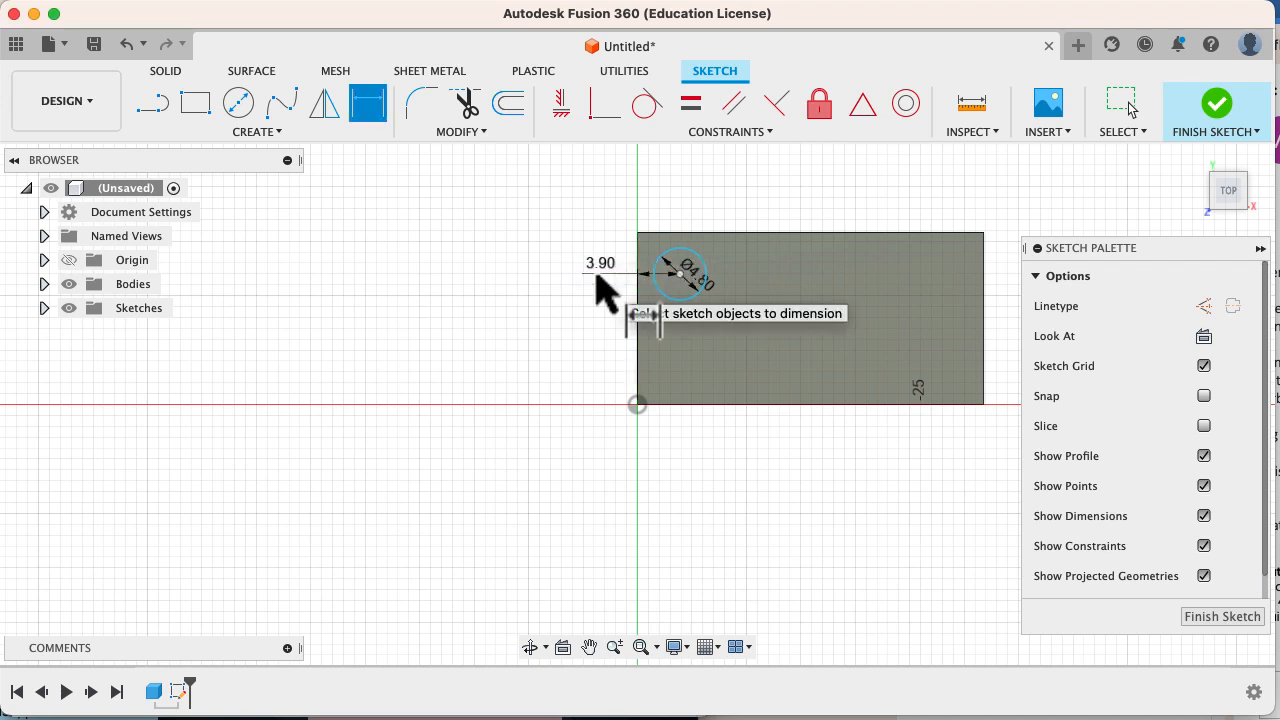
Step: Dimension the circle's centre from the back long edge and link that distance to the short-edge dimension d7
left_click(693, 234)
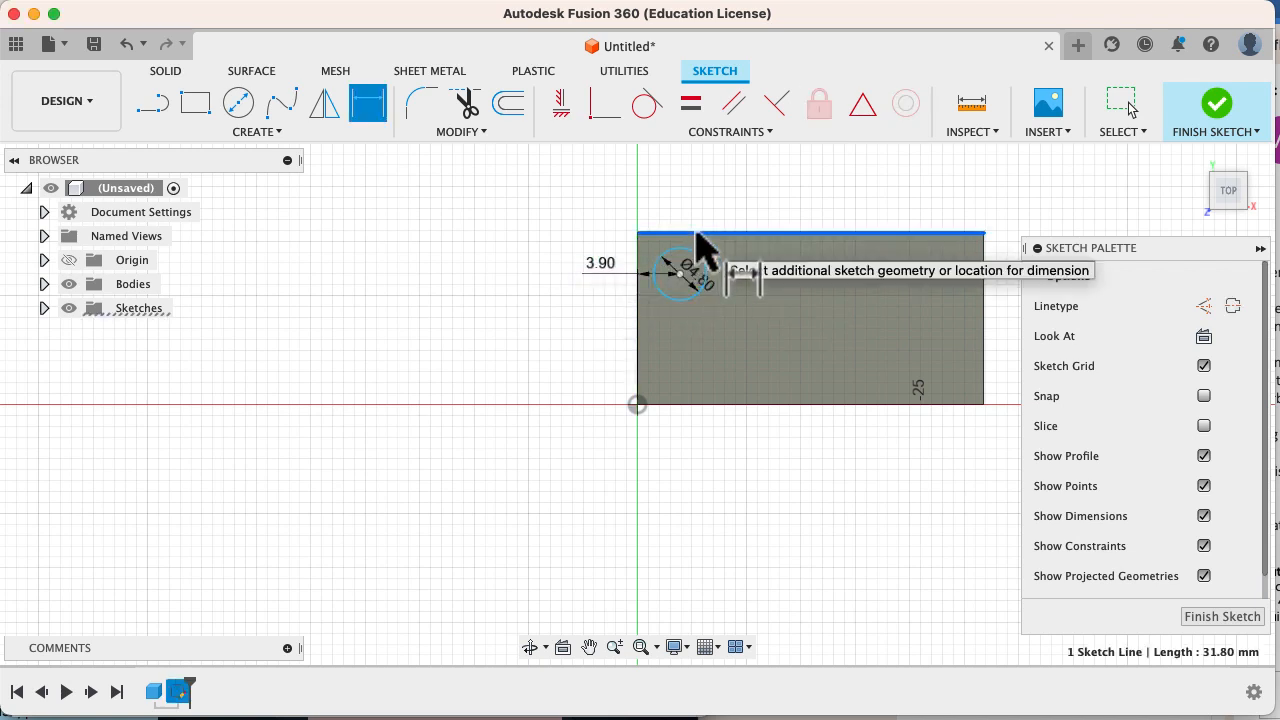
left_click(704, 272)
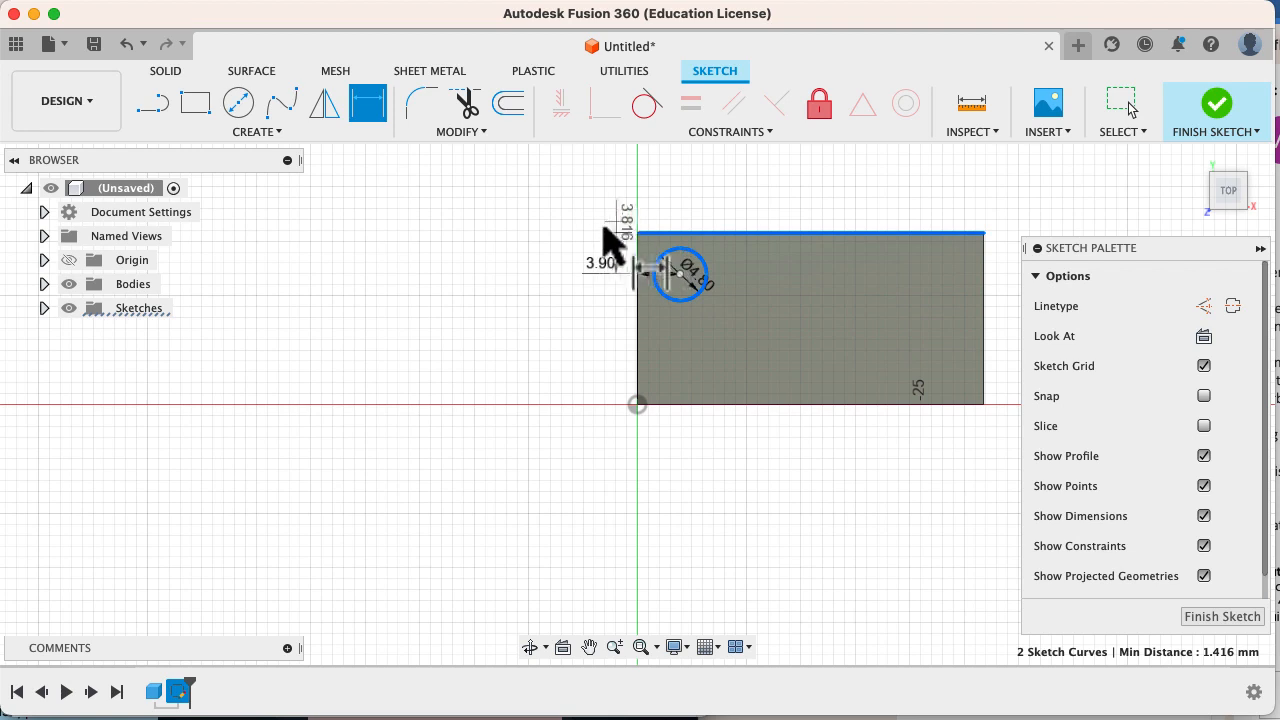
left_click(540, 246)
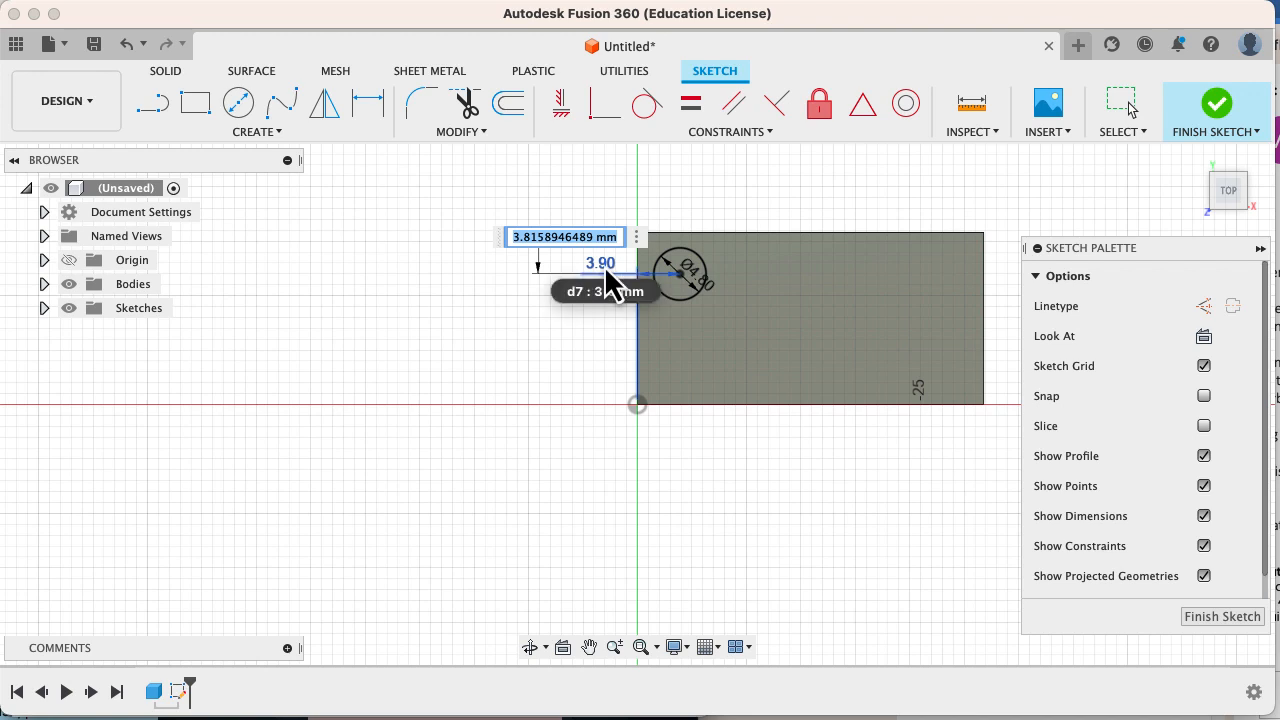
left_click(604, 265)
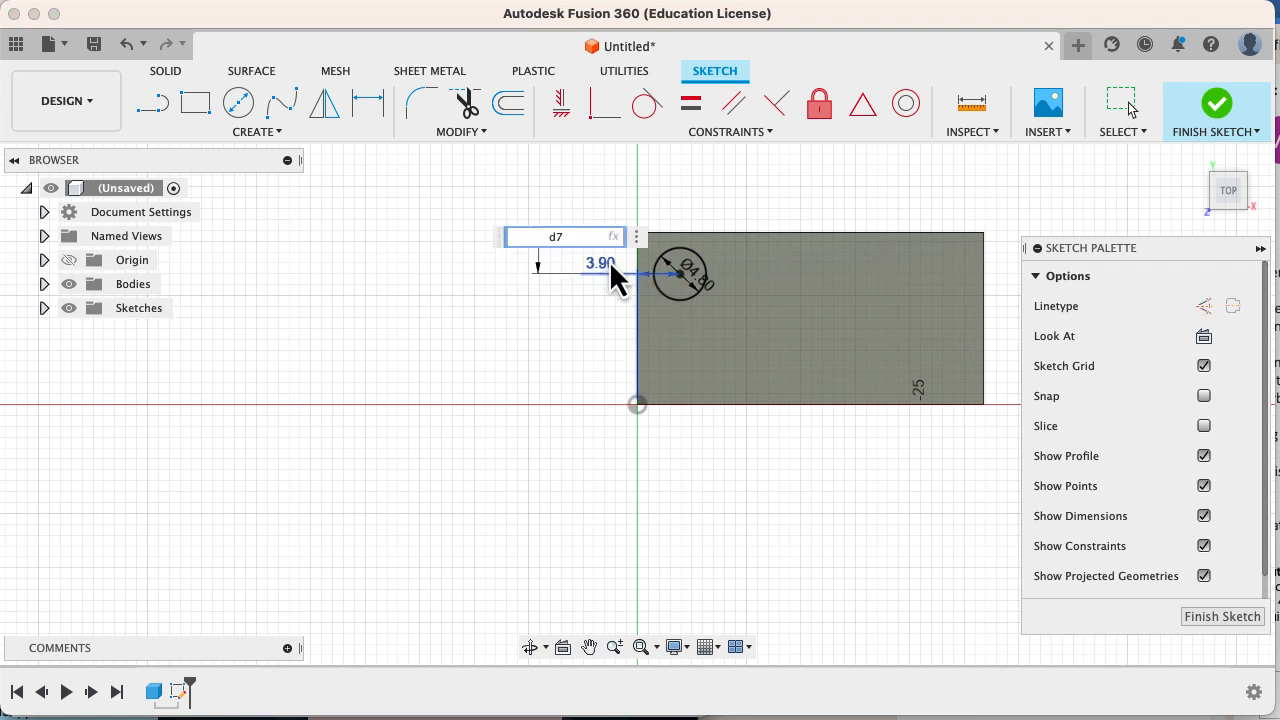
key("Return")
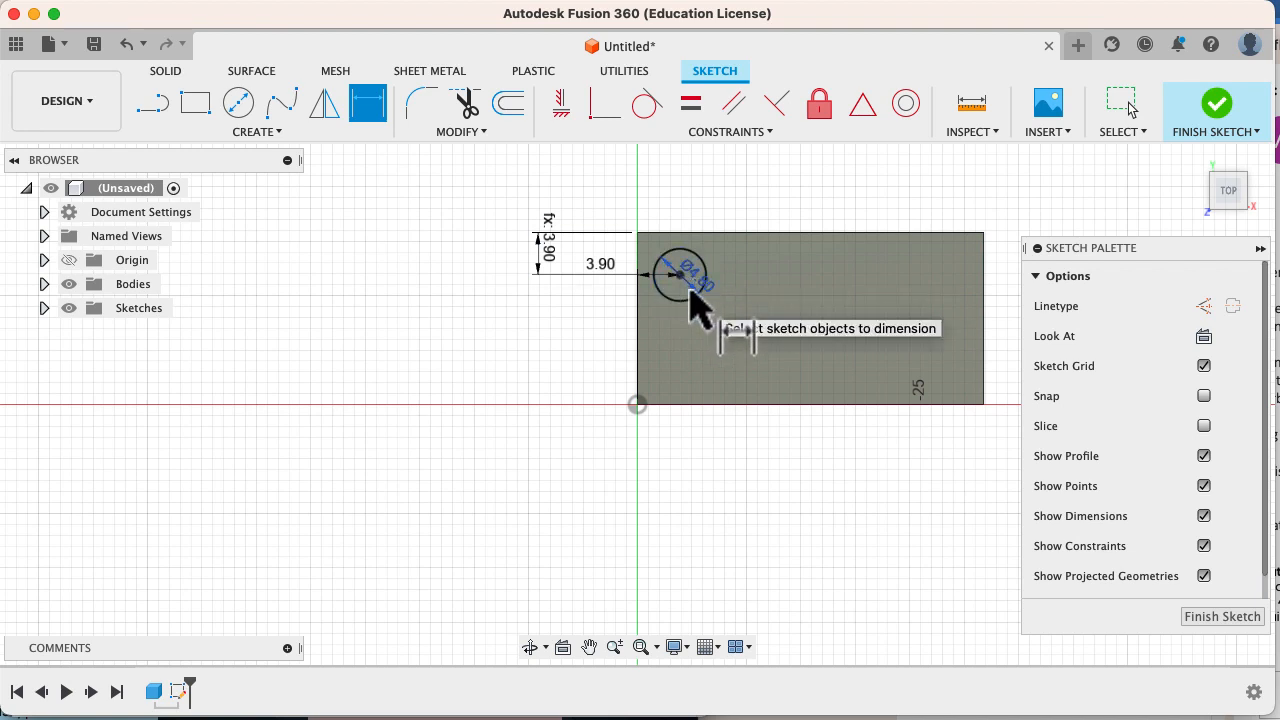
Step: Check the stud height in the reference drawing, finish the sketch, and extrude the circle 1.8 mm upward as a stud
key("super+Tab")
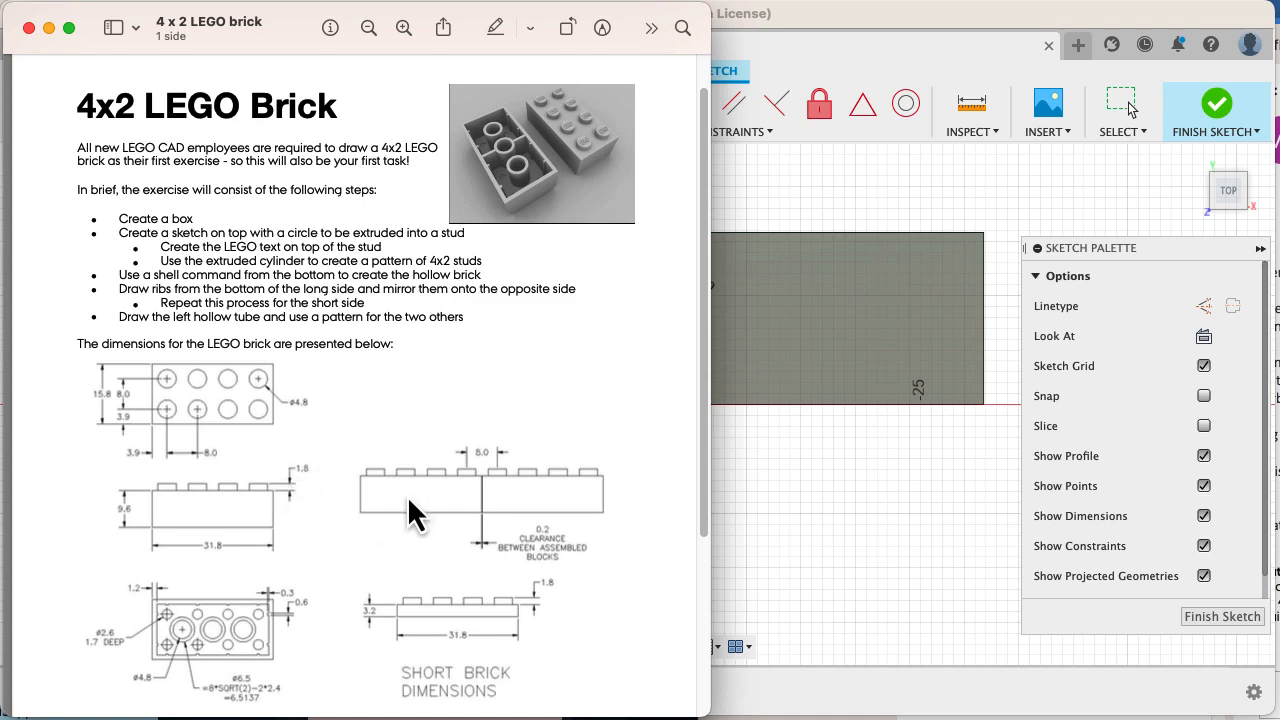
key("super+Tab")
left_click(1222, 616)
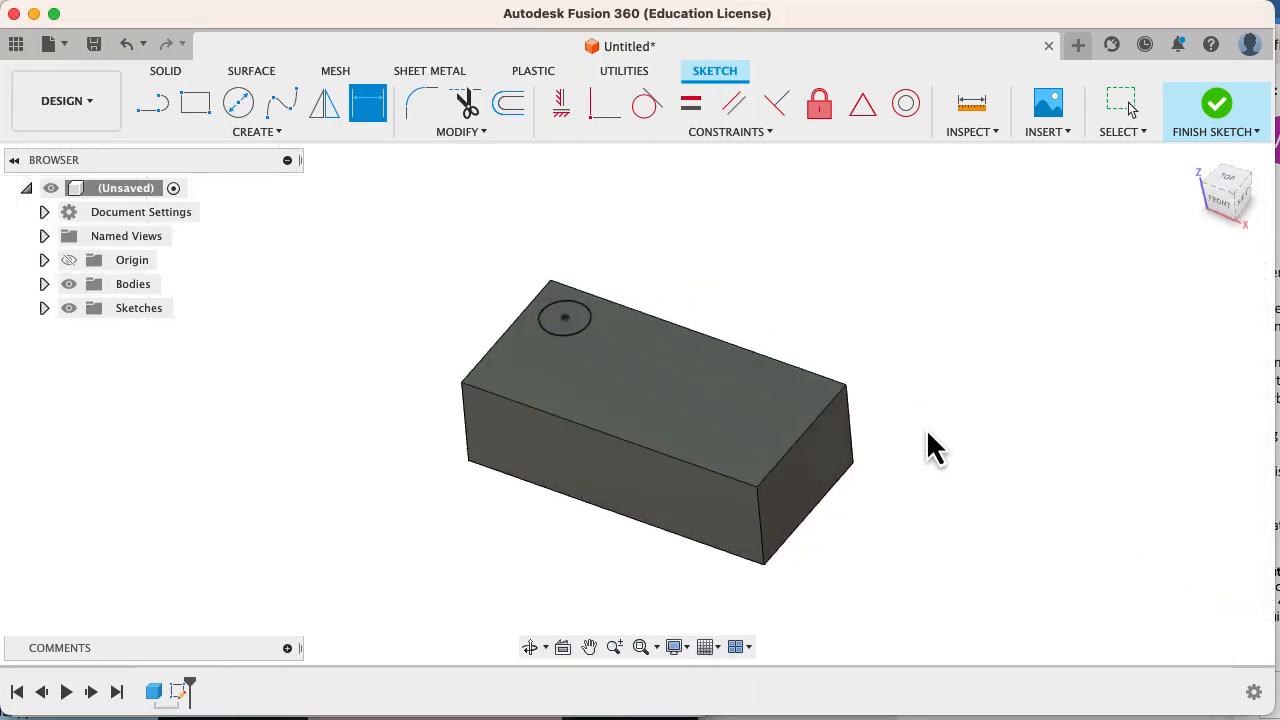
key("e")
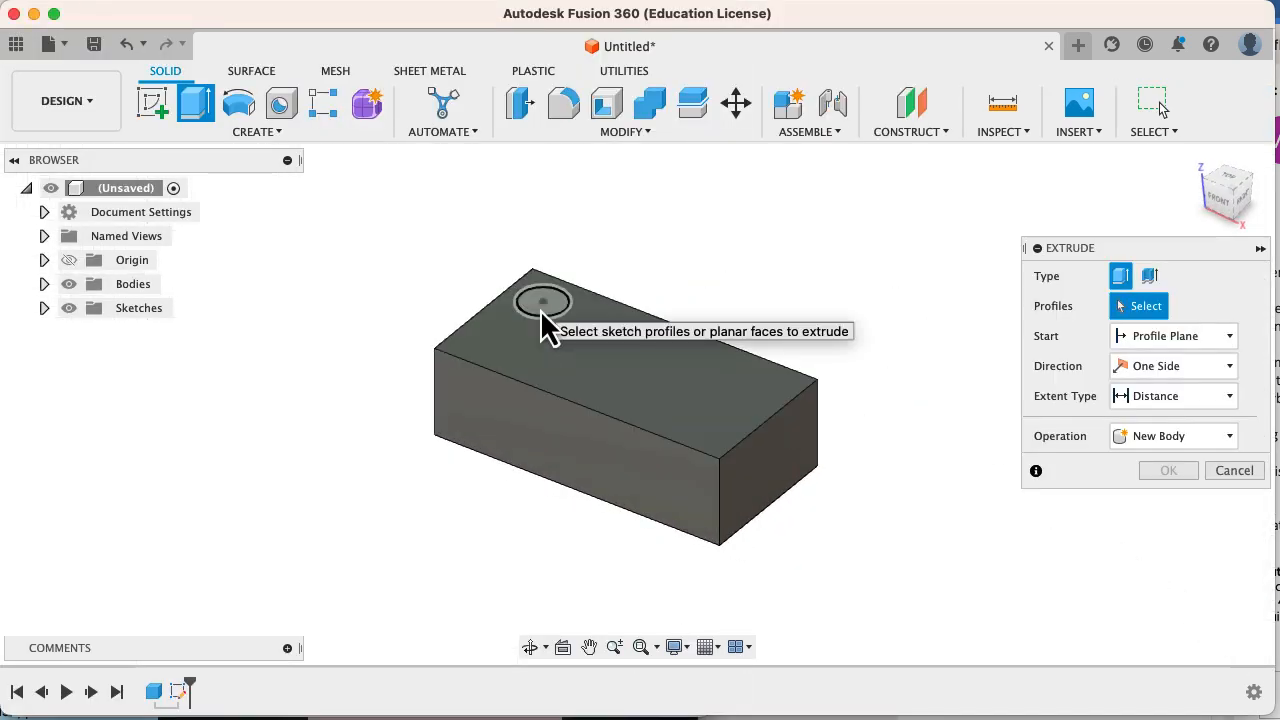
left_click(541, 305)
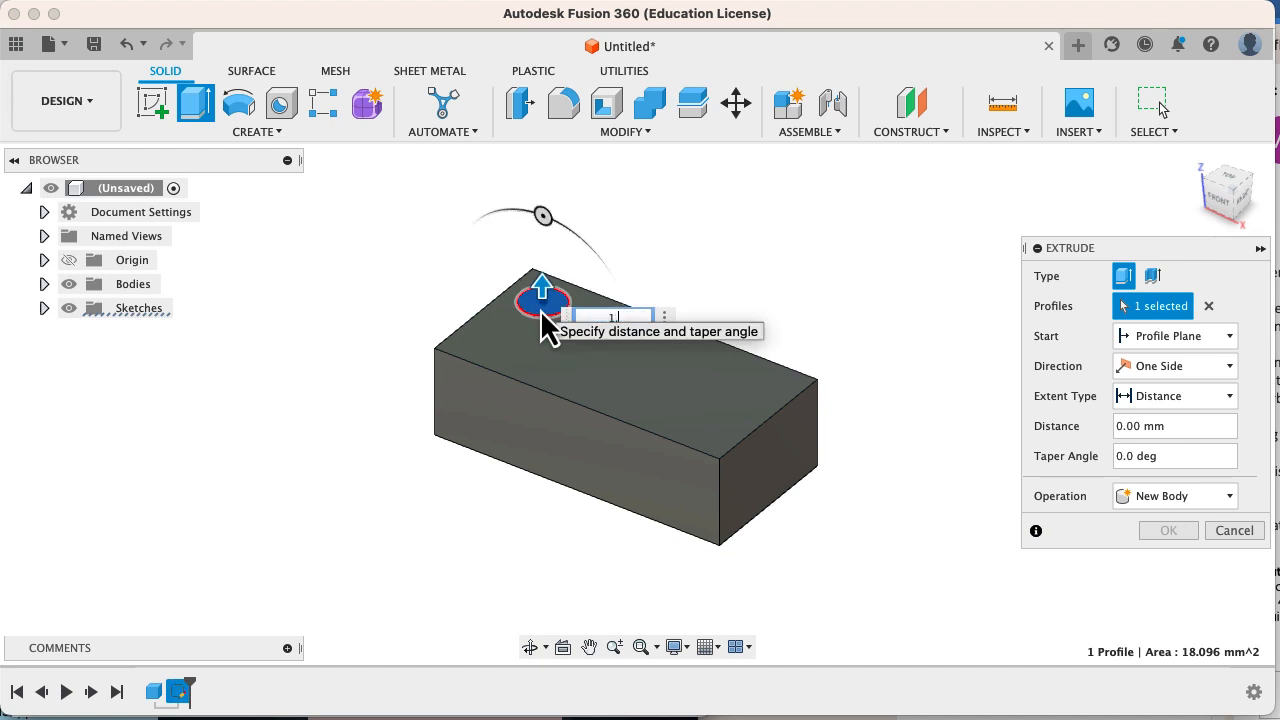
type("1")
key("Return")
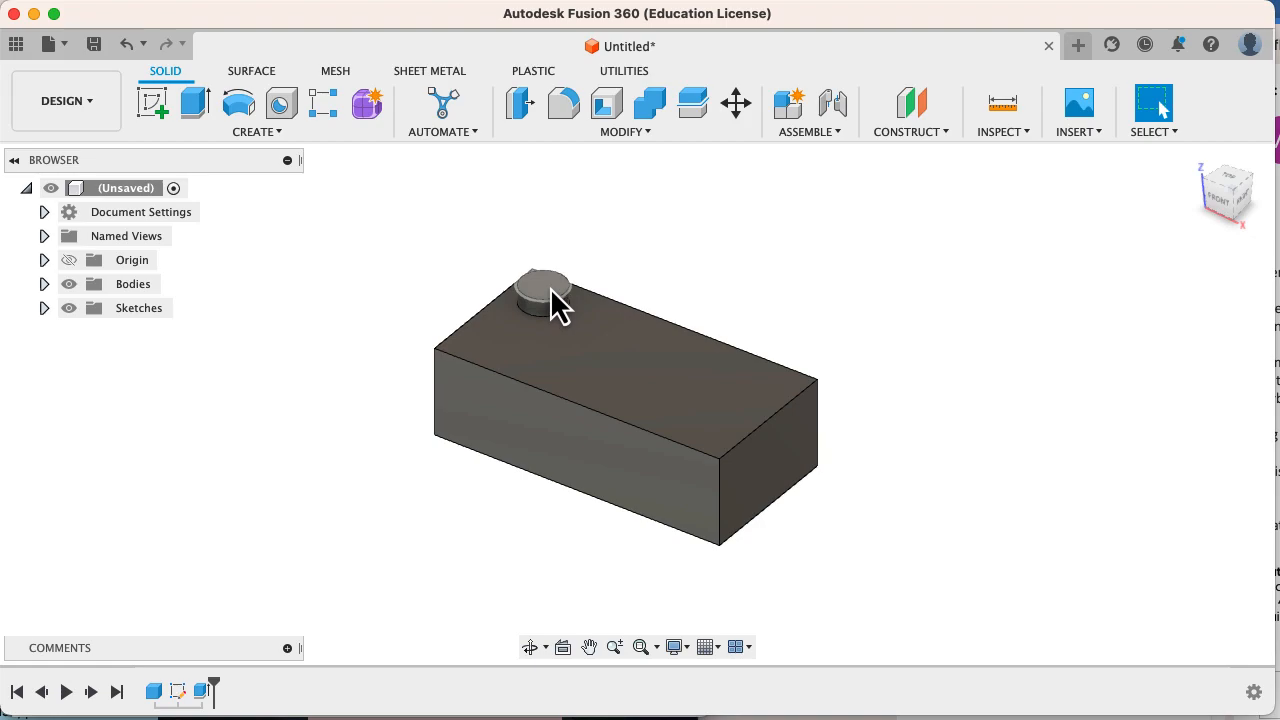
Step: Start a sketch on the stud's top face and draw a construction line across the circle, parallel to and nearer the origin's short edge
left_click(158, 105)
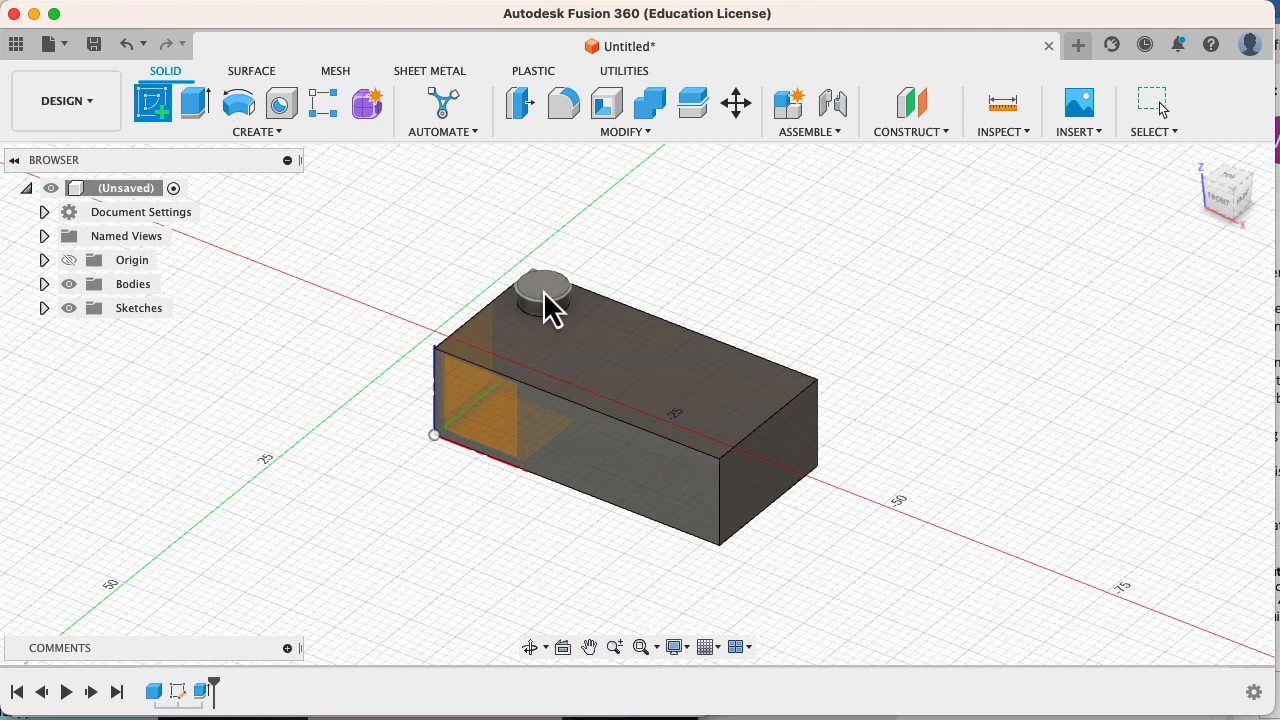
left_click(552, 308)
scroll(690, 272, "up", 5)
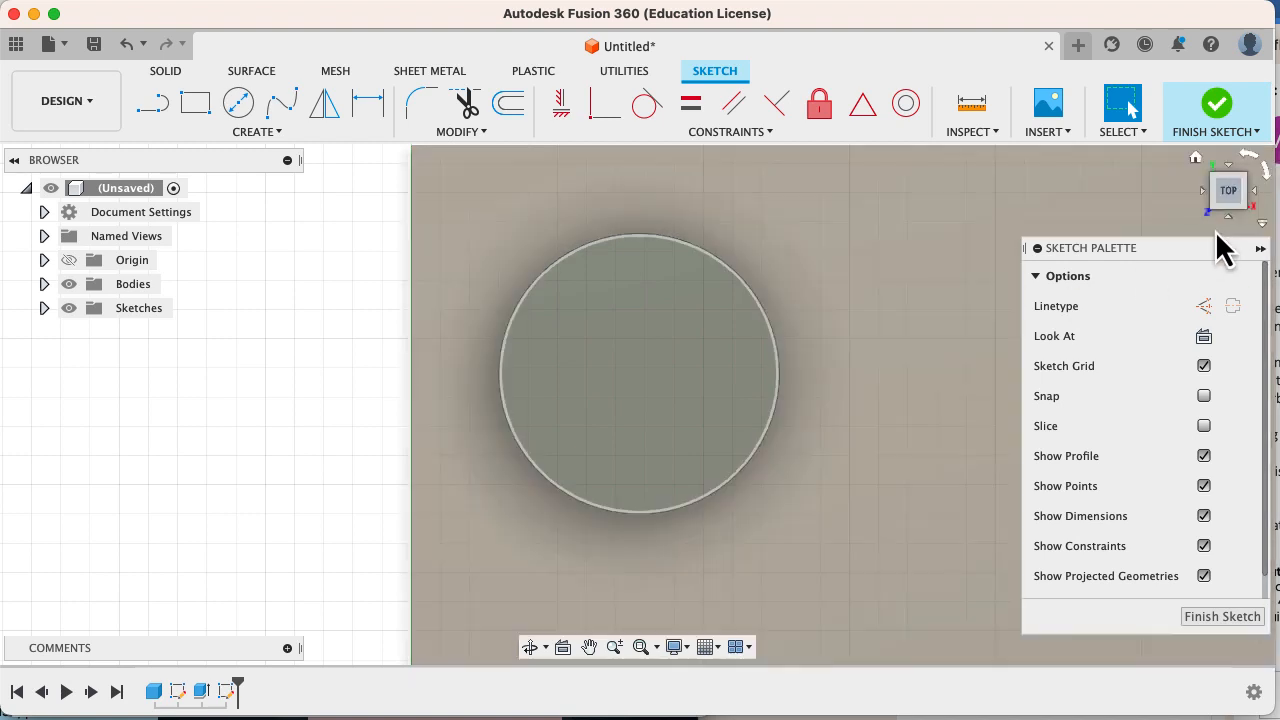
left_click(1252, 160)
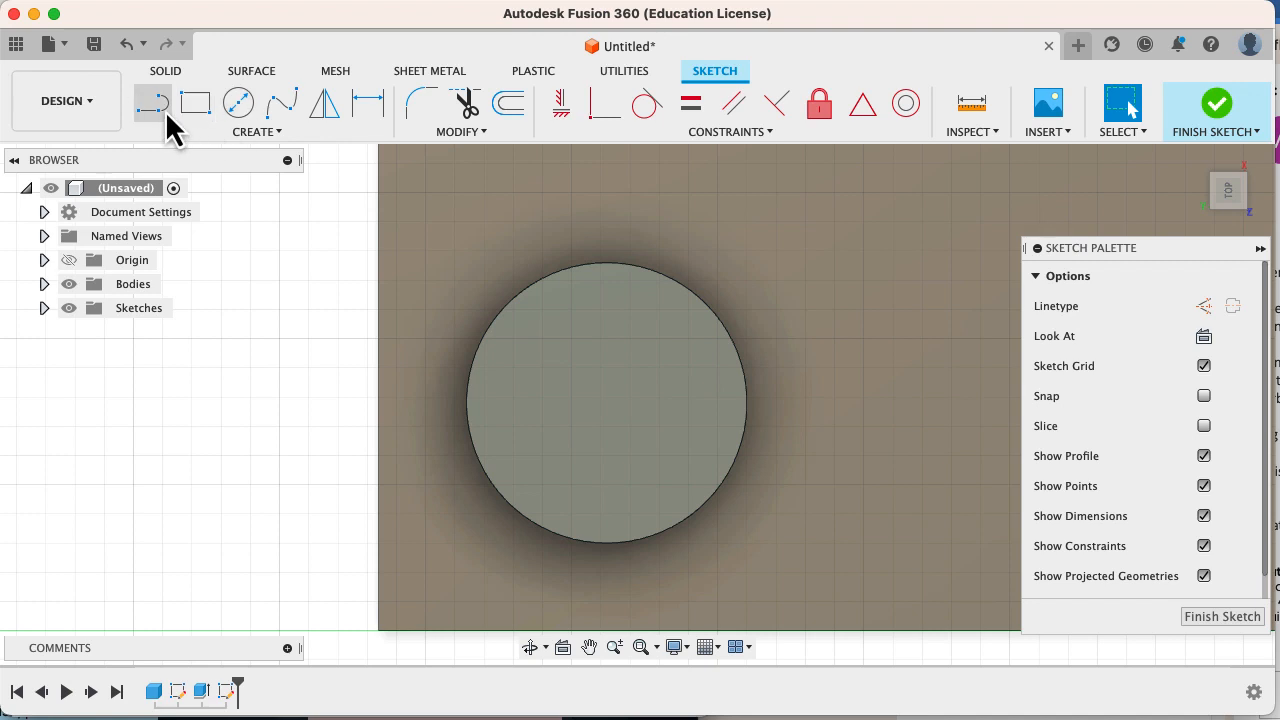
left_click(153, 104)
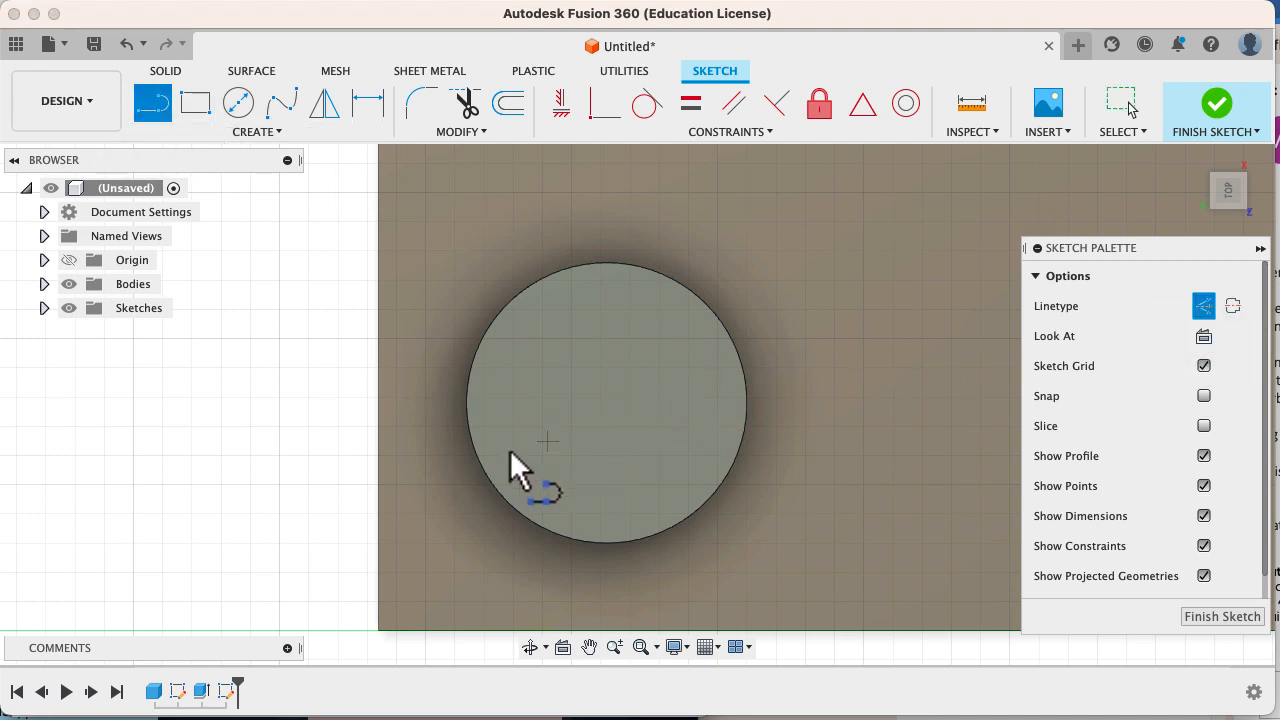
left_click(485, 473)
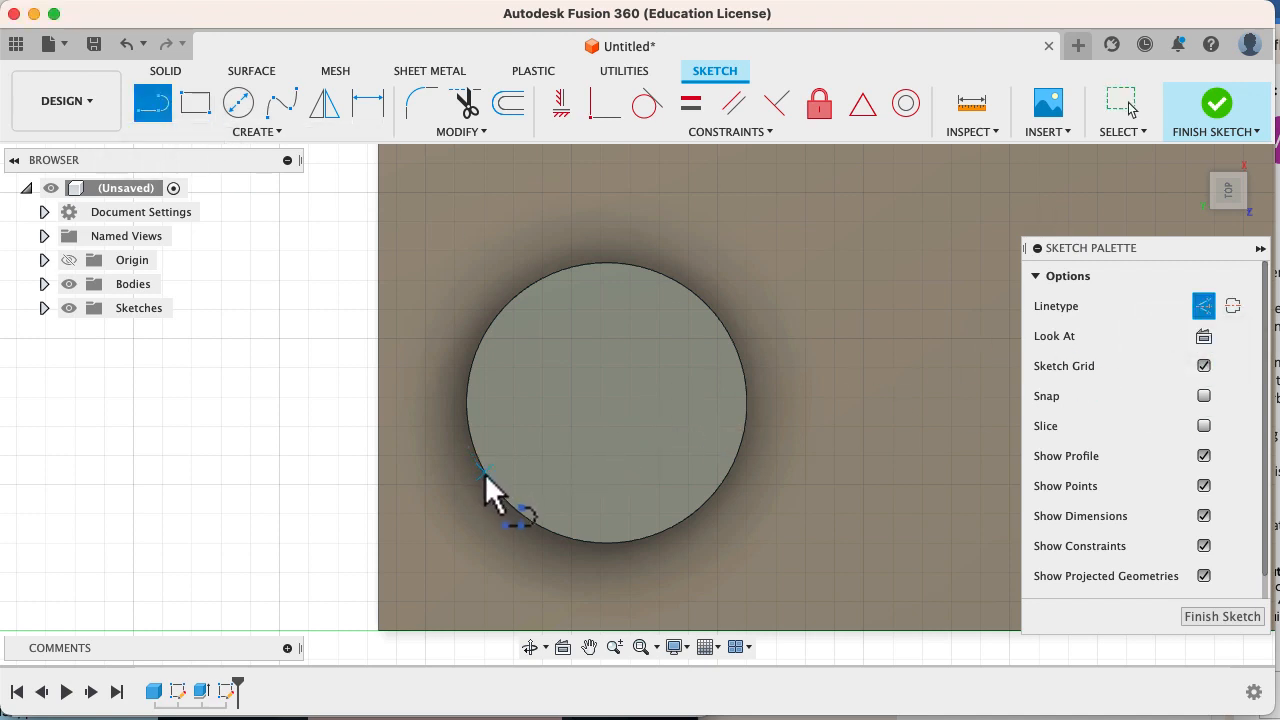
left_click(727, 472)
key("Escape")
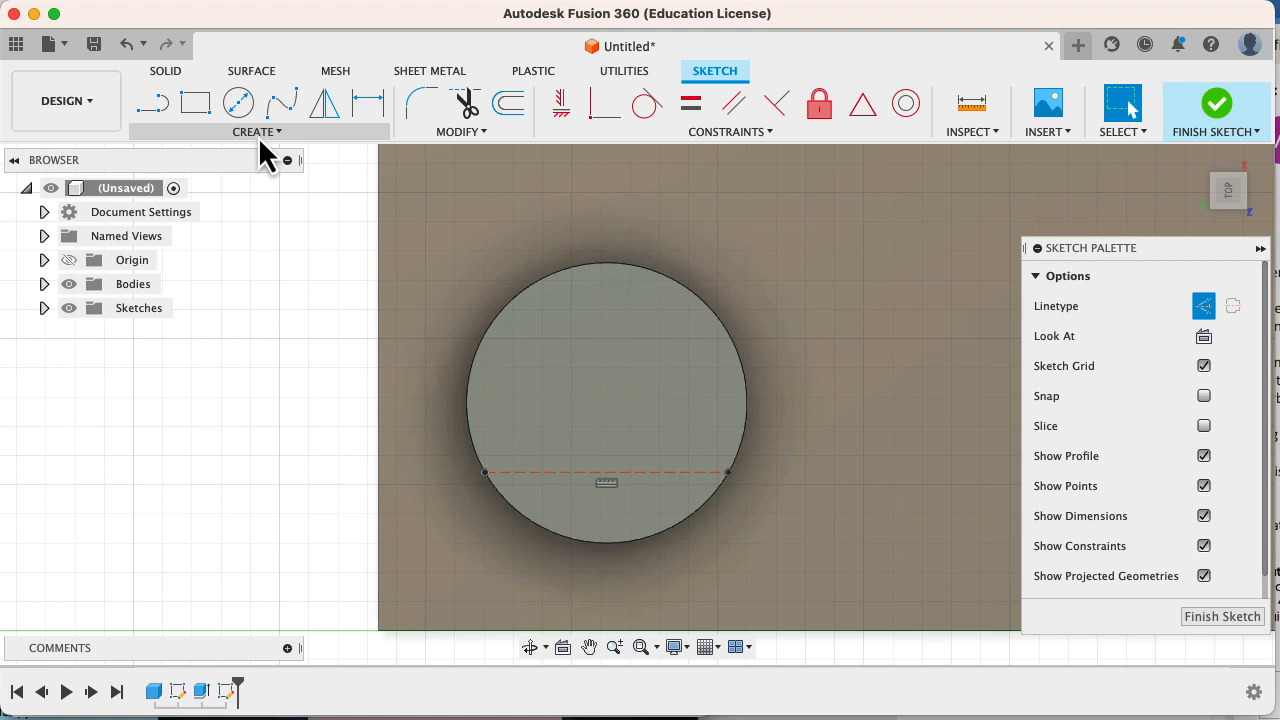
left_click(259, 138)
left_click(177, 362)
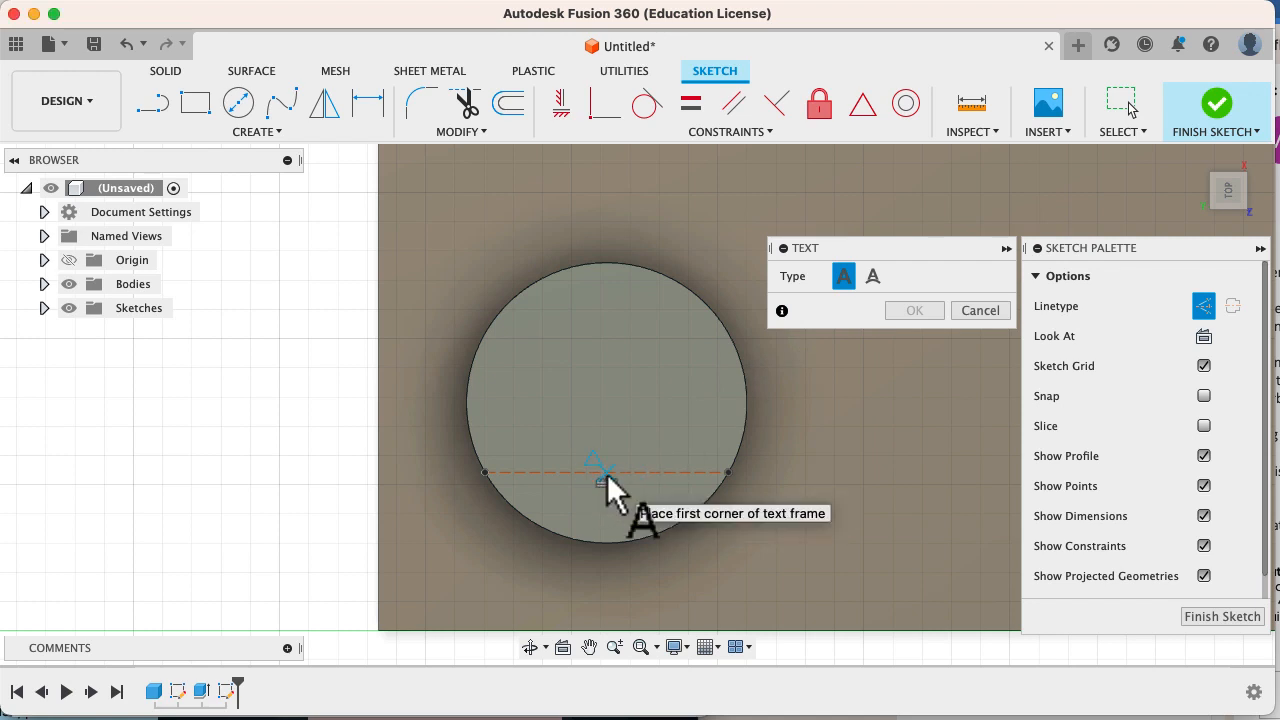
left_click(607, 473)
key("Escape")
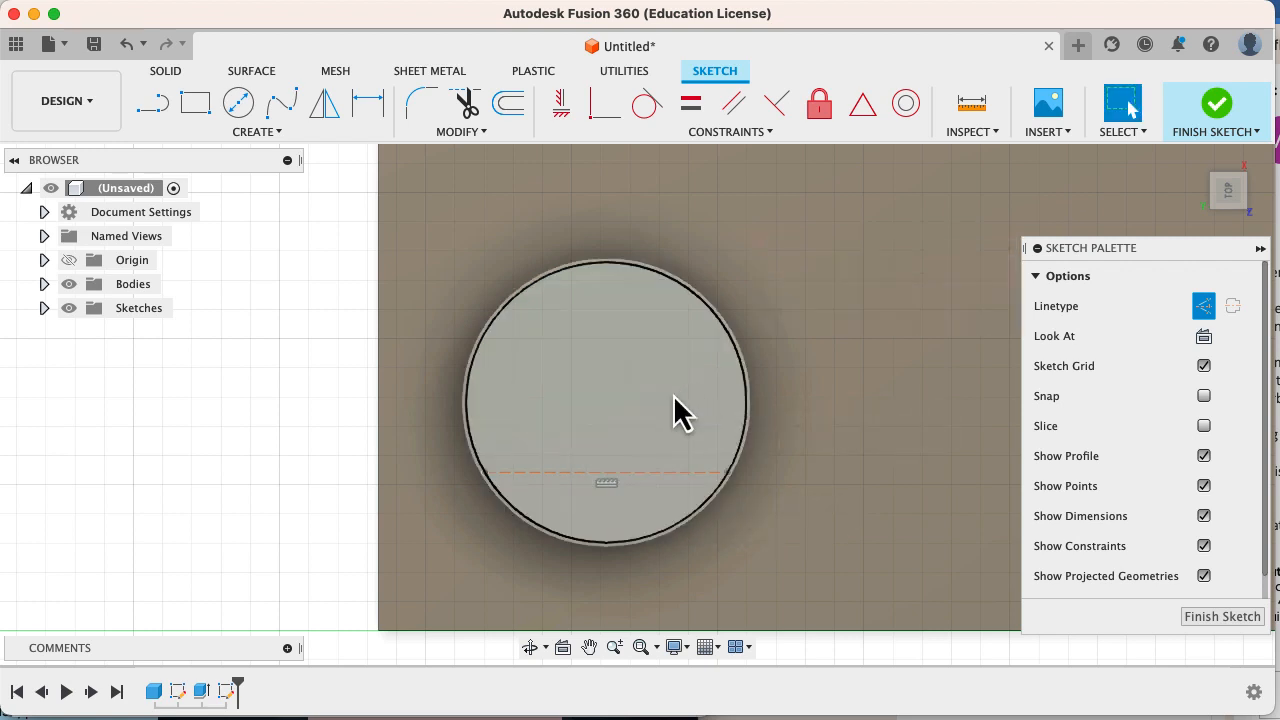
Step: Add a text frame spanning the construction line's length and reaching slightly past the stud's centre, containing the text LEGO
left_click(256, 133)
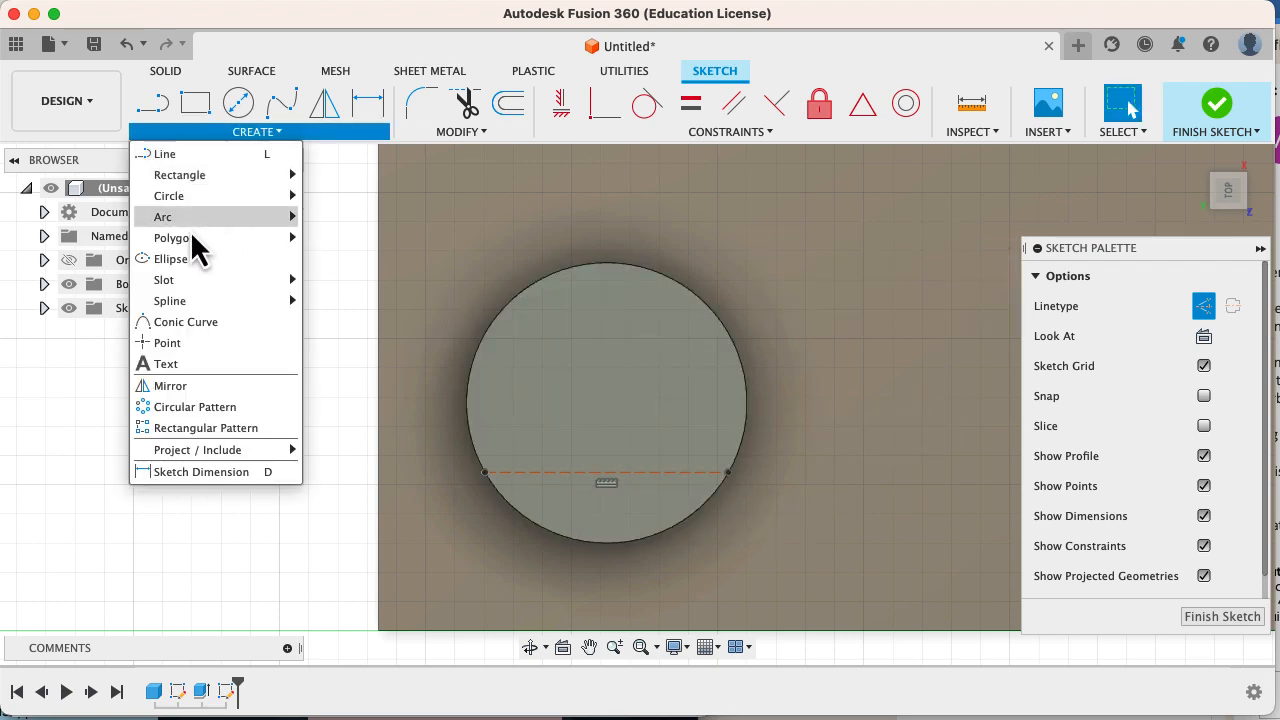
left_click(192, 364)
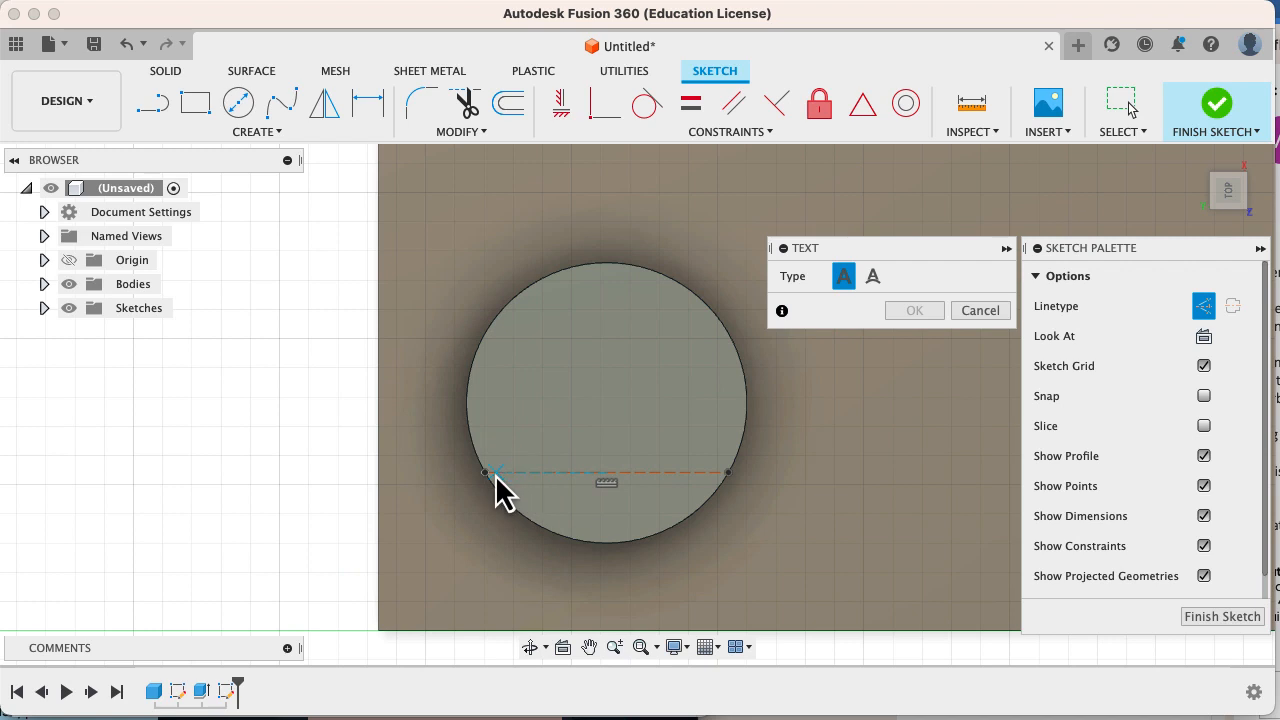
left_click(487, 473)
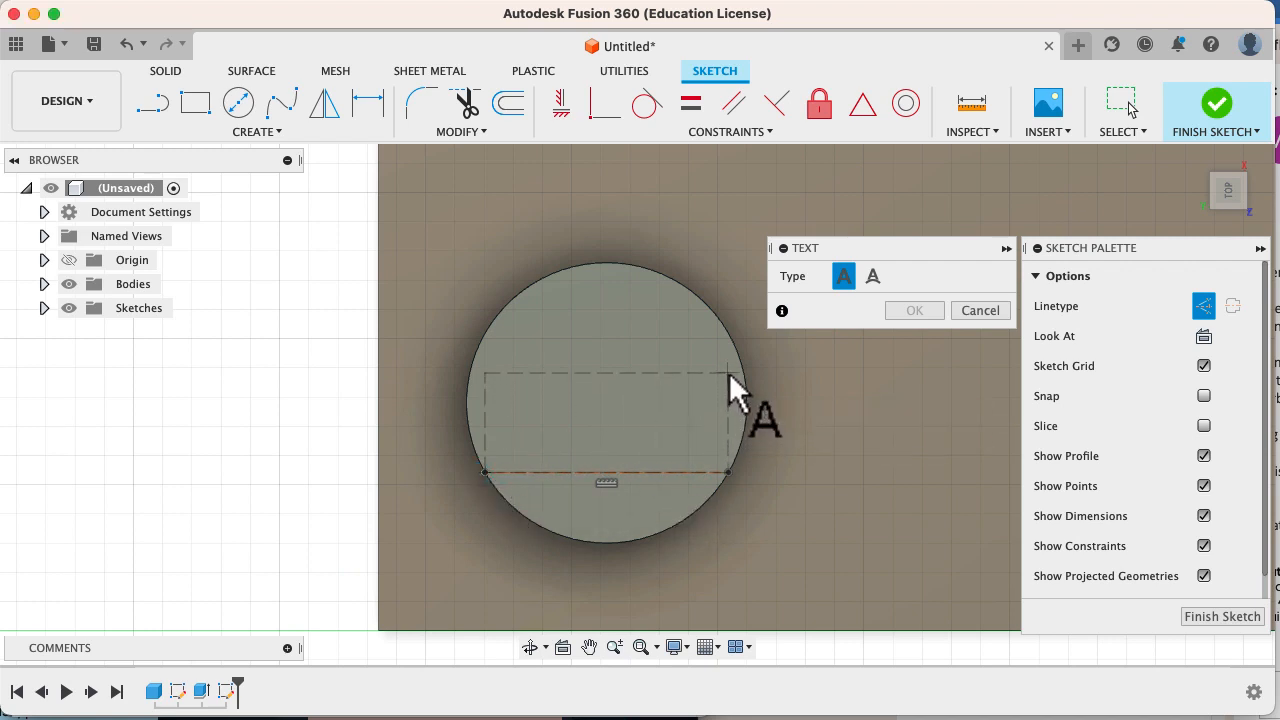
left_click(728, 375)
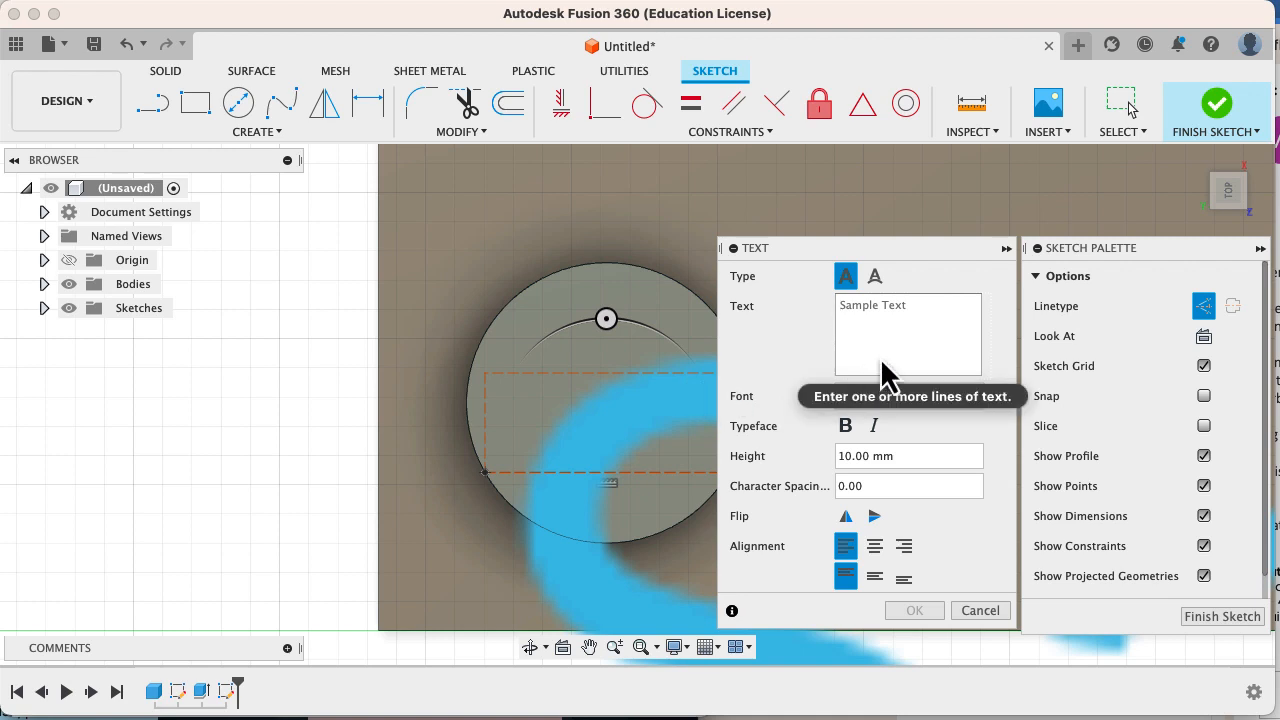
type("LEGO")
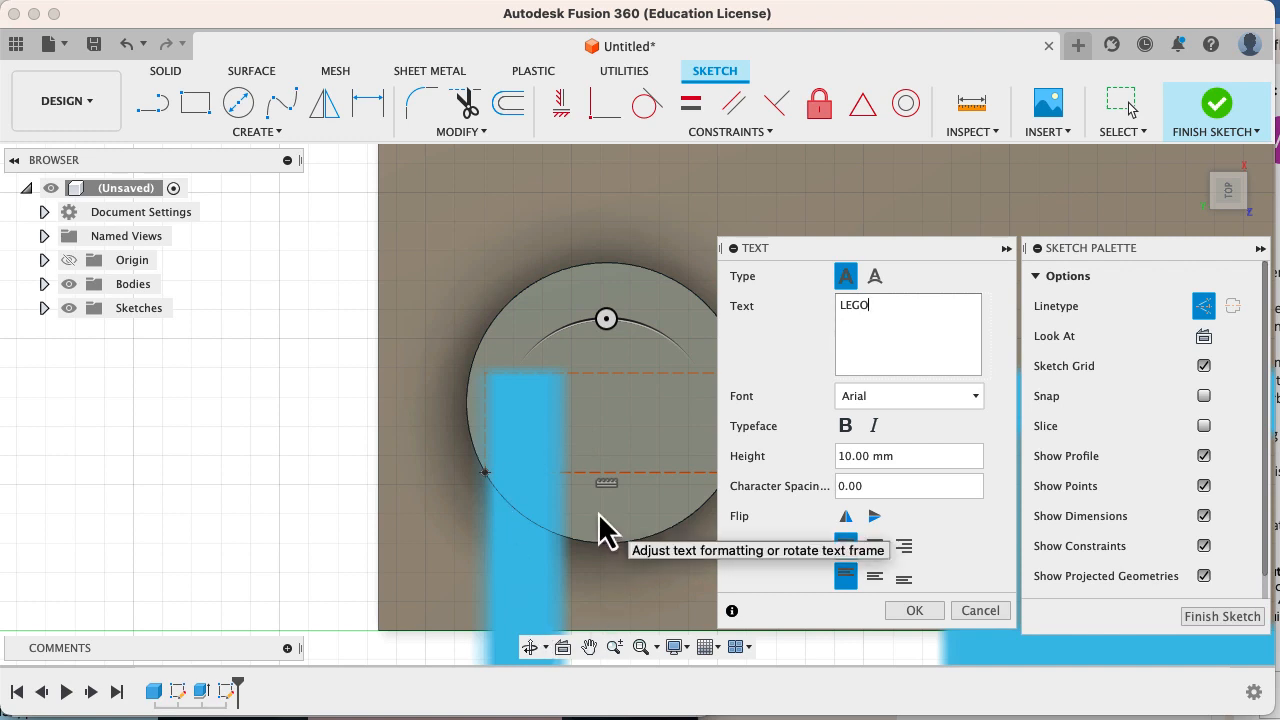
Step: Format the LEGO text as italic with a height of 1 mm, centred horizontally and aligned to the top of its frame
left_click(917, 455)
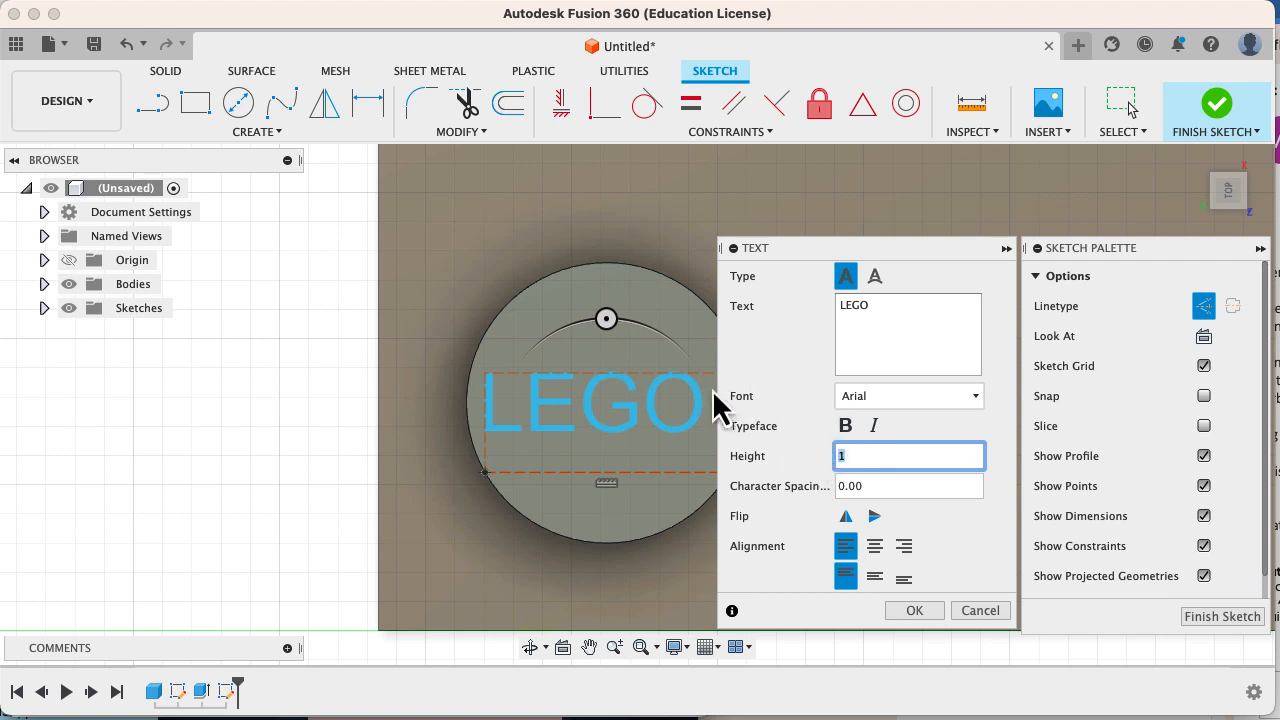
type("1")
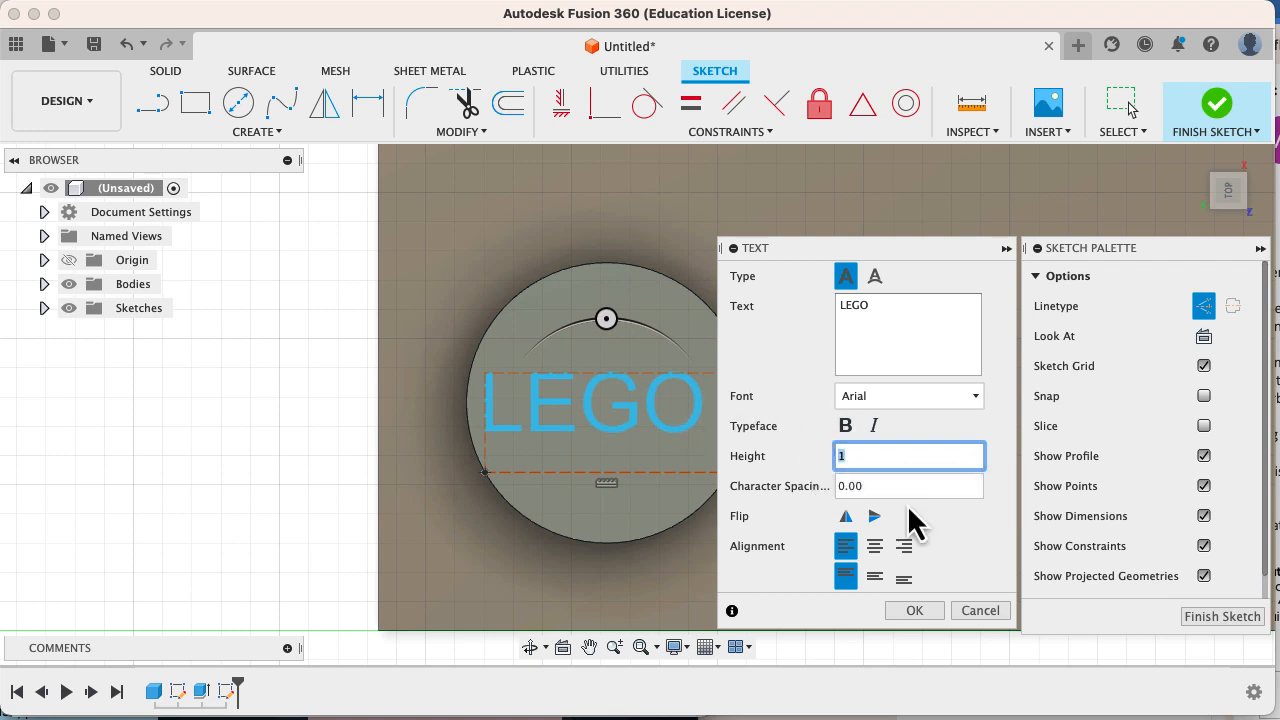
left_click(873, 553)
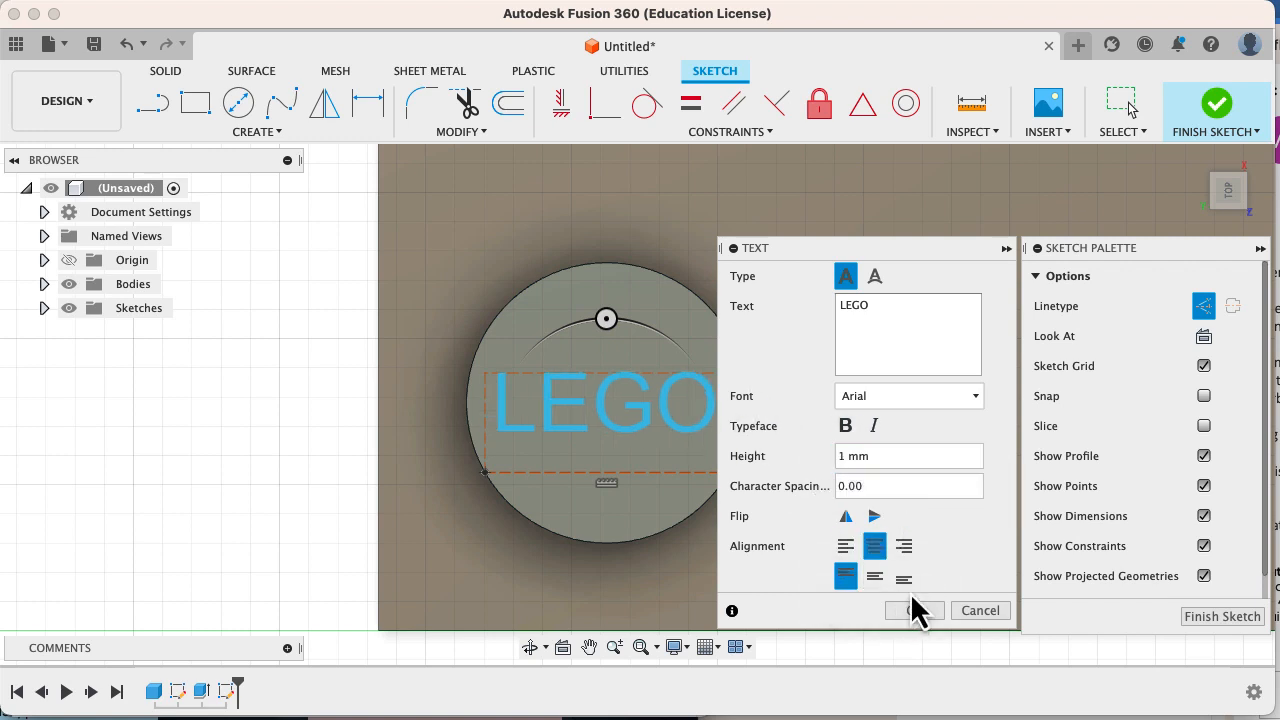
left_click(874, 578)
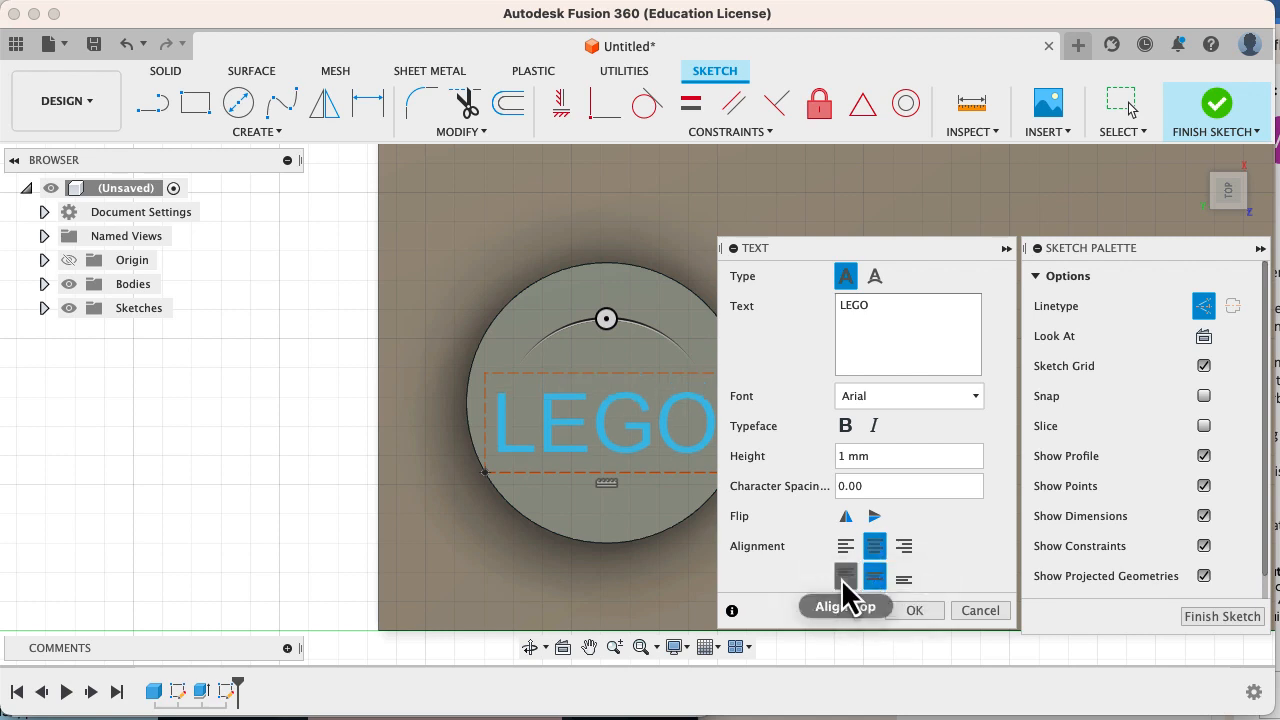
left_click(846, 578)
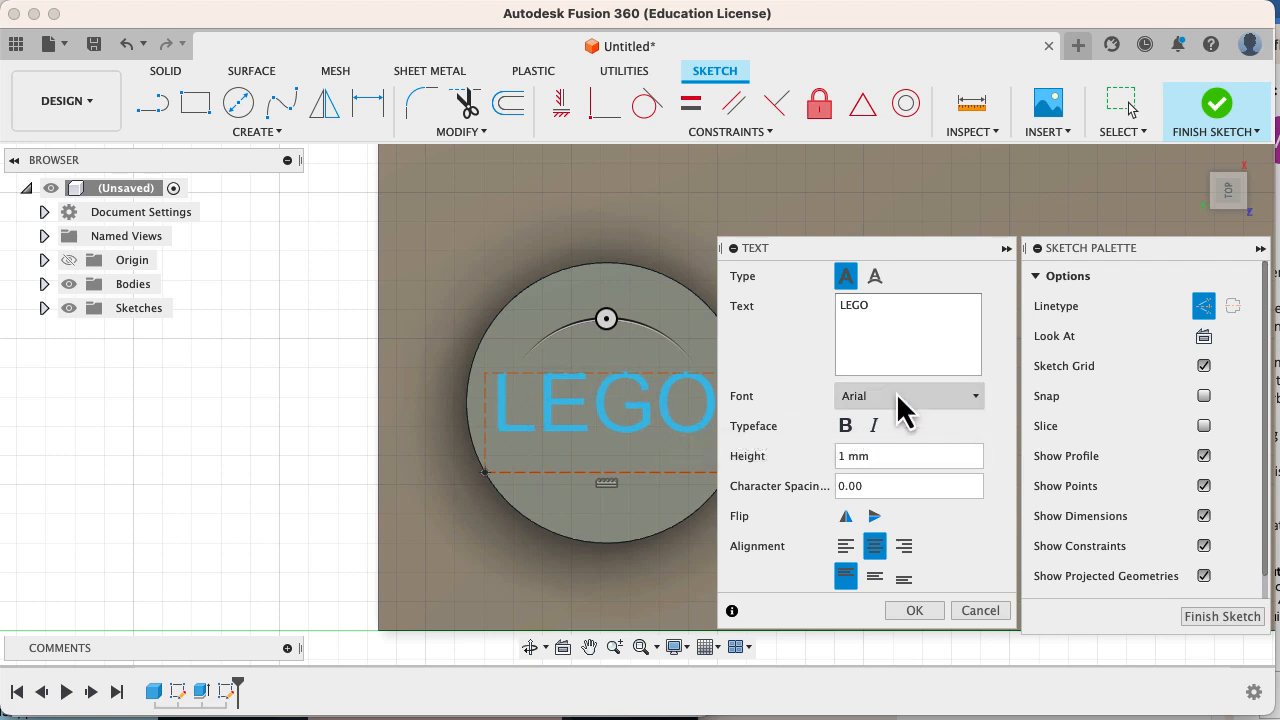
left_click(874, 428)
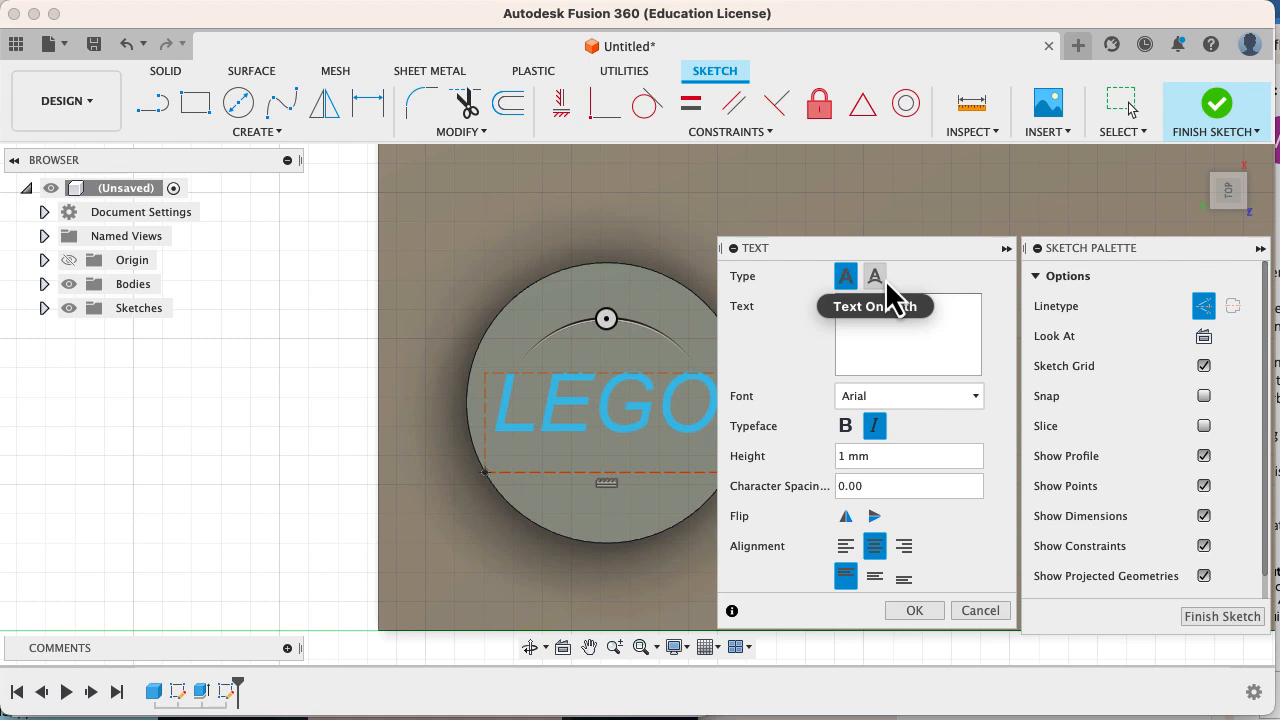
Step: Switch to the 4 x 2 LEGO brick exercise sheet and examine the lettering on the studs in its photo
key("super+Tab")
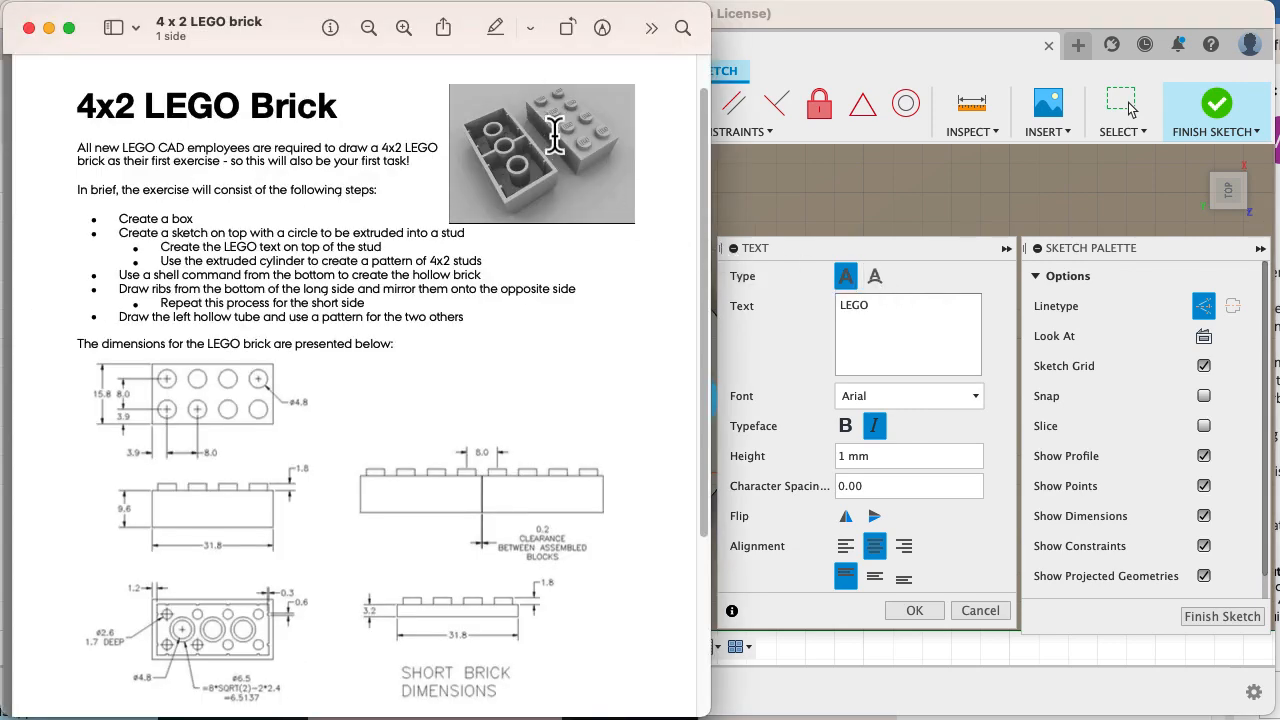
left_click(413, 35)
scroll(508, 163, "right", 2)
scroll(523, 189, "left", 5)
scroll(525, 200, "right", 10)
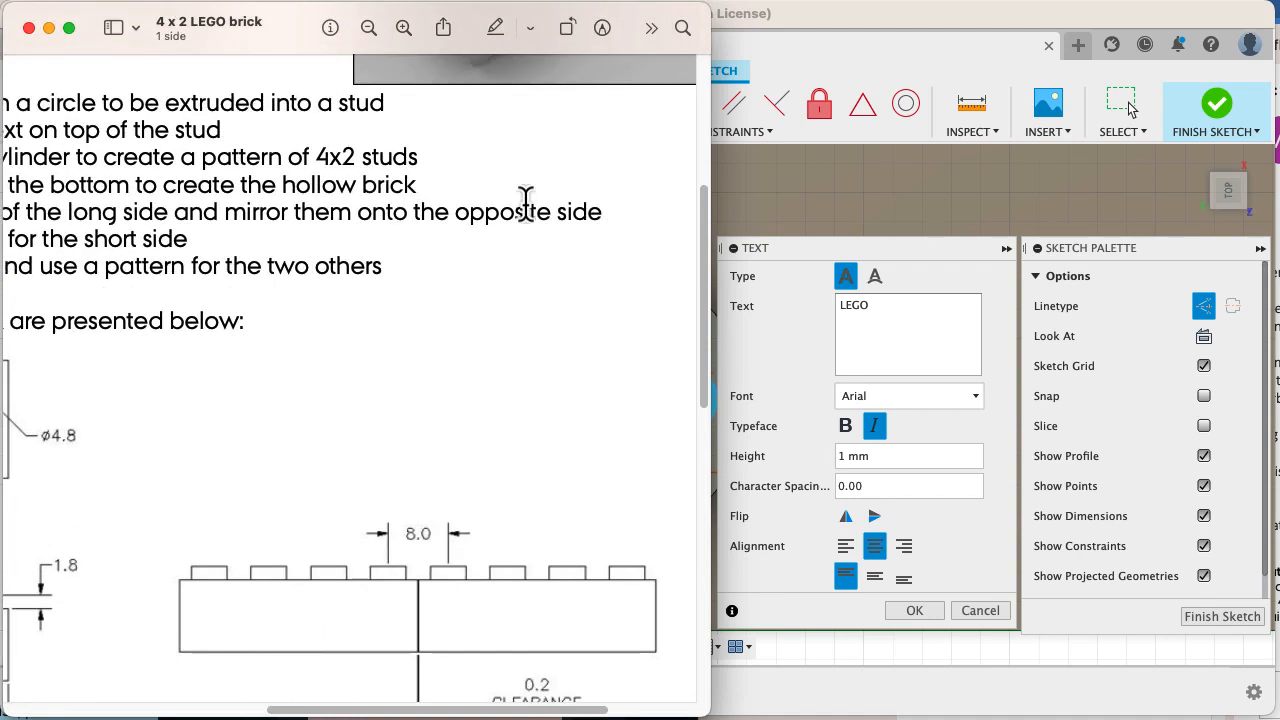
scroll(525, 200, "down", 5)
scroll(525, 200, "up", 8)
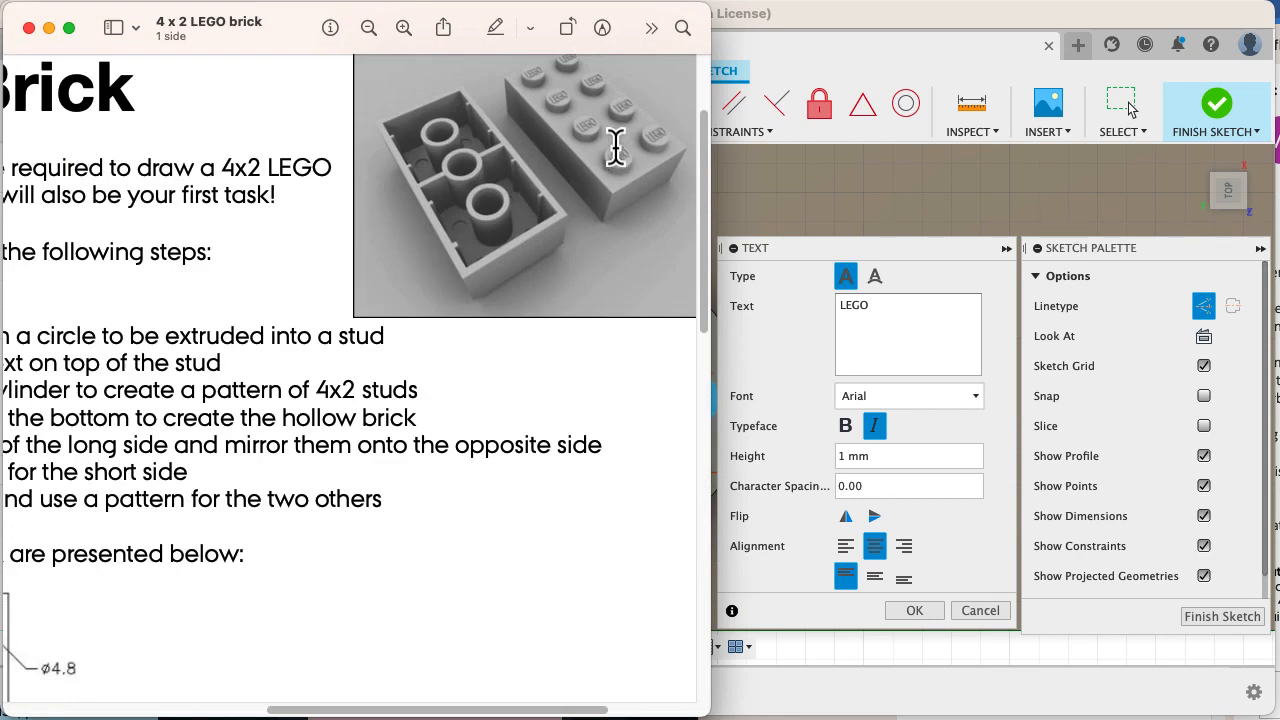
Step: Return to Fusion 360, accept the LEGO text, and finish the sketch
left_click(844, 258)
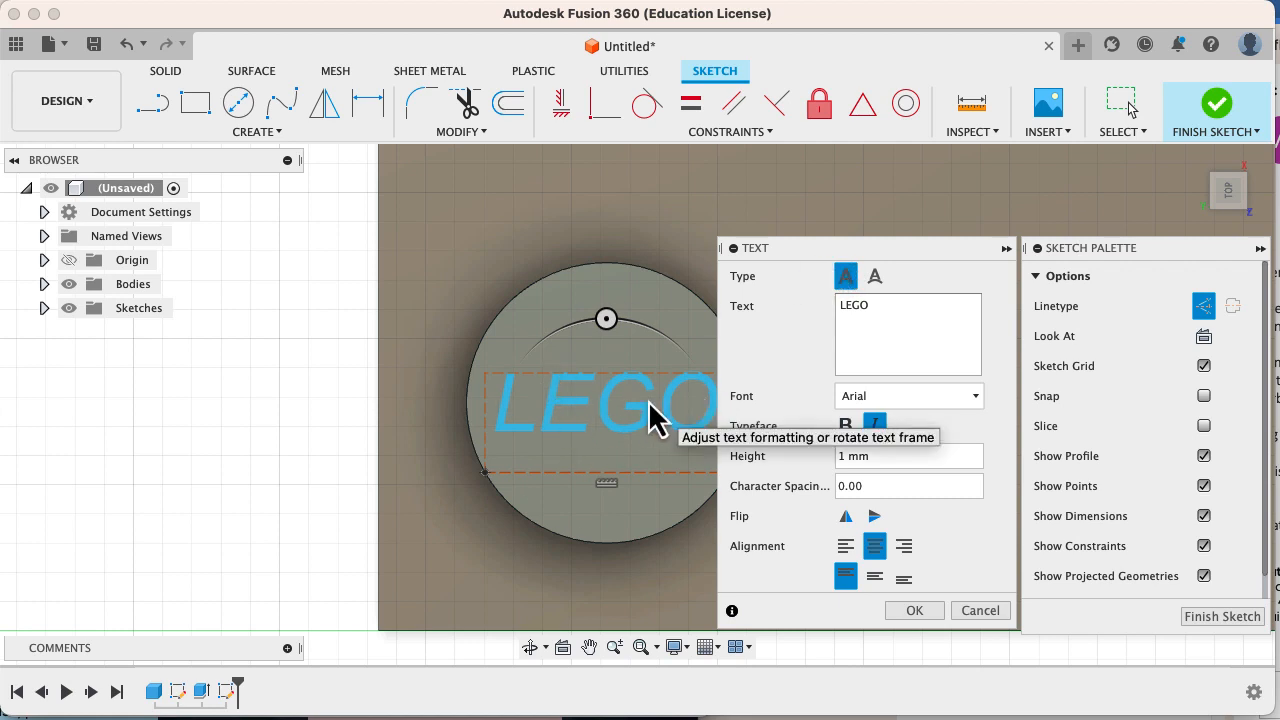
left_click(914, 611)
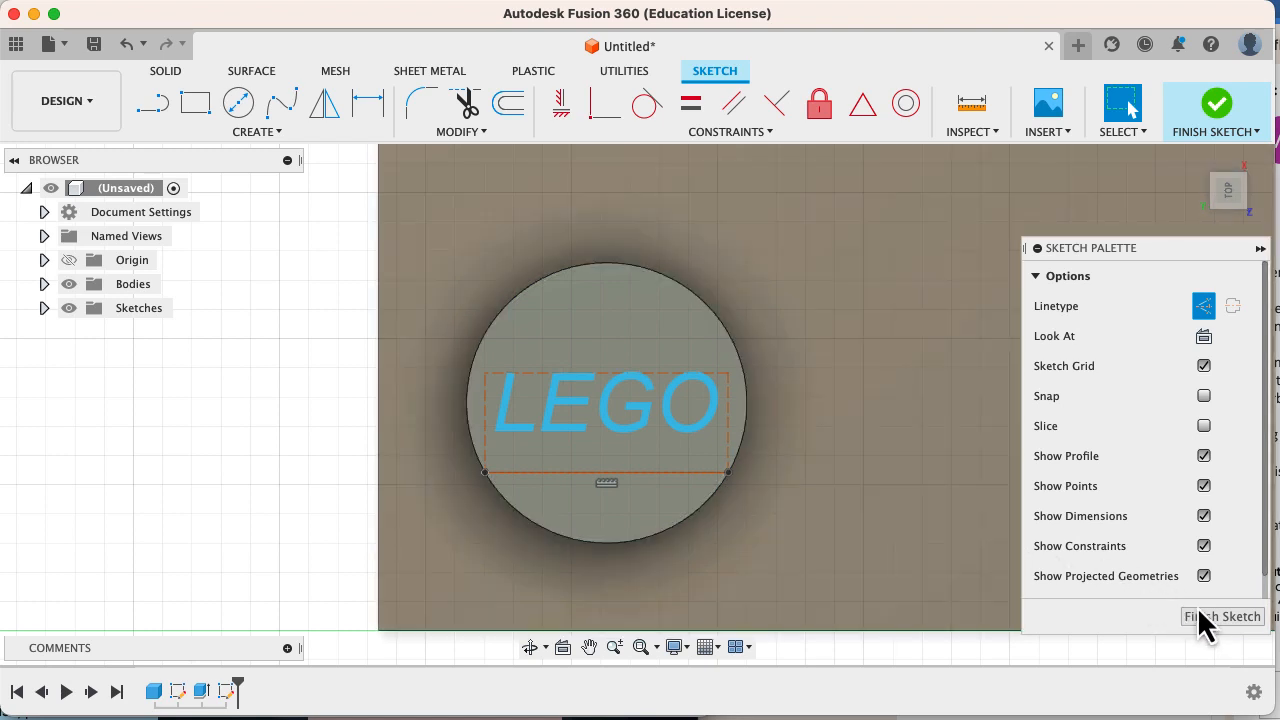
left_click(1203, 618)
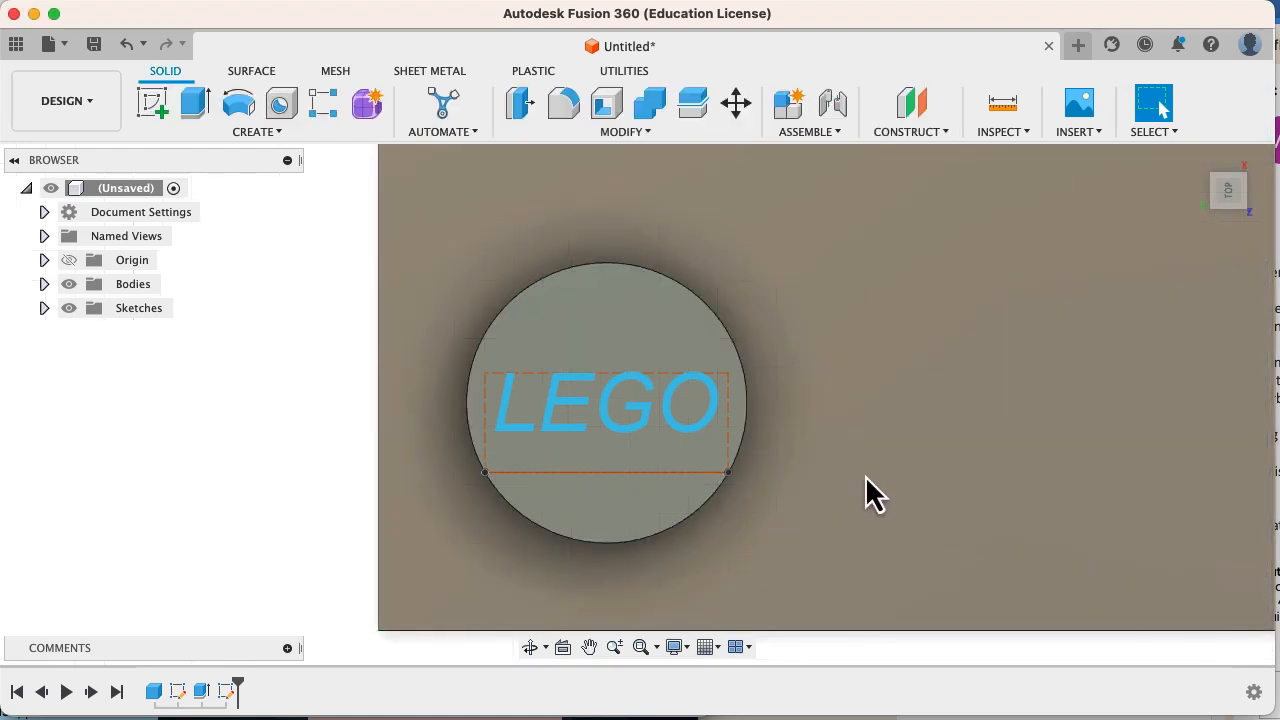
key("e")
left_click(690, 430)
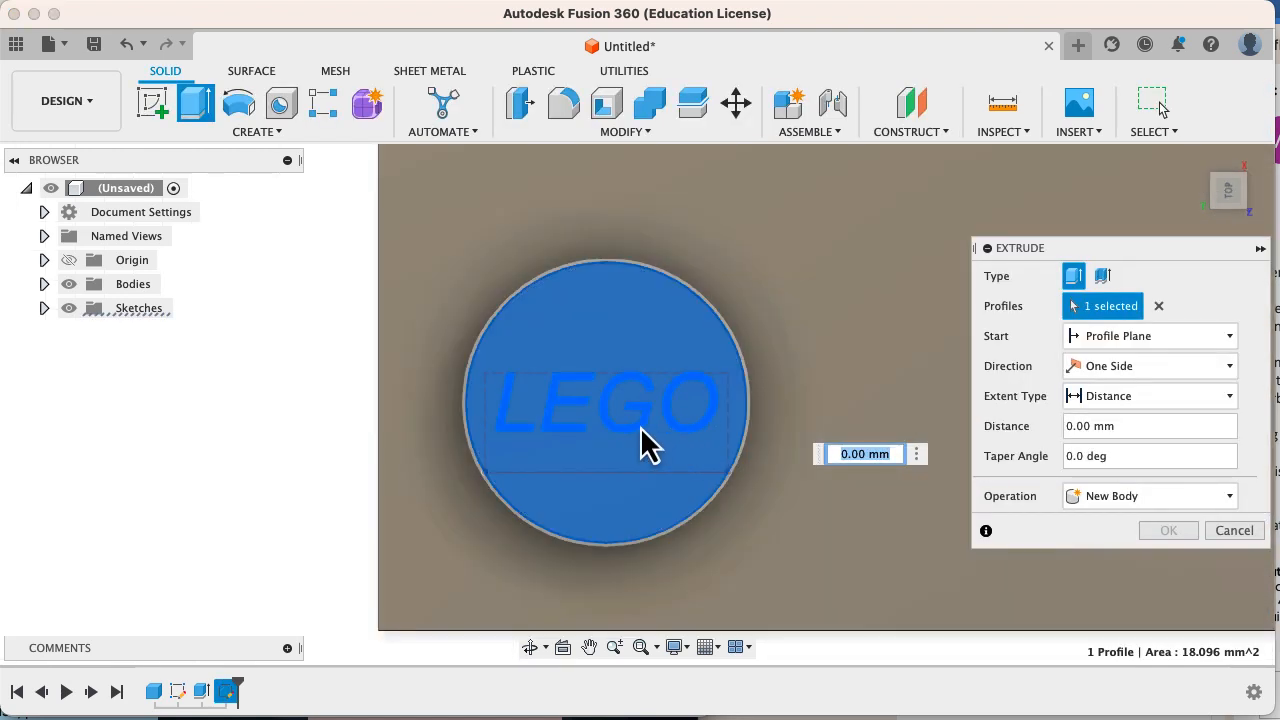
key("Escape")
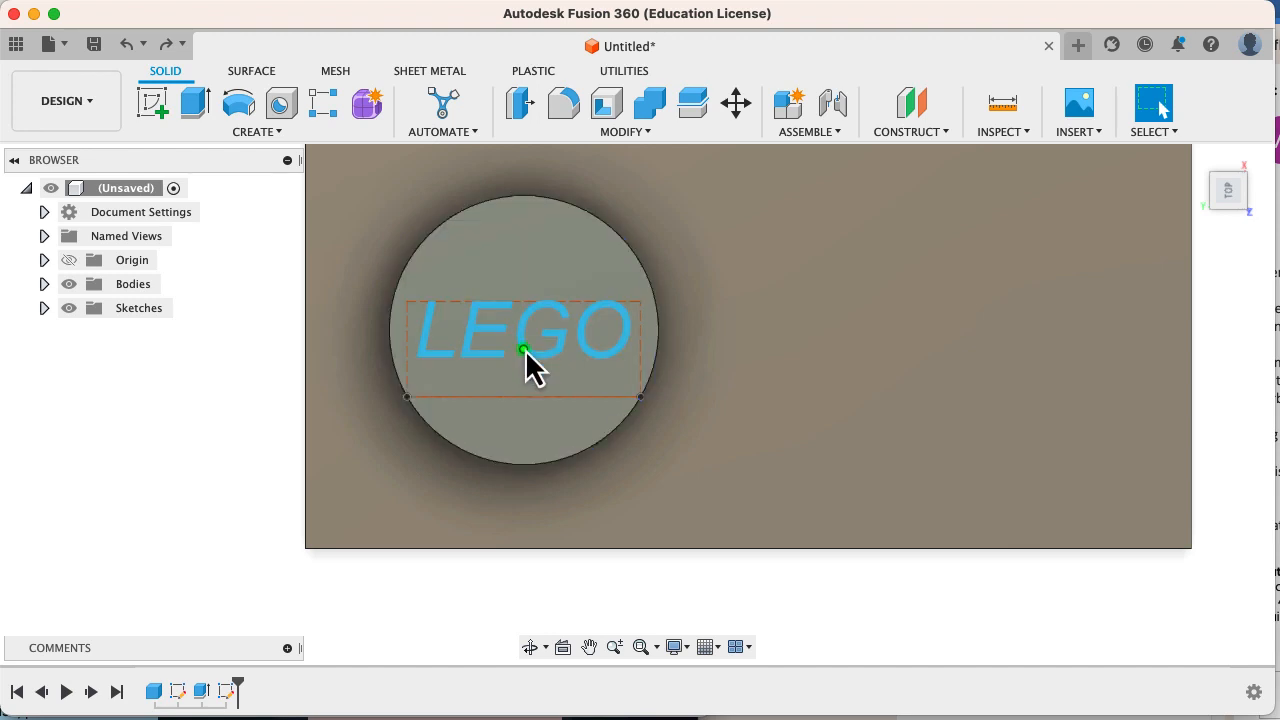
Step: Extrude only the LEGO sketch text from the stud's top face
left_click(522, 334)
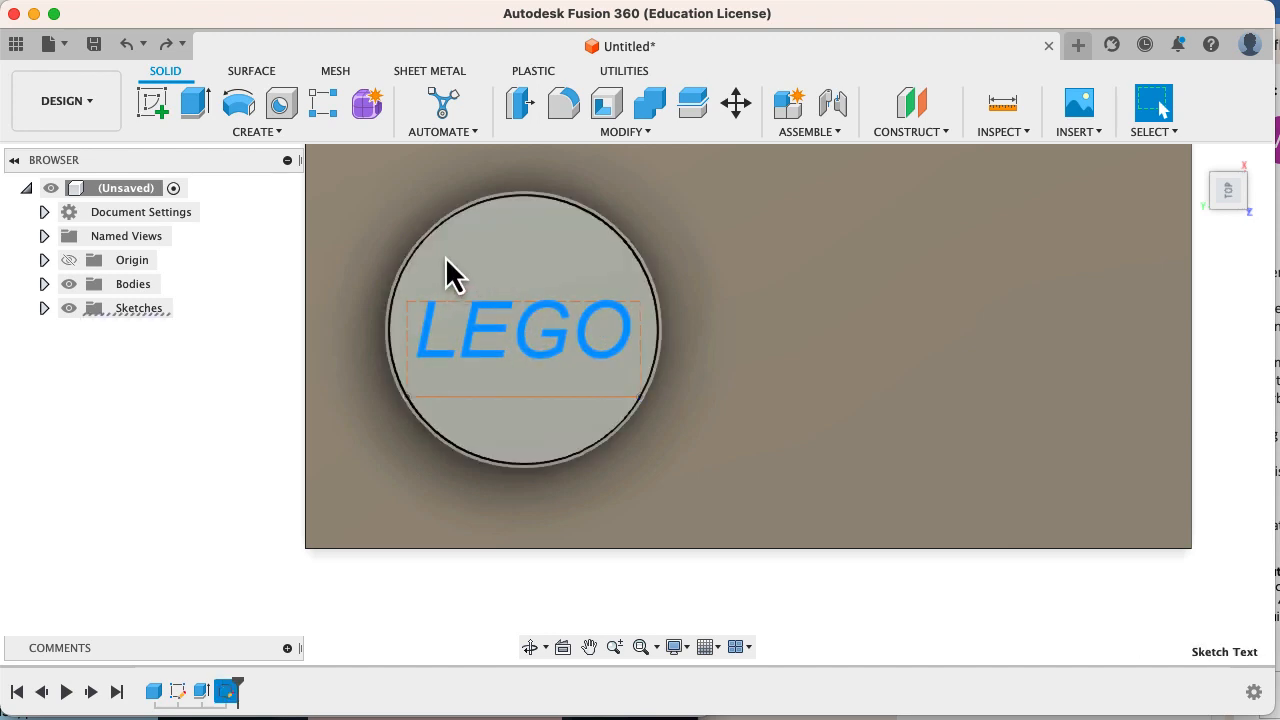
key("e")
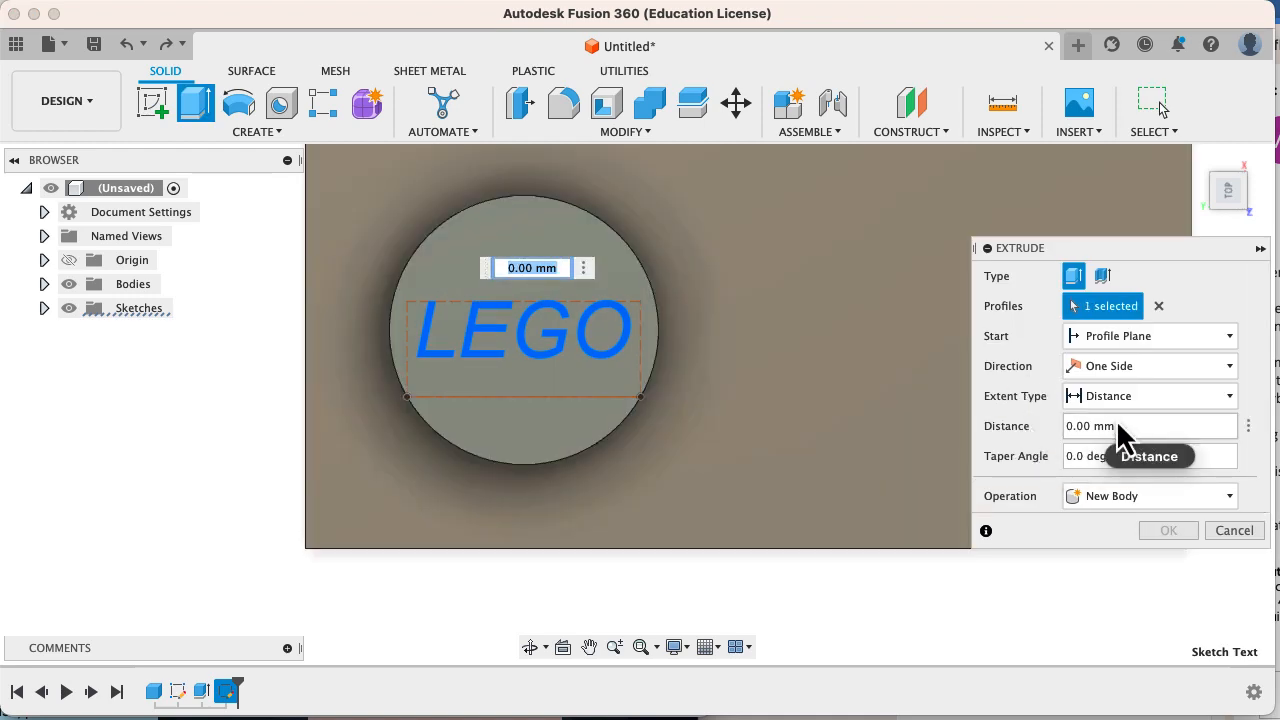
key("Return")
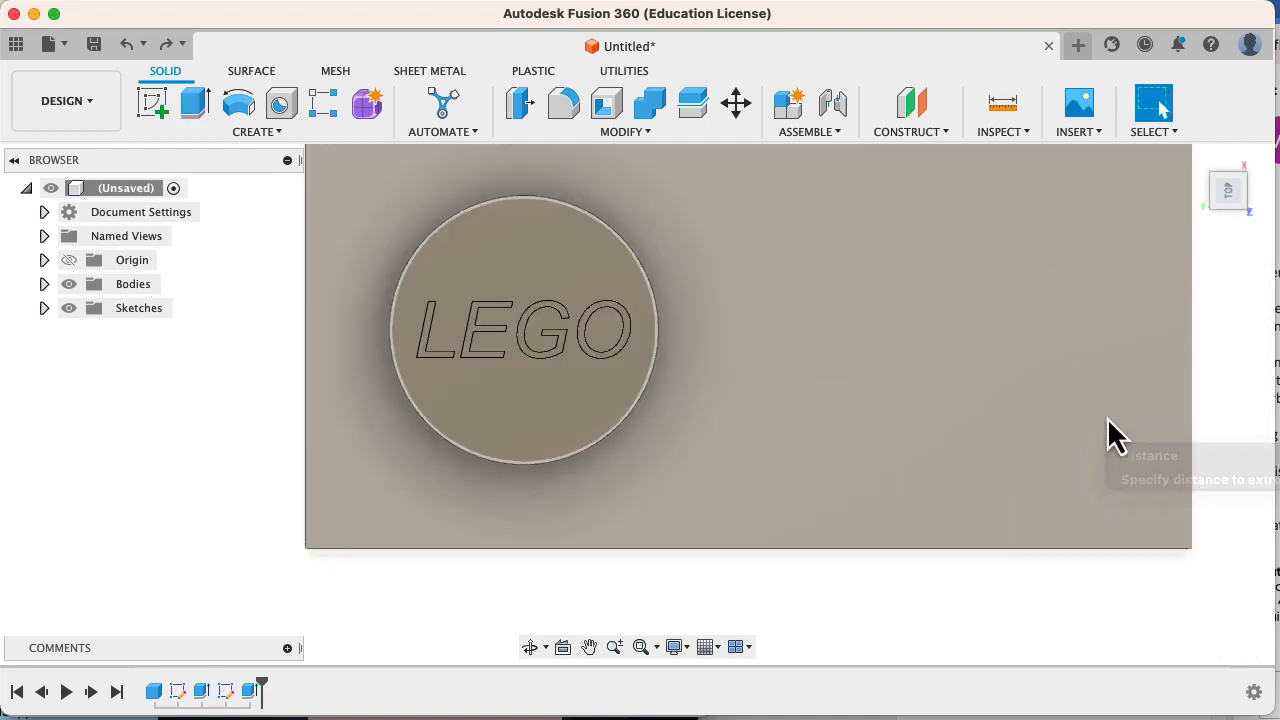
Step: Start a rectangular pattern of features using the stud extrusion and the LEGO text extrusion as its objects
middle_click_drag(683, 328, 460, 263, "shift")
scroll(640, 284, "down", 3)
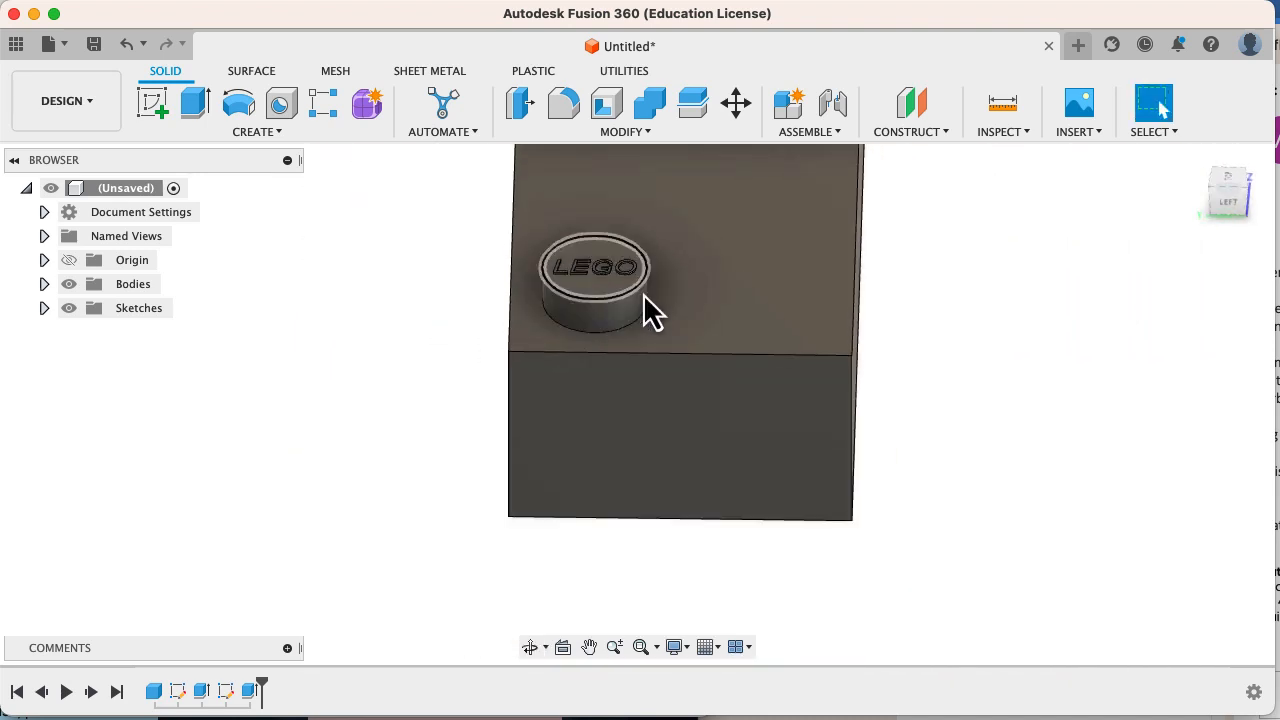
middle_click_drag(677, 314, 620, 446)
scroll(617, 404, "down", 3)
middle_click_drag(760, 390, 578, 410, "shift")
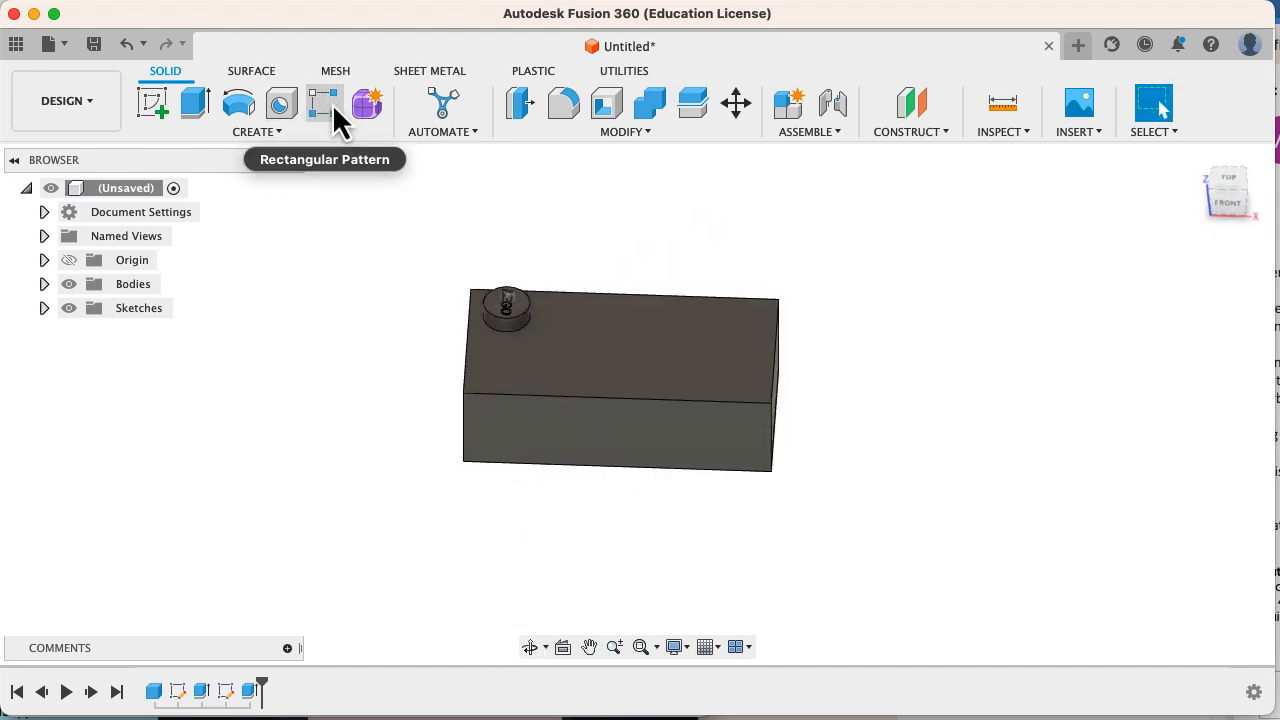
left_click(262, 134)
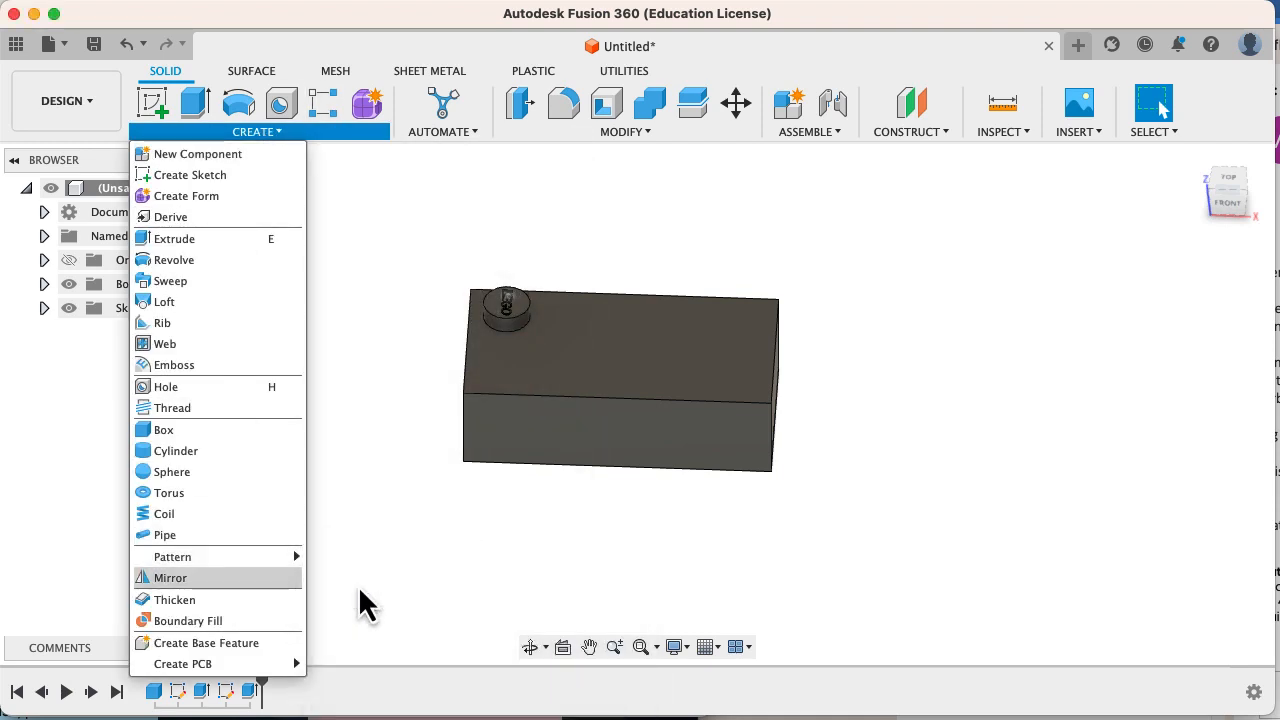
mouse_move(282, 567)
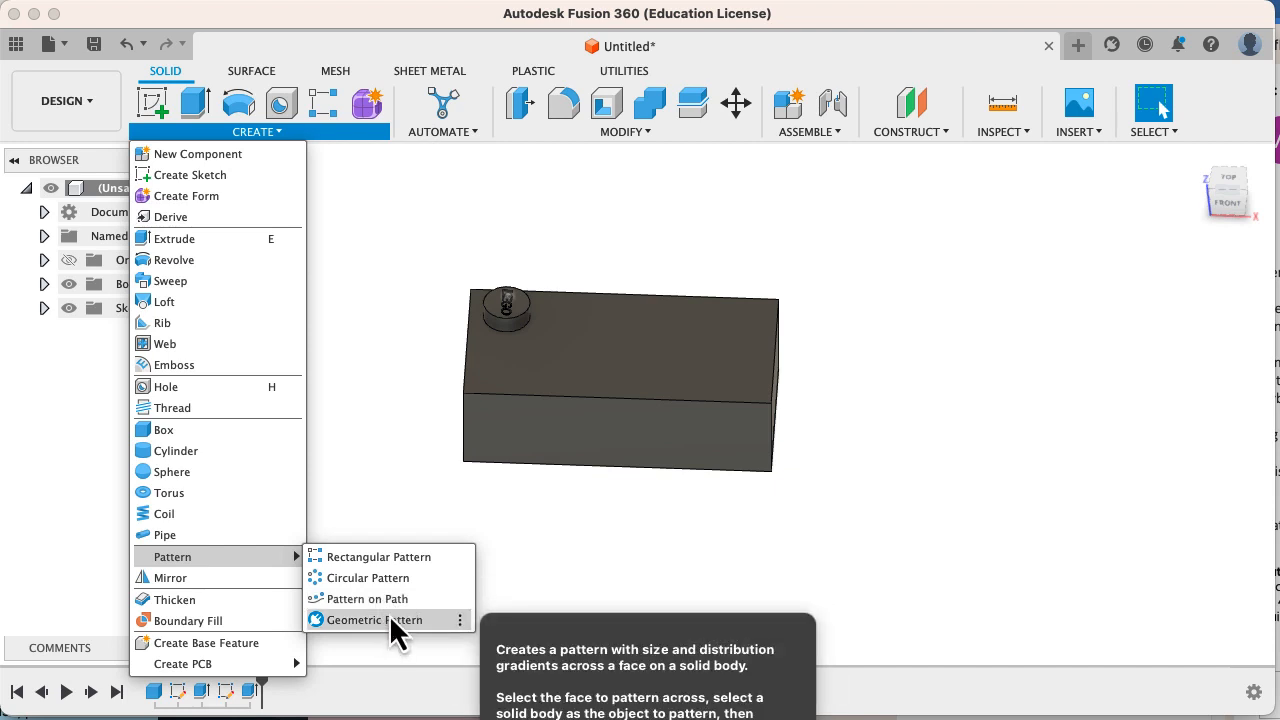
left_click(379, 563)
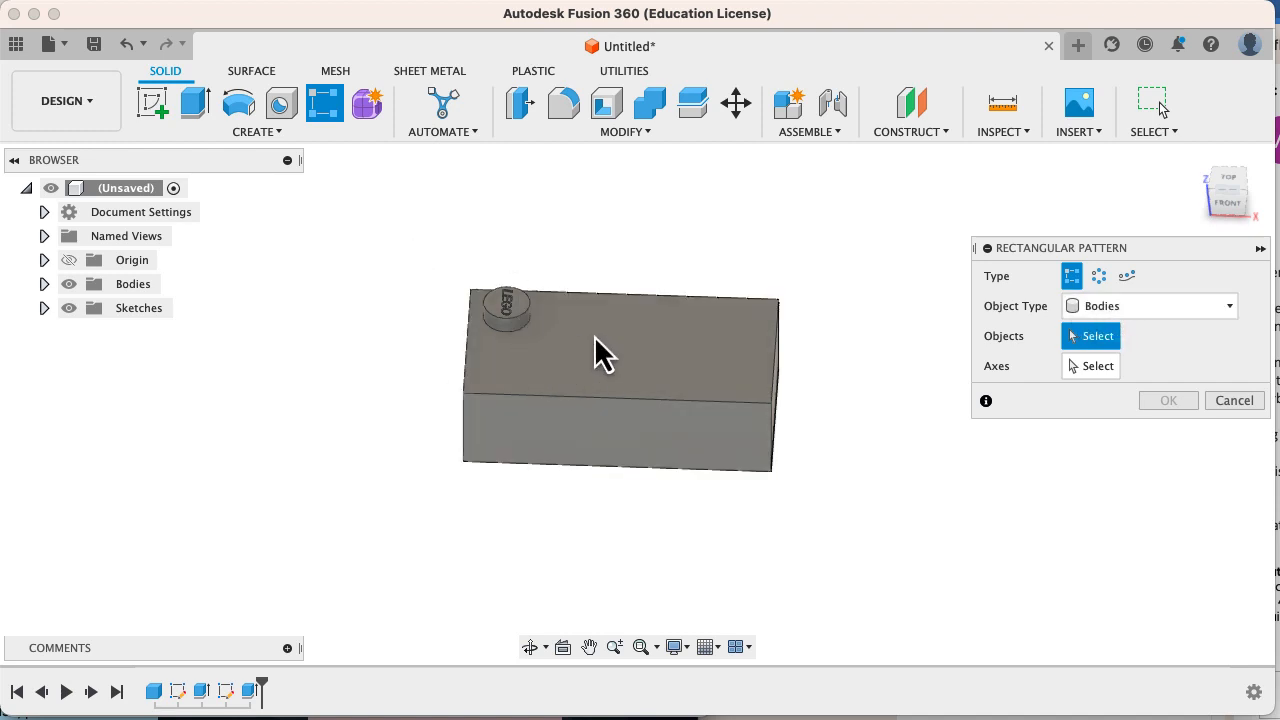
left_click(1068, 308)
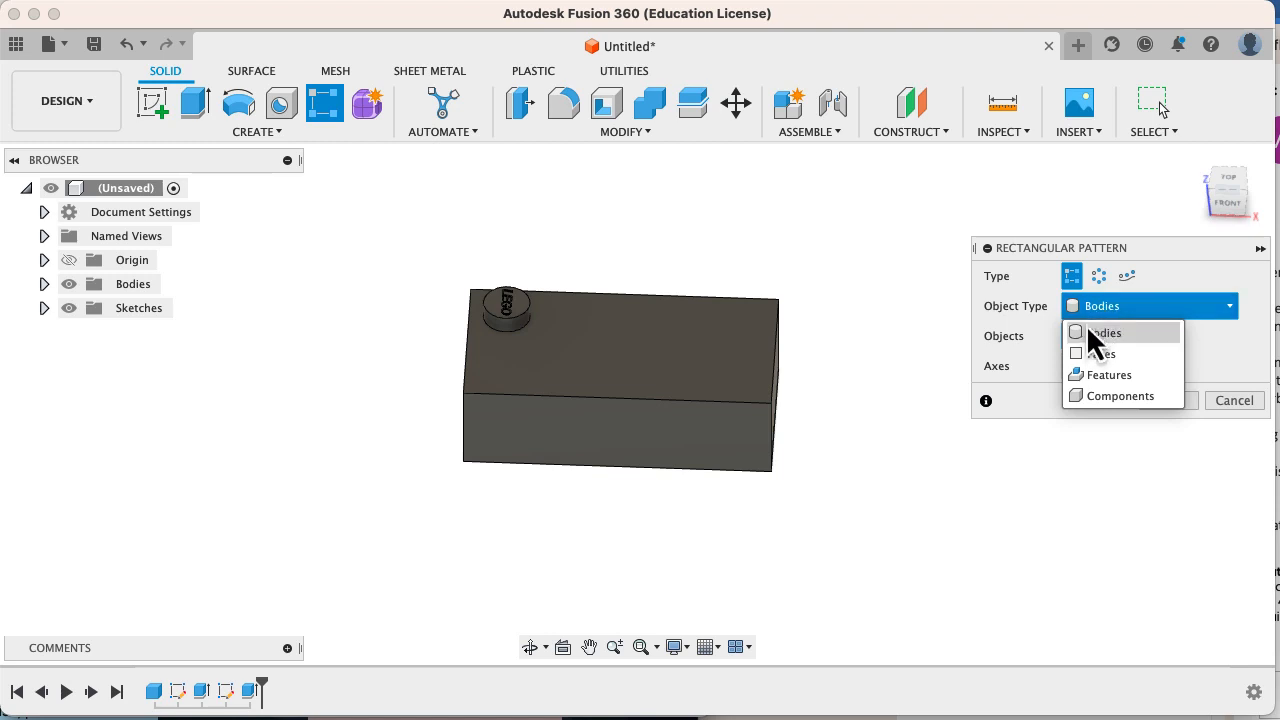
left_click(1103, 376)
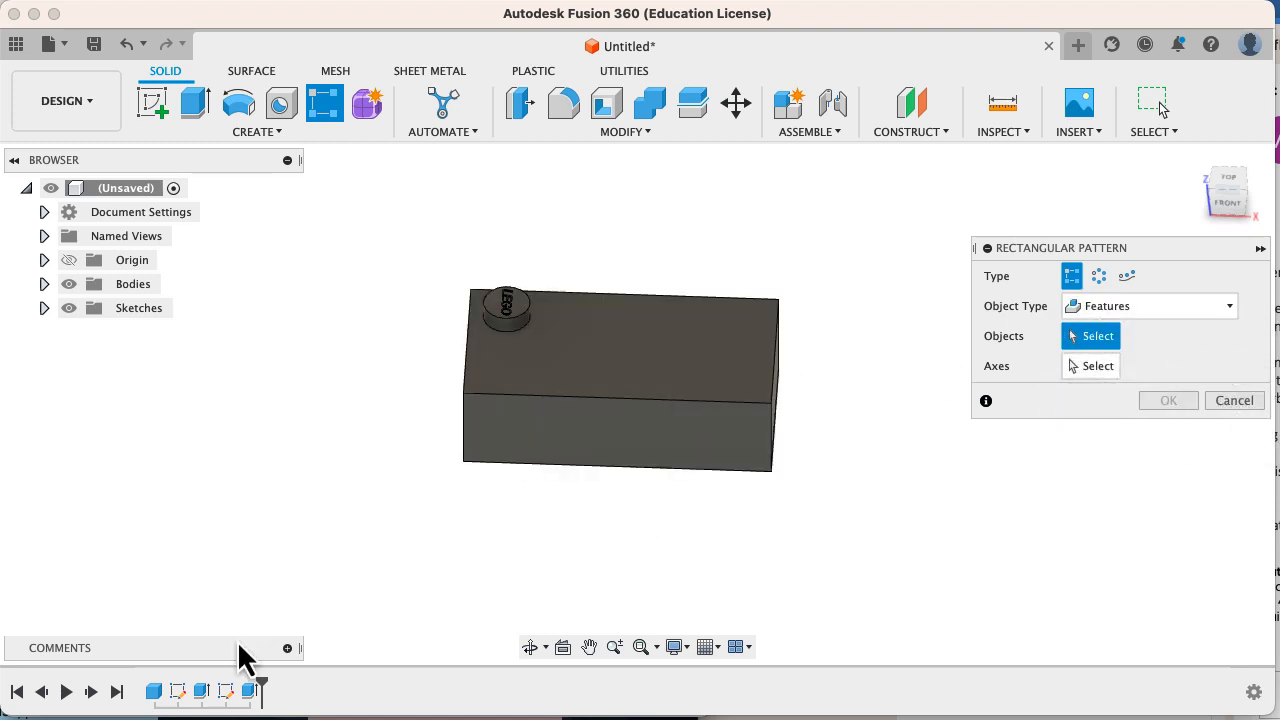
left_click(202, 692)
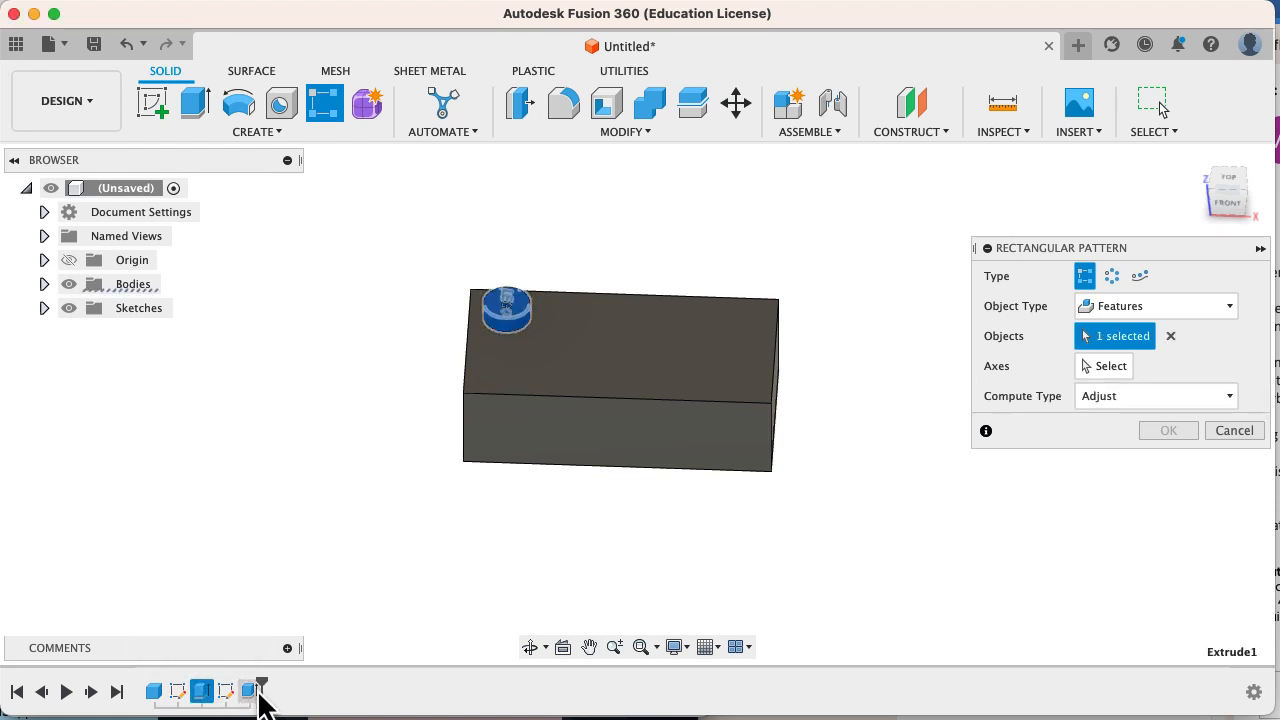
left_click(250, 691)
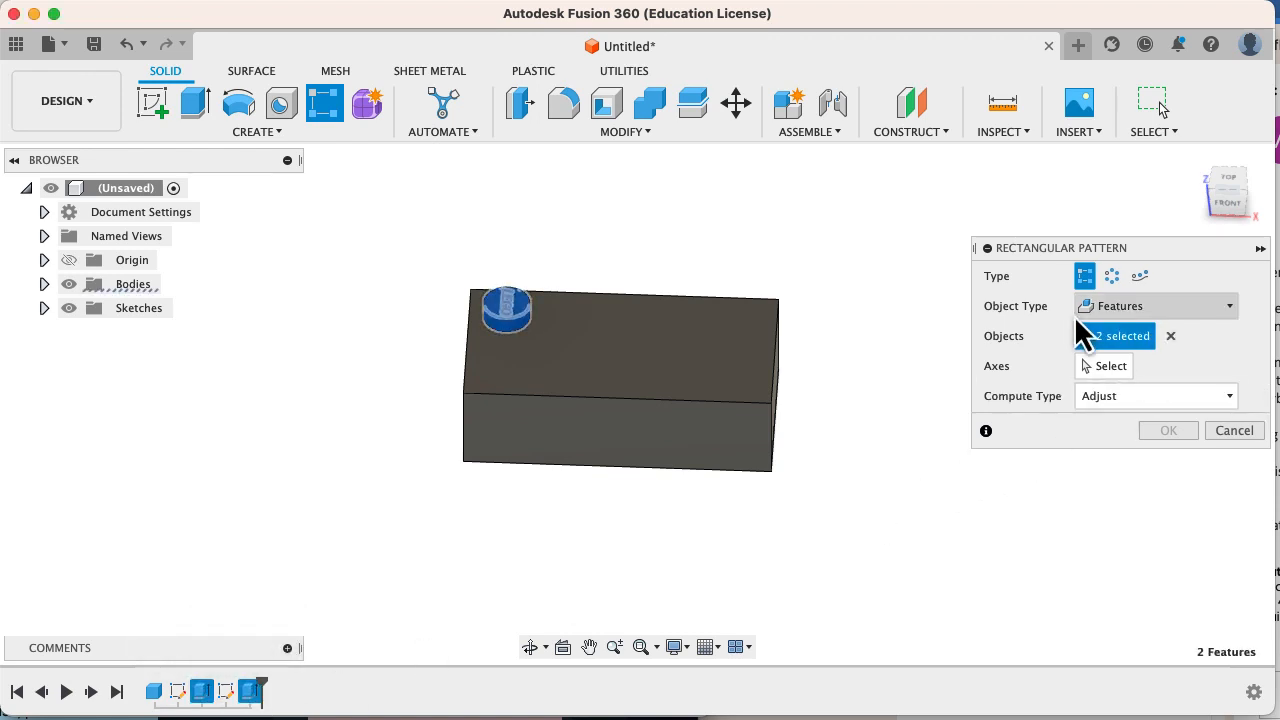
Step: Pattern the stud features along the brick's long top edge with a quantity of 4 over about 23 mm
left_click(1095, 368)
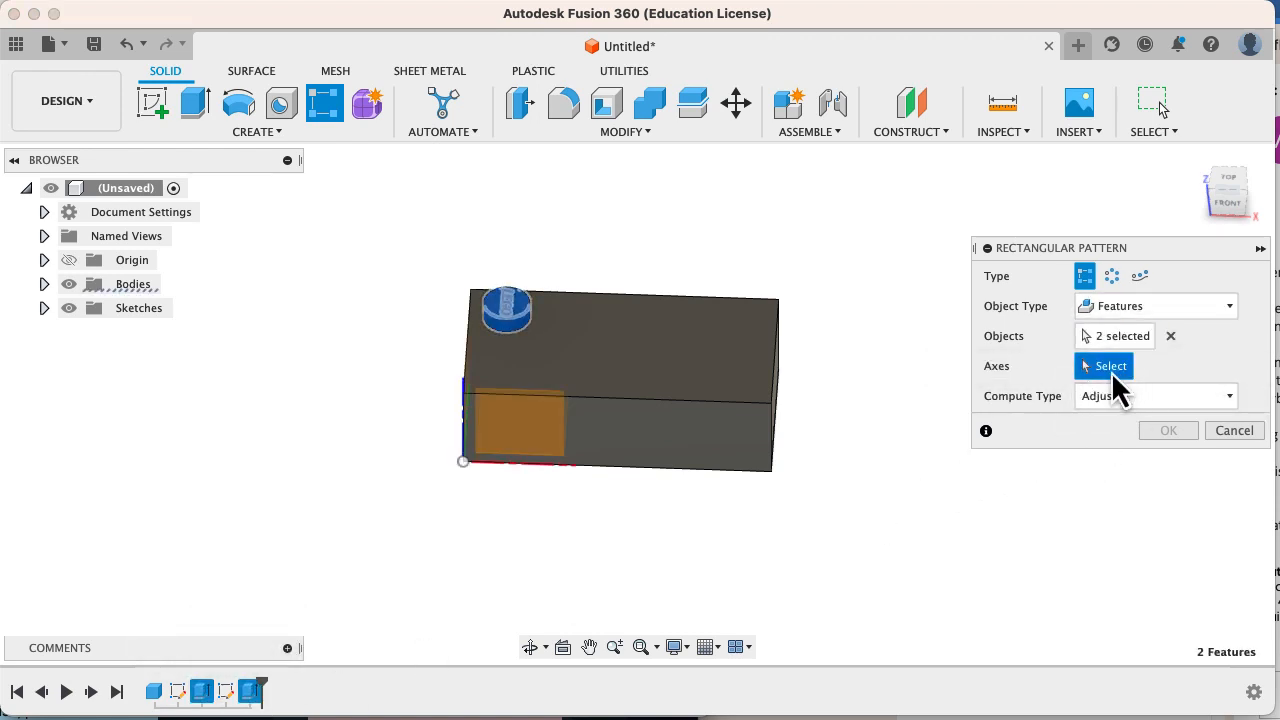
left_click(670, 301)
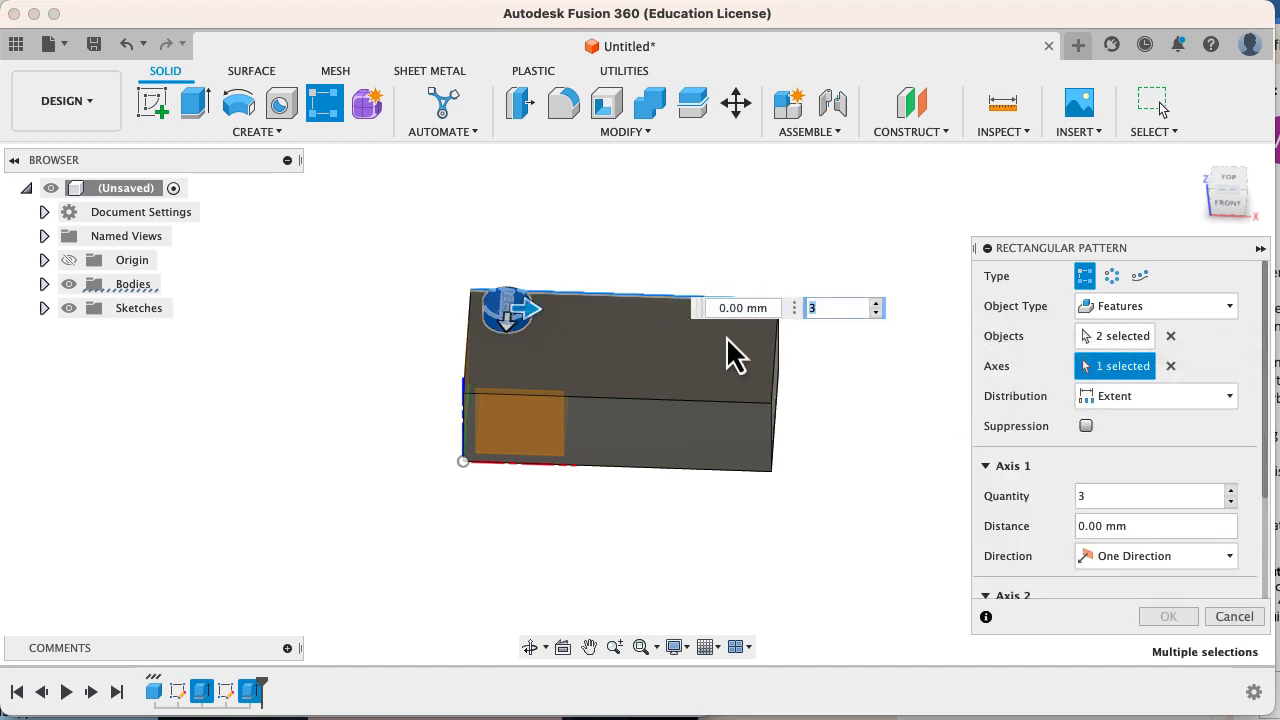
left_click(876, 304)
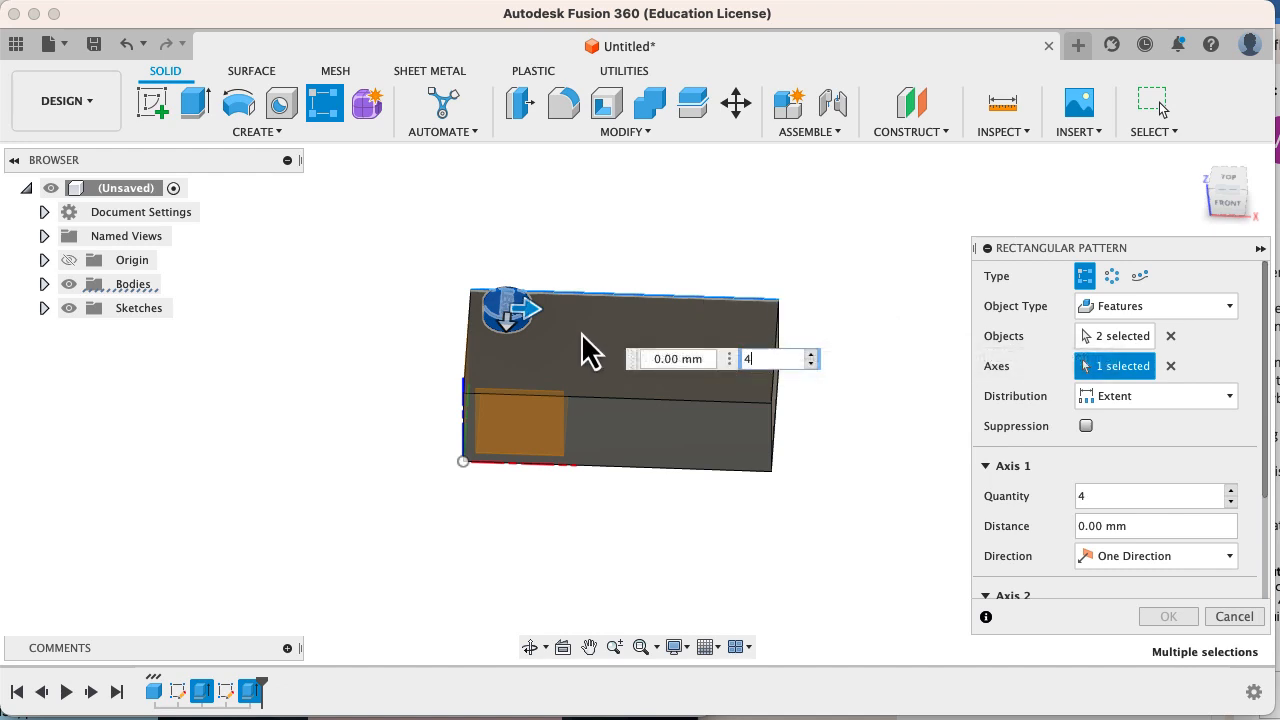
left_click_drag(537, 318, 751, 330)
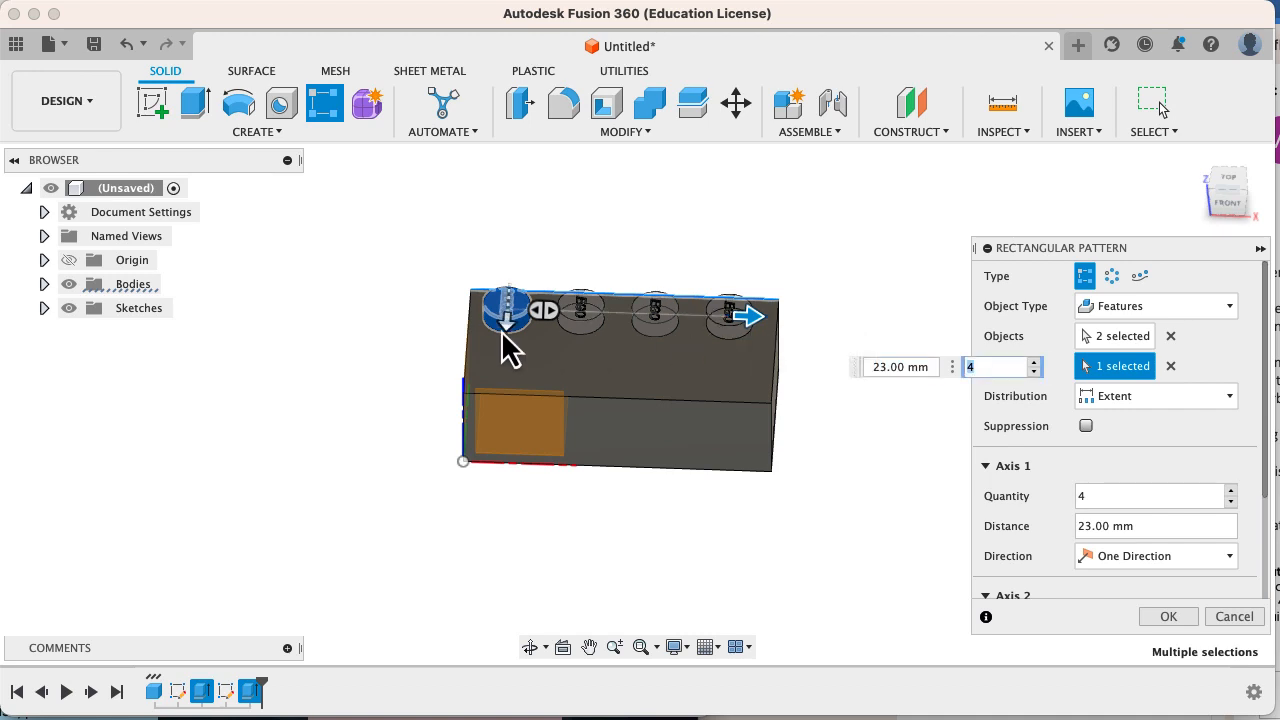
Step: Extend the pattern across the brick's width with a quantity of 2 at a distance of about 9 mm
left_click_drag(507, 322, 512, 420)
left_click(772, 438)
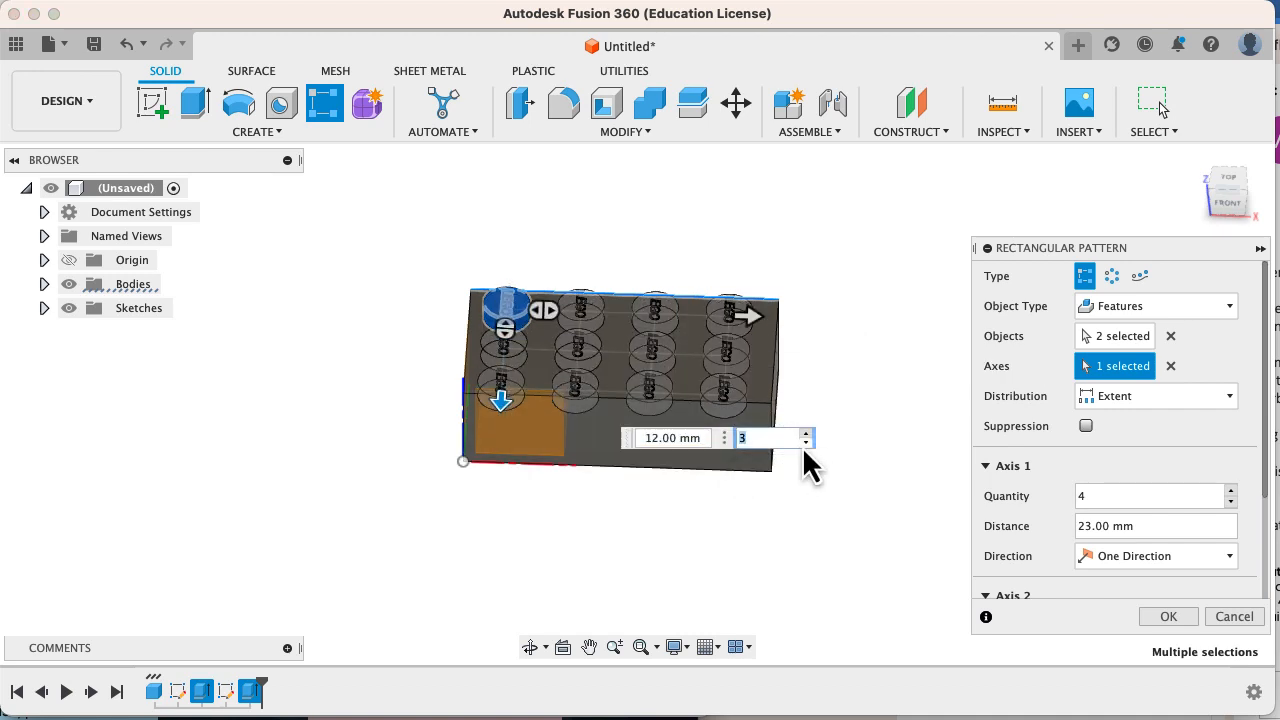
type("2")
left_click(503, 417)
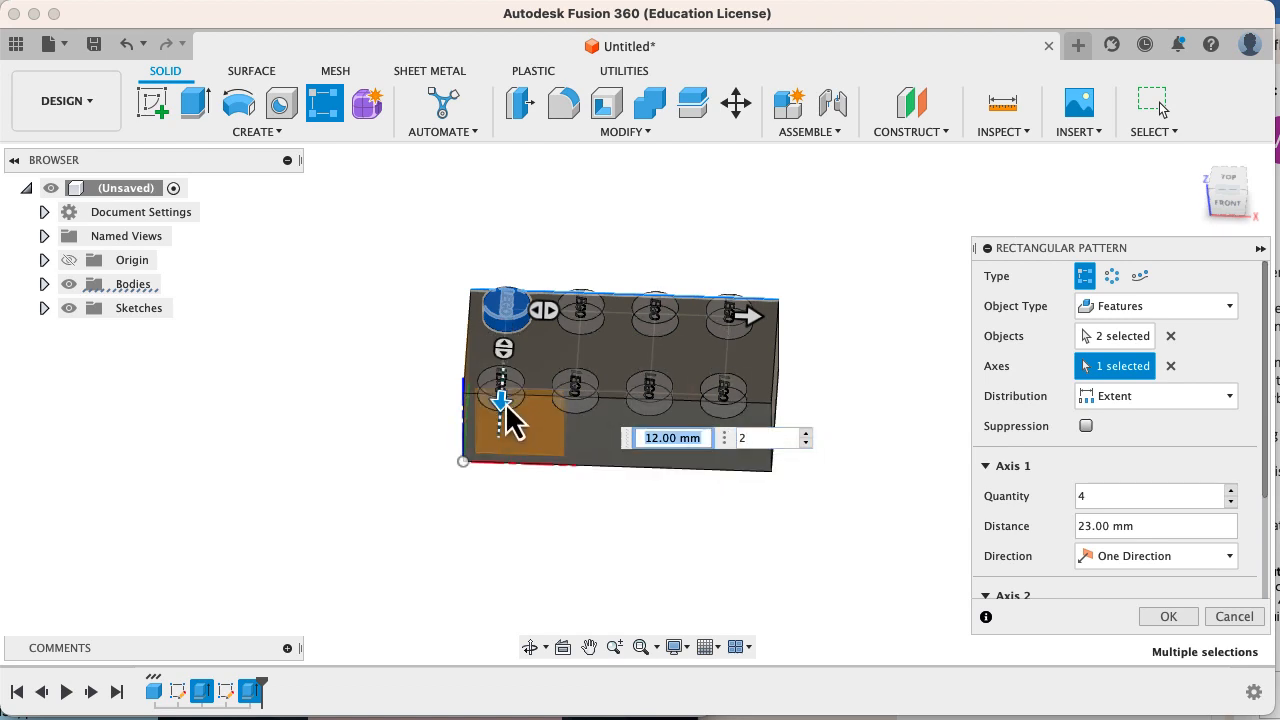
left_click_drag(507, 420, 505, 385)
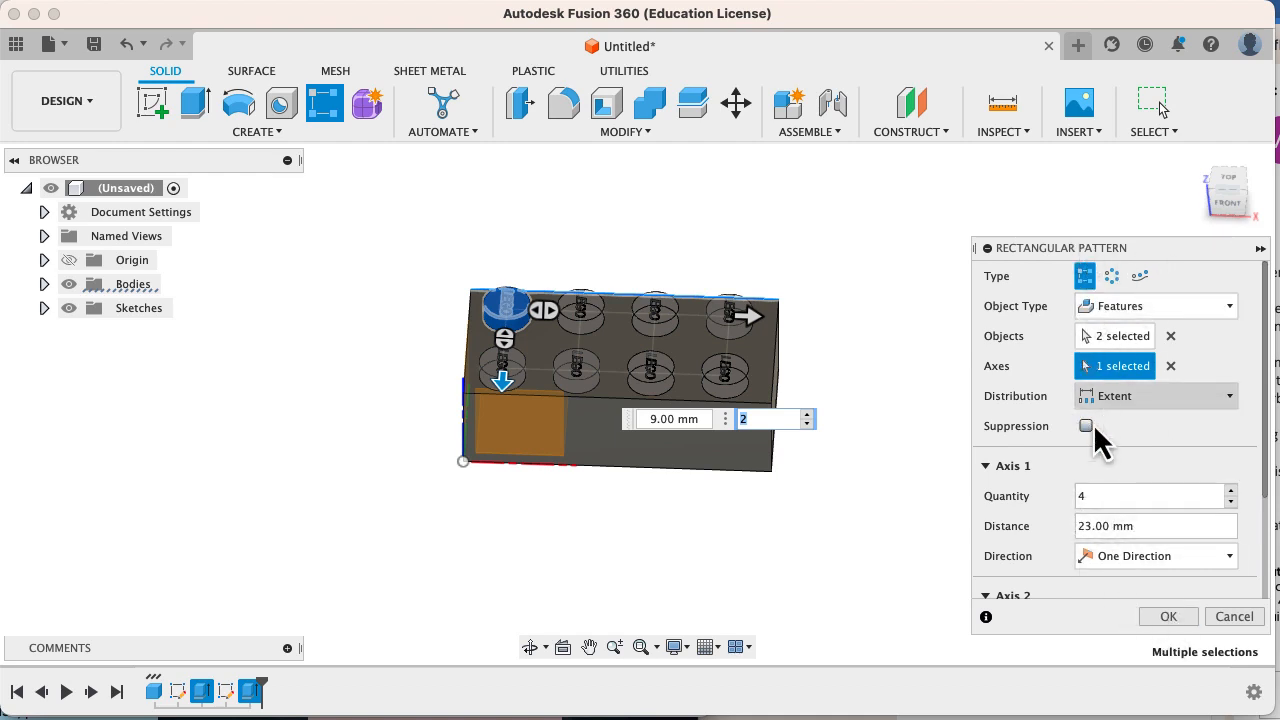
Step: Review the settings for both pattern axes and change the distribution from Extent to Spacing
scroll(1060, 560, "down", 3)
scroll(1155, 519, "up", 1)
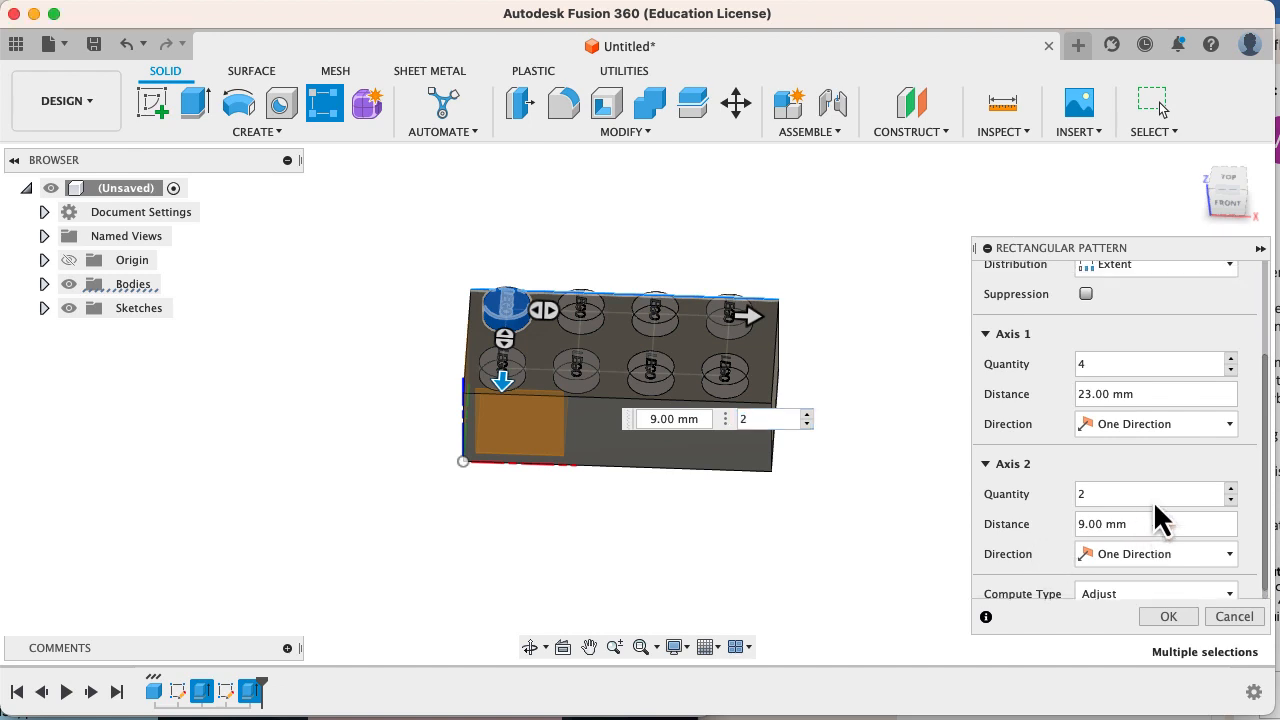
scroll(1165, 342, "up", 5)
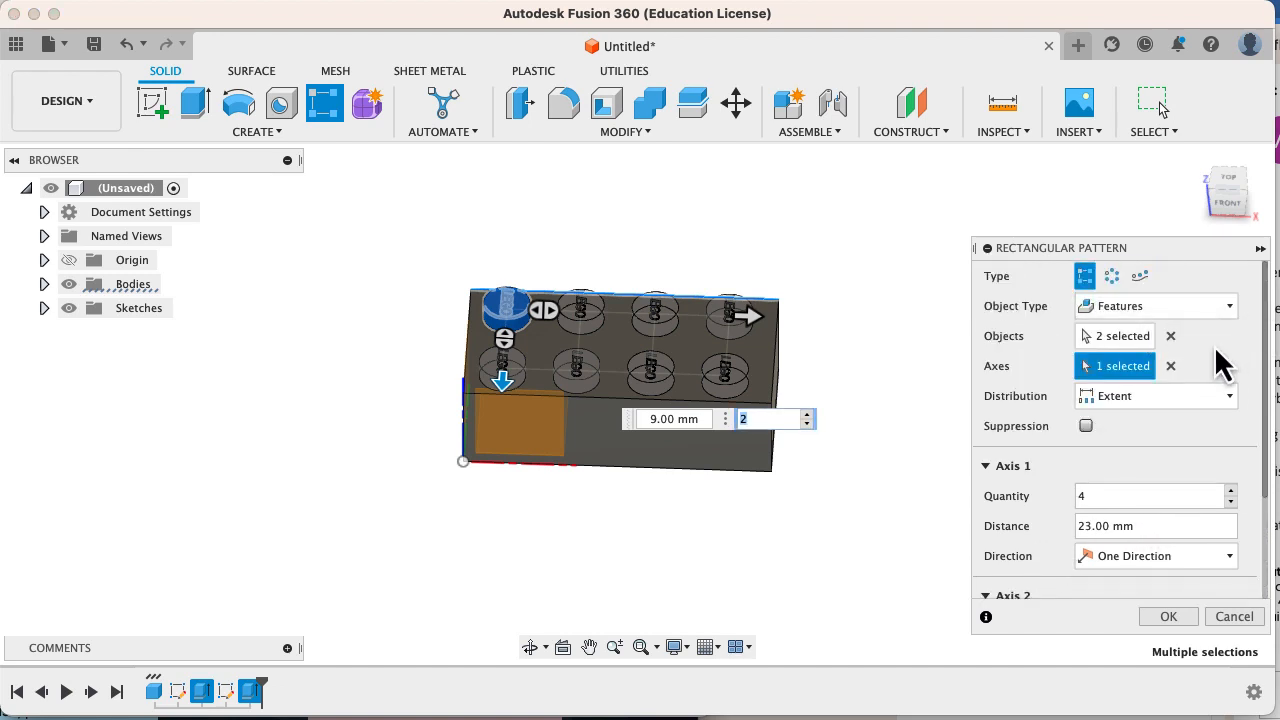
left_click(1210, 400)
left_click(1110, 445)
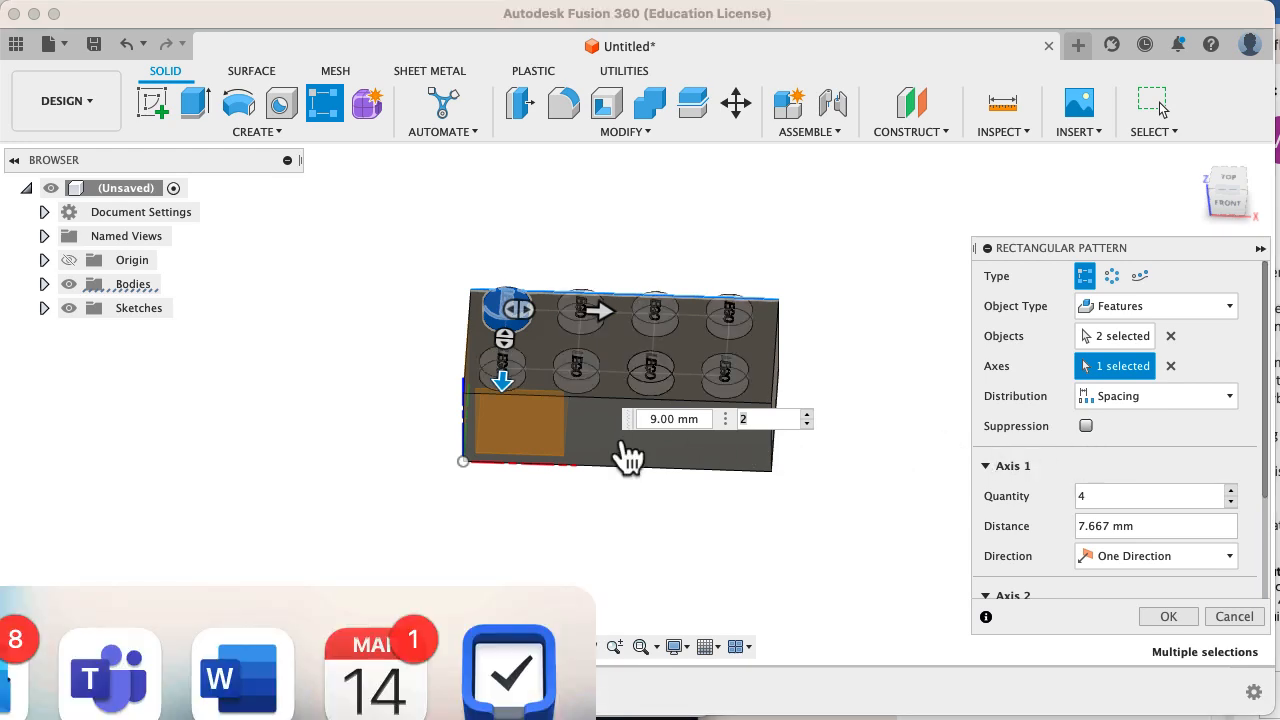
Step: Check the stud spacing on the 4 x 2 LEGO brick sheet, return to Fusion 360, and set the widthwise spacing to 8 mm
key("super+Tab")
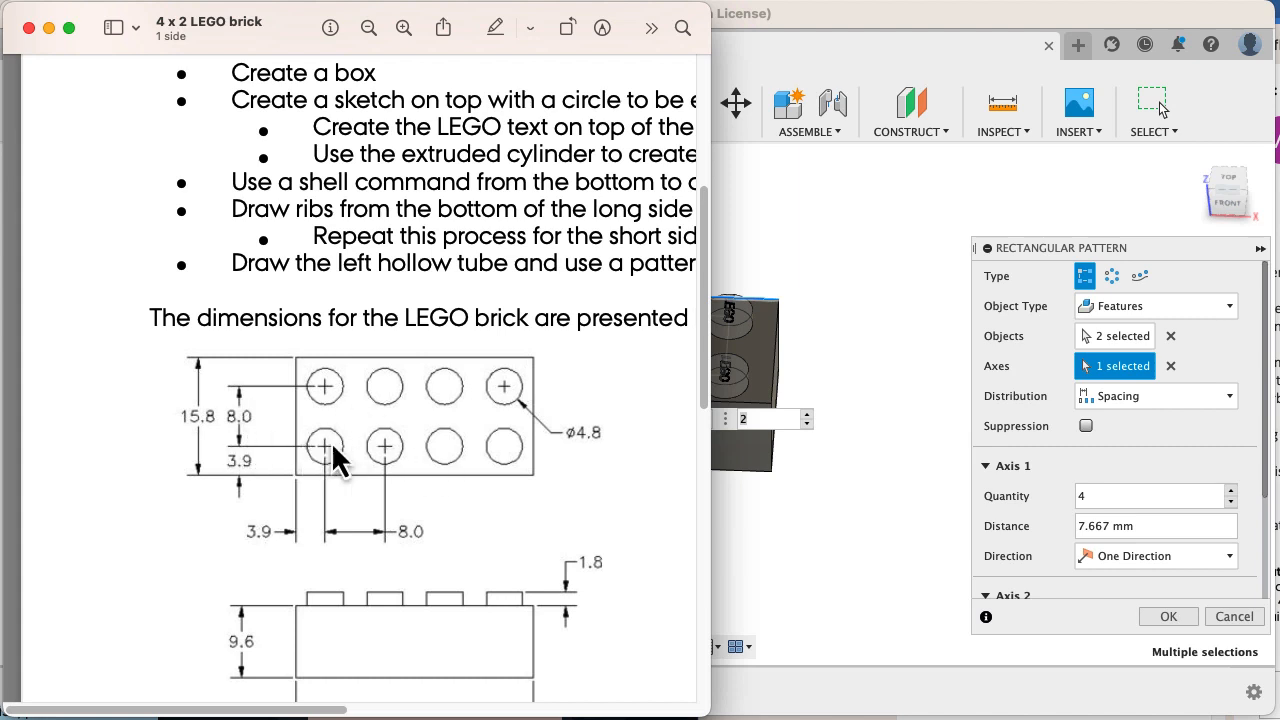
left_click(1056, 263)
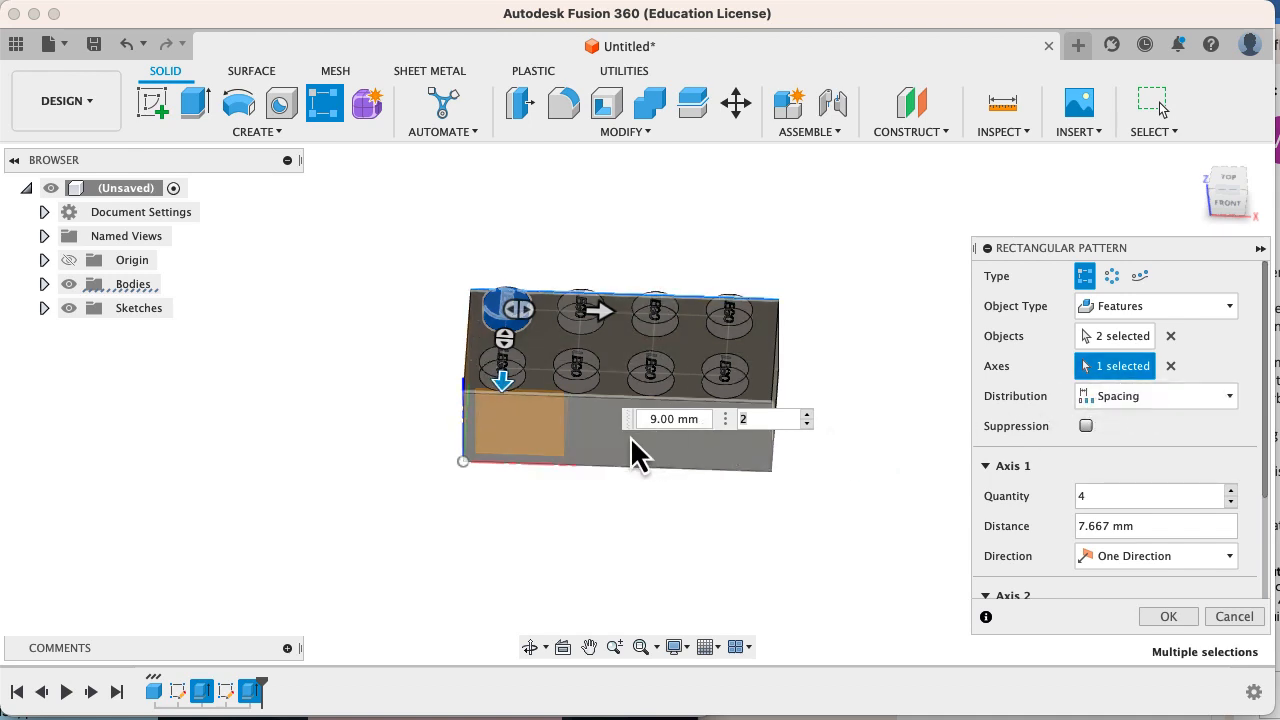
left_click(657, 424)
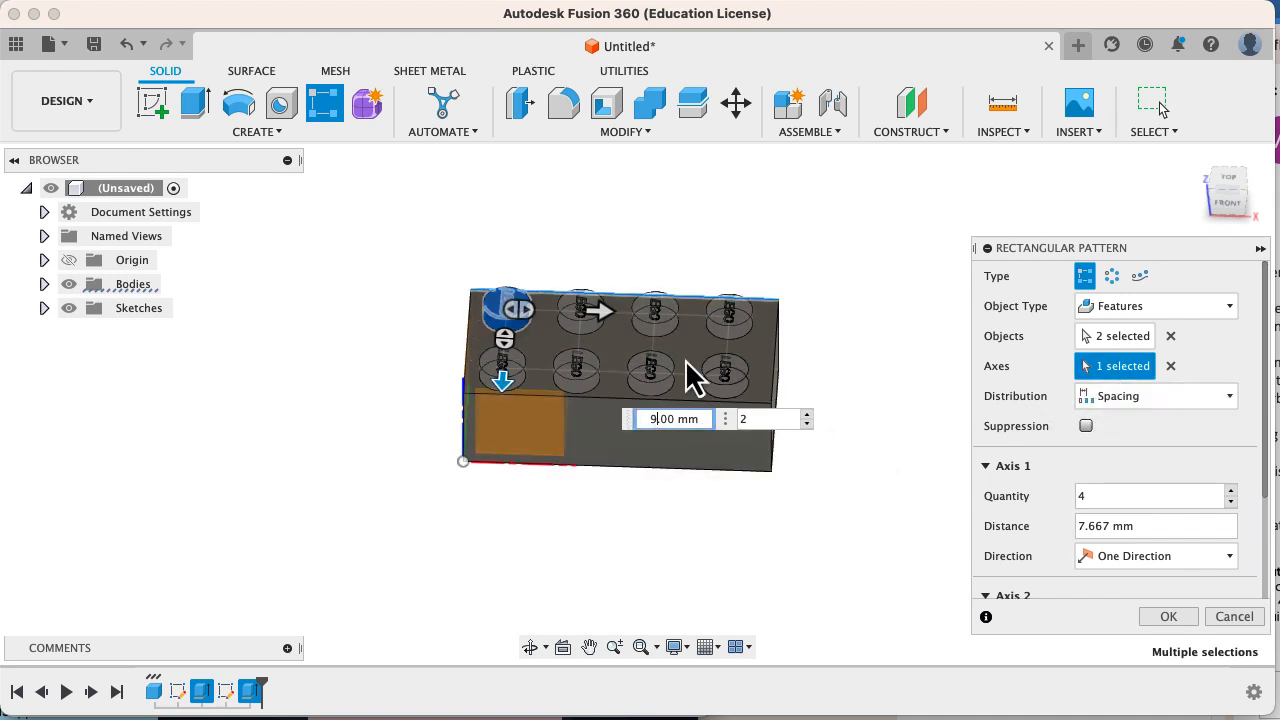
key("BackSpace")
type("8")
key("Tab")
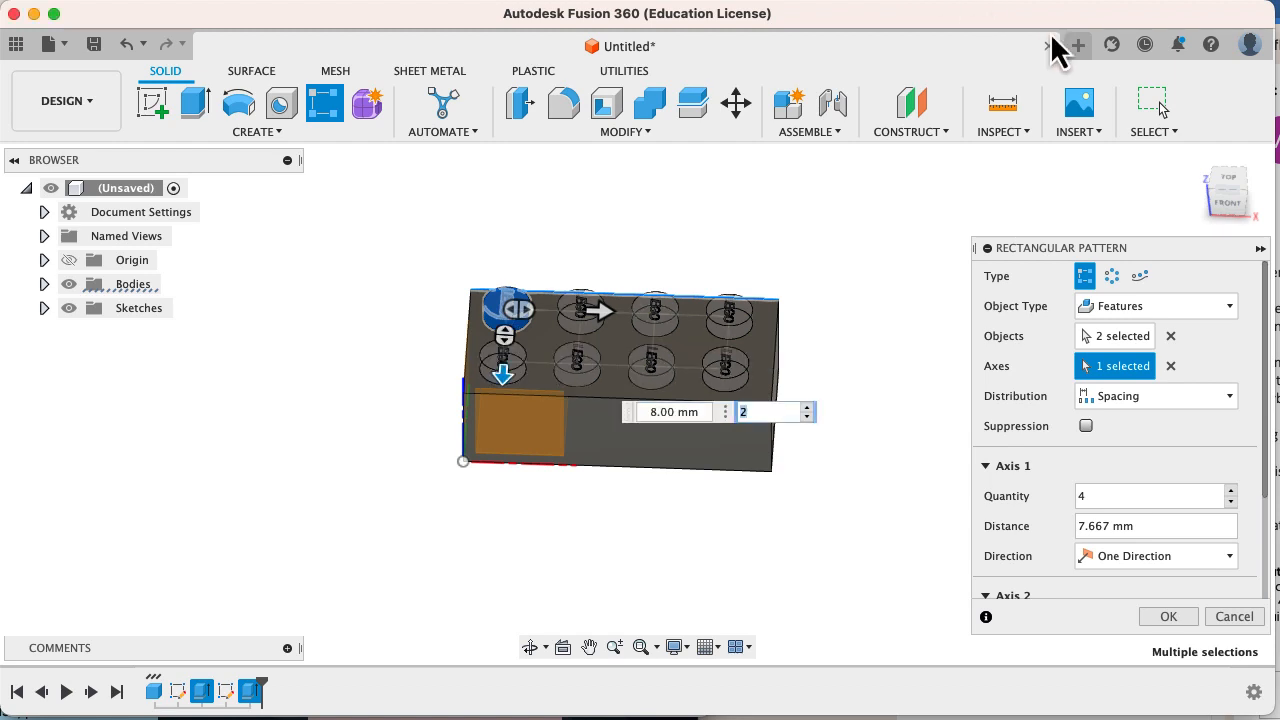
Step: Set the stud spacing along the brick's length to 8 mm and accept the rectangular pattern
left_click(1165, 530)
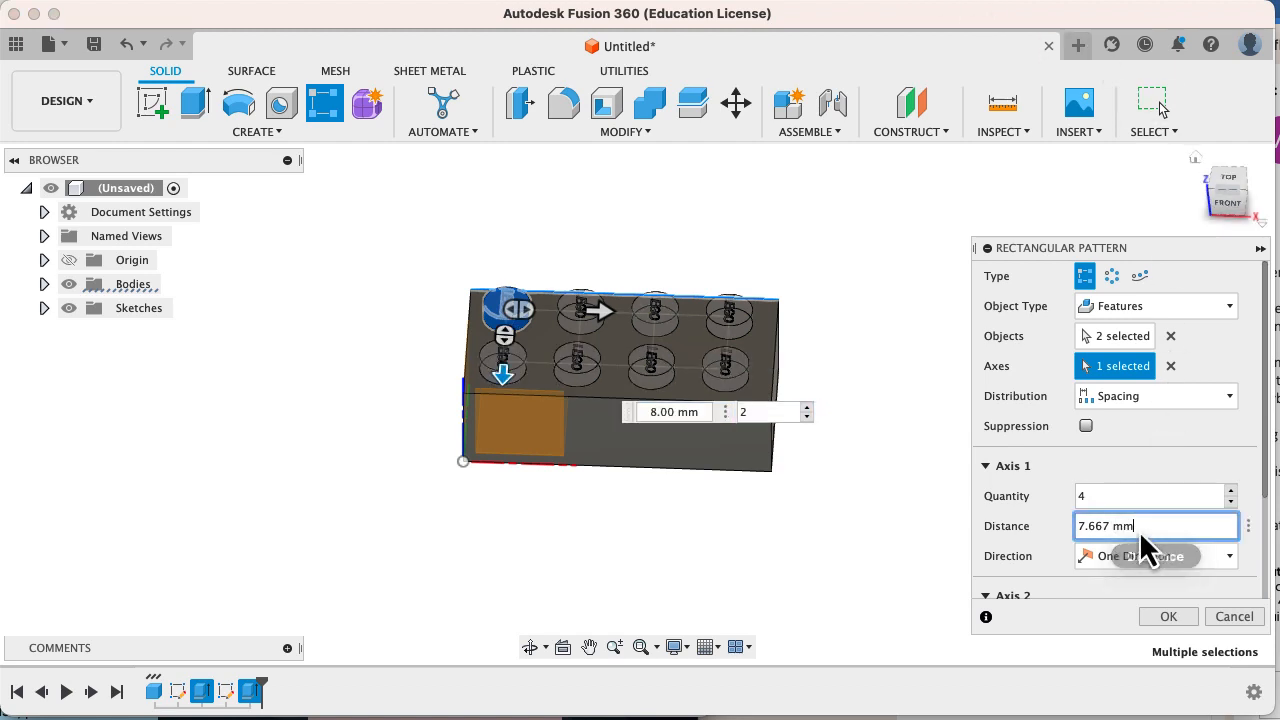
type("8")
key("Tab")
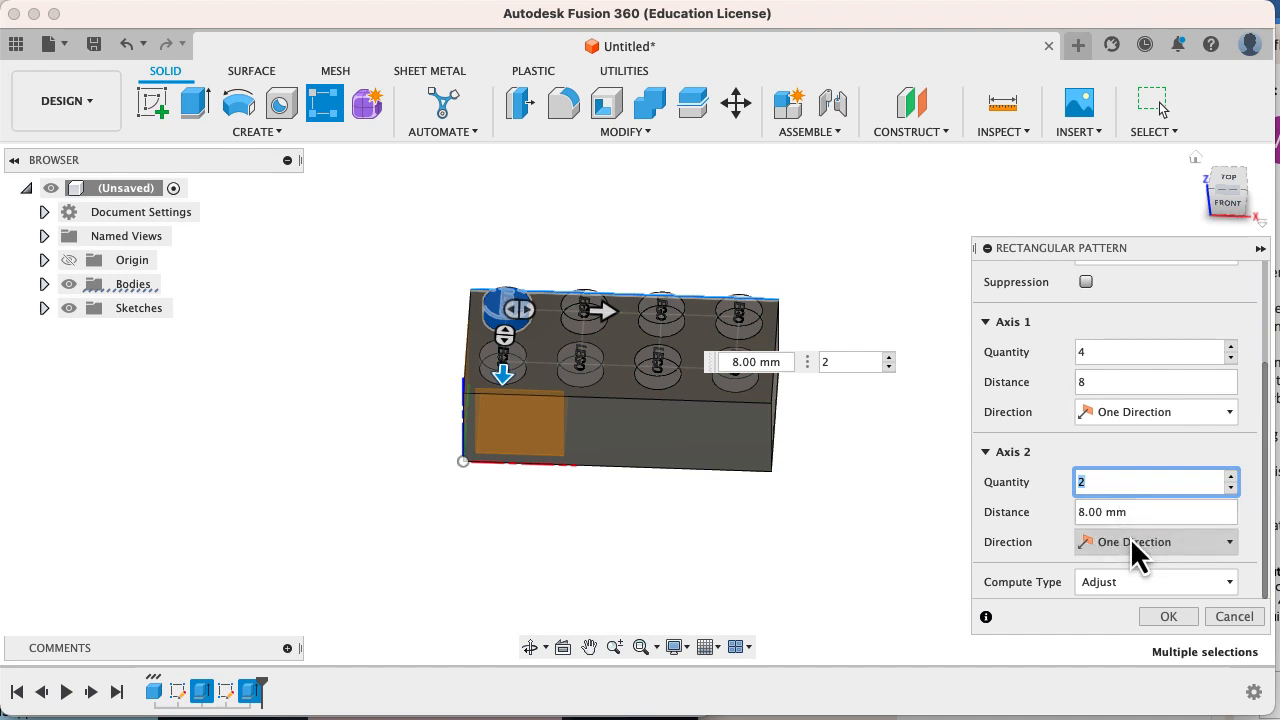
left_click(1168, 616)
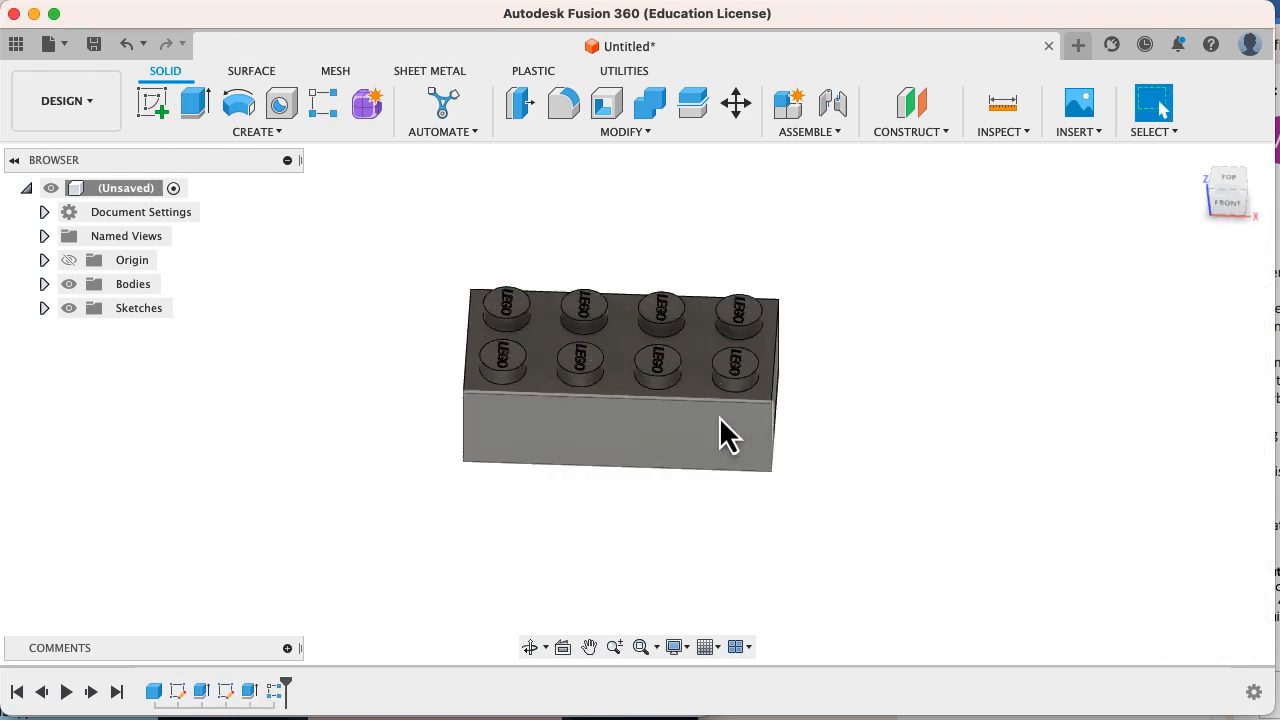
Step: Start the Shell command and select the brick's bottom face as the face to remove
middle_click_drag(705, 365, 874, 369, "shift")
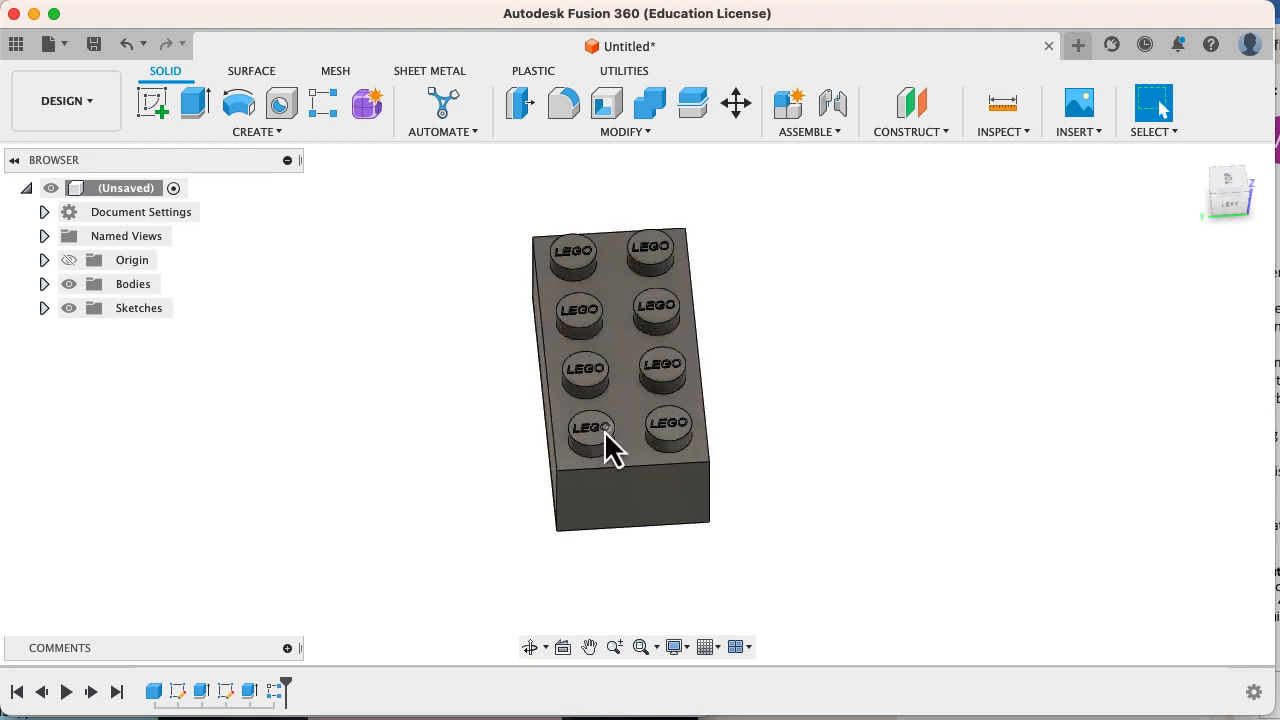
scroll(603, 428, "up", 5)
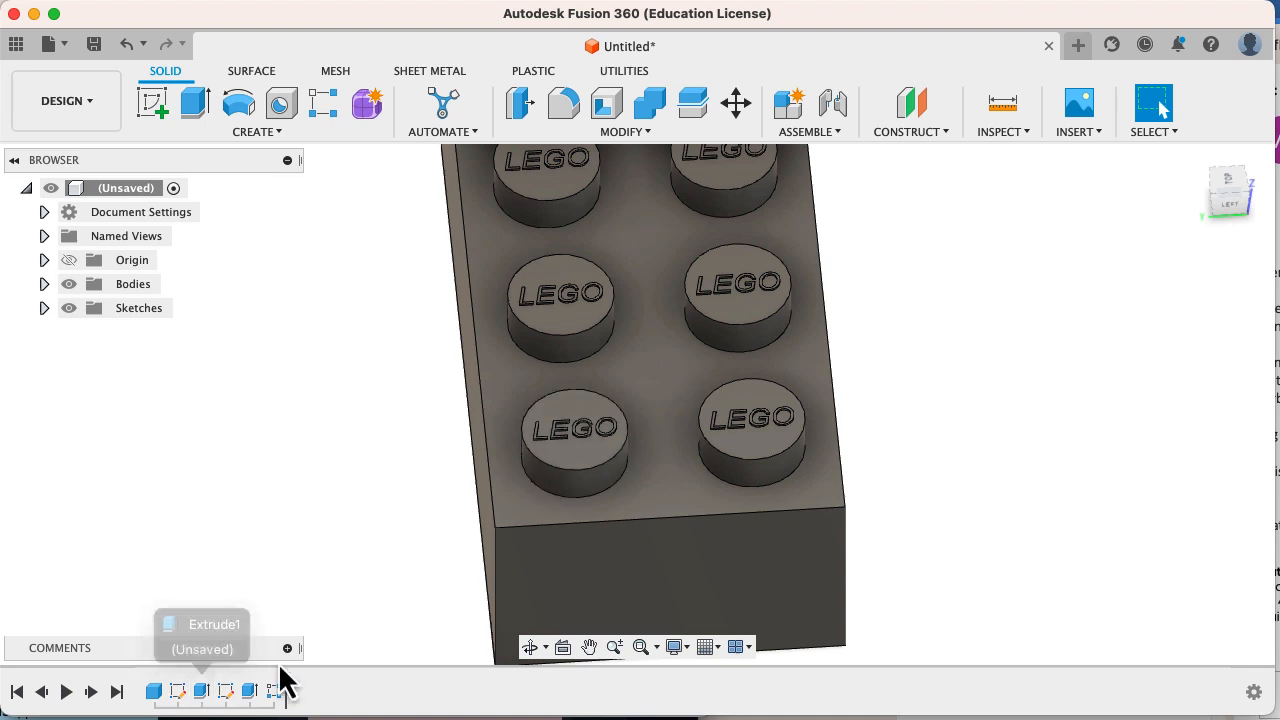
scroll(577, 334, "down", 1)
scroll(578, 345, "down", 2)
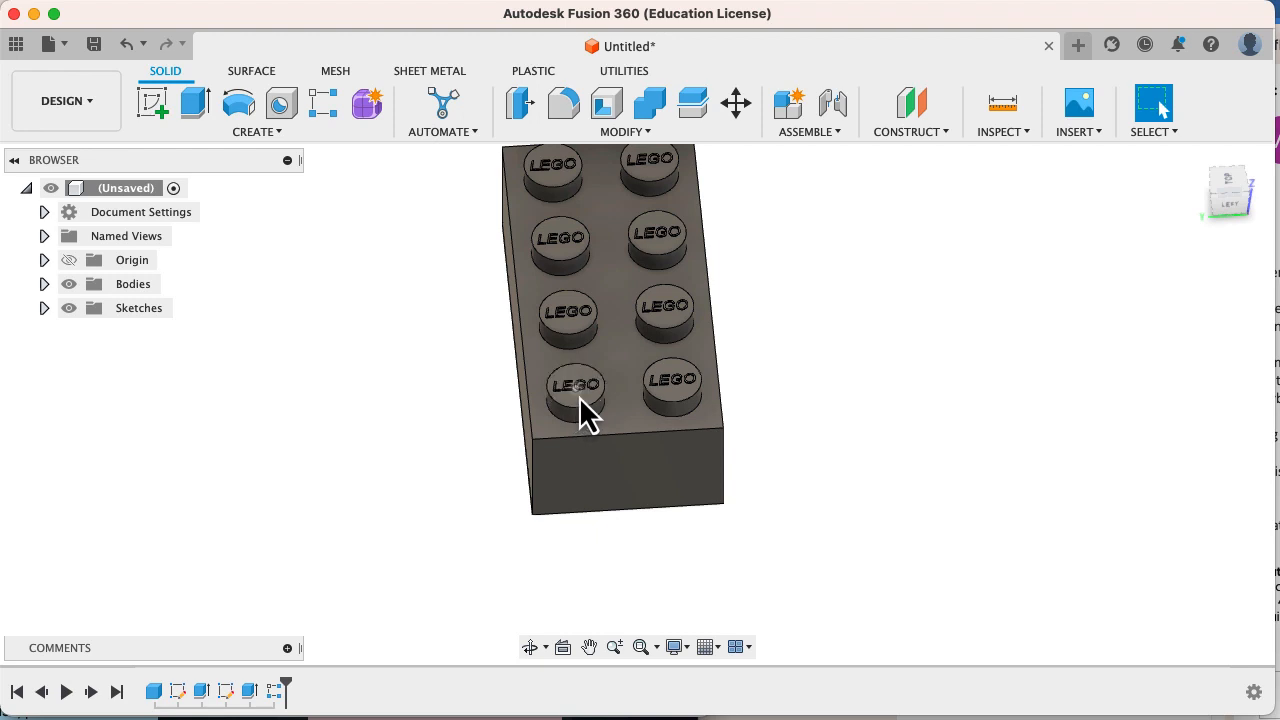
middle_click_drag(579, 396, 379, 252, "shift")
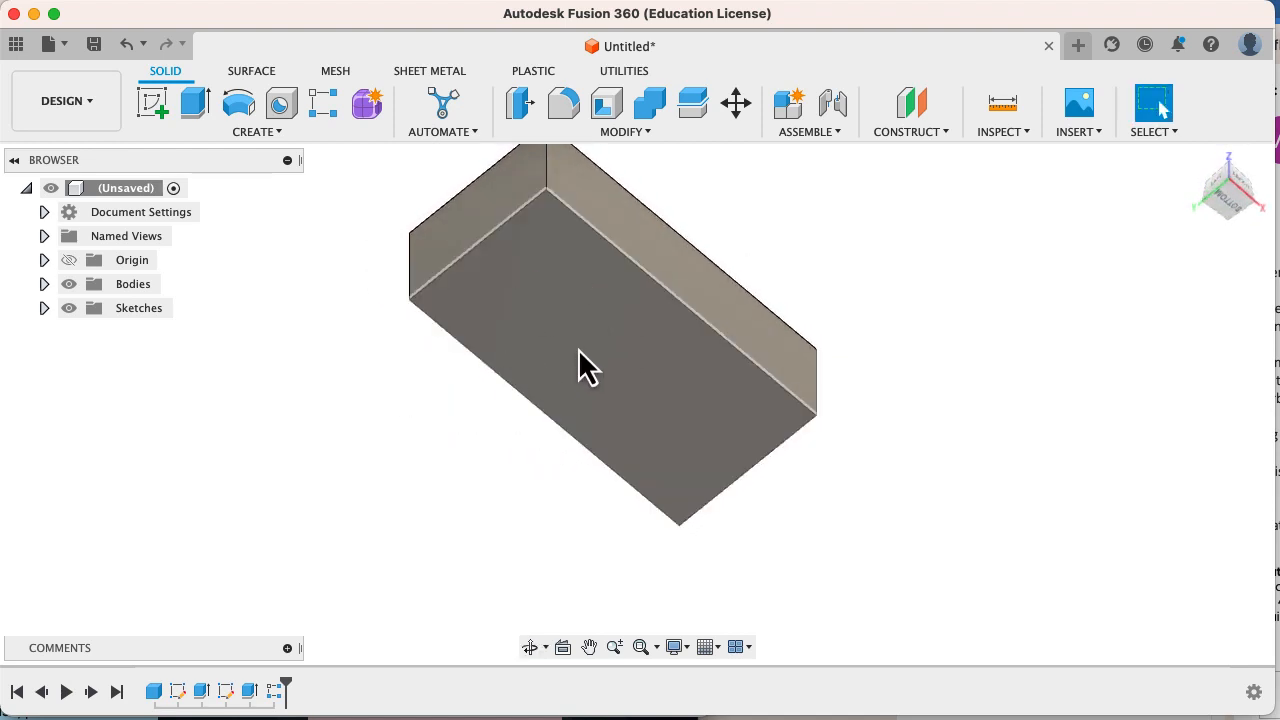
left_click(607, 104)
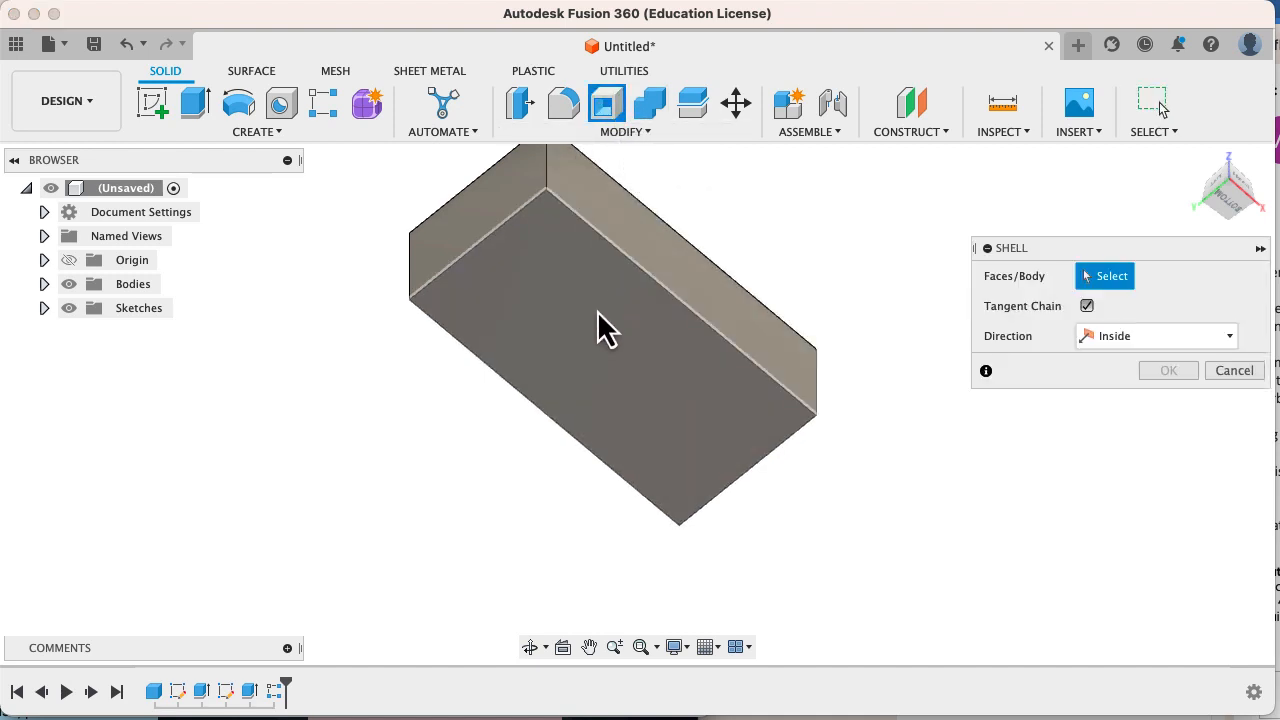
left_click(642, 362)
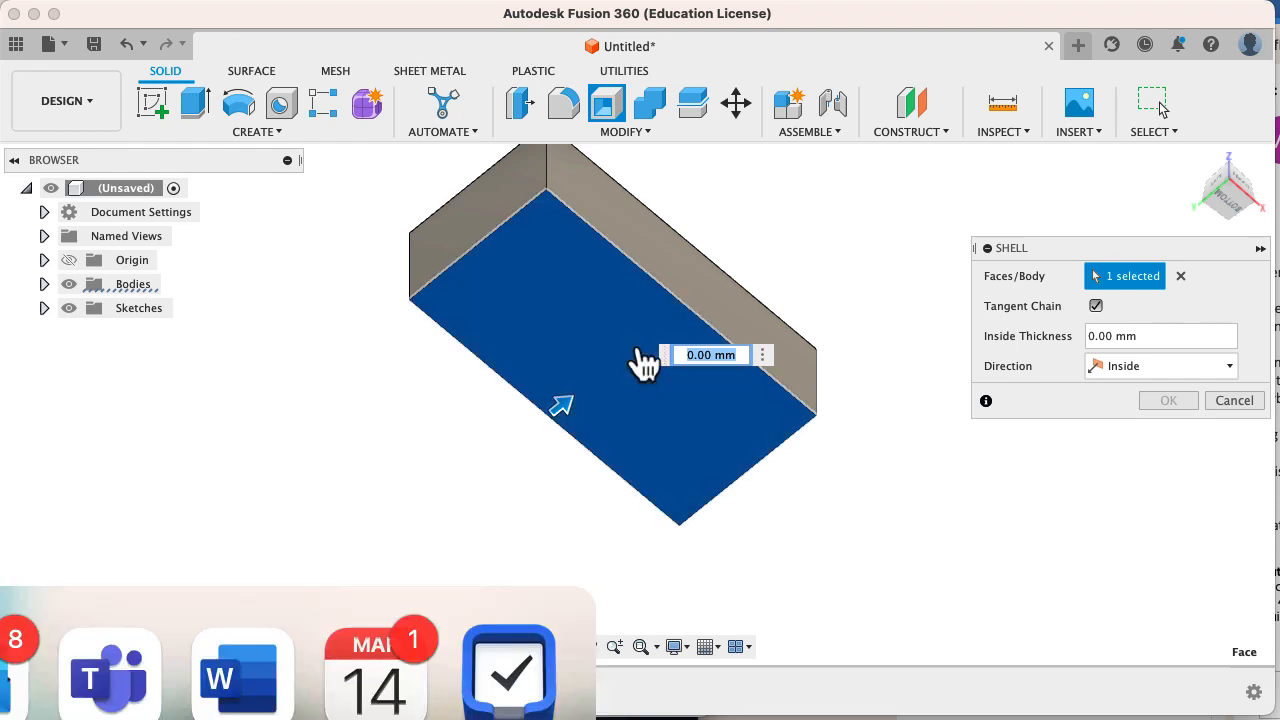
Step: Check the wall thickness on the 4 x 2 LEGO brick sheet, return to Fusion 360, and shell the body with 1.2 mm inside thickness
key("super+Tab")
scroll(345, 470, "down", 5)
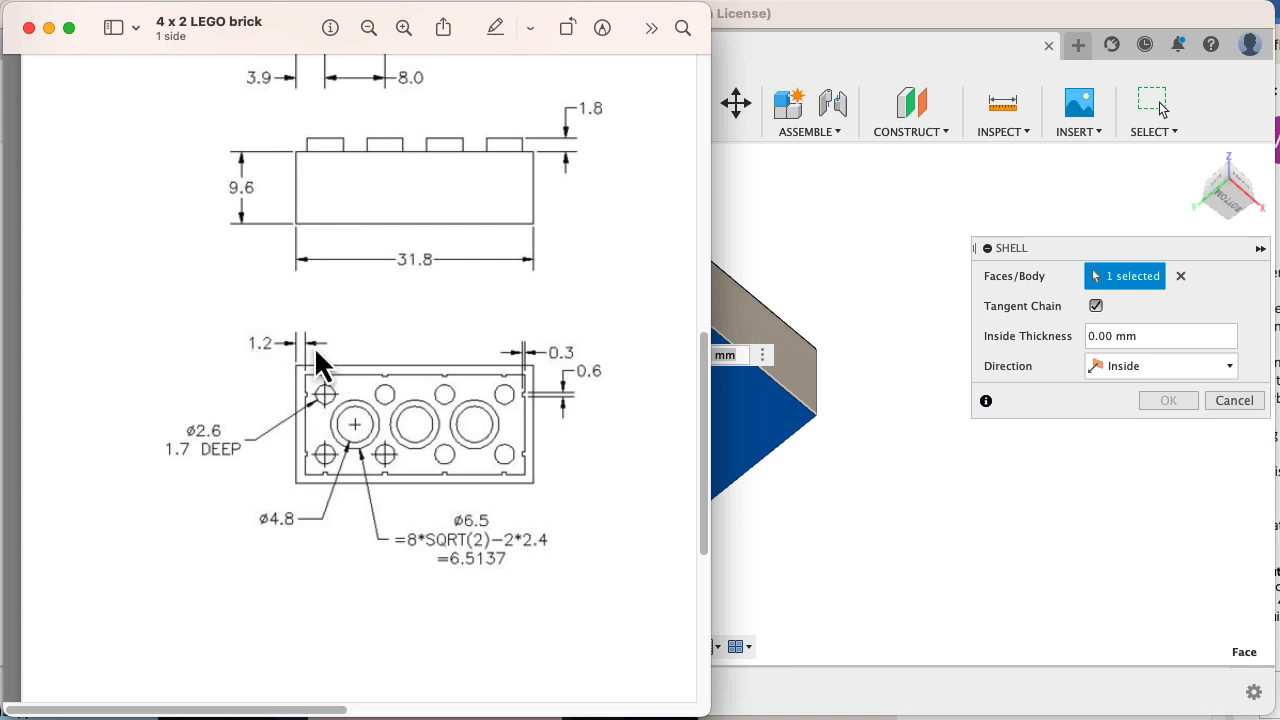
left_click(1099, 268)
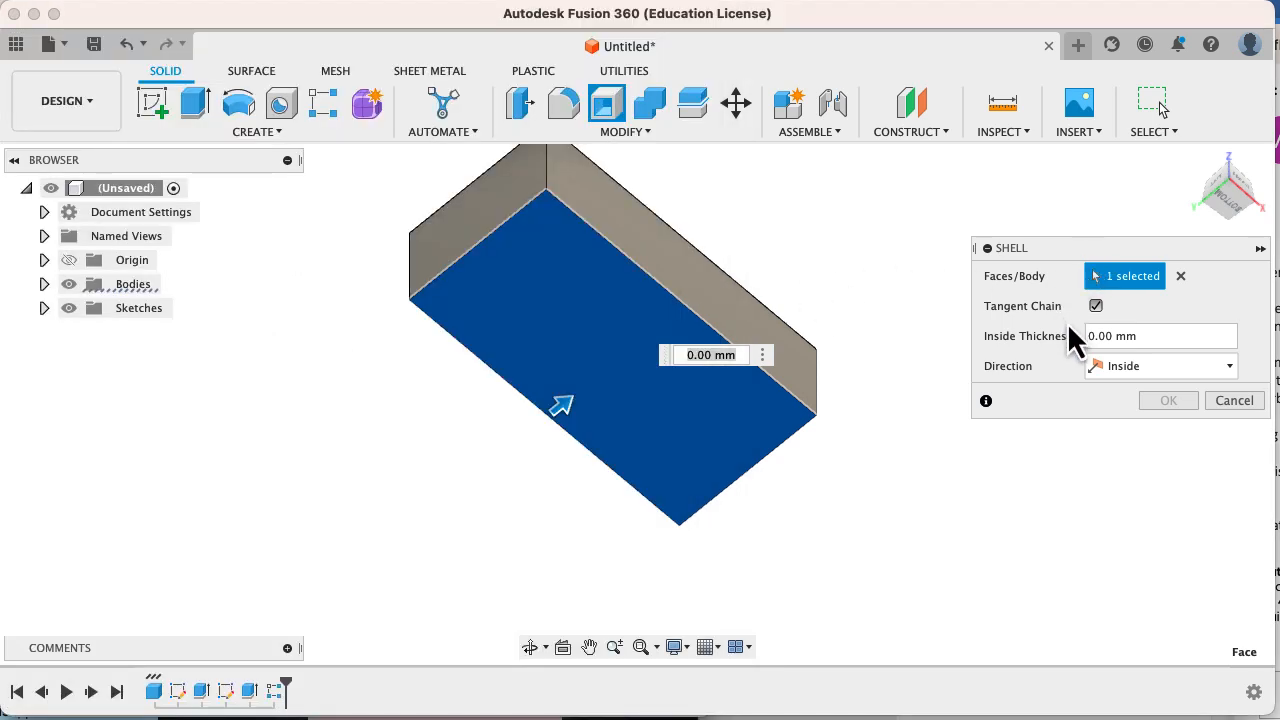
left_click(1166, 337)
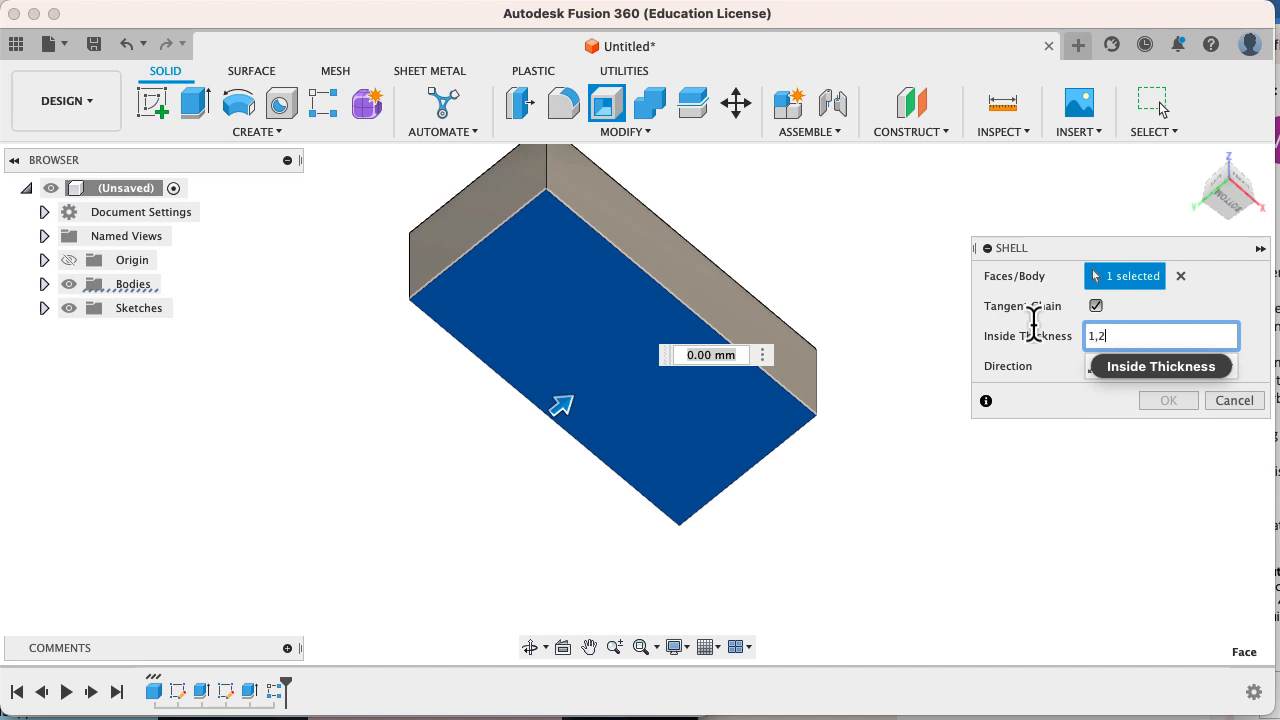
type("1,2")
key("Return")
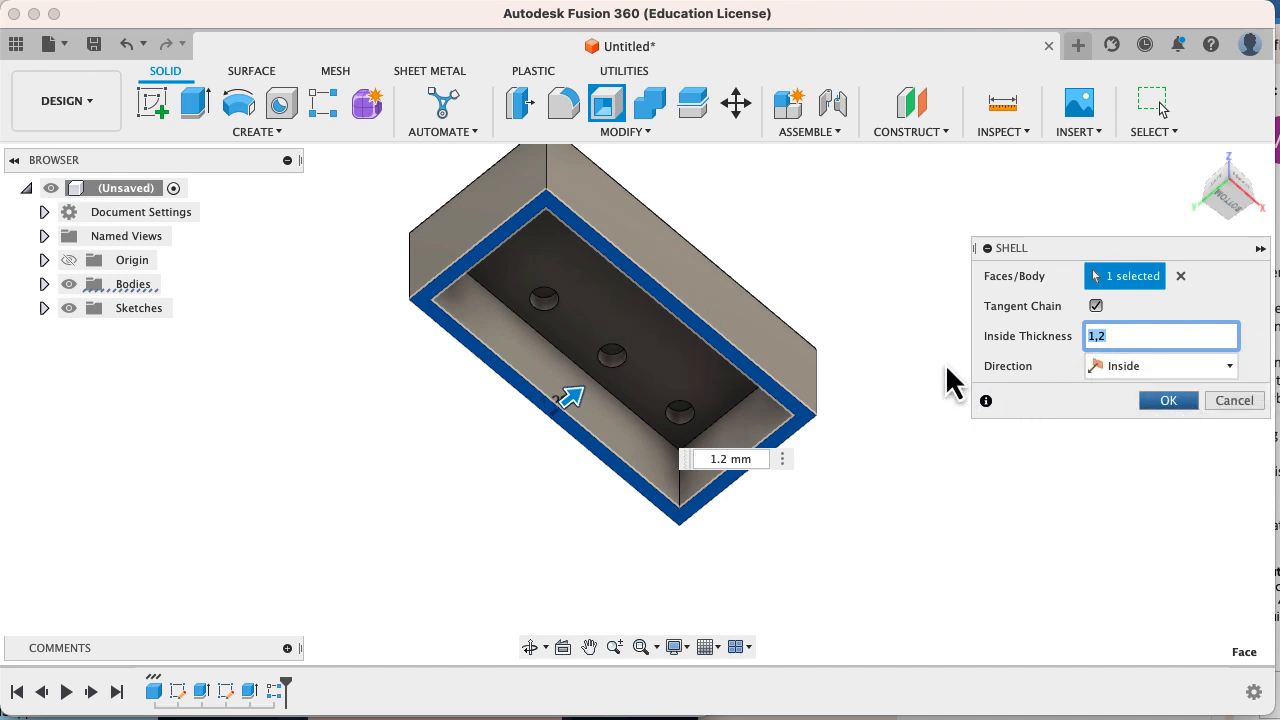
key("Return")
Step: Check the small inner ribs on the LEGO brick sheet, return to Fusion 360, and start a sketch on the brick's bottom rim face
middle_click_drag(716, 368, 651, 287, "shift")
scroll(738, 293, "up", 1)
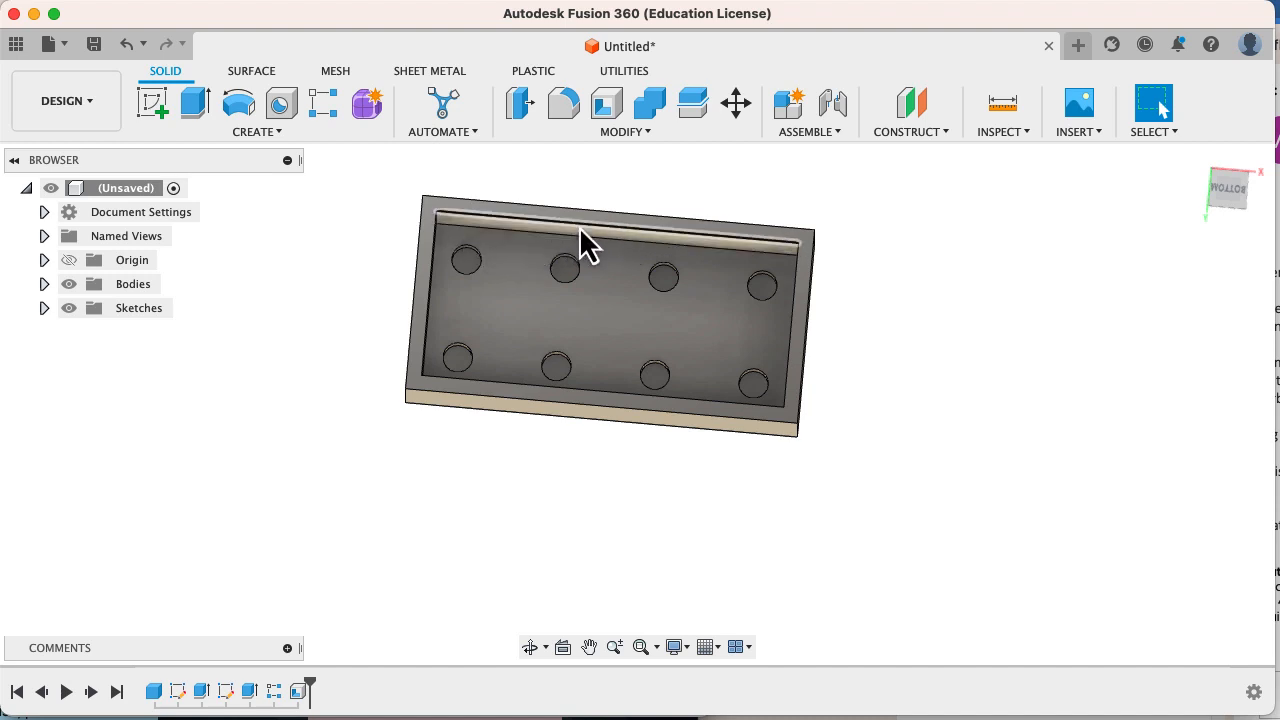
key("super+Tab")
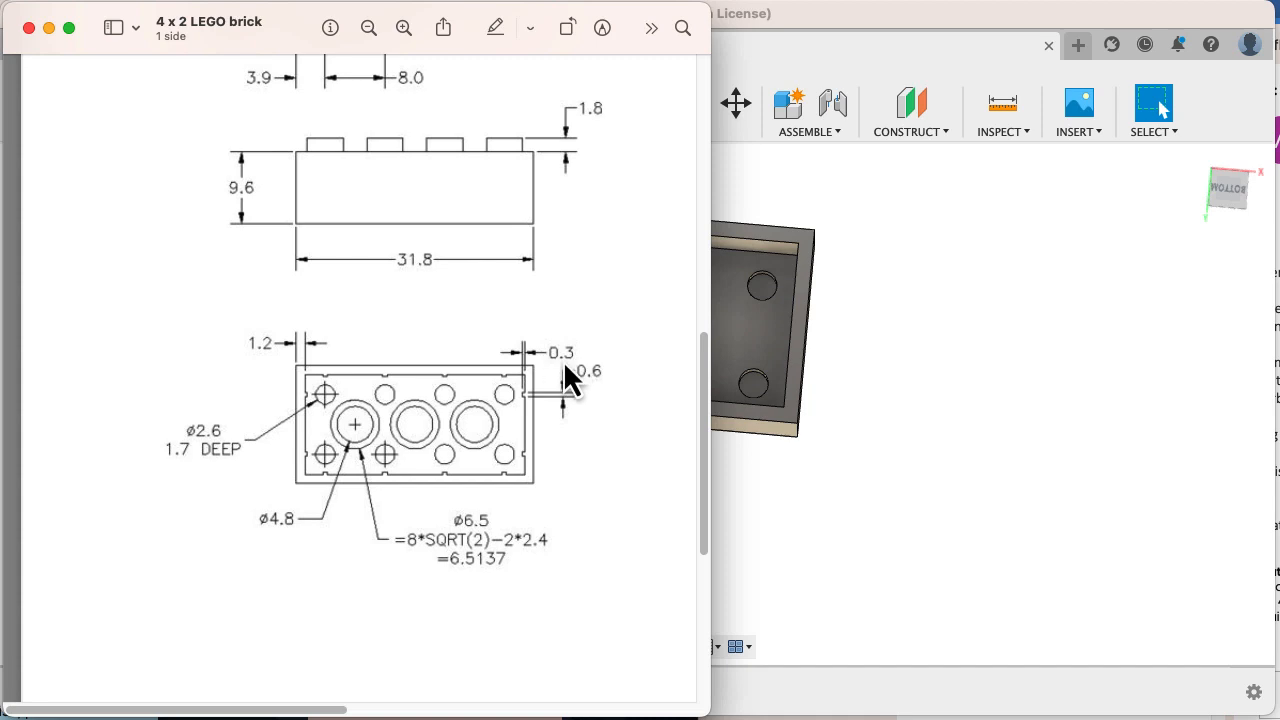
left_click(875, 355)
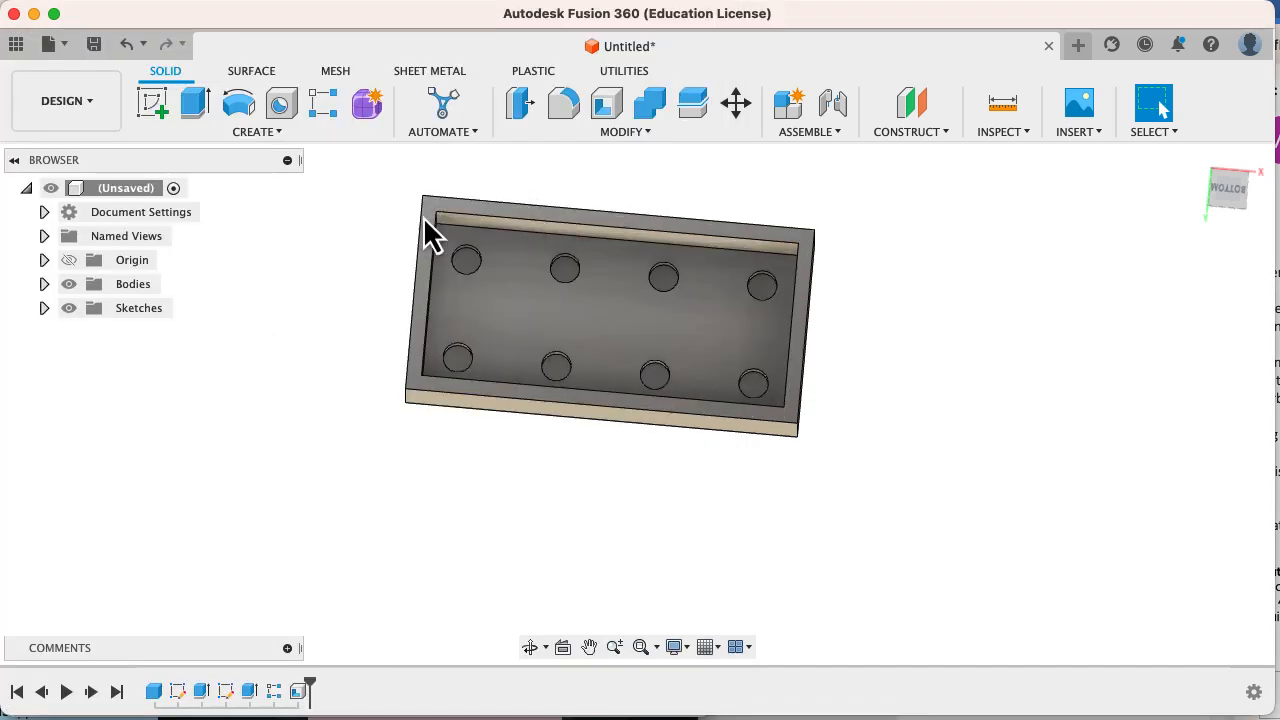
left_click(152, 101)
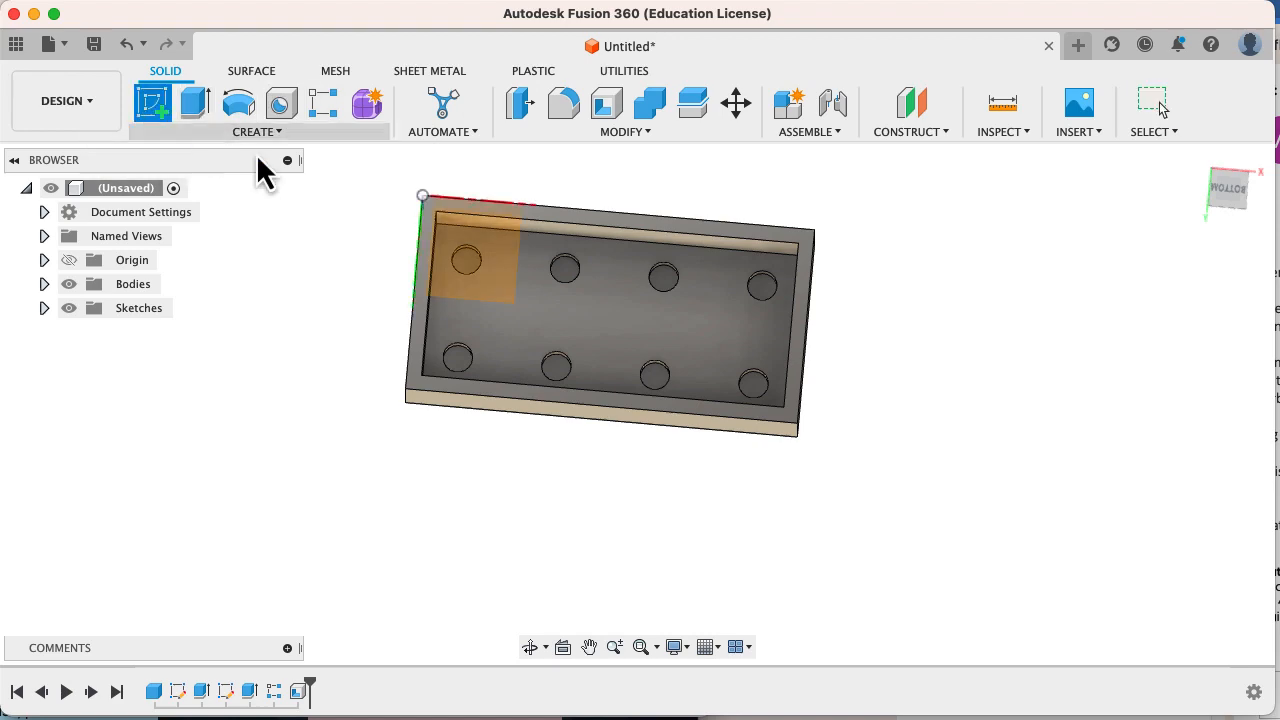
left_click(414, 277)
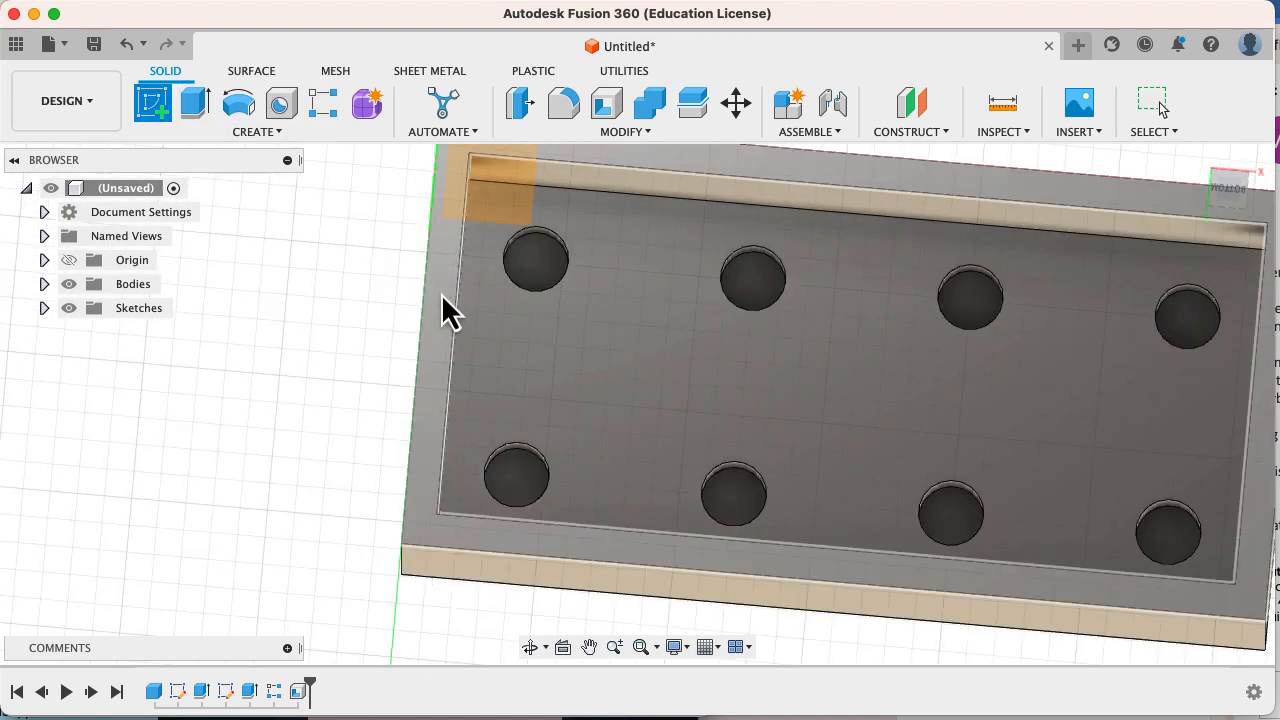
left_click(460, 551)
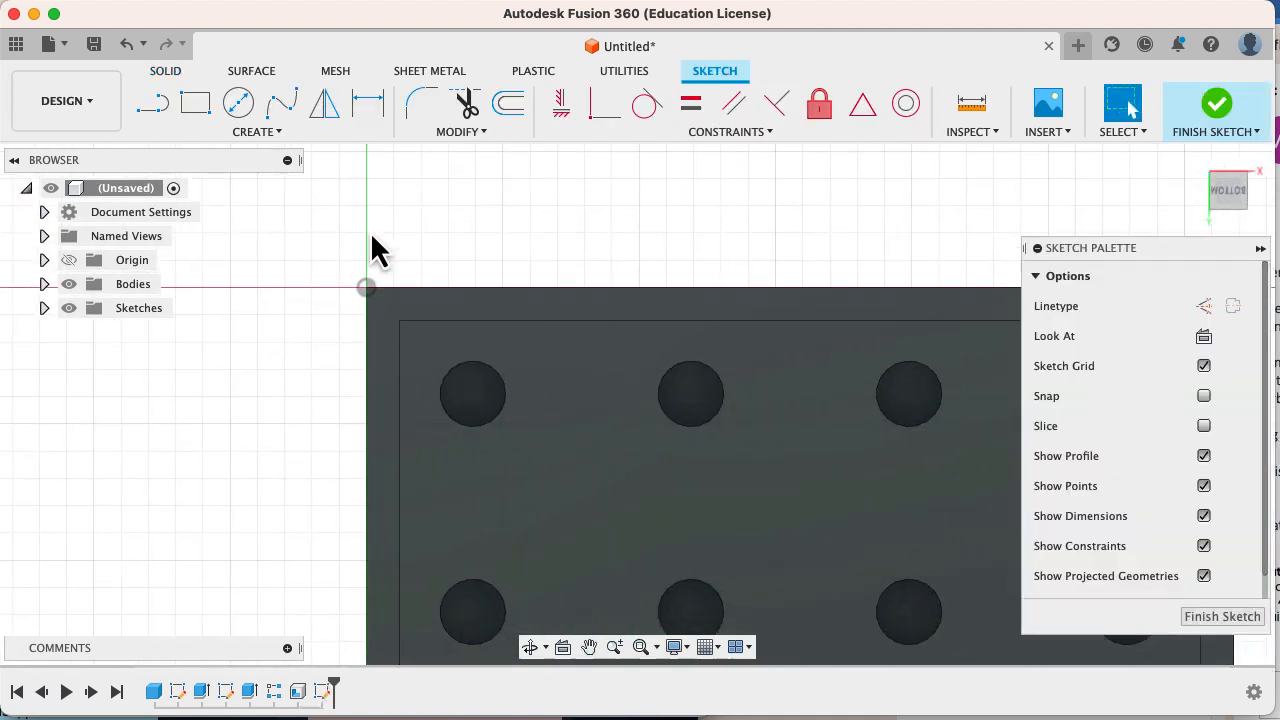
Step: Consult the sheet's rib dimensions and sketch a 0.6 mm wide, 0.3 mm high rectangle inward from the long inner wall edge, near the corner hole
left_click(197, 104)
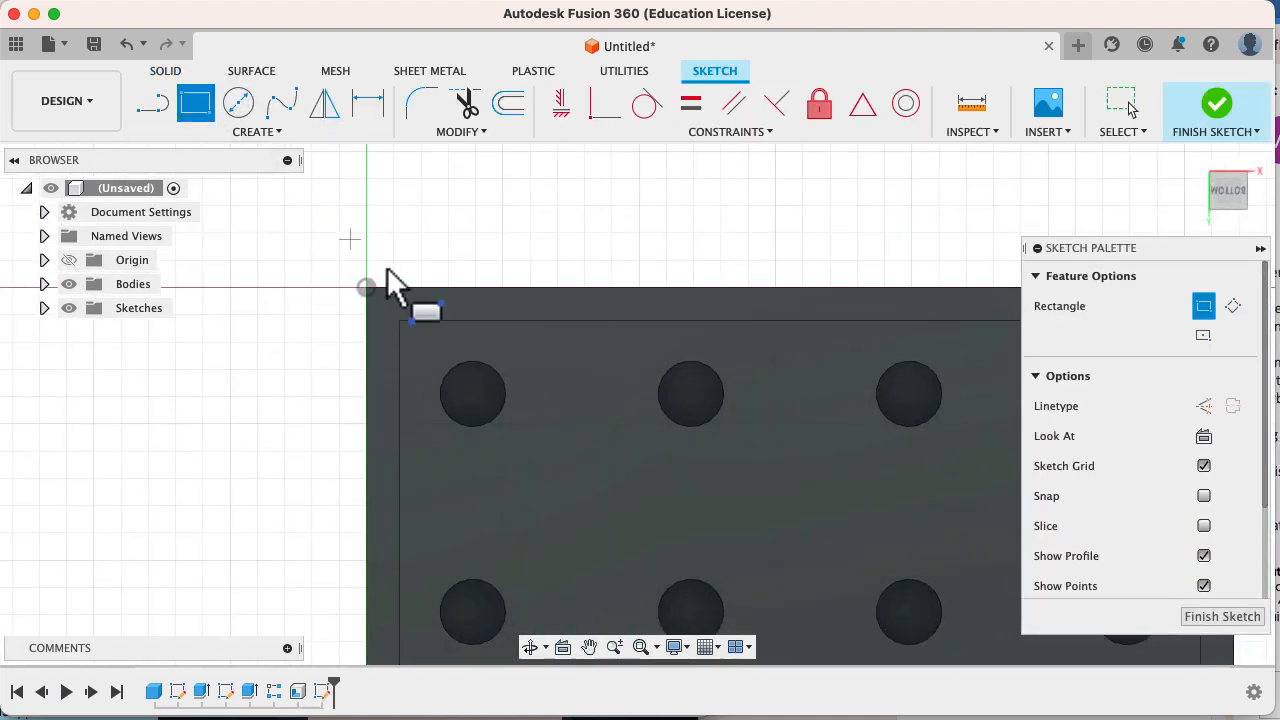
left_click(470, 321)
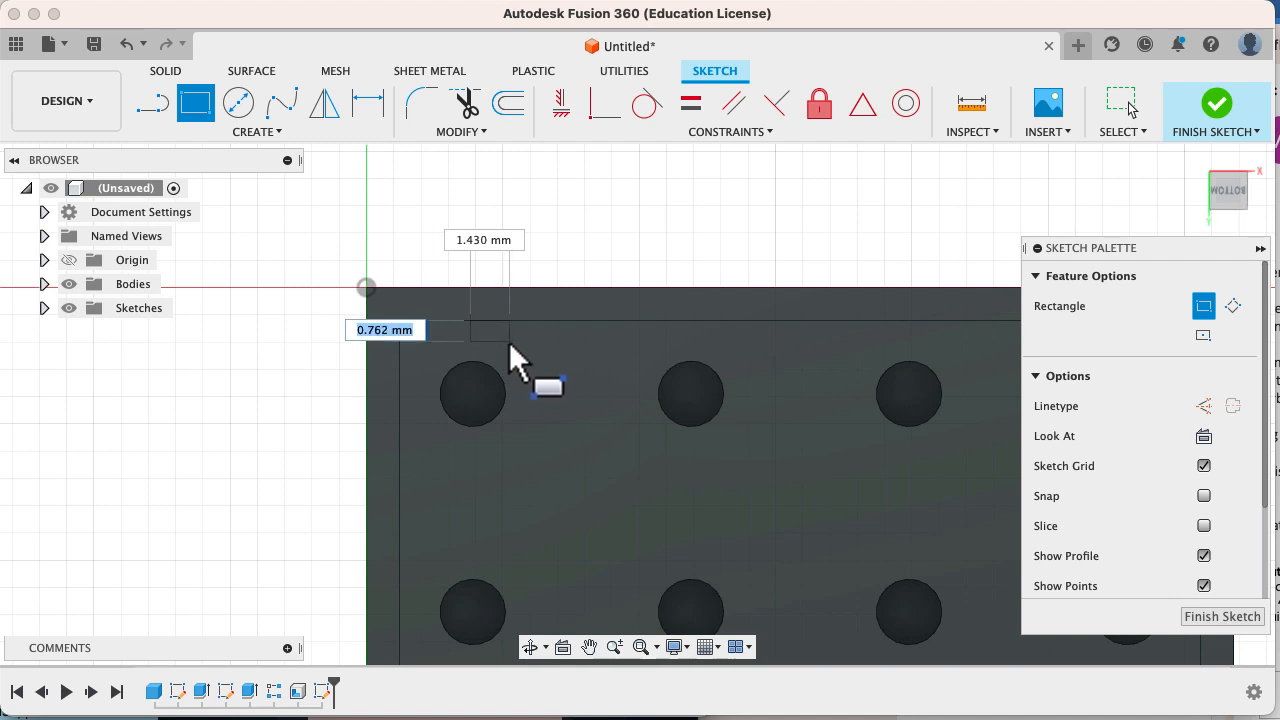
key("super+Tab")
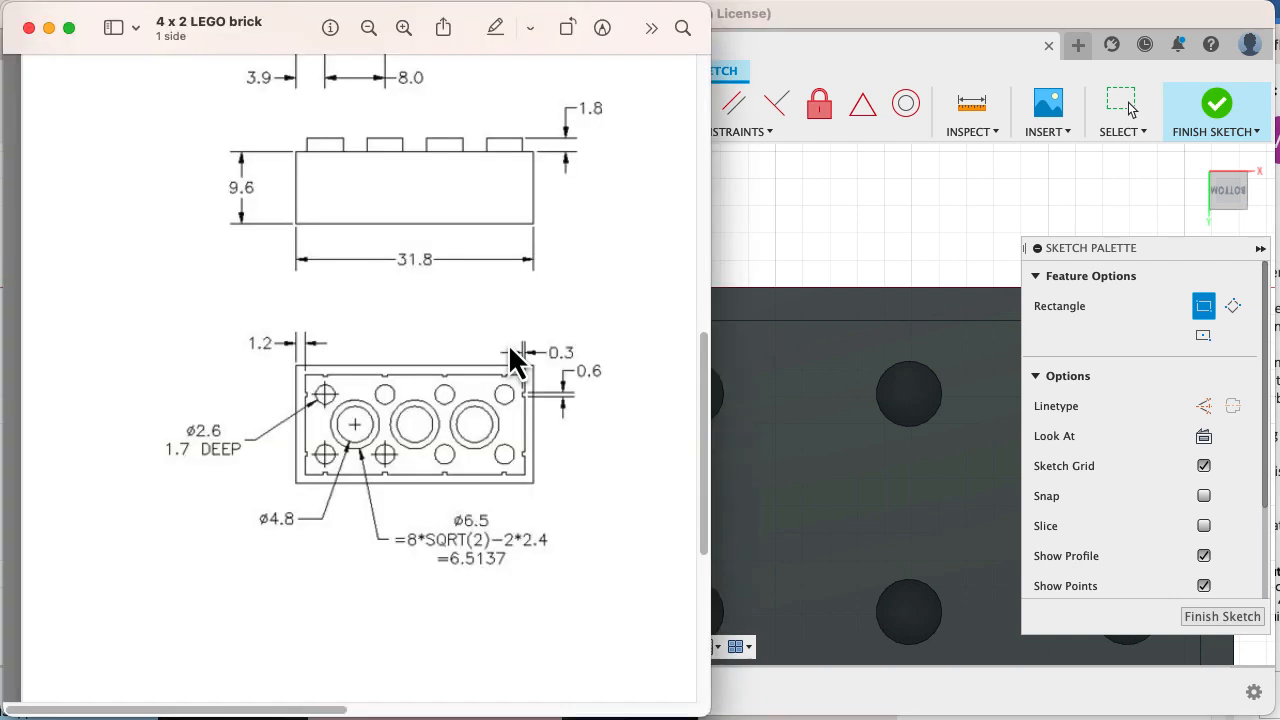
key("super+Tab")
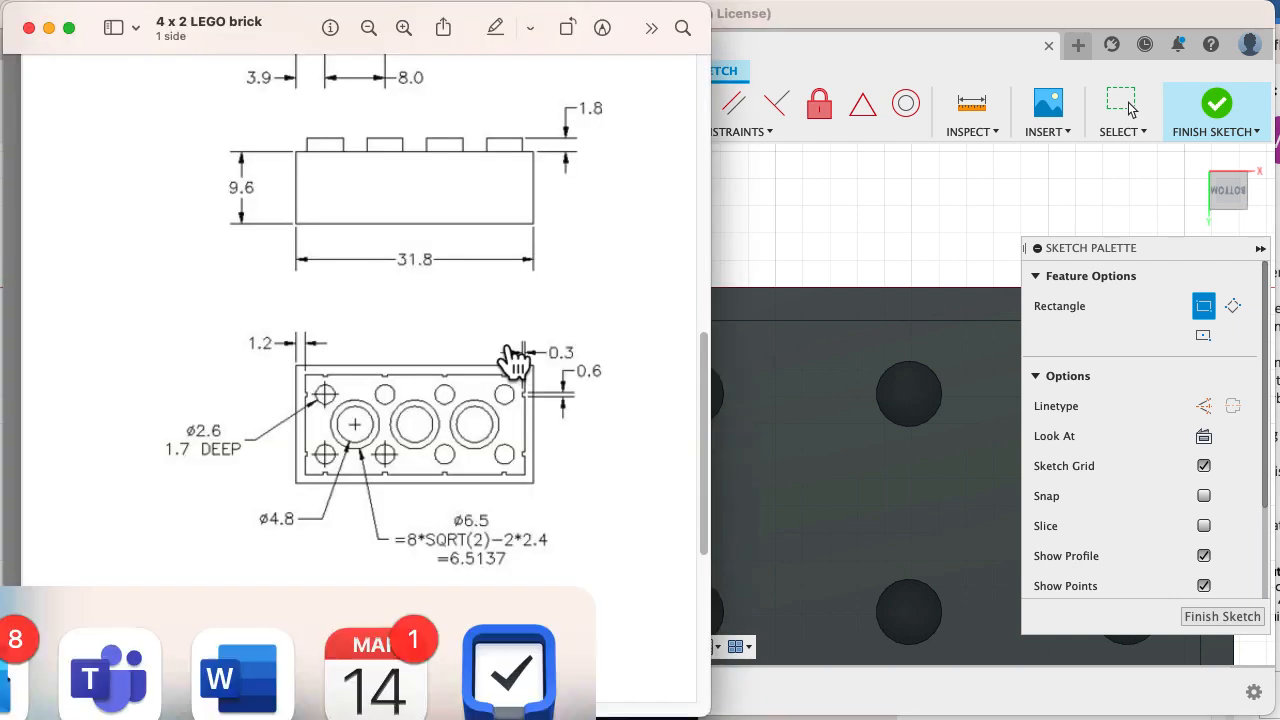
type(",3")
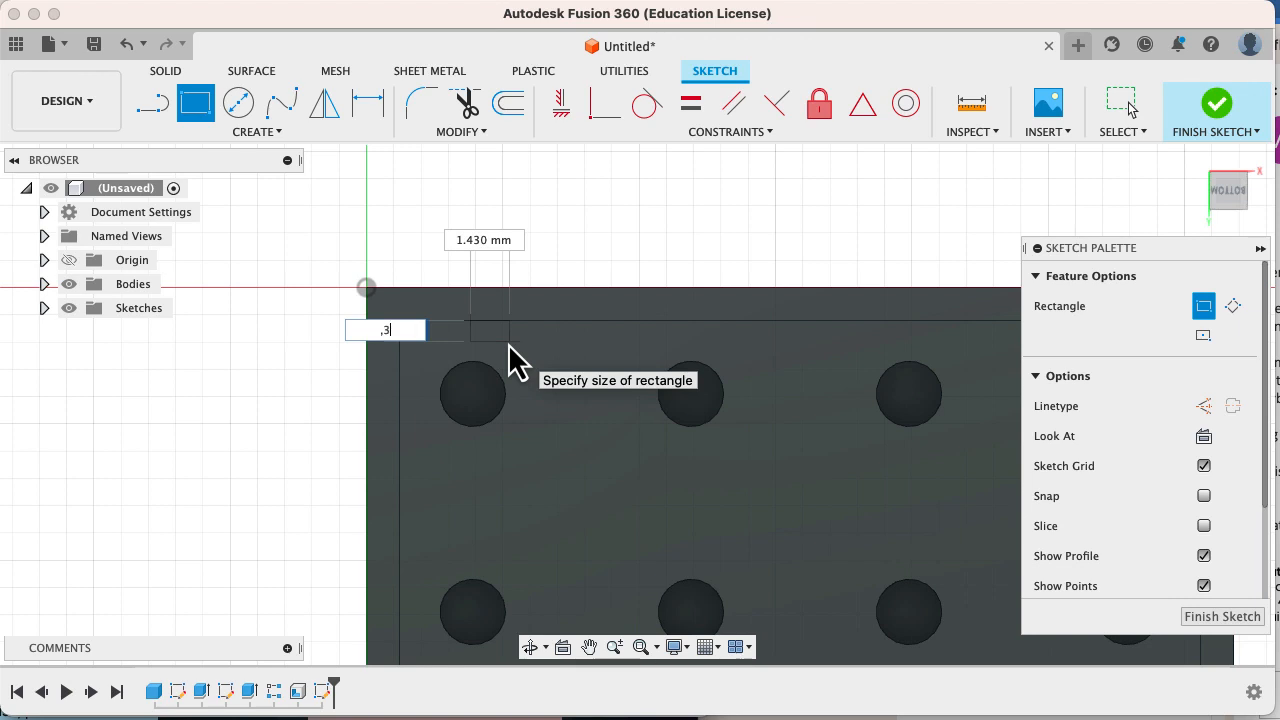
key("Tab")
type(",6")
key("Tab")
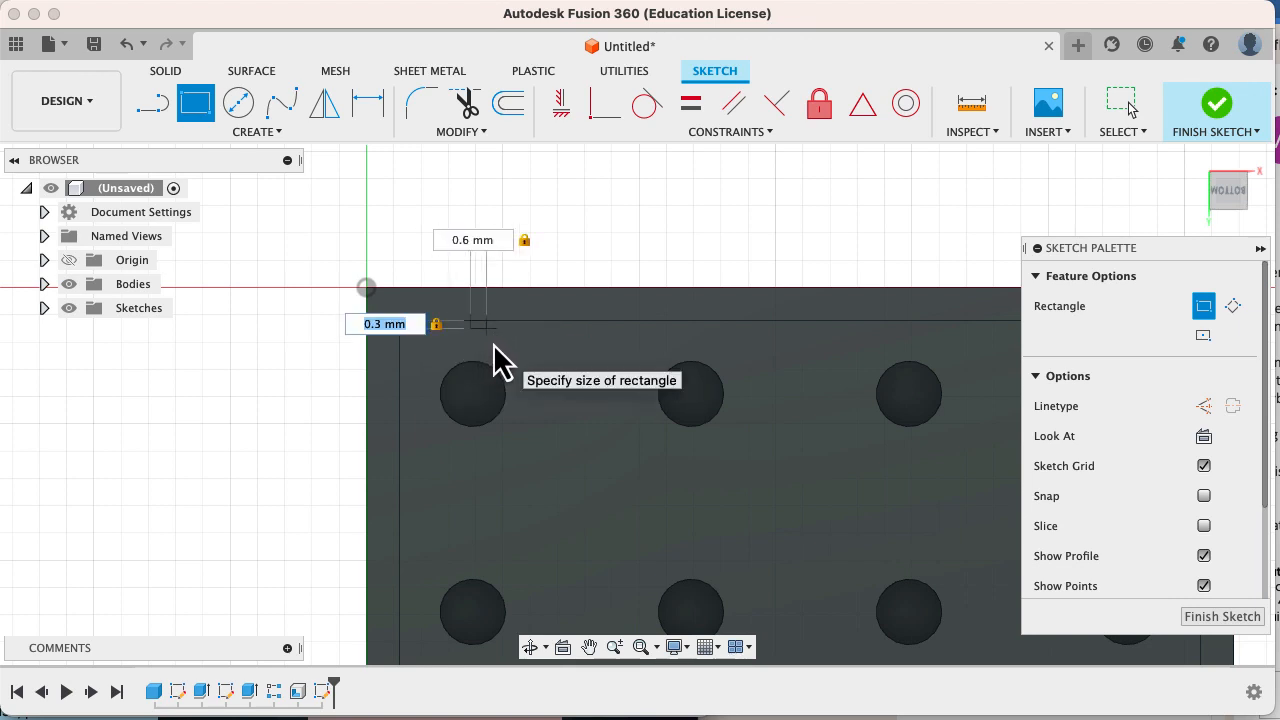
key("Return")
scroll(489, 318, "up", 3)
scroll(485, 322, "up", 2)
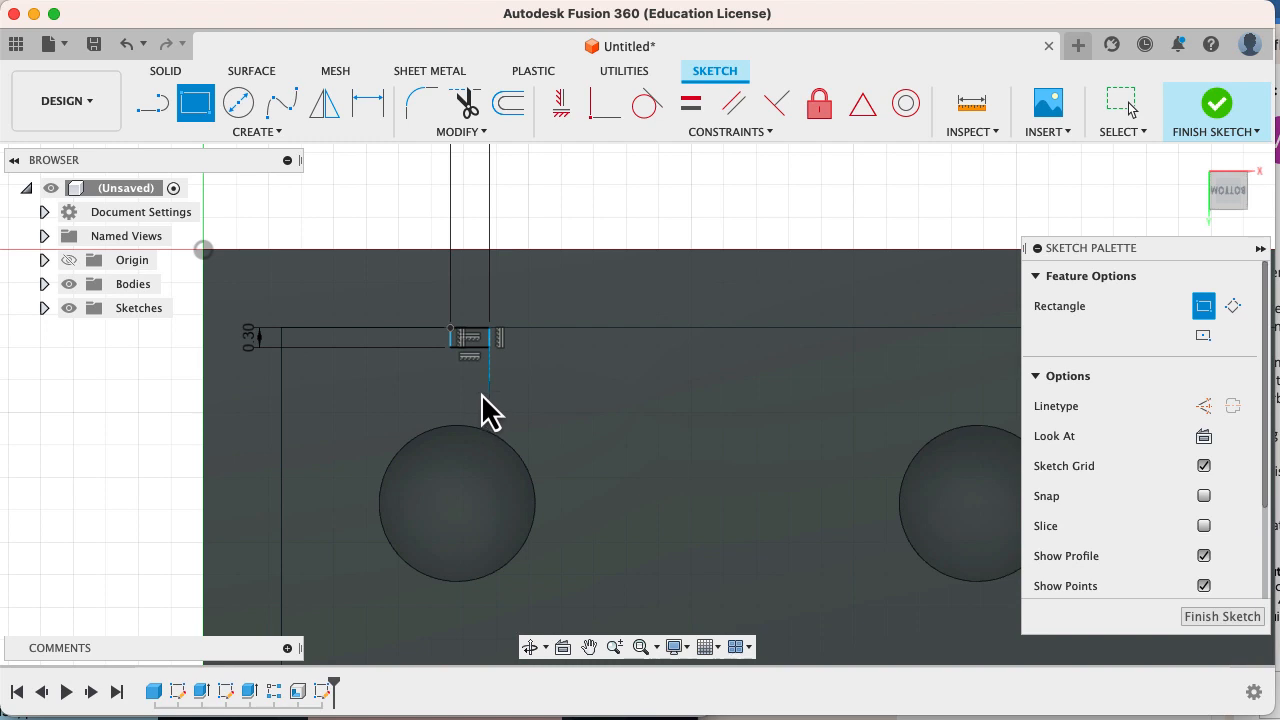
Step: Check the rib's alignment with the studs on the sheet, return to Fusion 360, and start the Line command with construction linetype
key("super+Tab")
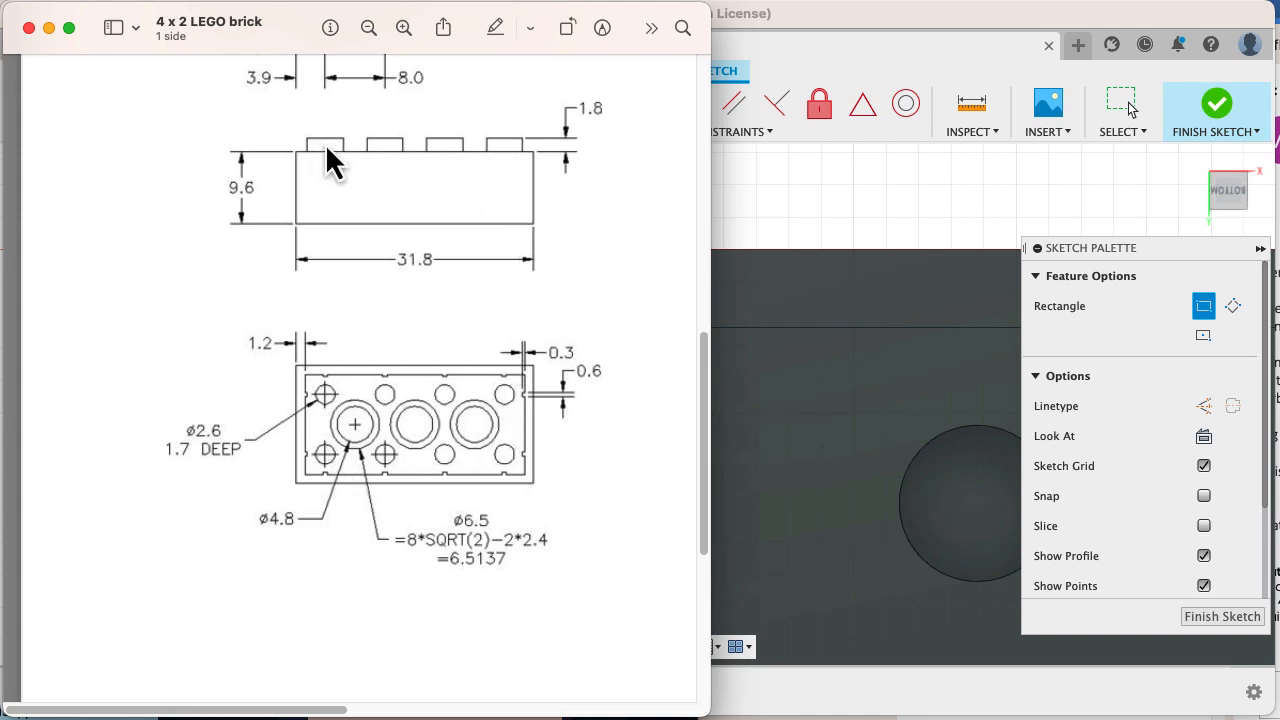
left_click(751, 234)
key("Escape")
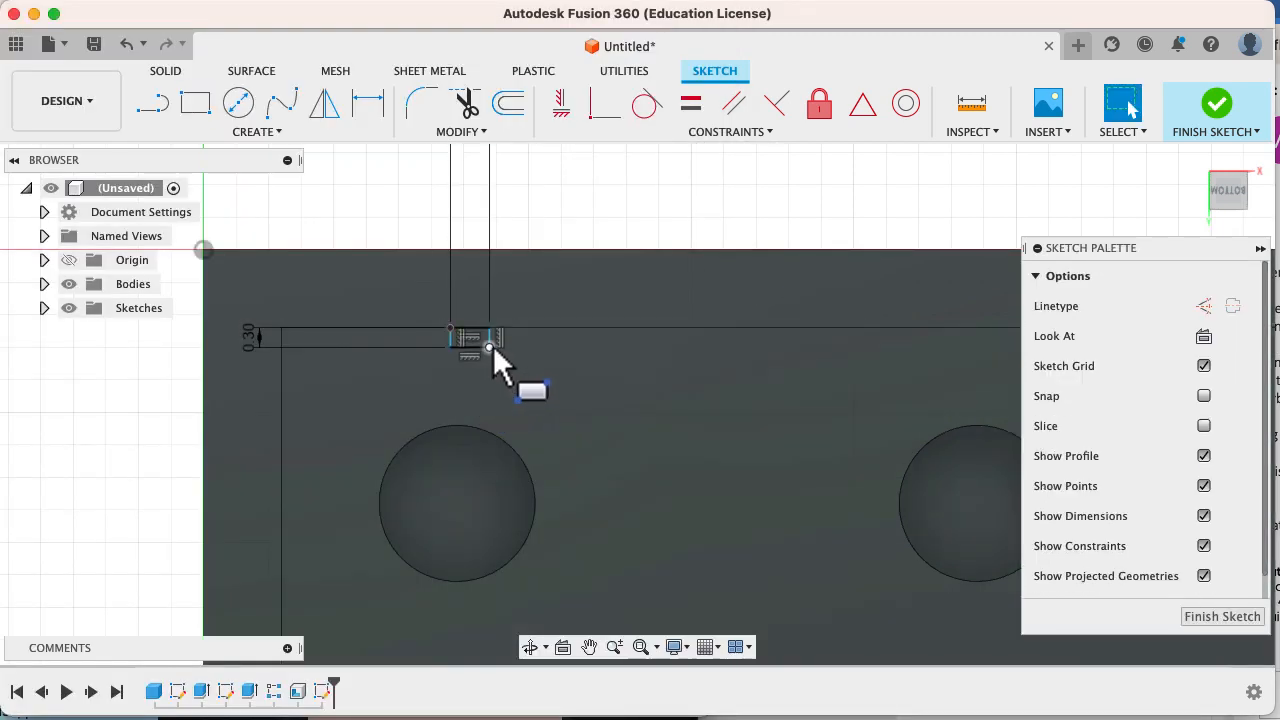
left_click(490, 345)
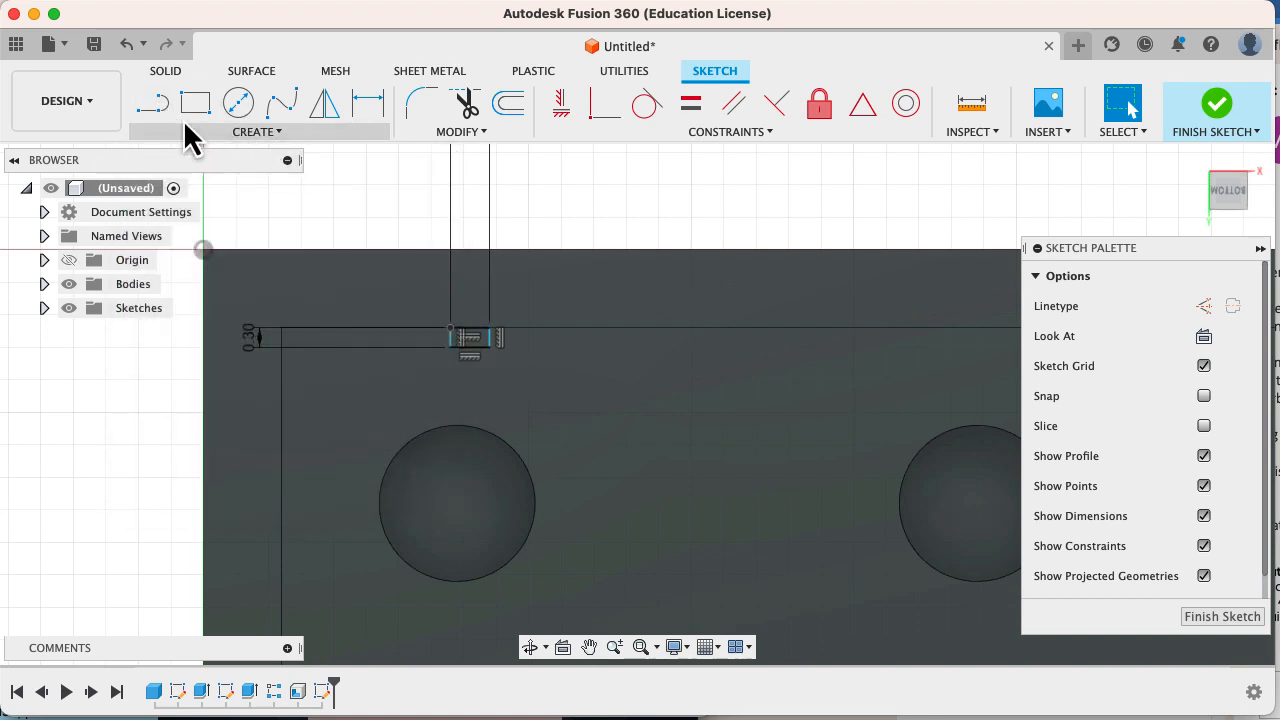
left_click(149, 110)
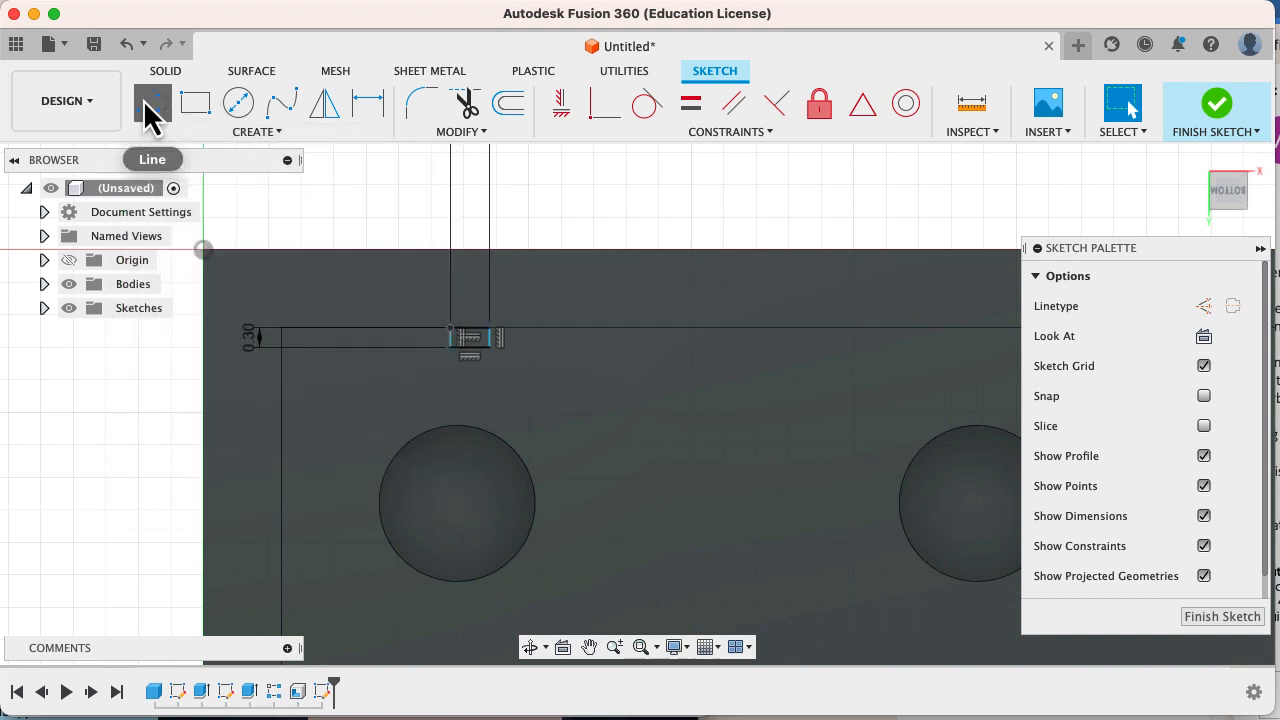
left_click(1204, 306)
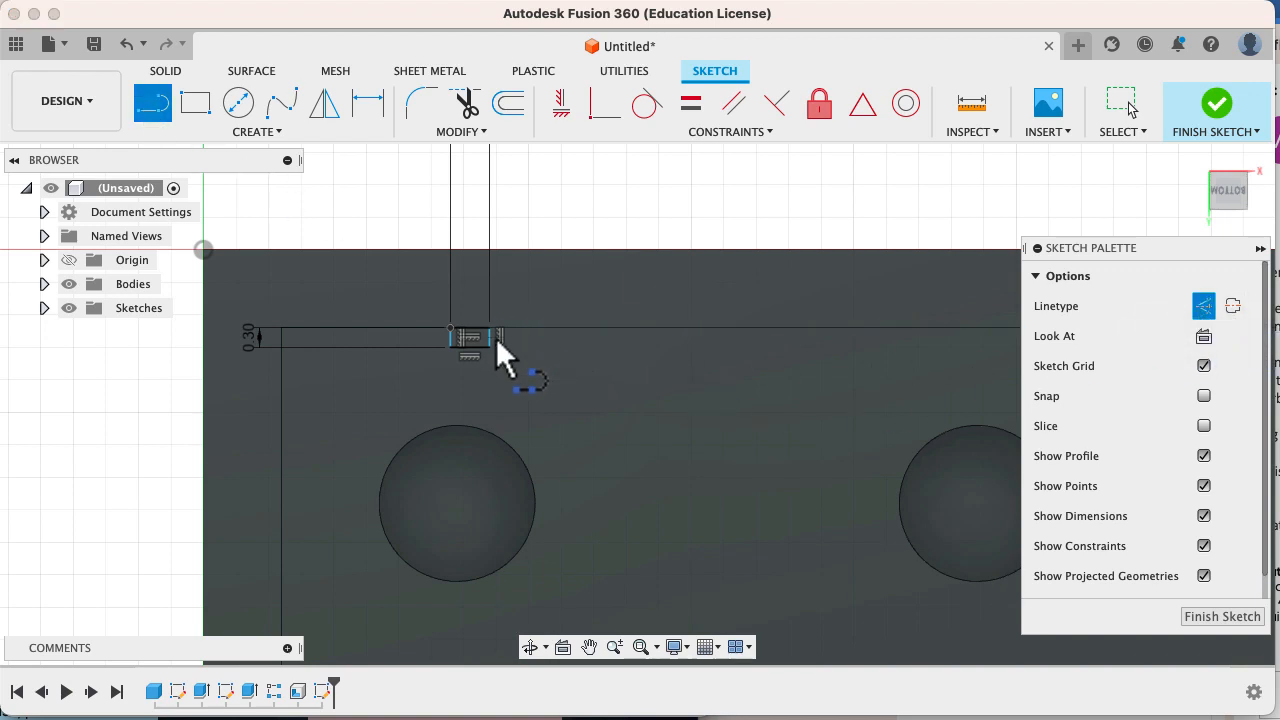
scroll(474, 347, "up", 3)
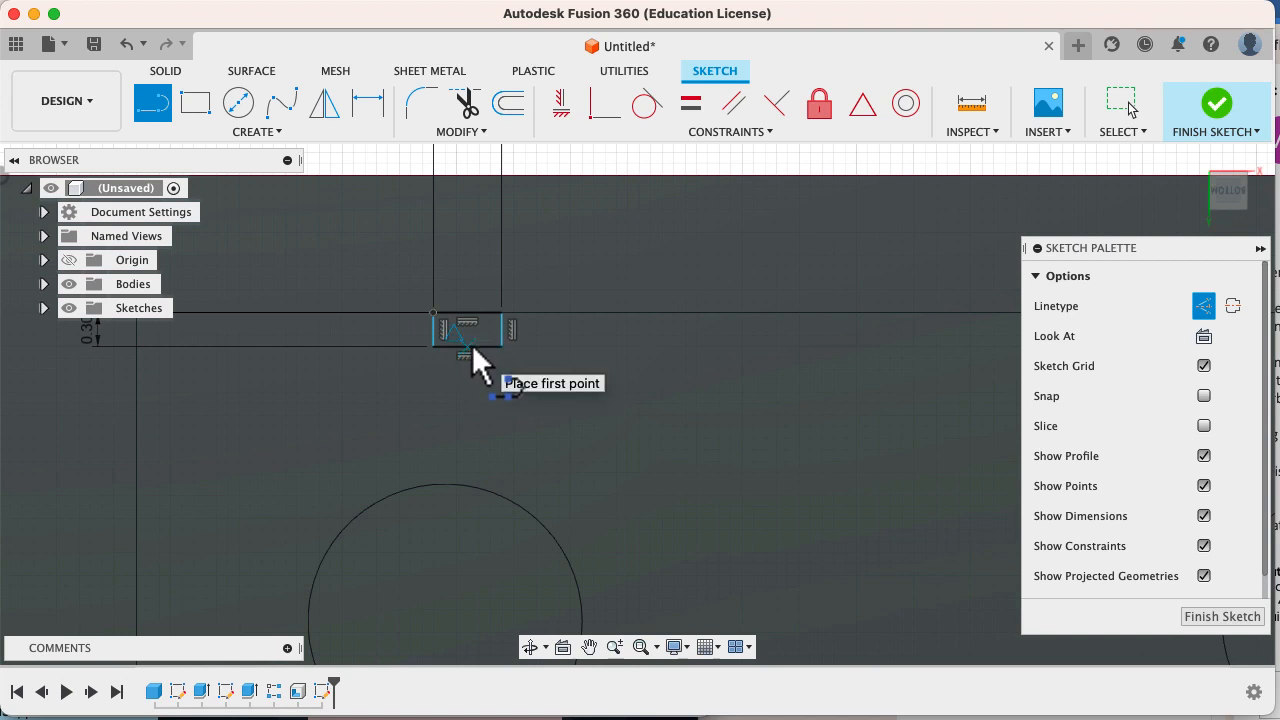
left_click(472, 344)
scroll(472, 344, "down", 3)
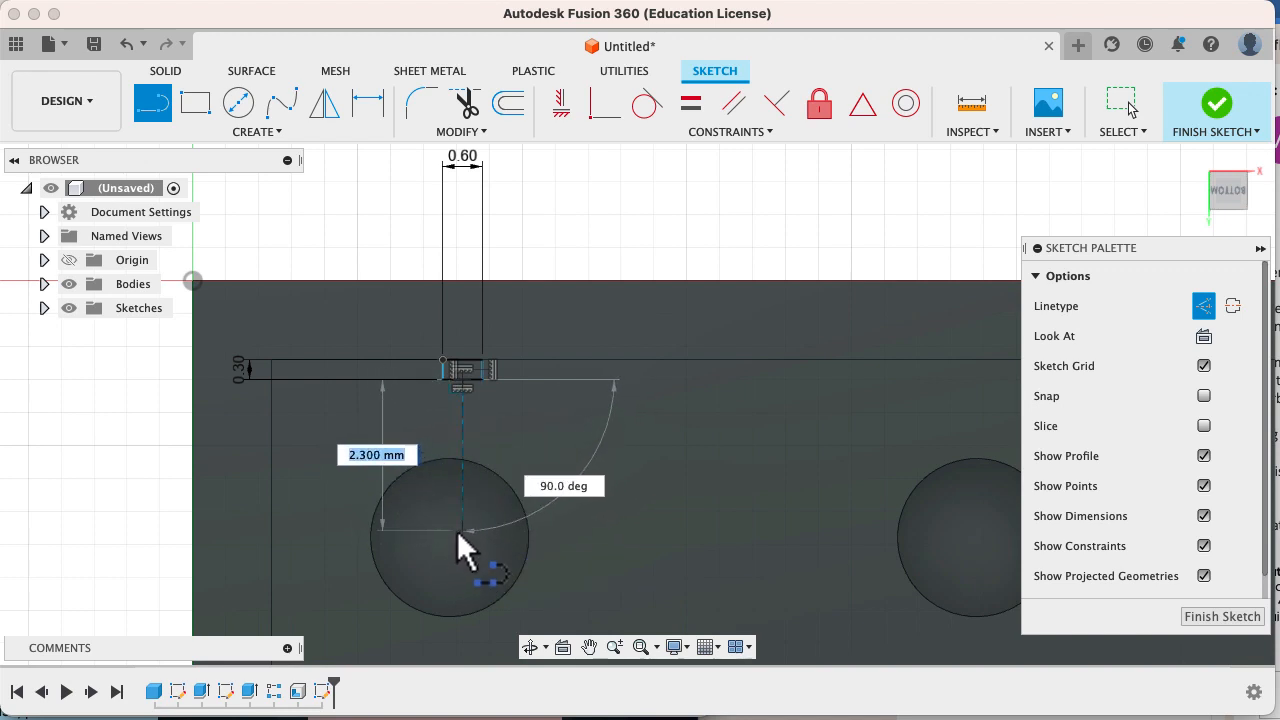
scroll(456, 517, "down", 3)
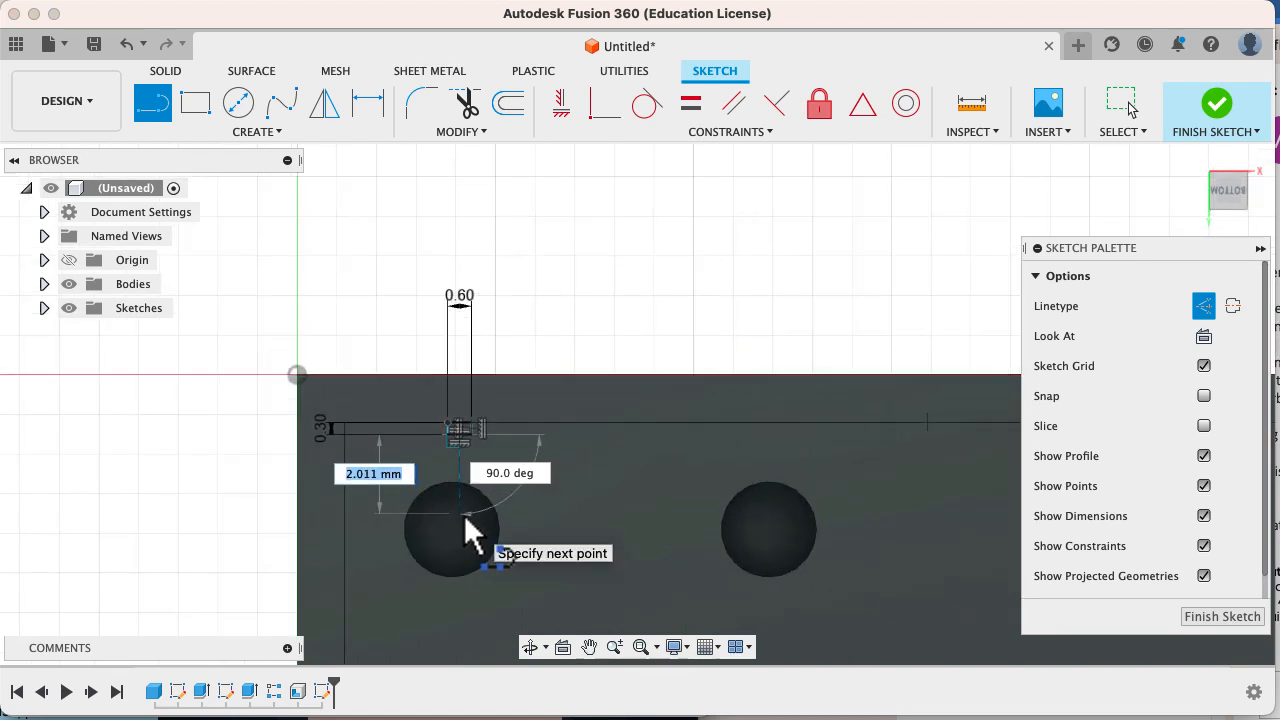
key("Escape")
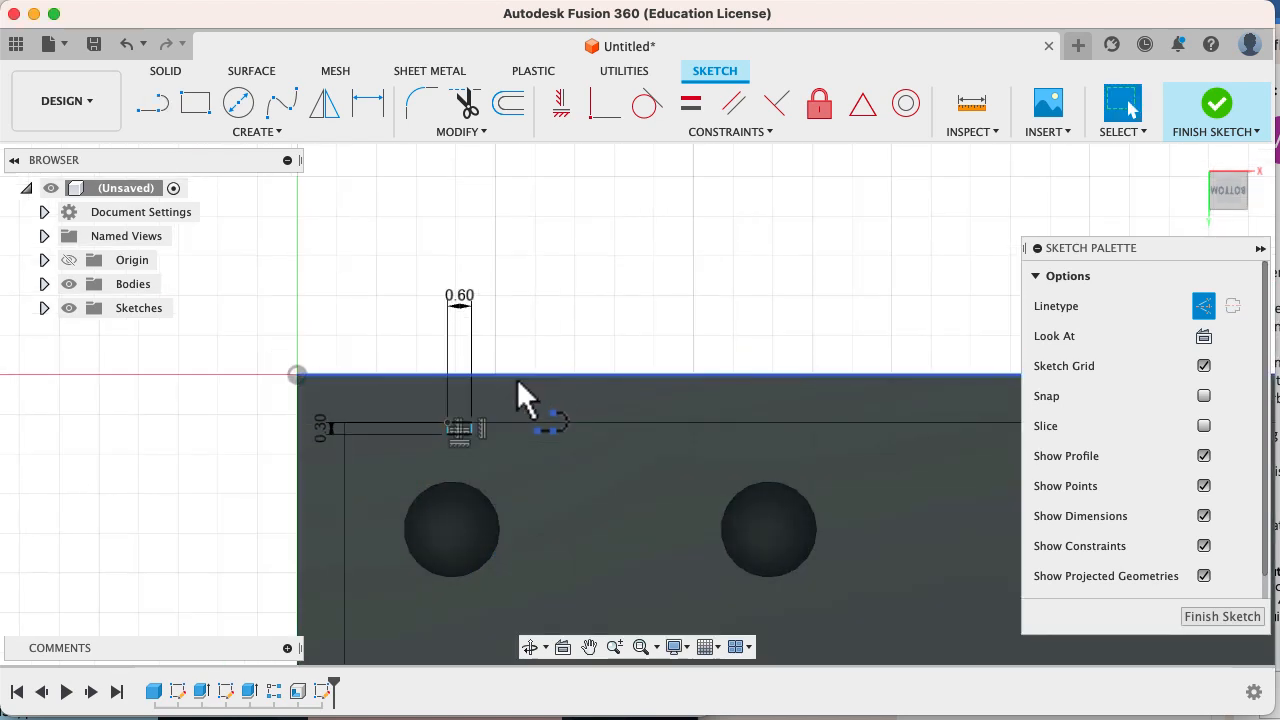
Step: Project the circular edge of the stud hole nearest the rib rectangle into the sketch
middle_click_drag(517, 378, 514, 349, "shift")
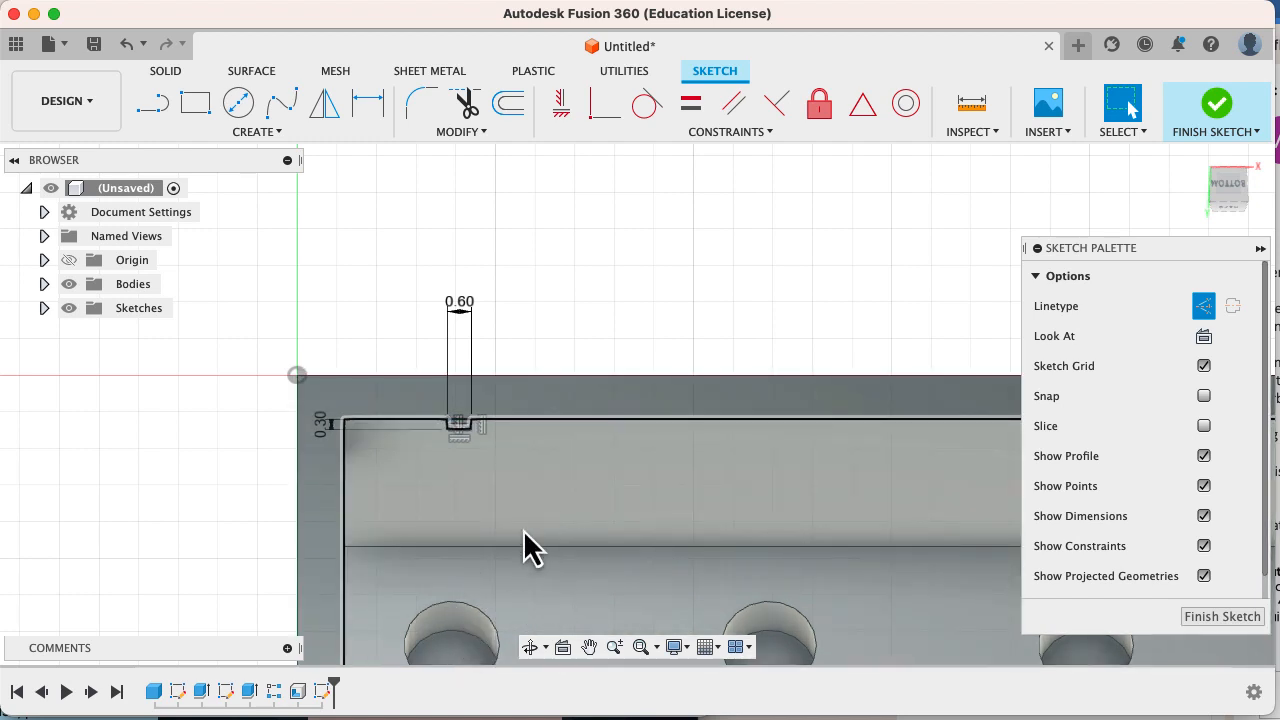
middle_click_drag(523, 546, 530, 442)
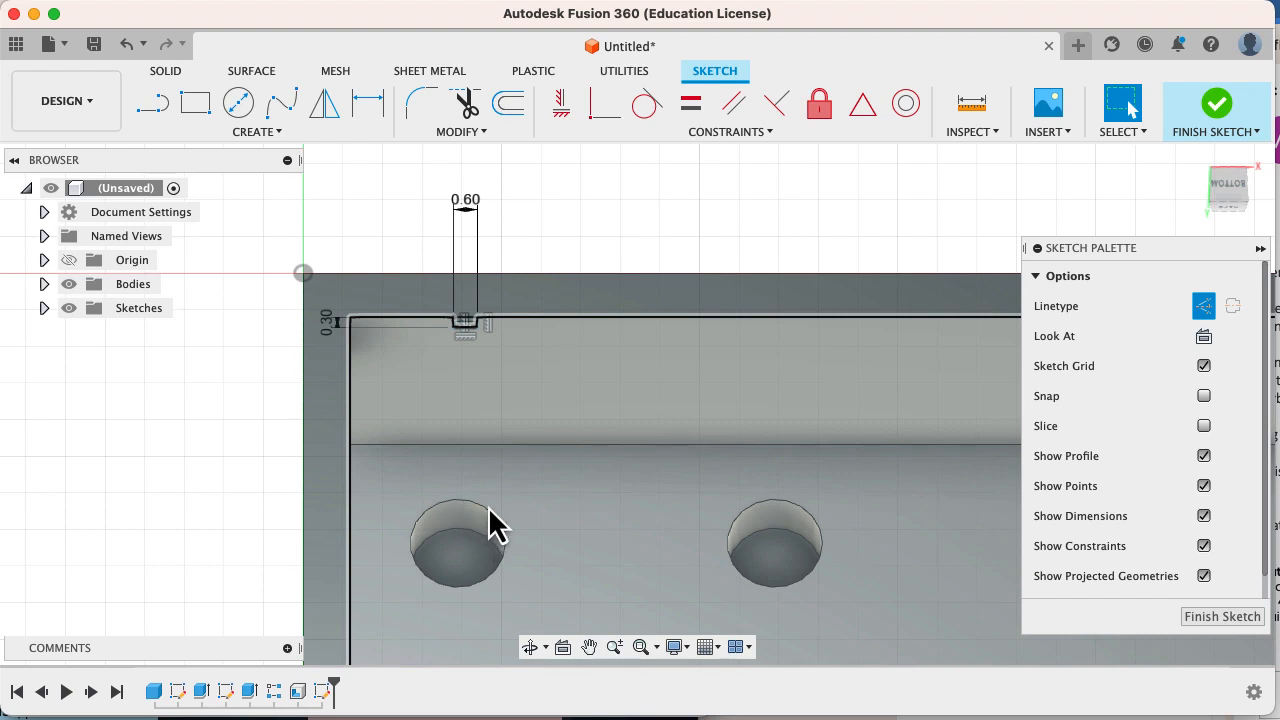
key("p")
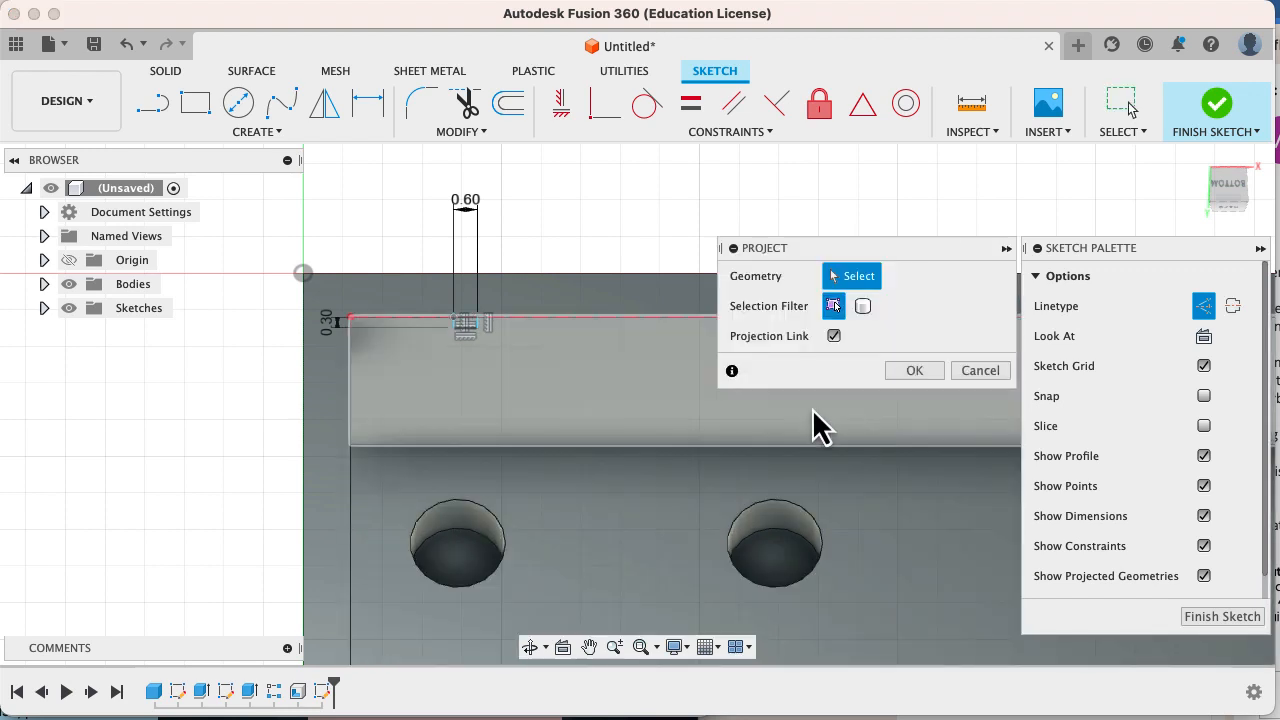
left_click(502, 543)
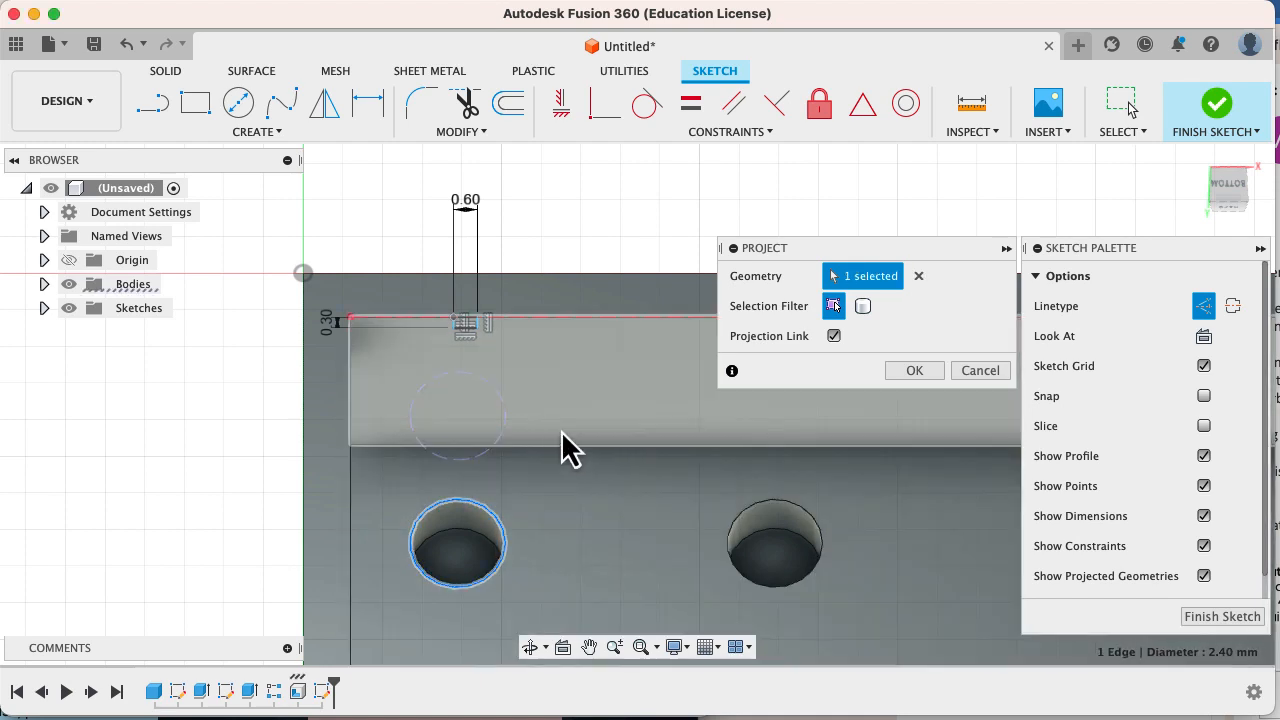
left_click(912, 374)
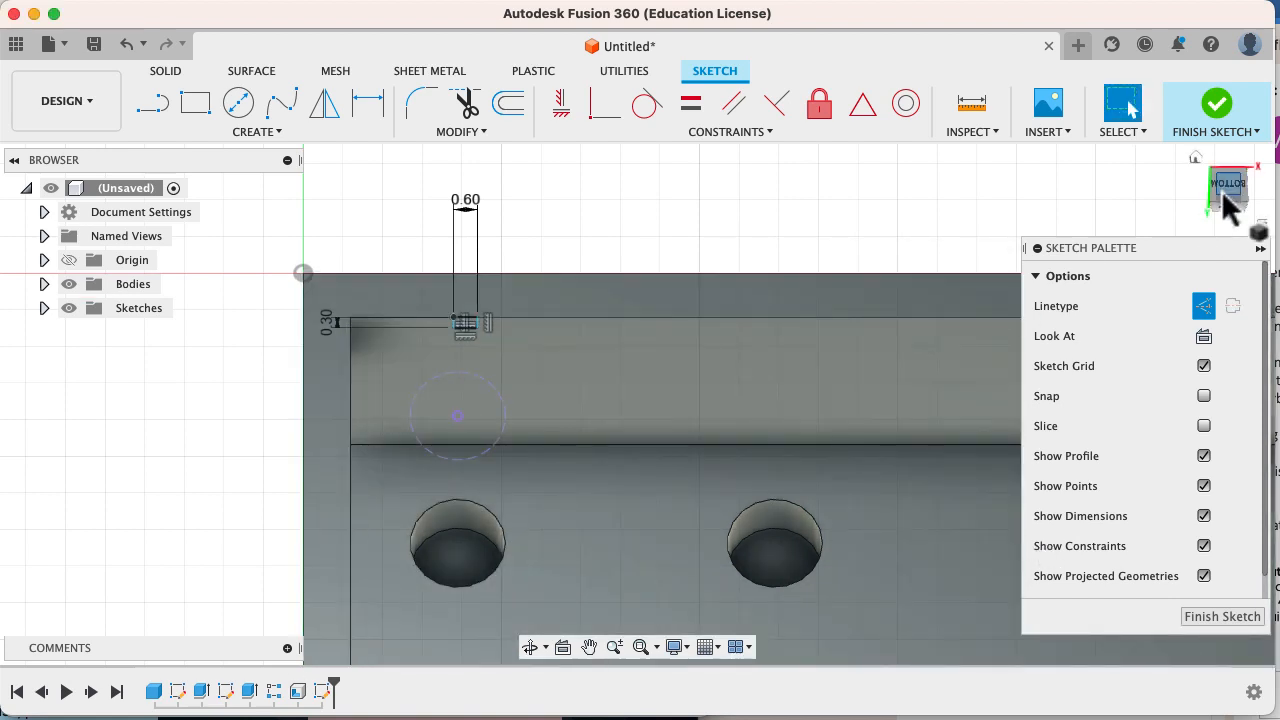
Step: Draw a construction line from the midpoint of the rib rectangle's inner edge to the center of the projected hole circle
left_click(1228, 205)
scroll(440, 355, "up", 5)
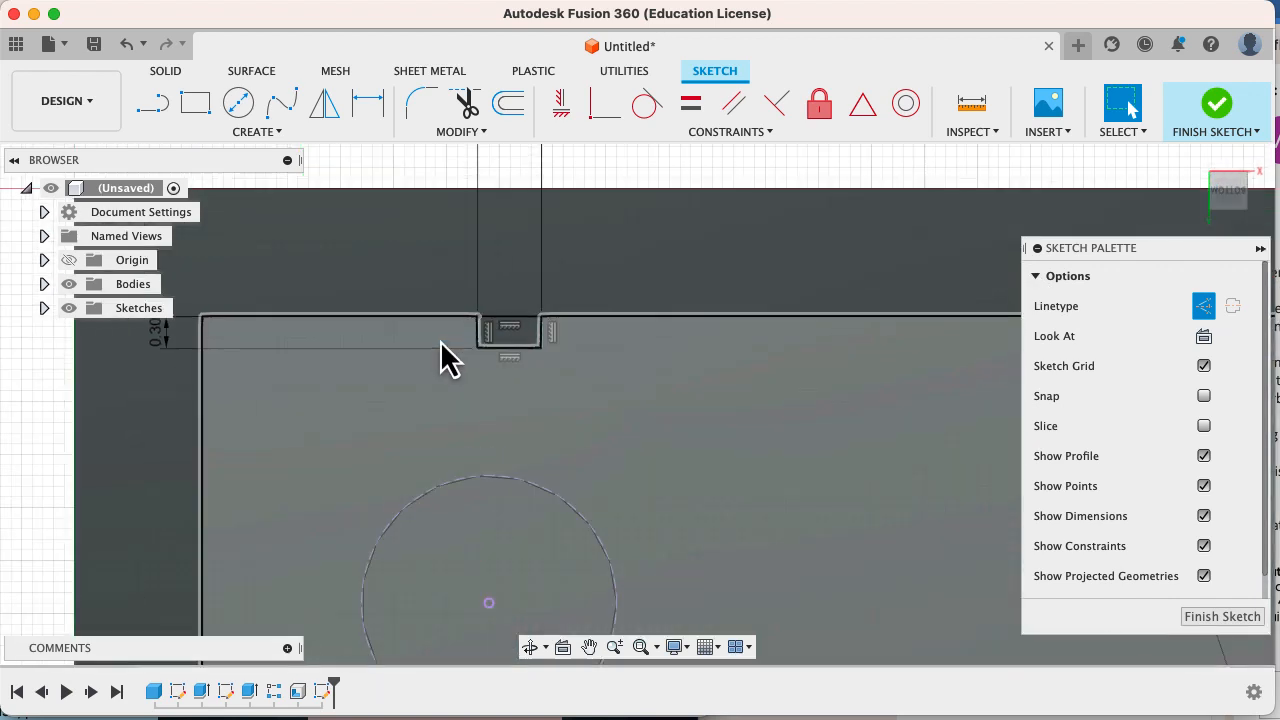
scroll(459, 349, "down", 3)
key("l")
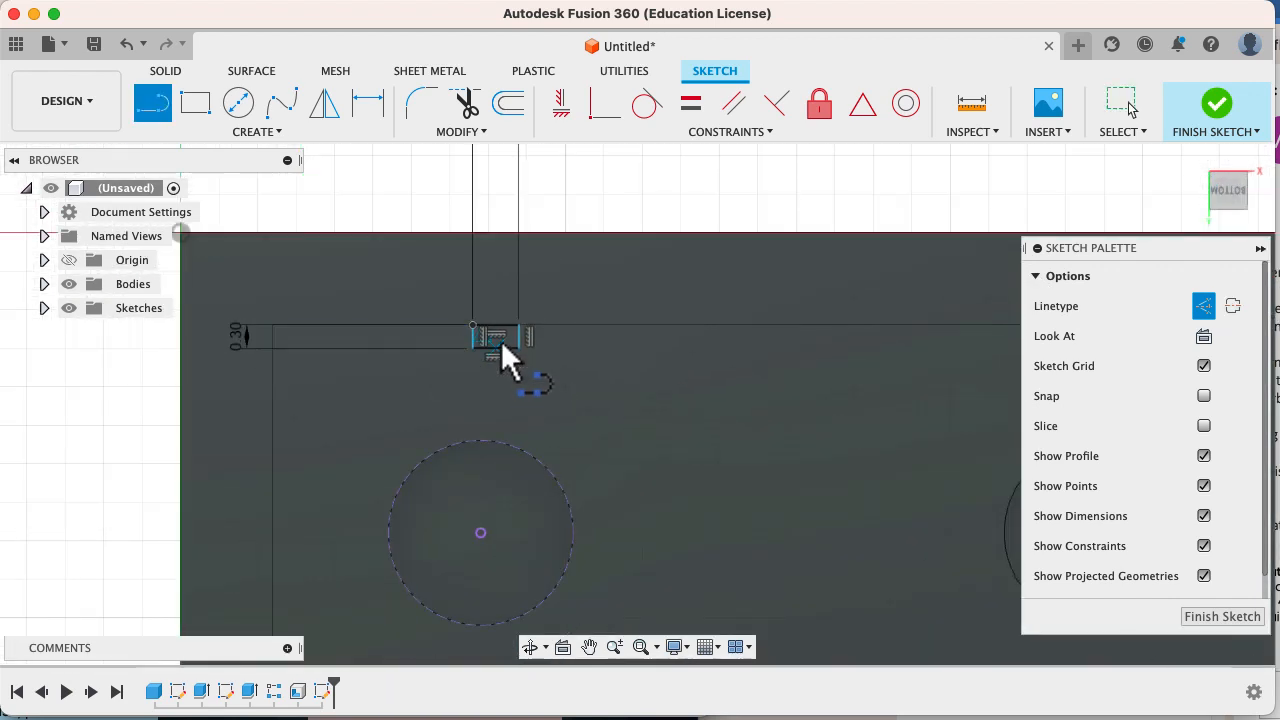
left_click(497, 348)
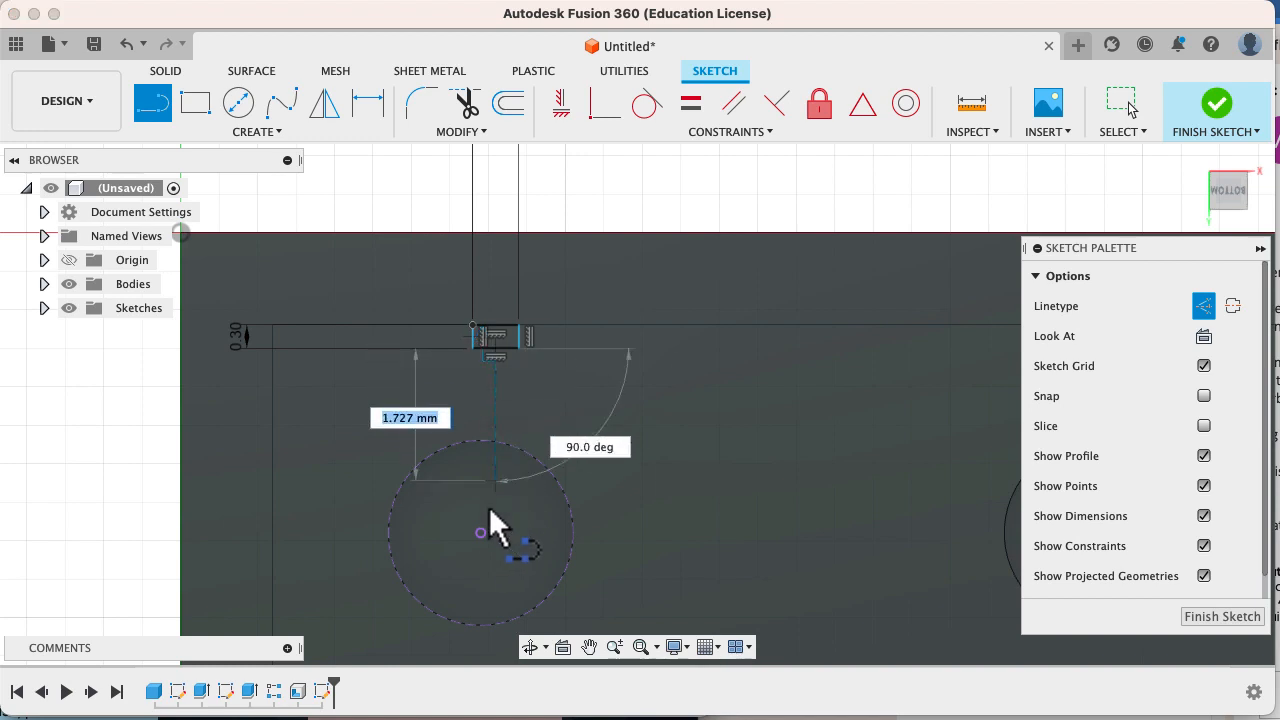
left_click(481, 533)
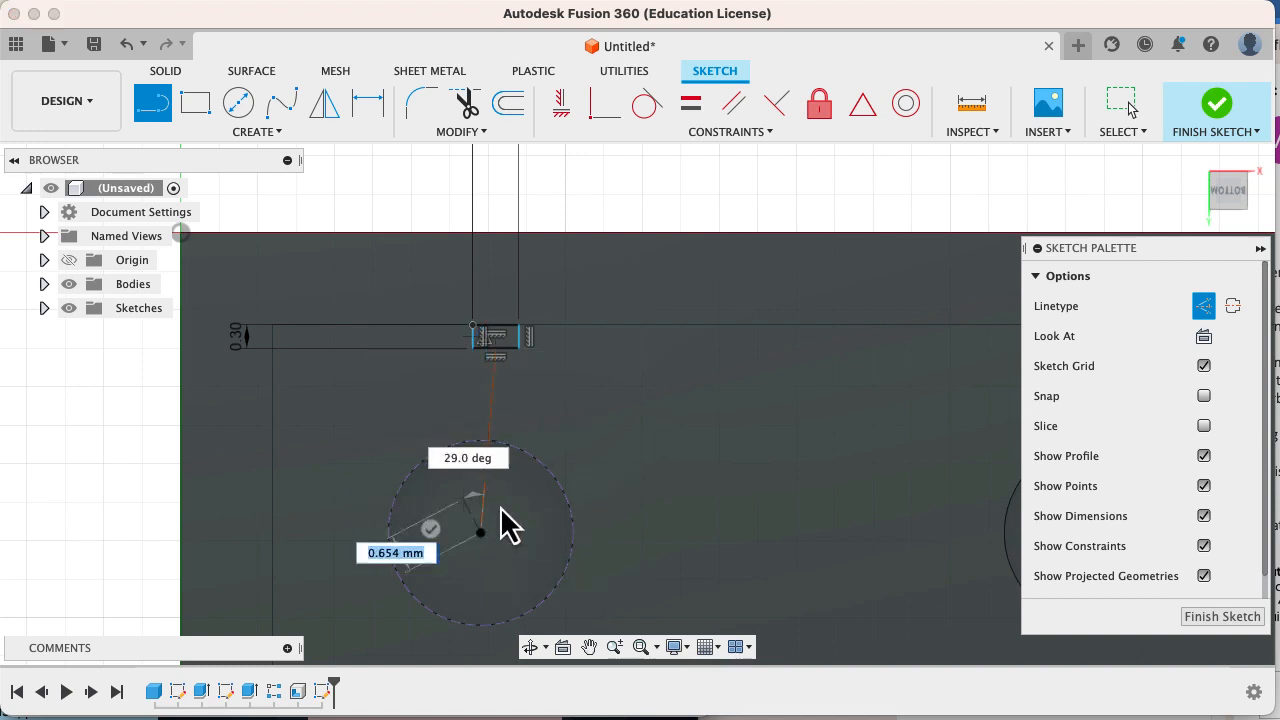
Step: Constrain the construction line between the rib rectangle and the hole center to vertical, and finish the sketch
key("Escape")
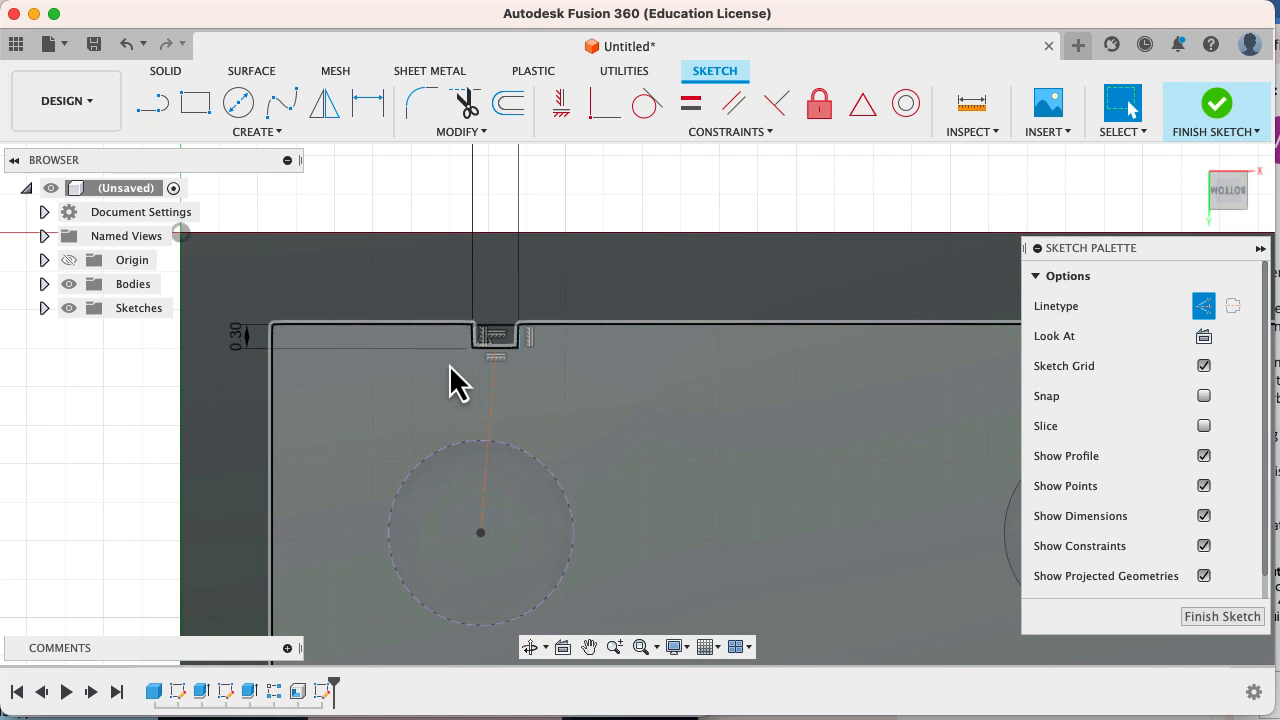
left_click(492, 410)
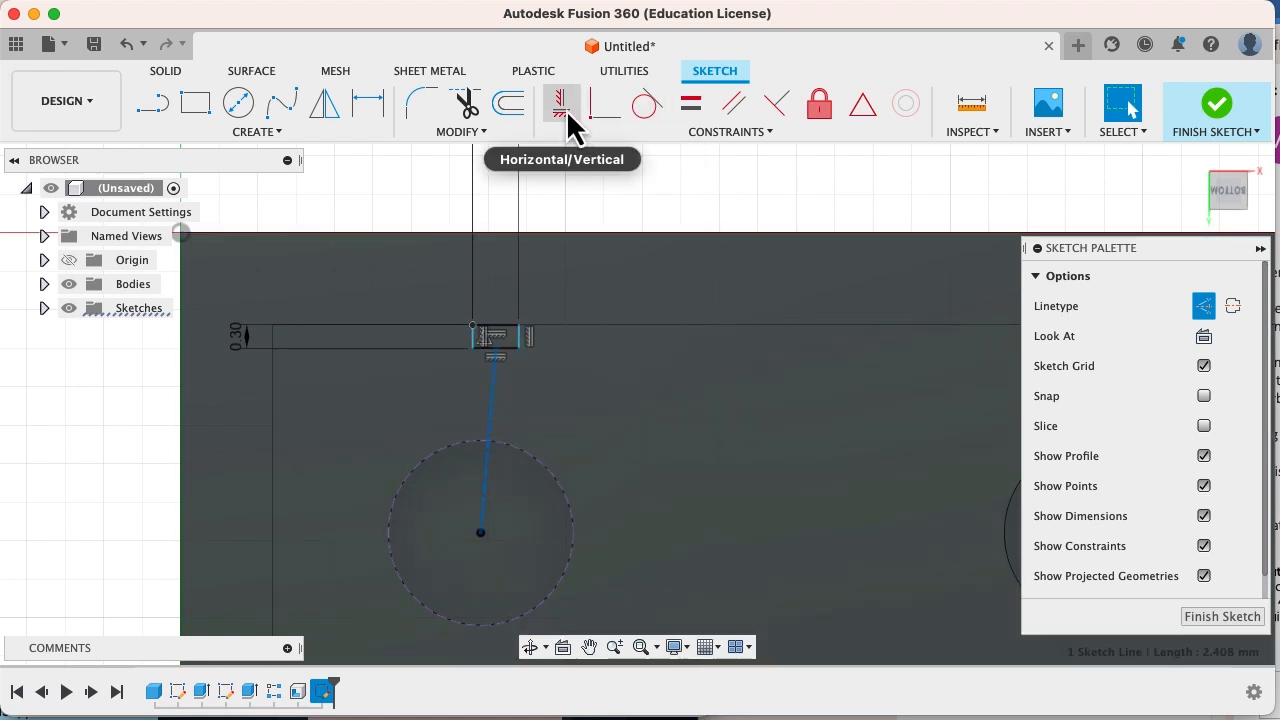
left_click(567, 118)
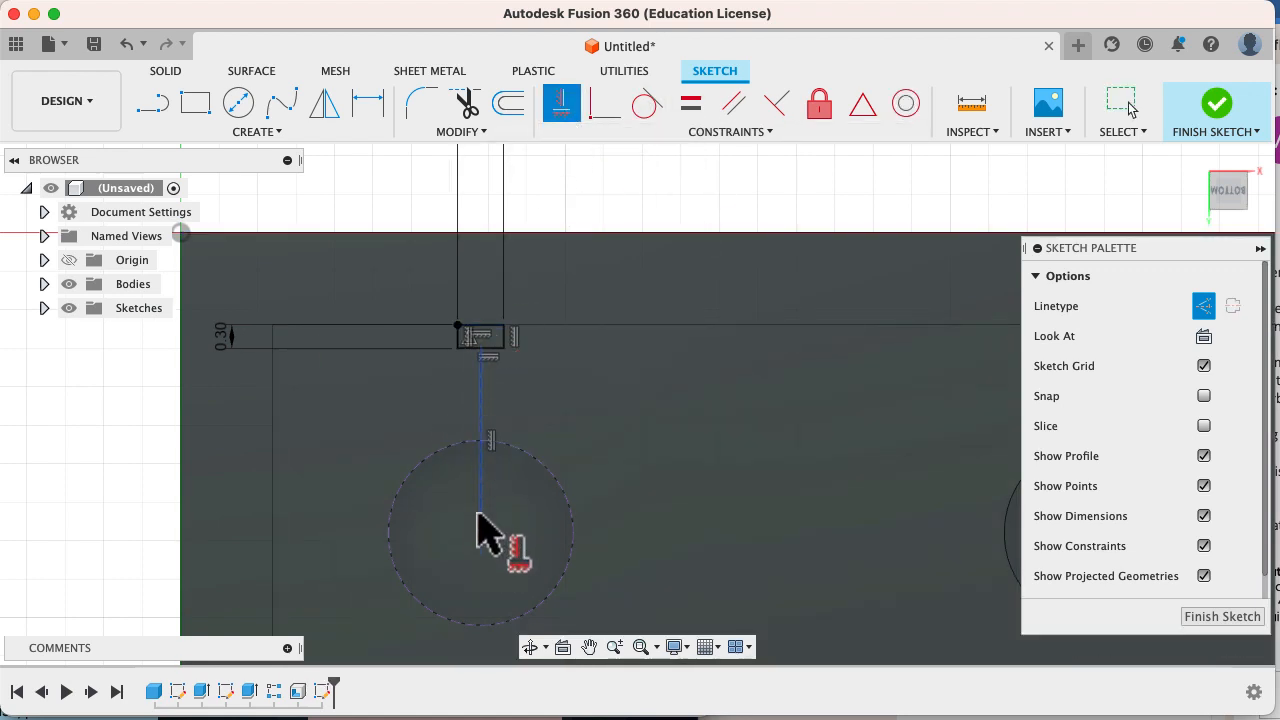
scroll(482, 495, "down", 3)
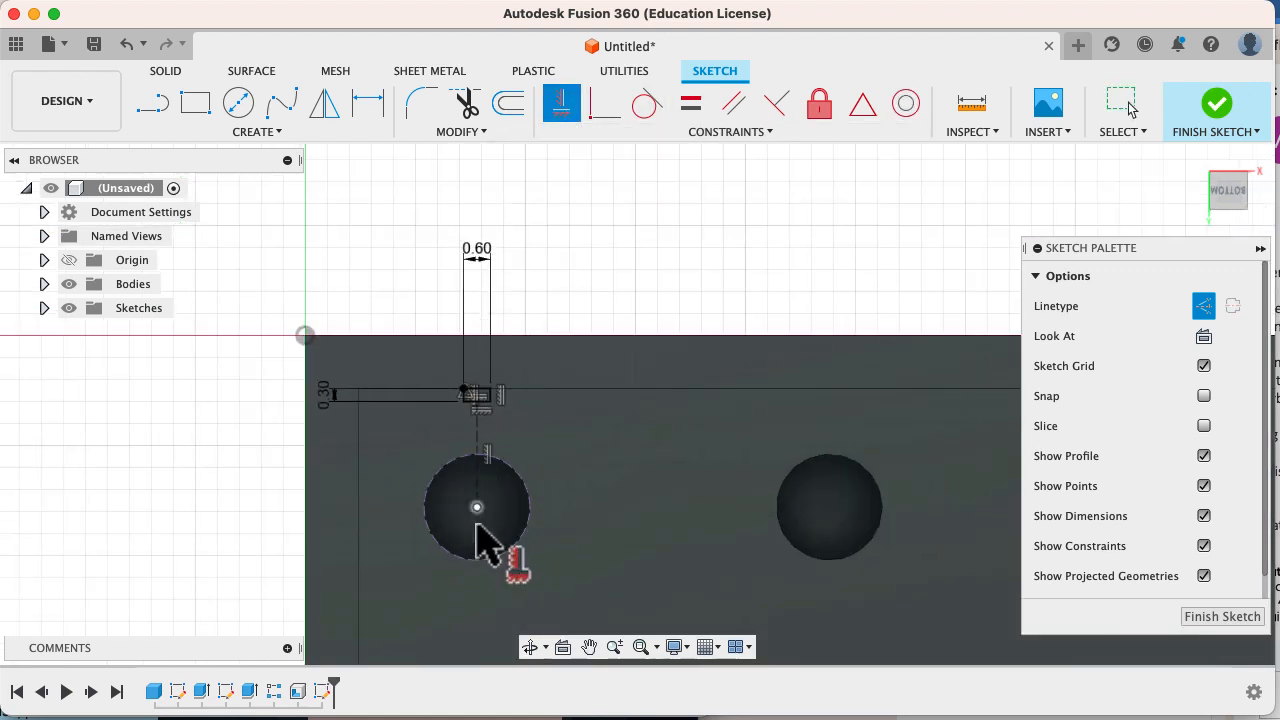
scroll(489, 440, "down", 2)
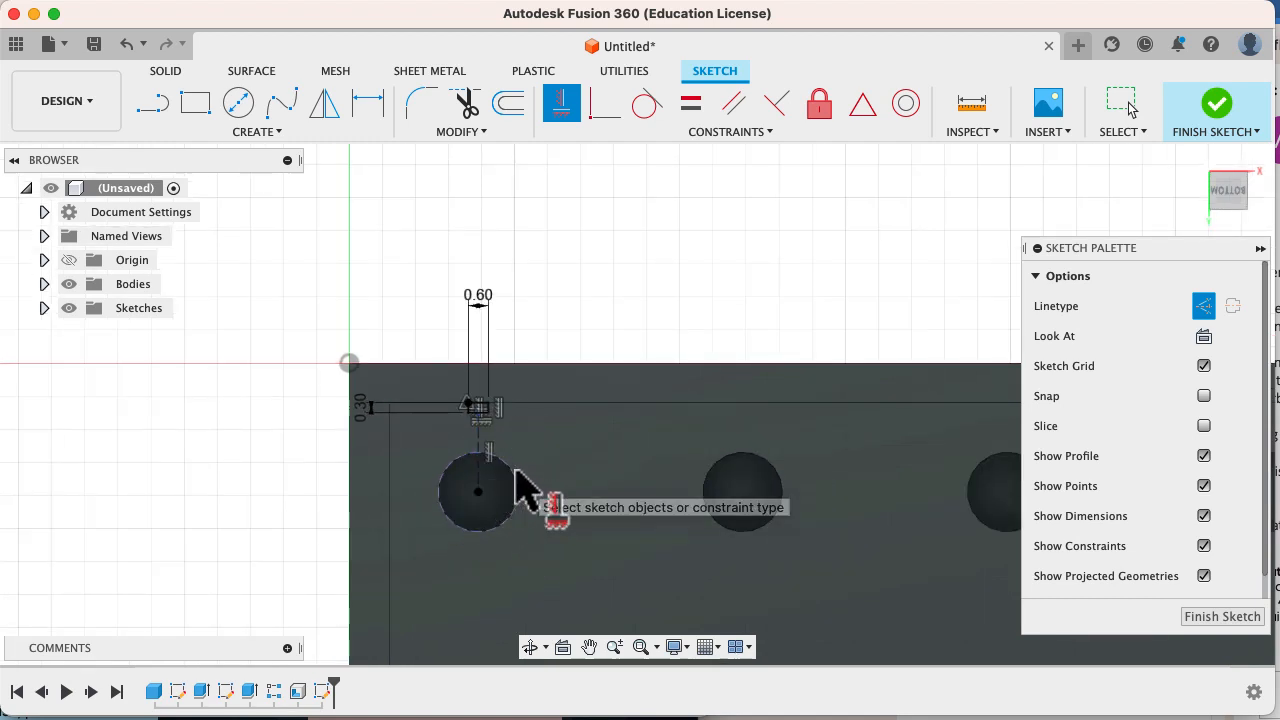
scroll(603, 498, "down", 3)
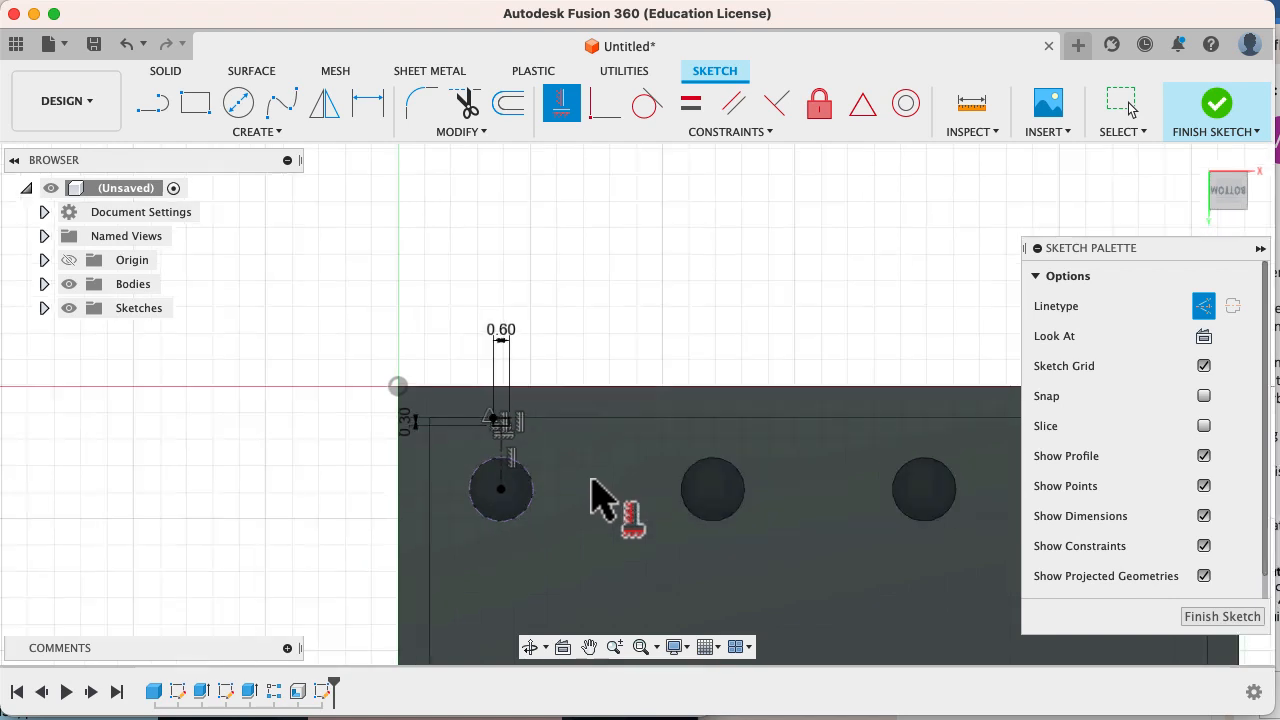
middle_click_drag(600, 503, 368, 460)
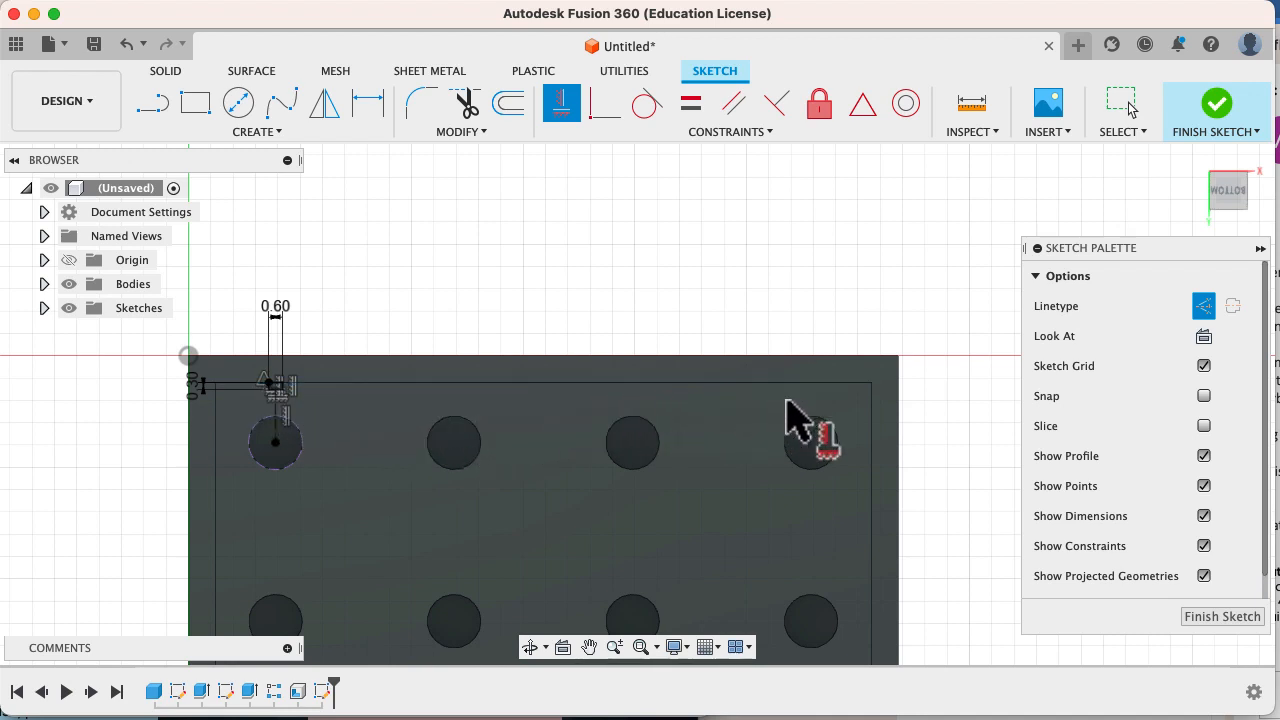
left_click(261, 133)
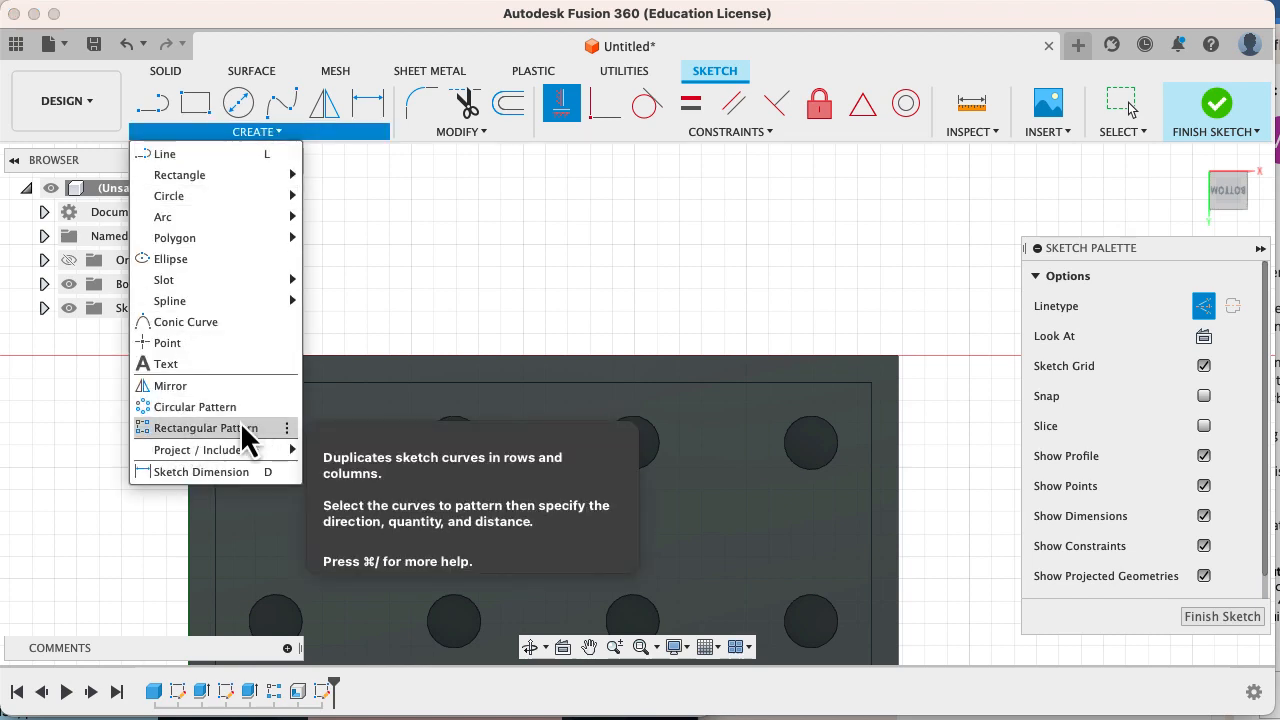
left_click(440, 132)
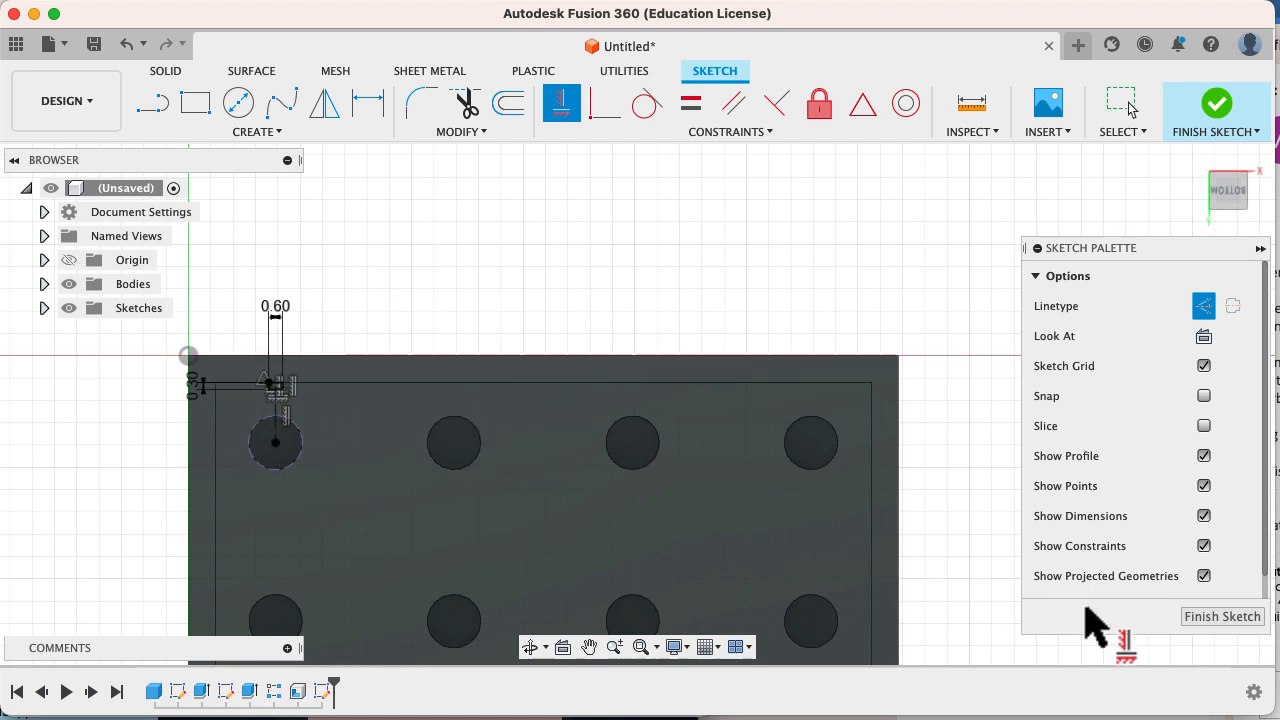
left_click(1222, 617)
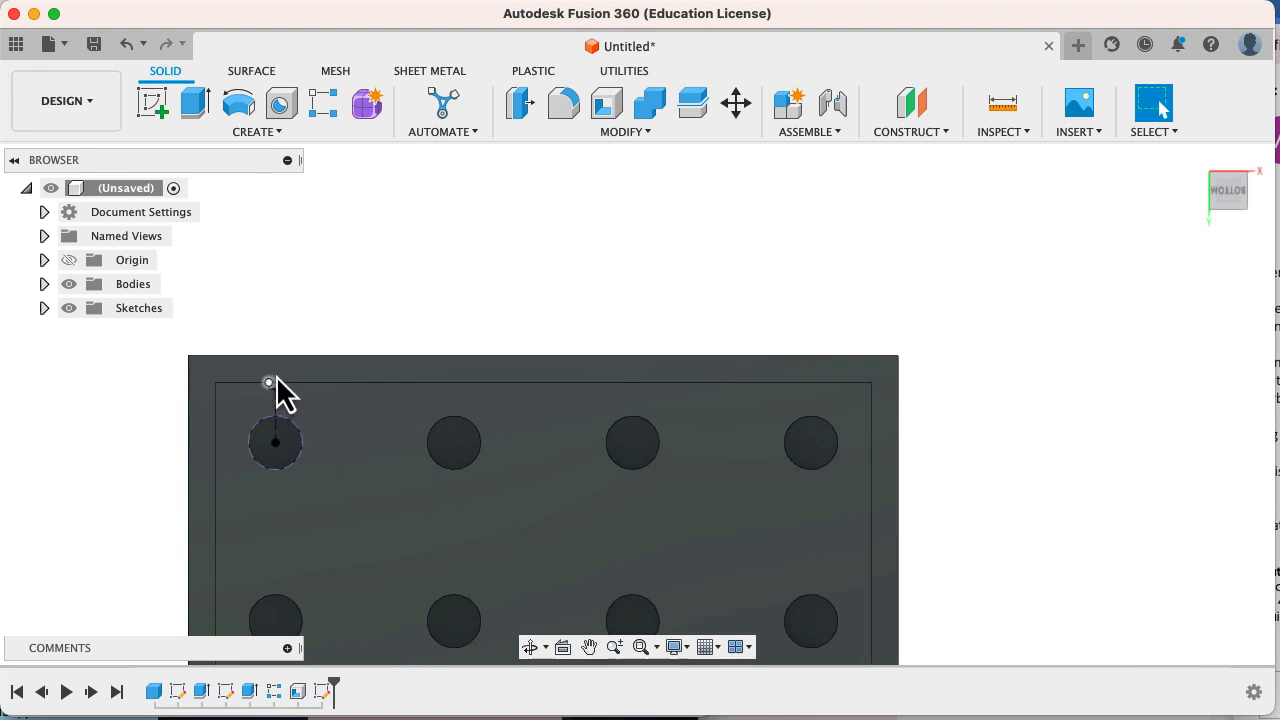
Step: Extrude the small rib rectangle with extent To Object down to the brick's inner floor face, joined to the body
scroll(282, 440, "up", 1)
scroll(282, 438, "up", 2)
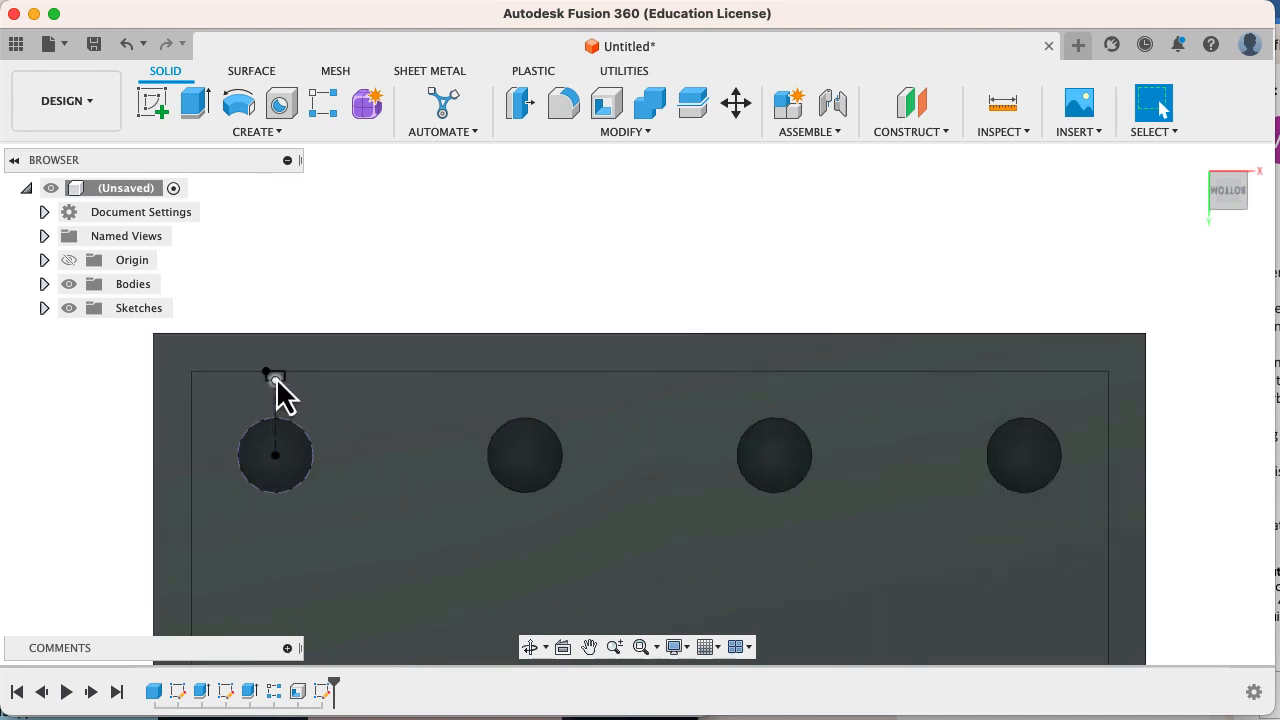
middle_click_drag(354, 449, 480, 431)
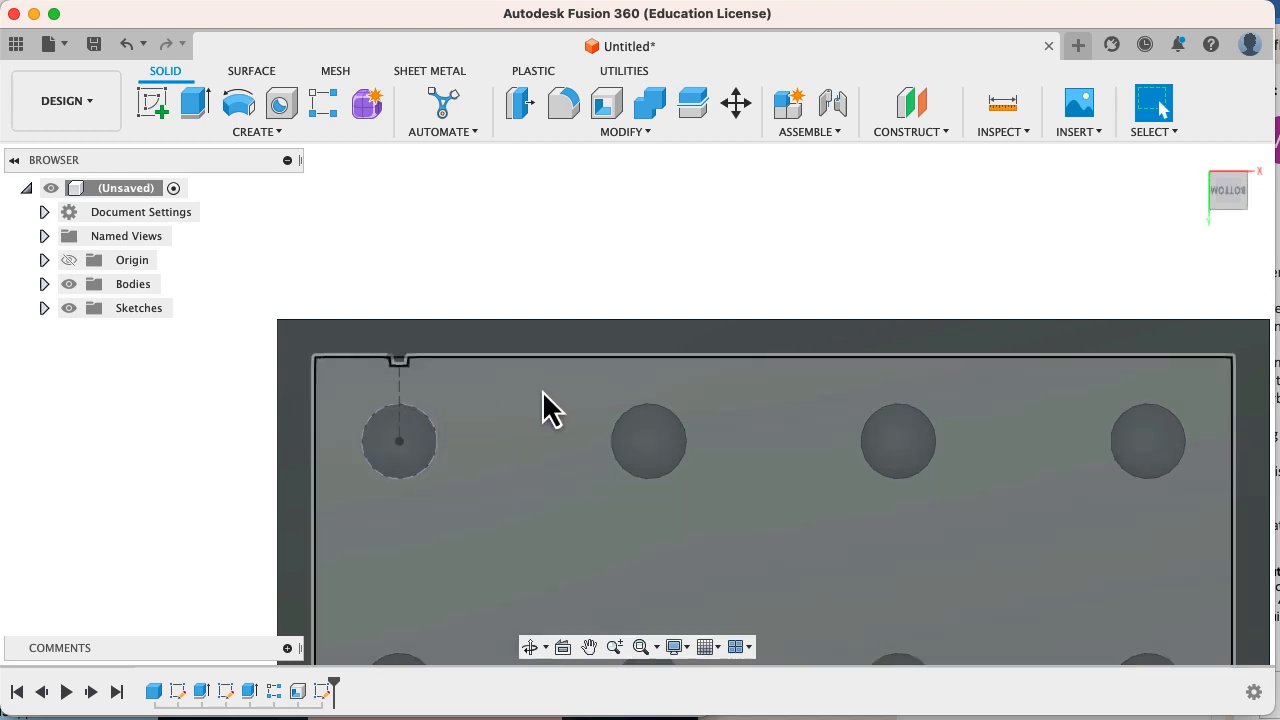
key("e")
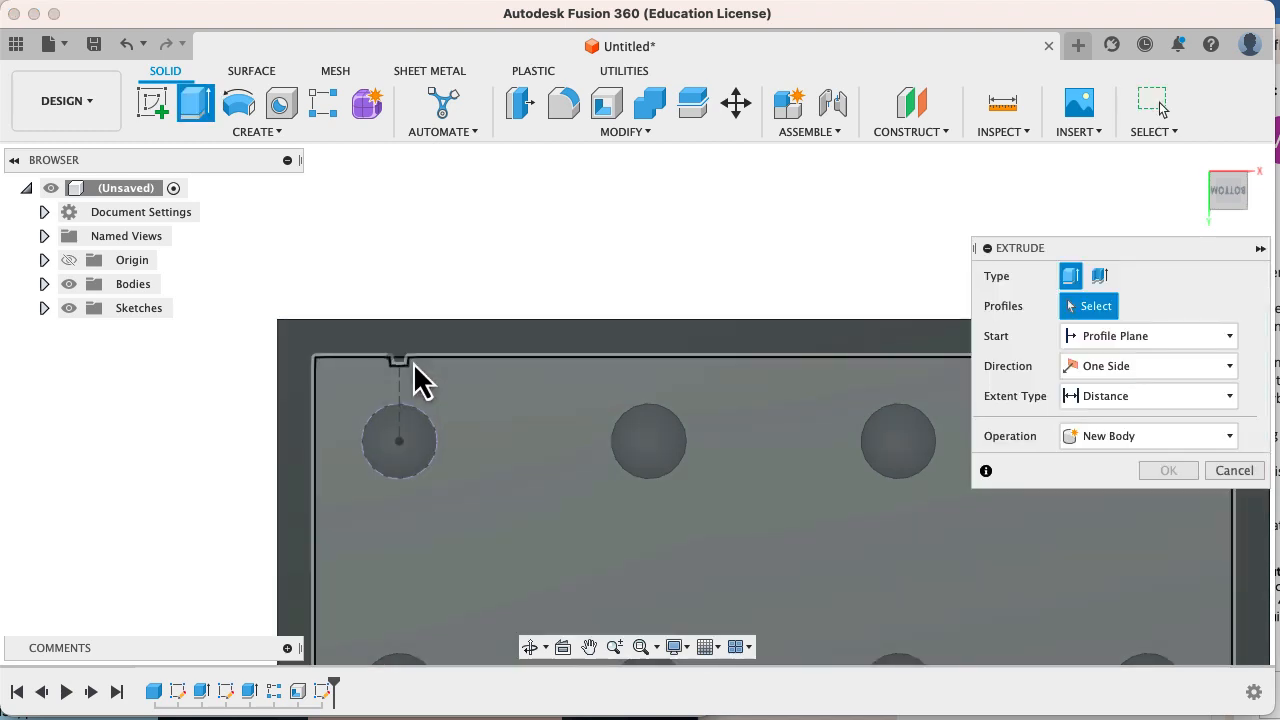
scroll(420, 378, "up", 4)
left_click(372, 375)
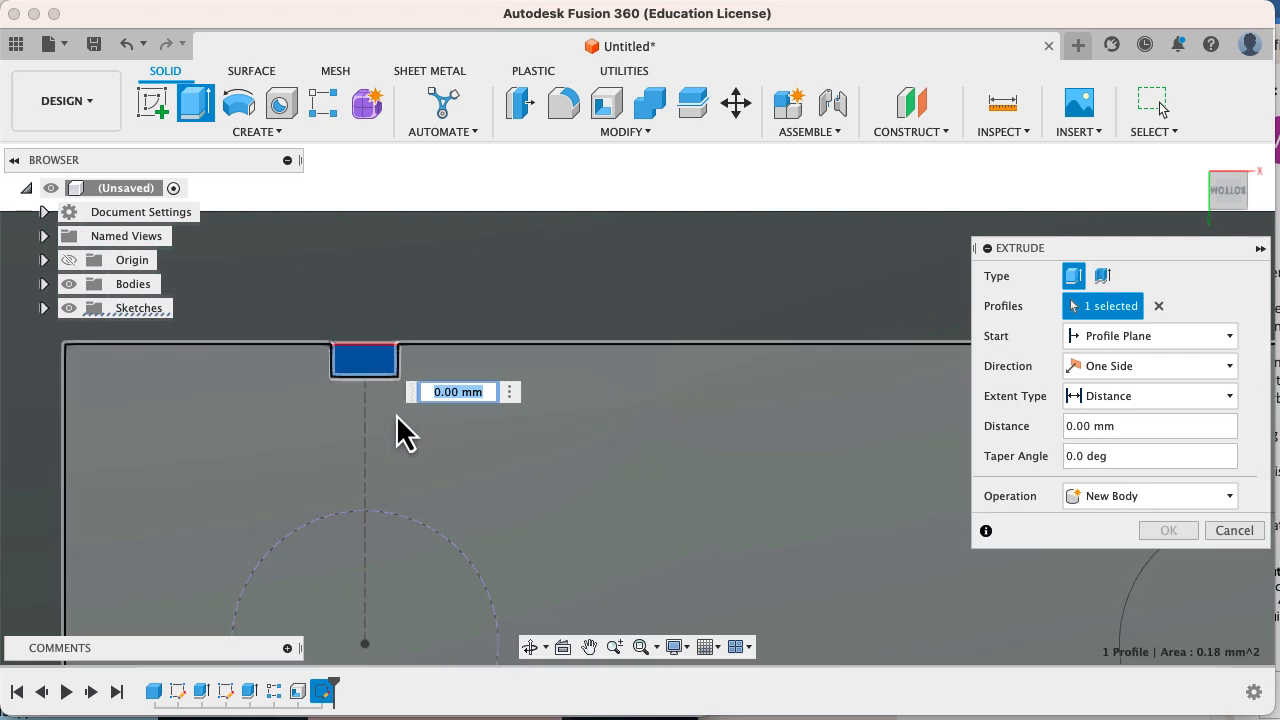
scroll(405, 432, "down", 4)
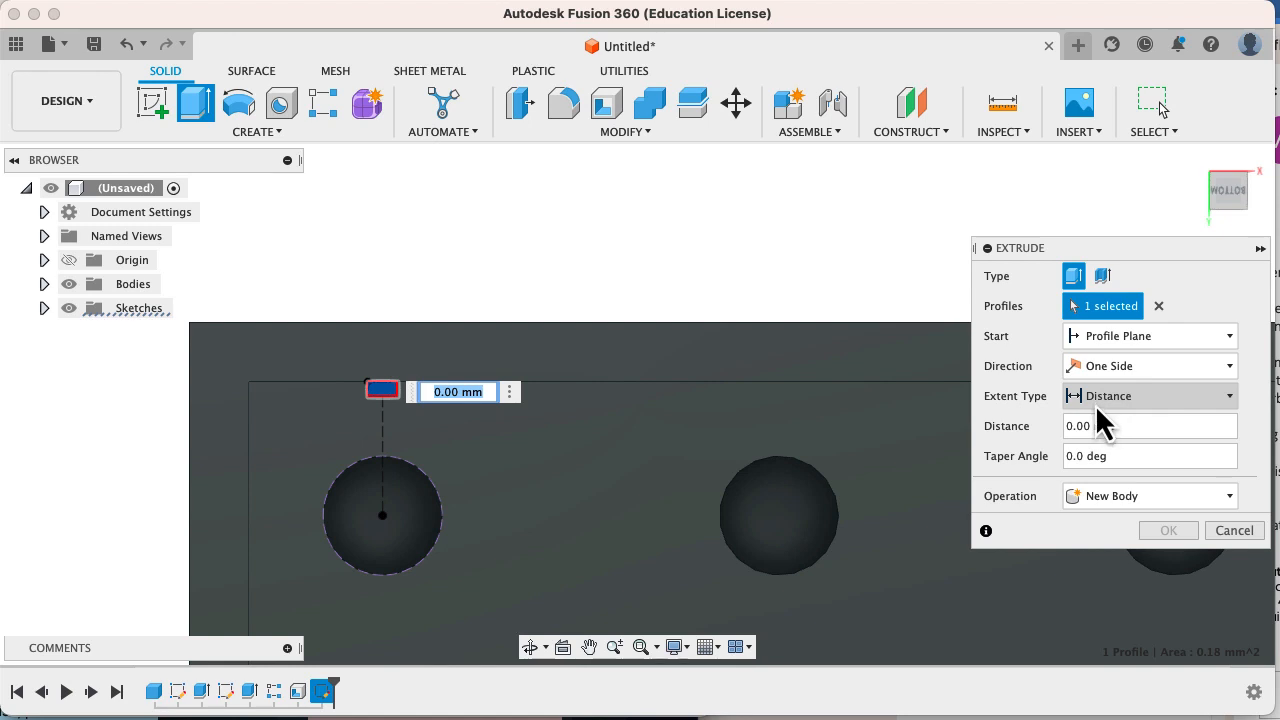
scroll(731, 467, "down", 2)
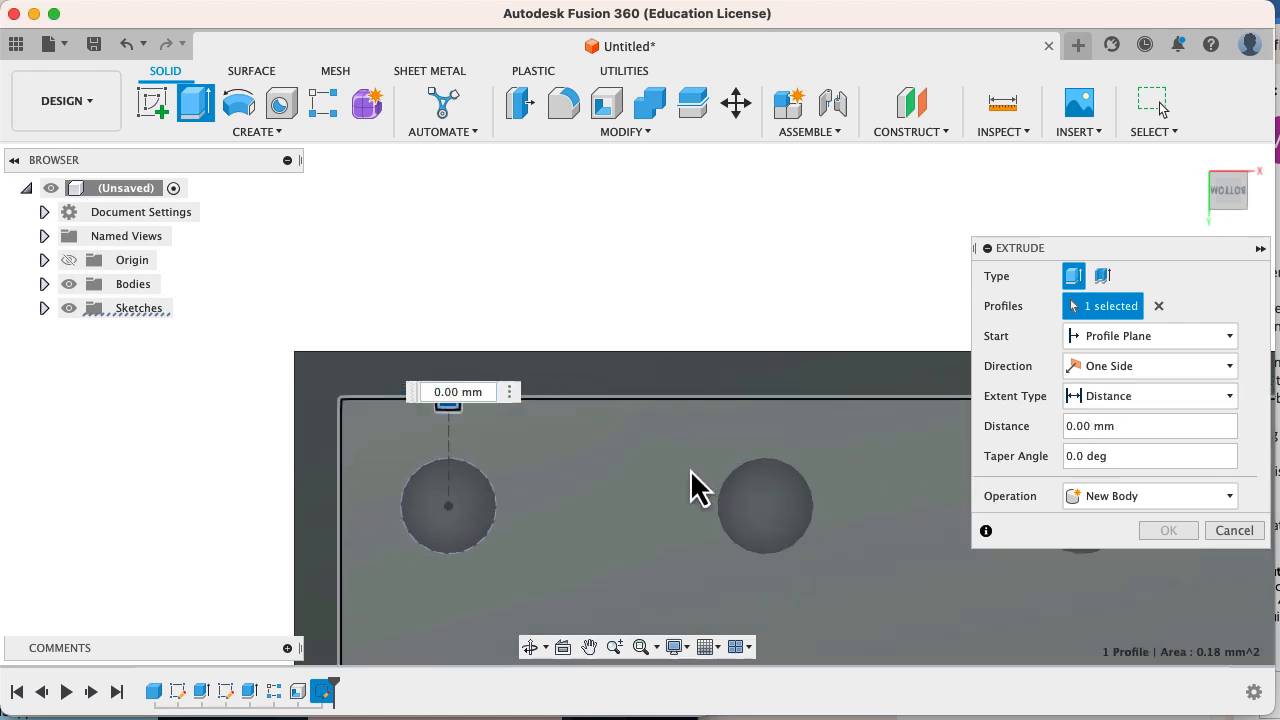
middle_click_drag(640, 474, 526, 304, "shift")
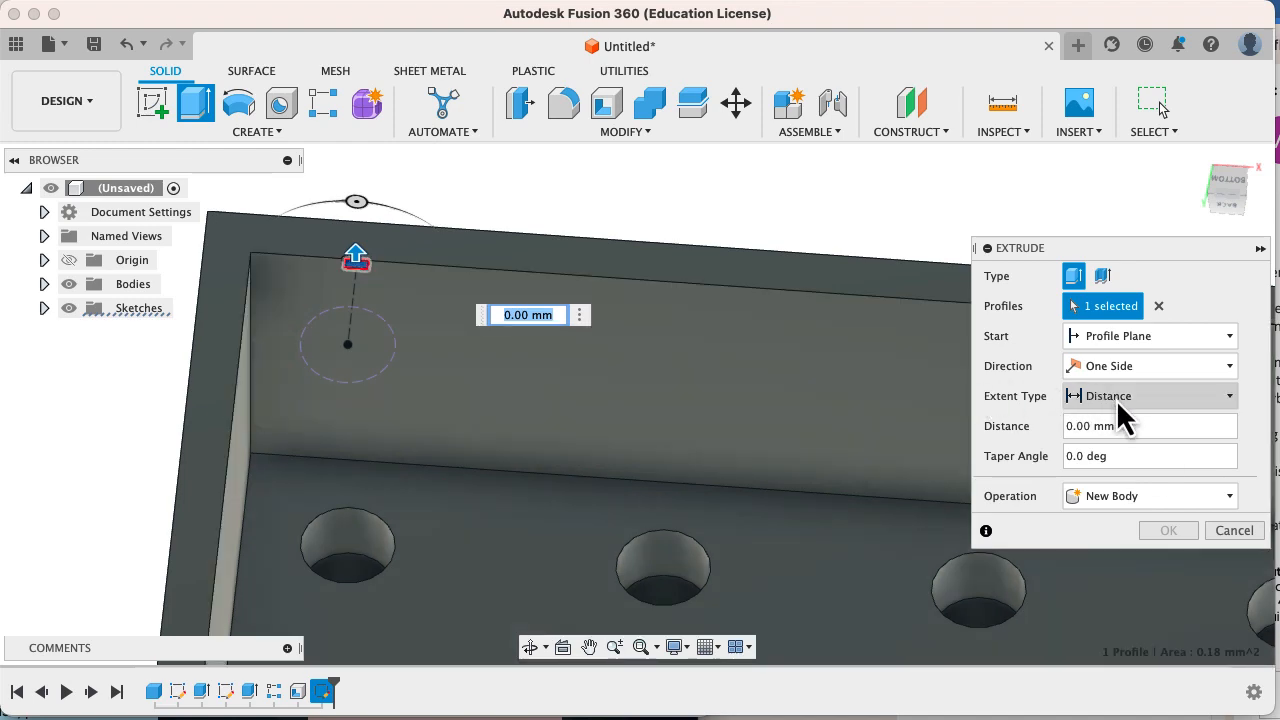
left_click(1100, 398)
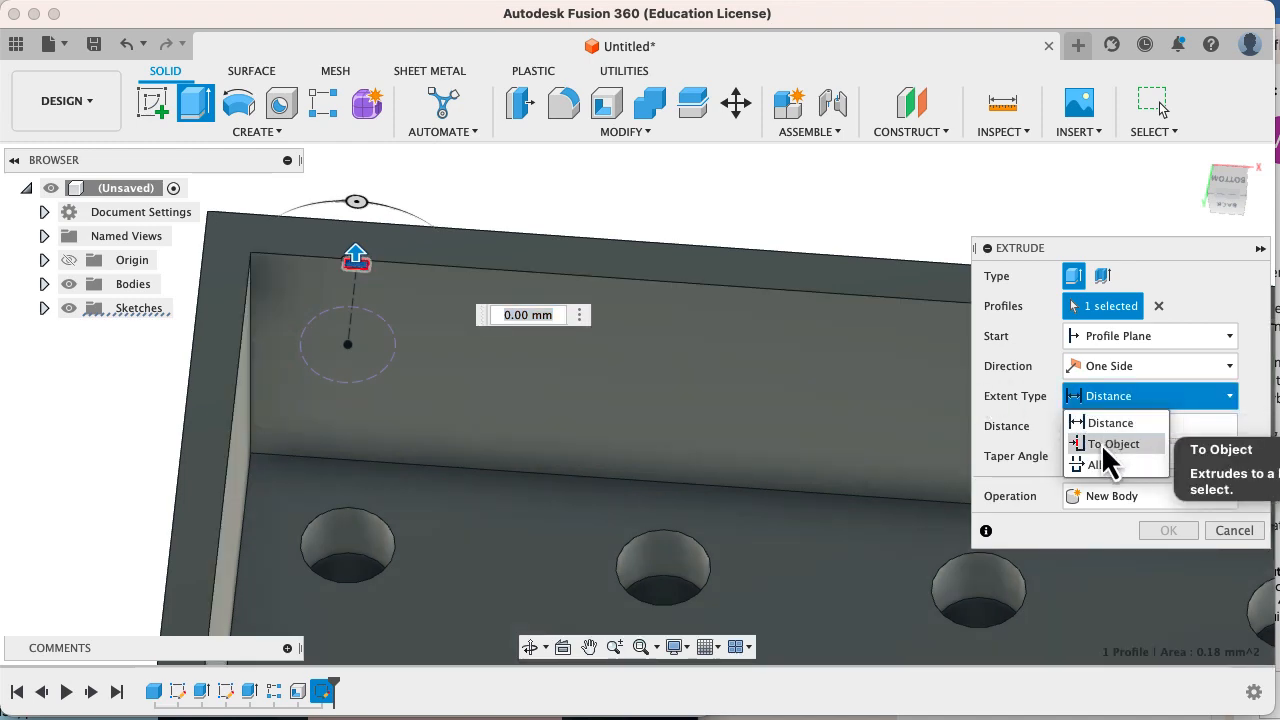
left_click(1110, 444)
left_click(474, 560)
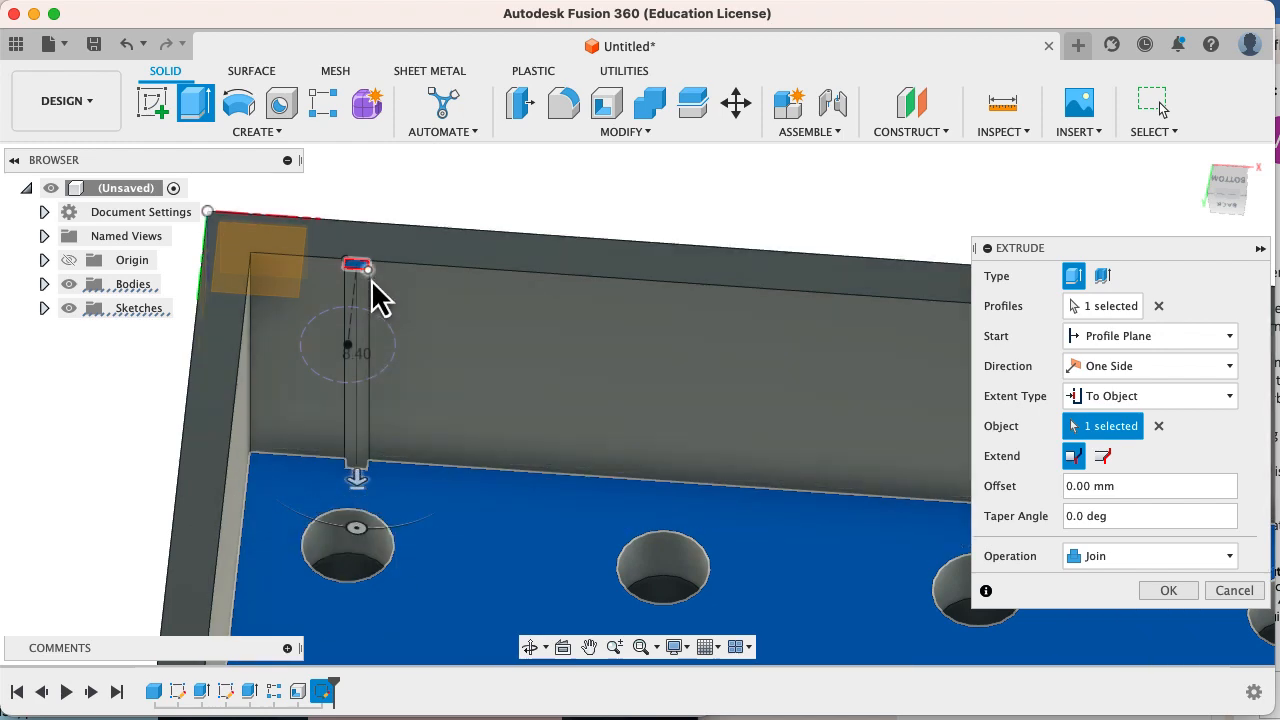
left_click(1166, 590)
Step: Pattern the rib extrusion feature along the brick's long edge with 4 instances at 8 mm spacing
scroll(652, 543, "up", 3)
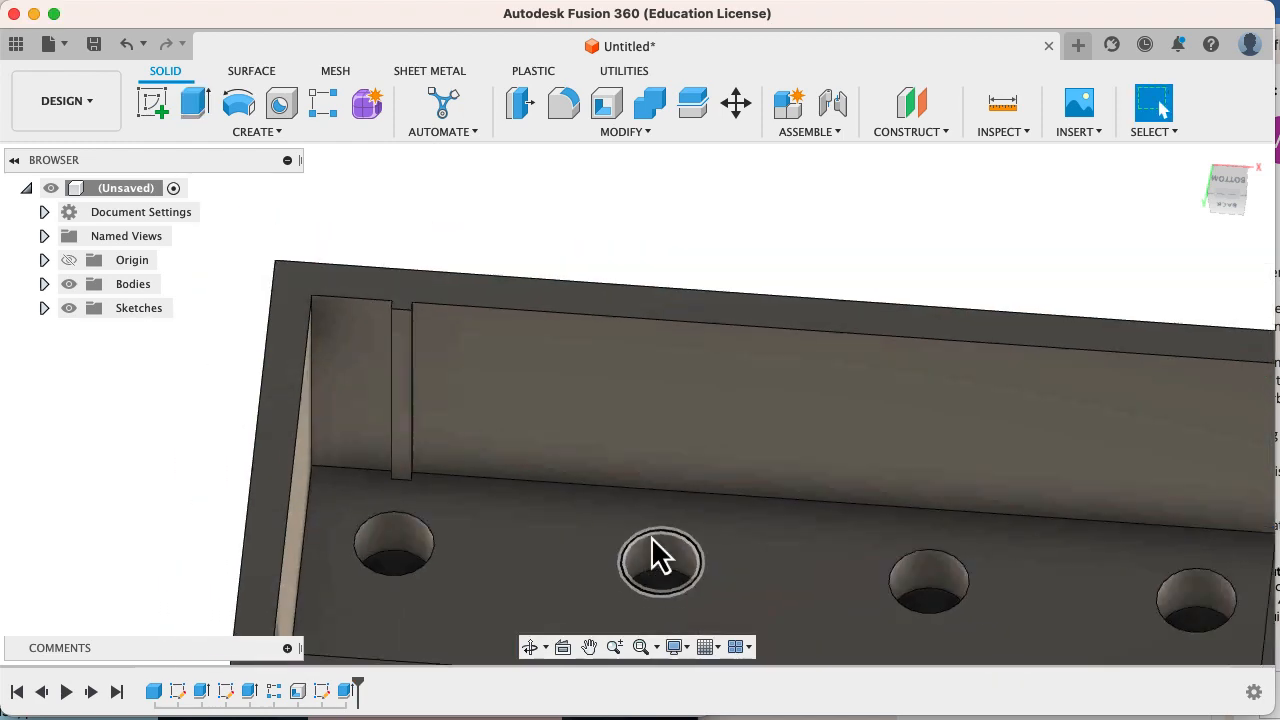
scroll(655, 555, "down", 3)
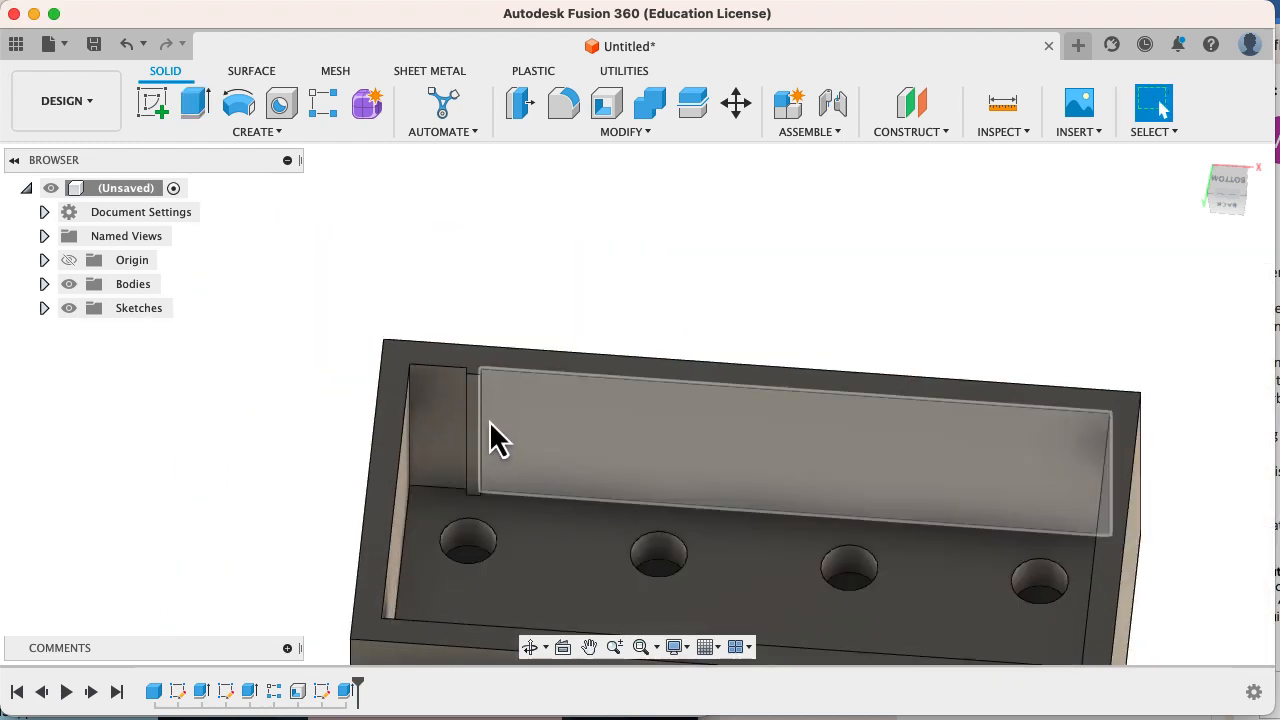
middle_click_drag(490, 422, 500, 469, "shift")
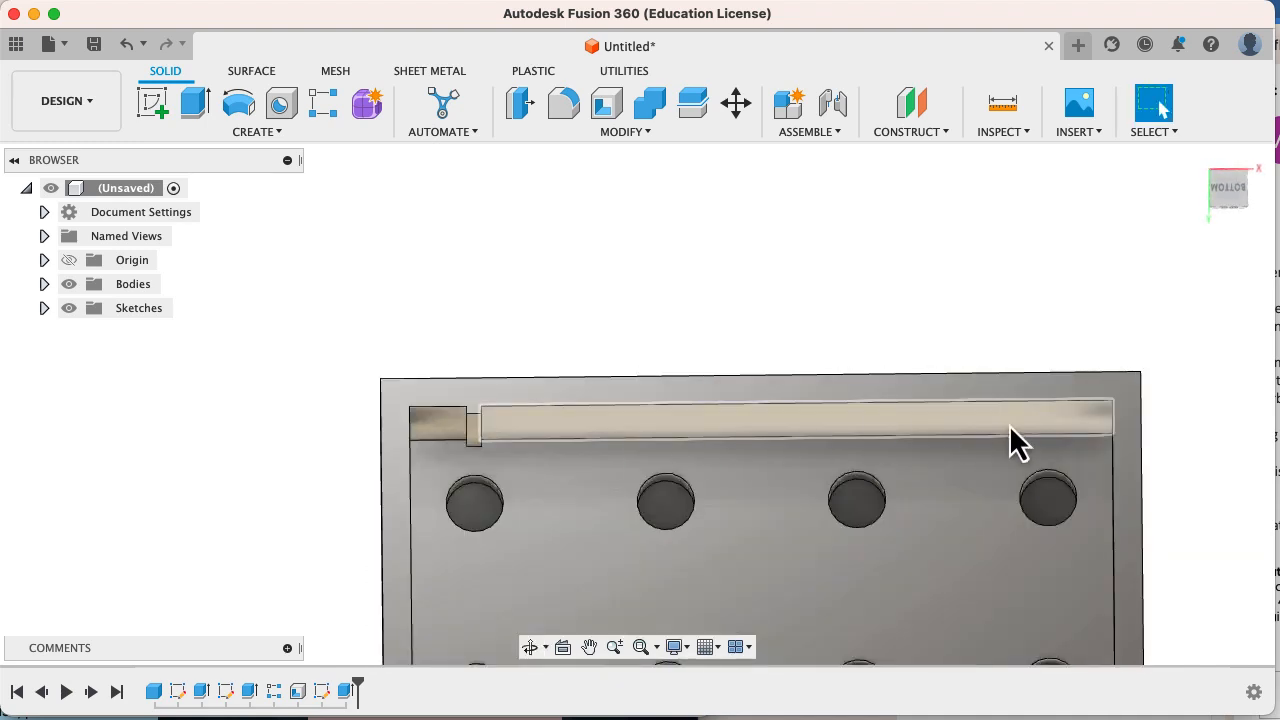
left_click(319, 104)
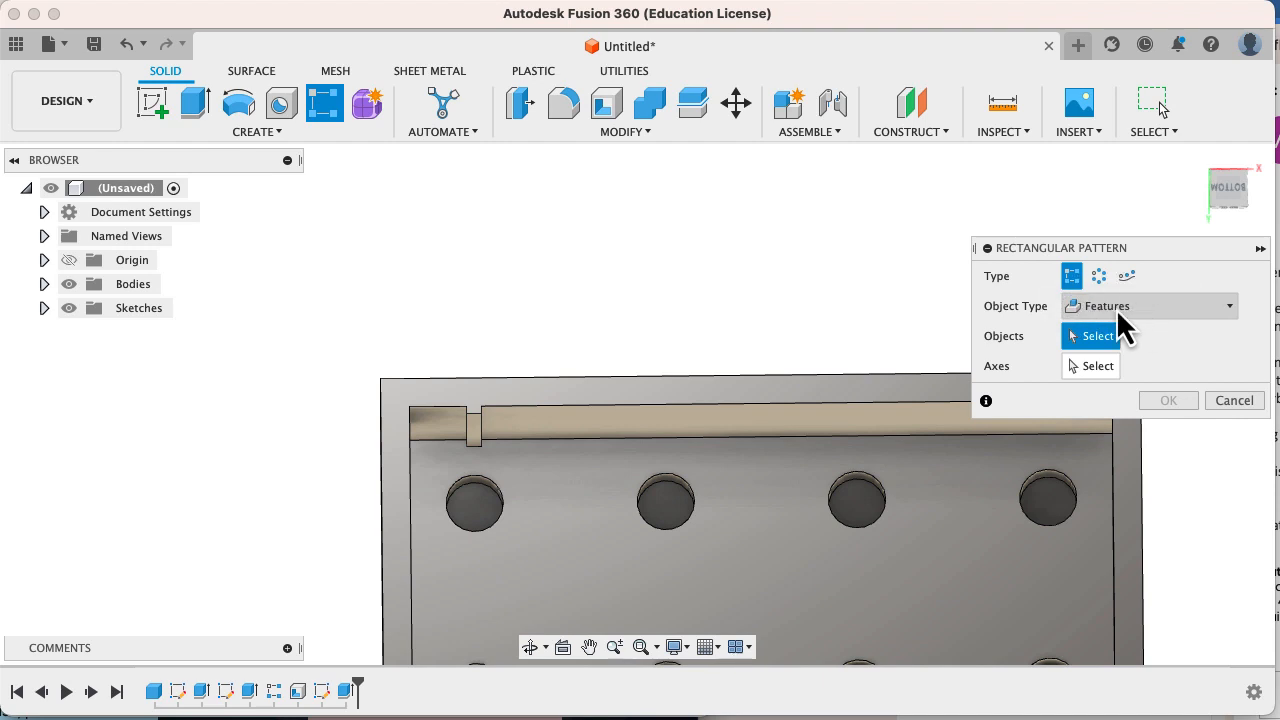
left_click(347, 690)
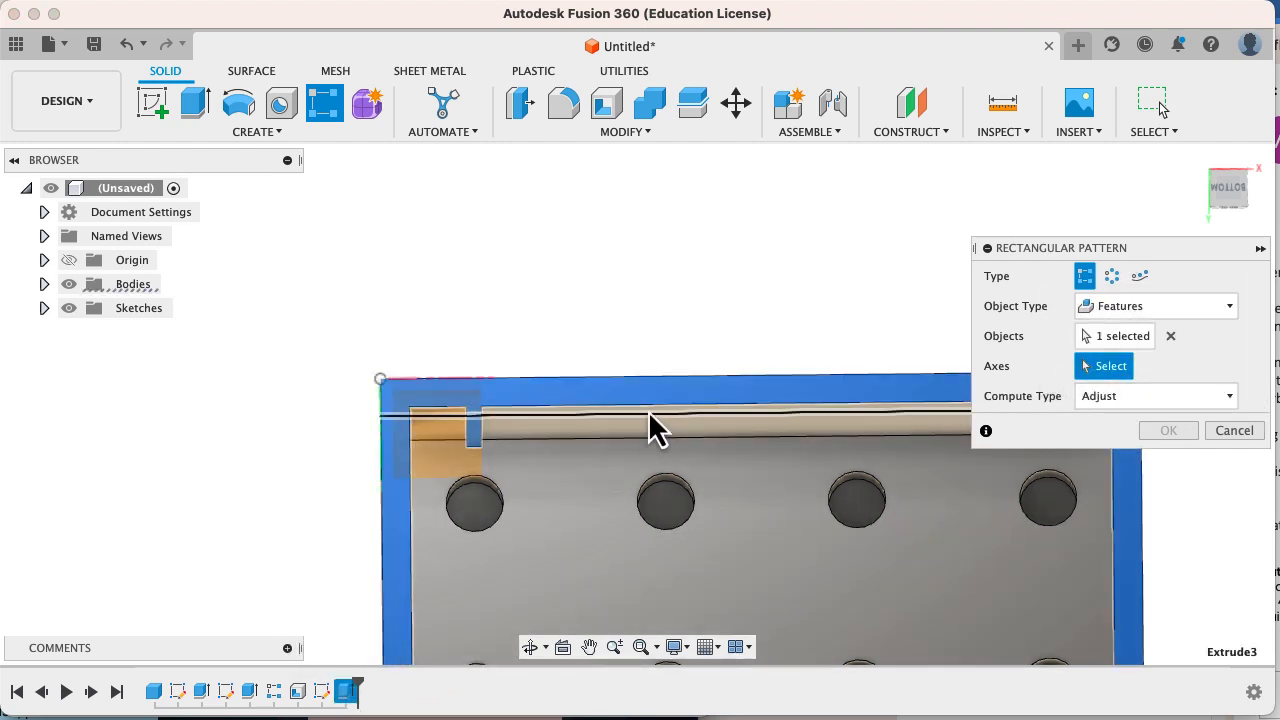
left_click(635, 380)
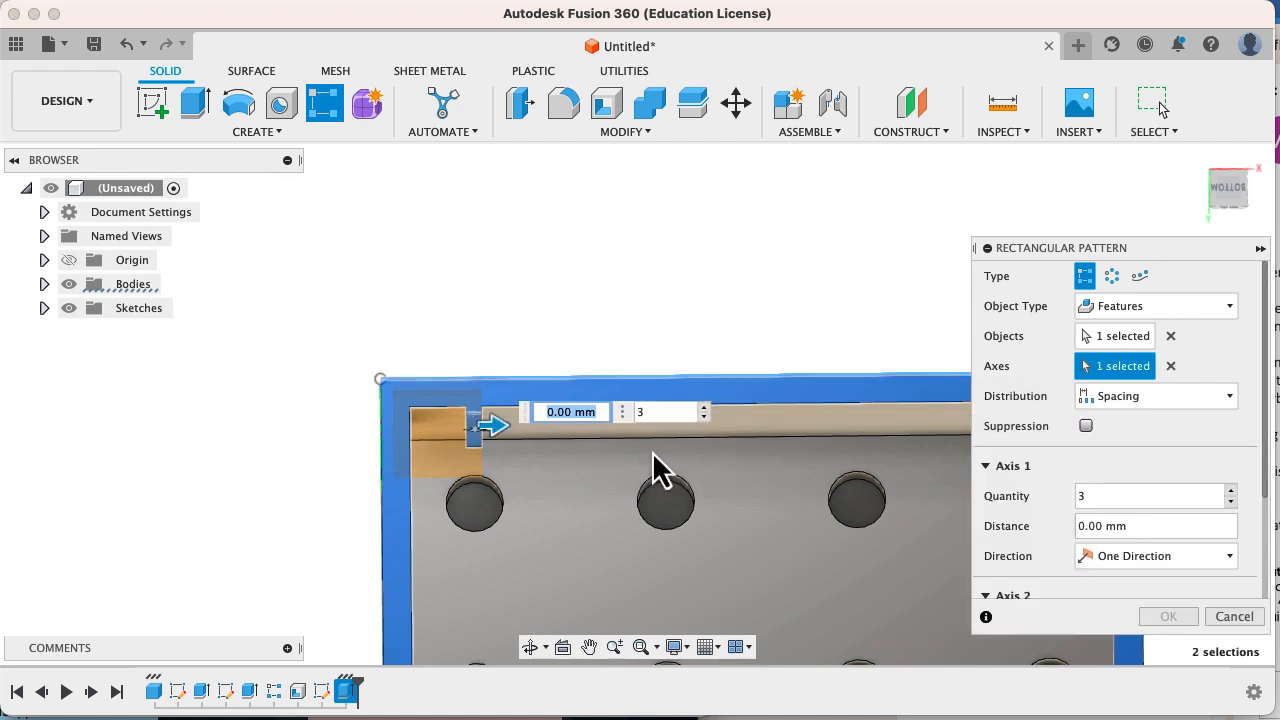
left_click(704, 407)
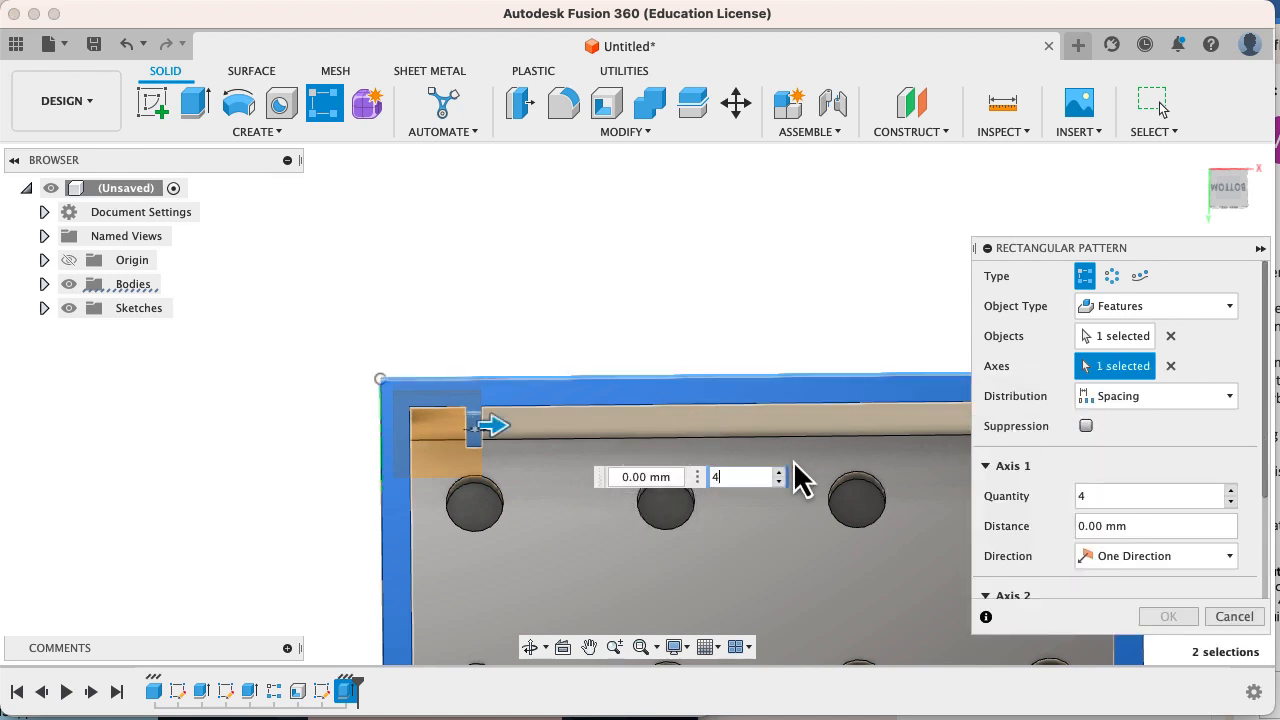
left_click(630, 477)
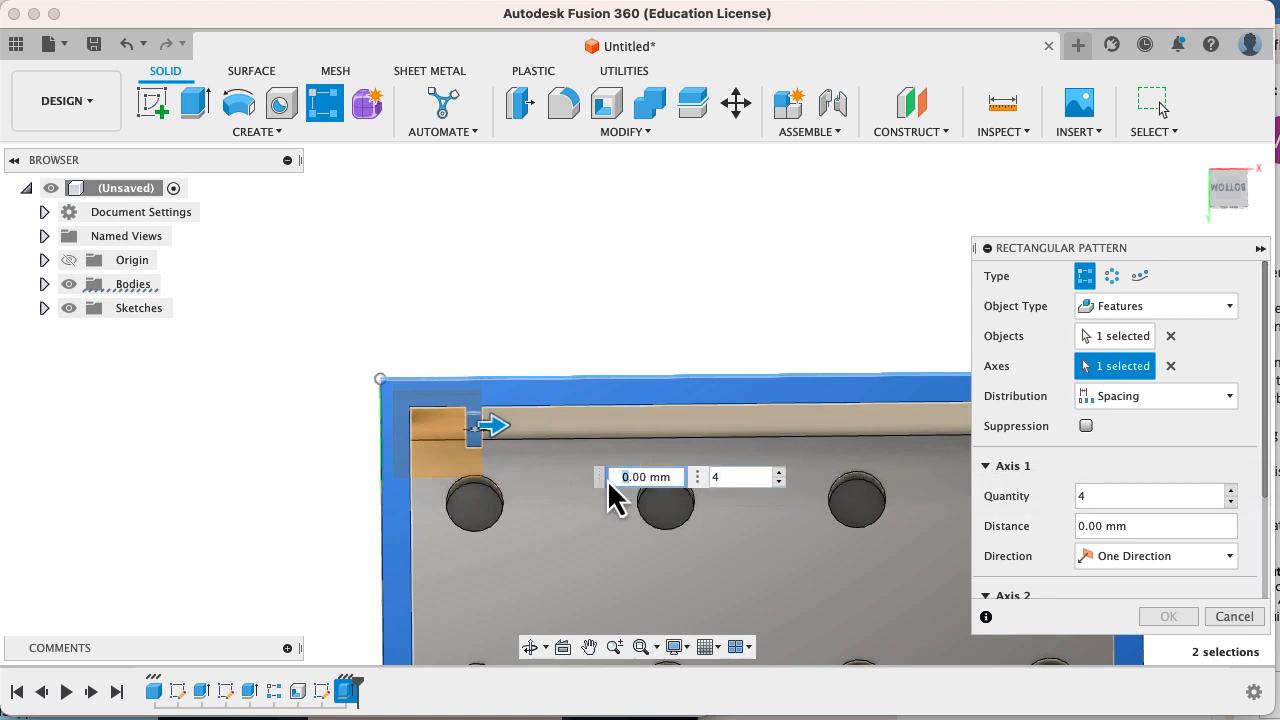
type("8")
key("Return")
scroll(606, 491, "down", 4)
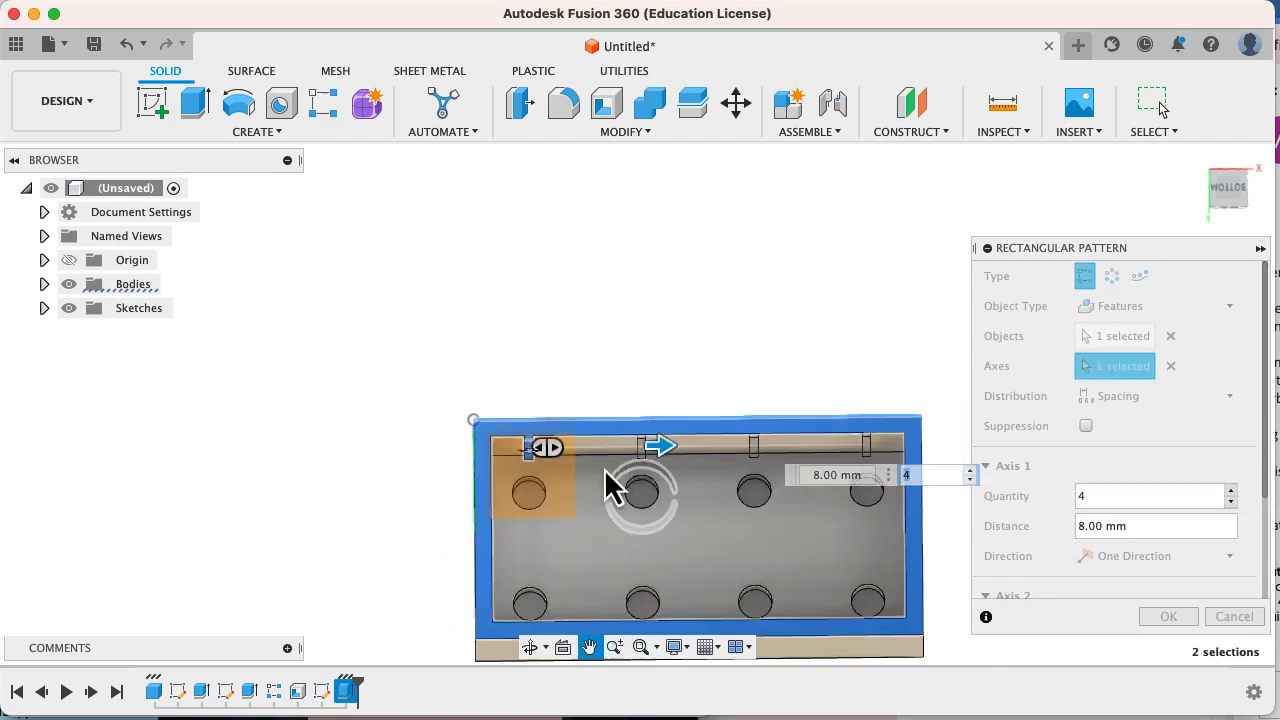
left_click(1163, 618)
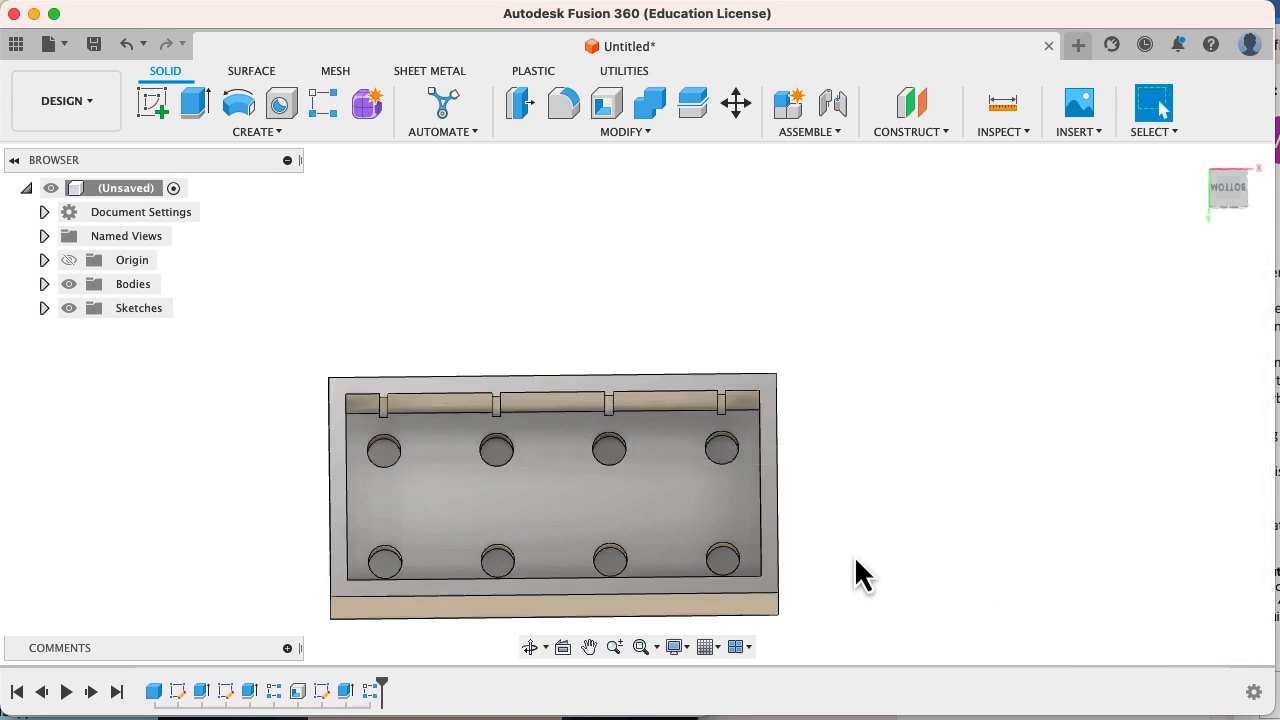
Step: Examine the ribbed wall and the origin's location on the brick by showing the origin geometry and hiding it again
middle_click_drag(686, 414, 820, 334)
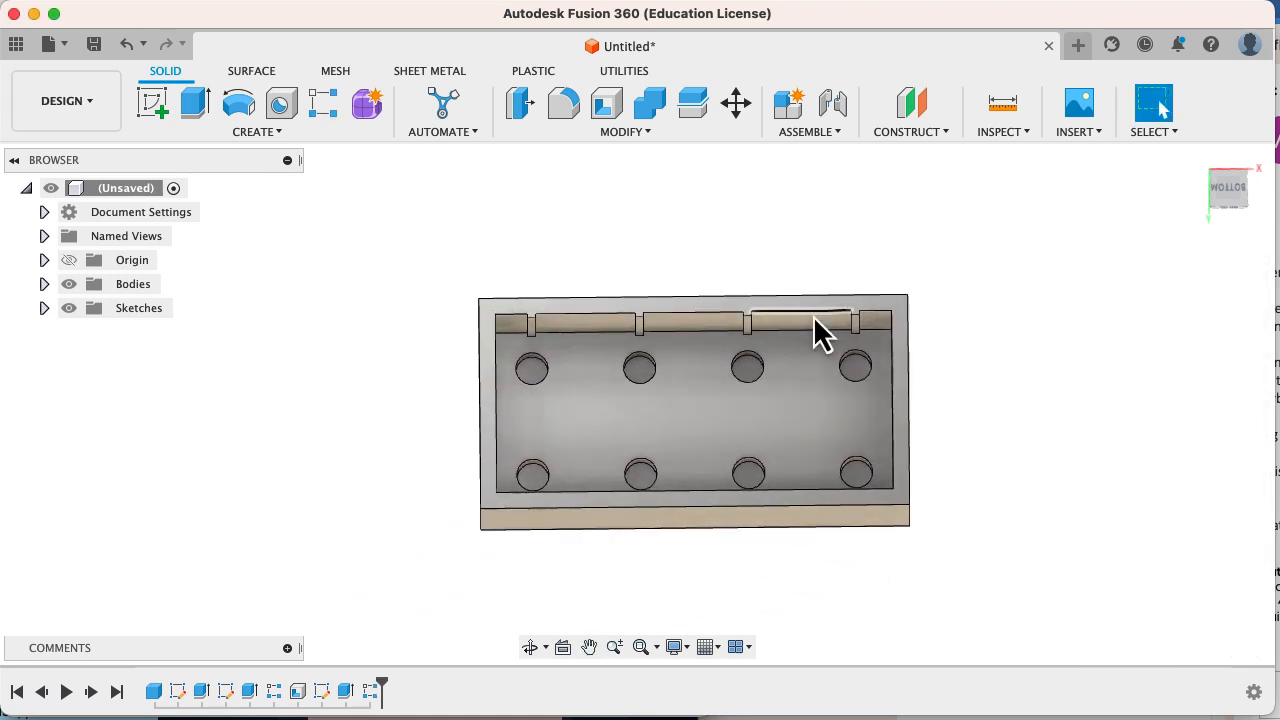
mouse_move(768, 366)
middle_mouse_down("shift")
mouse_move(770, 395)
mouse_move(525, 502)
mouse_move(845, 512)
mouse_move(766, 466)
mouse_move(766, 426)
mouse_move(594, 366)
middle_mouse_up("shift")
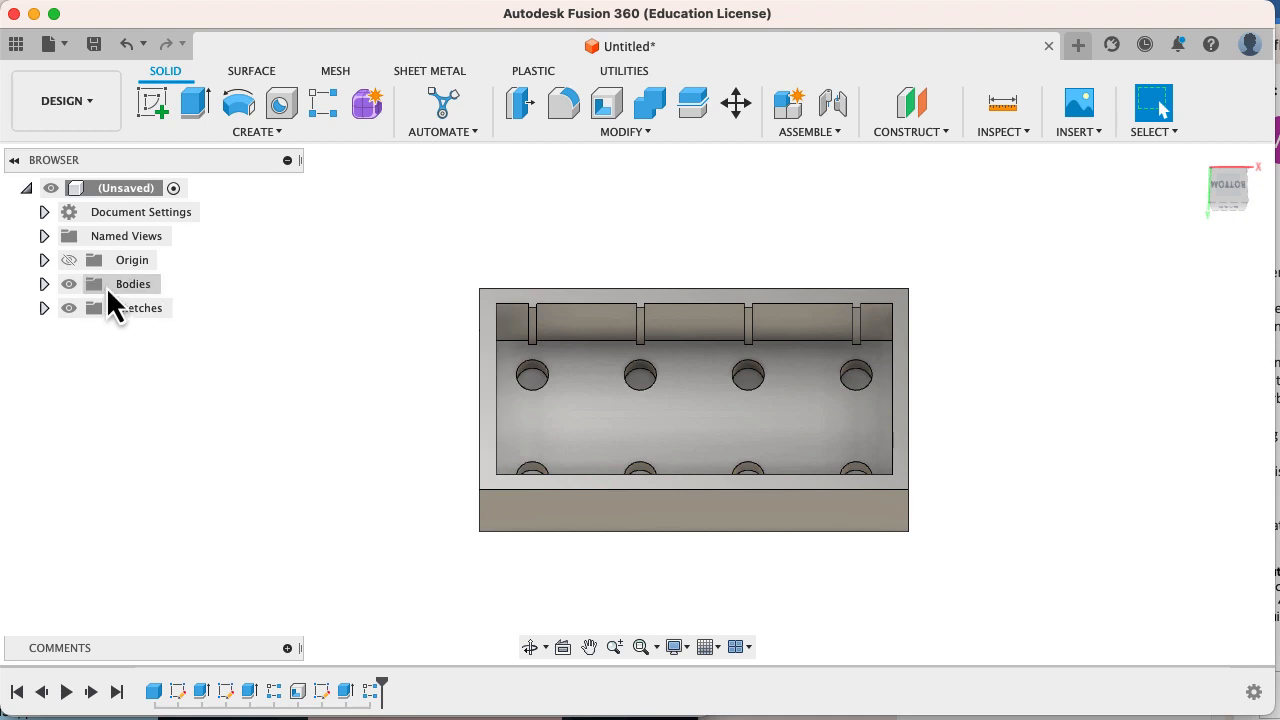
left_click(70, 262)
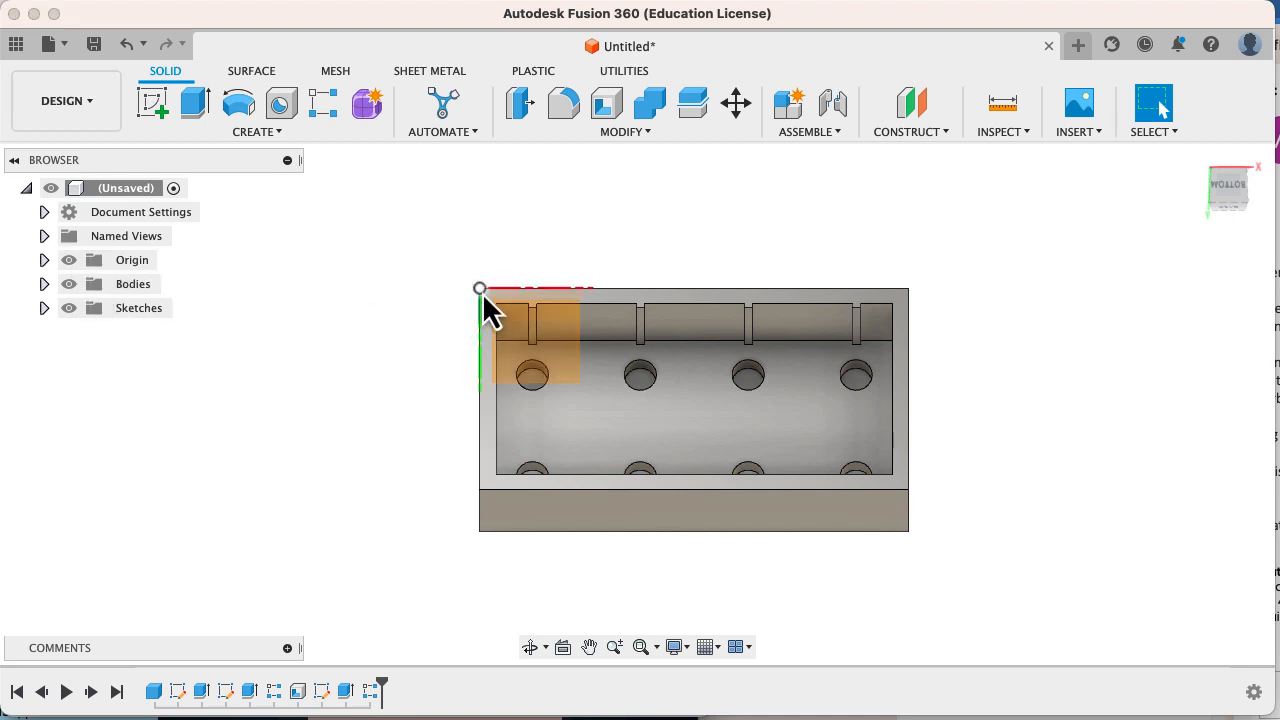
left_click(69, 261)
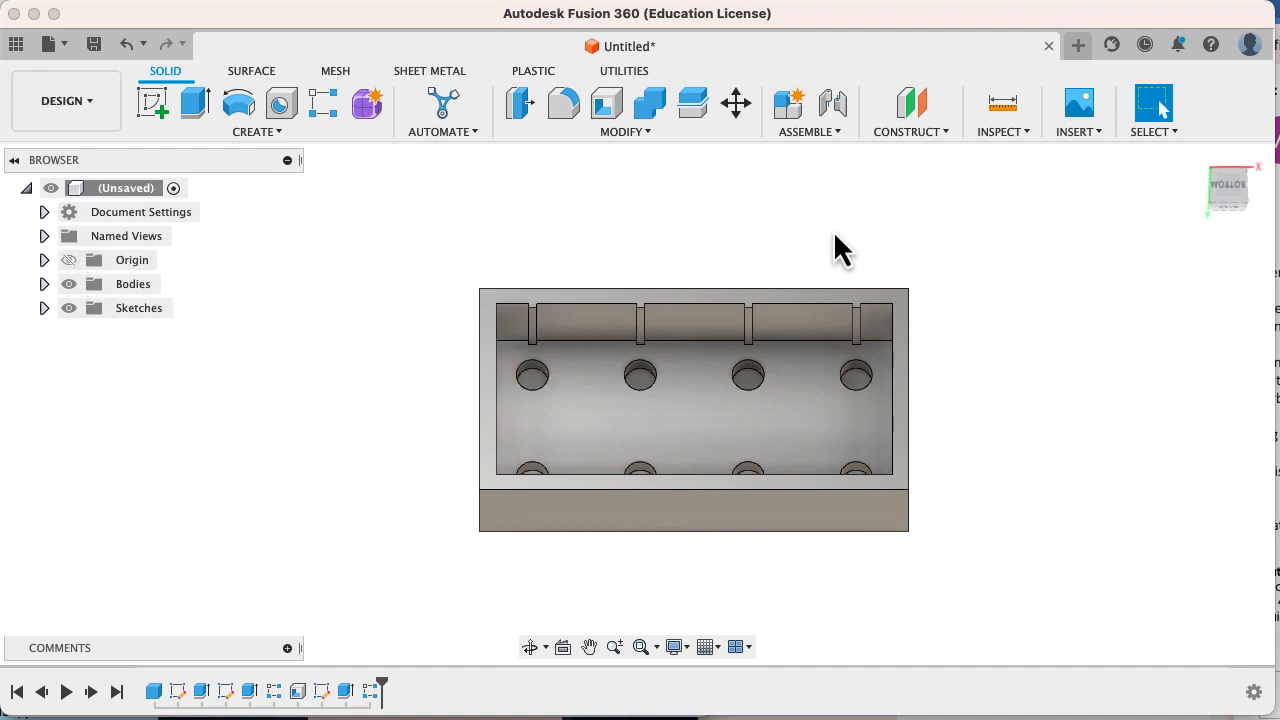
Step: Construct a midplane between the two long outer side faces of the brick
left_click(926, 133)
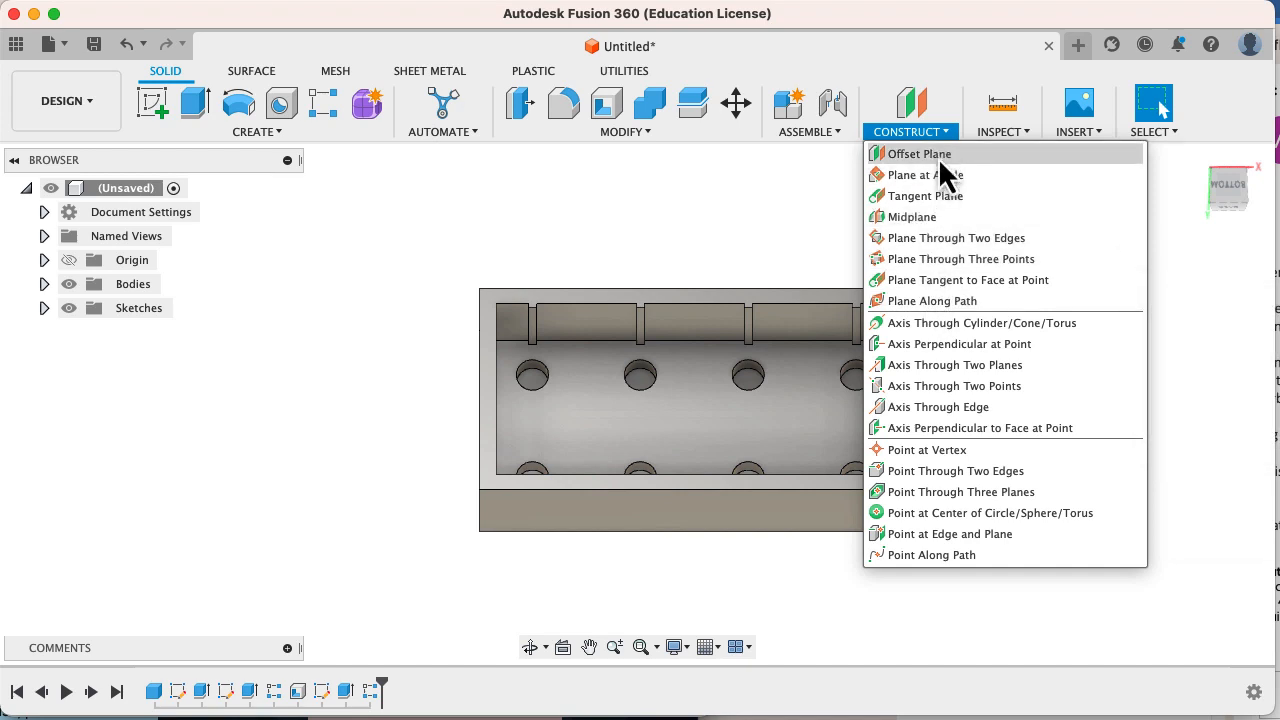
left_click(912, 217)
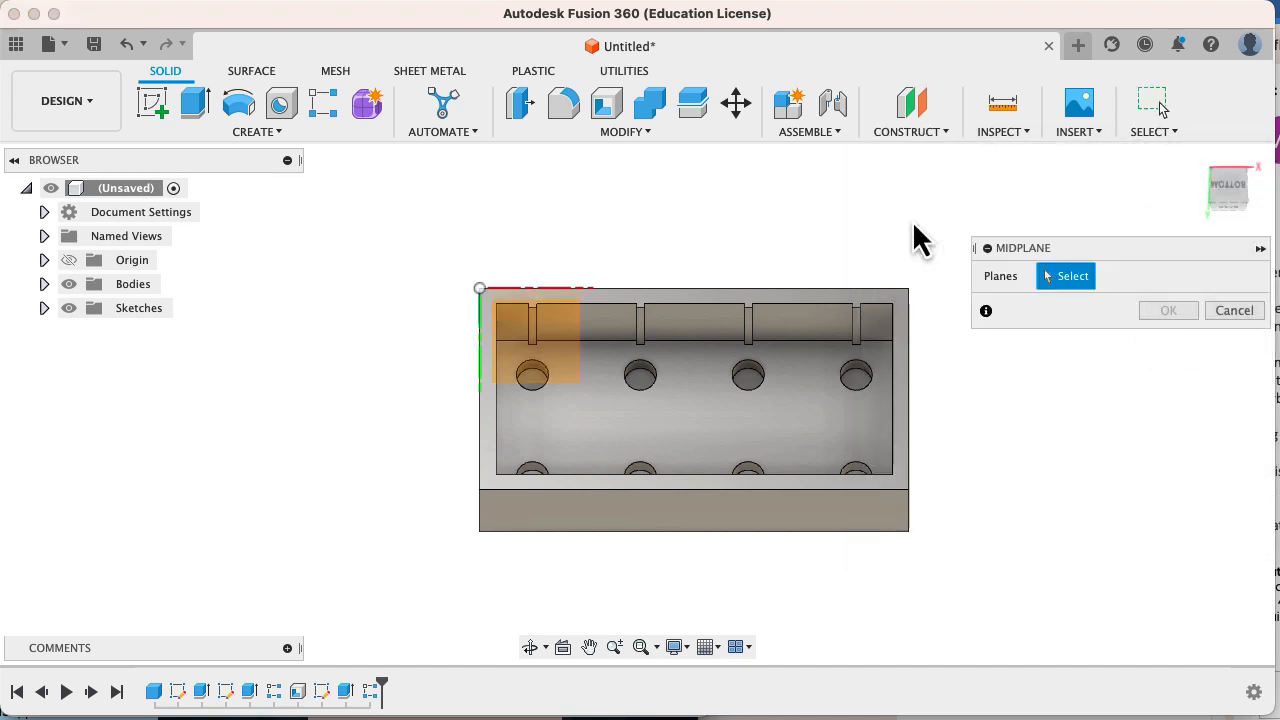
left_click(757, 536)
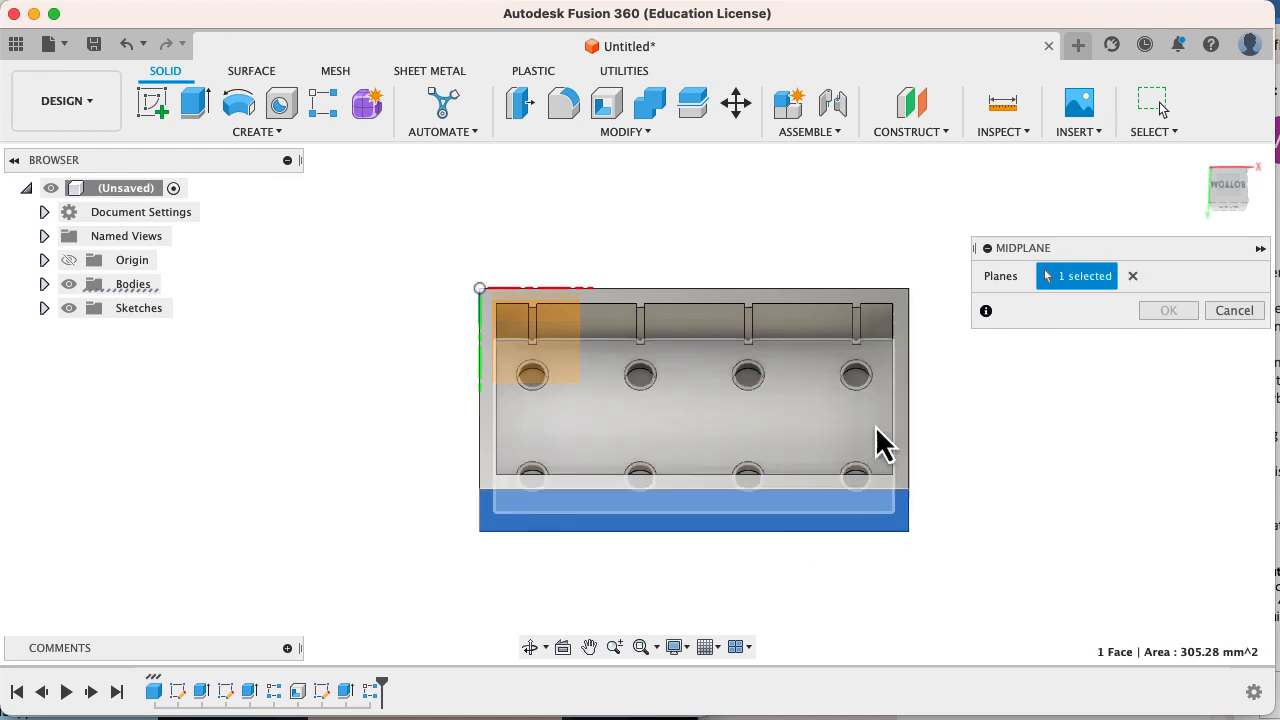
middle_click_drag(886, 391, 855, 367, "shift")
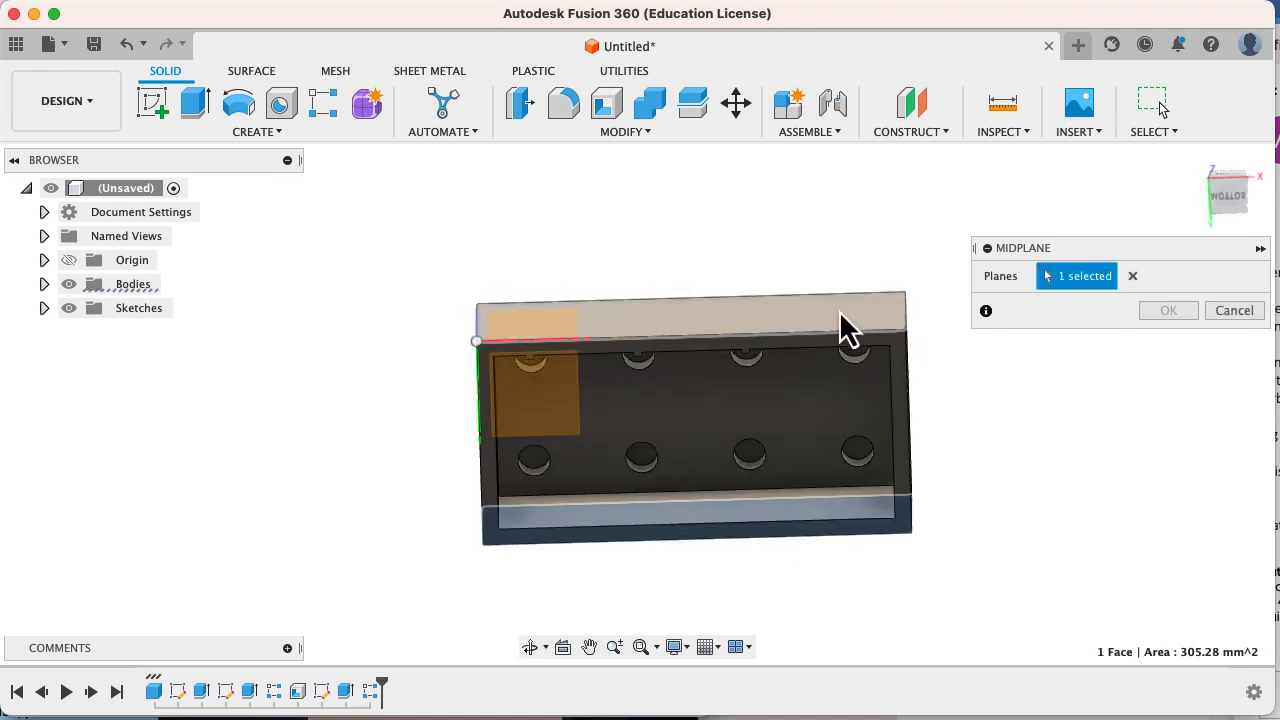
left_click(845, 320)
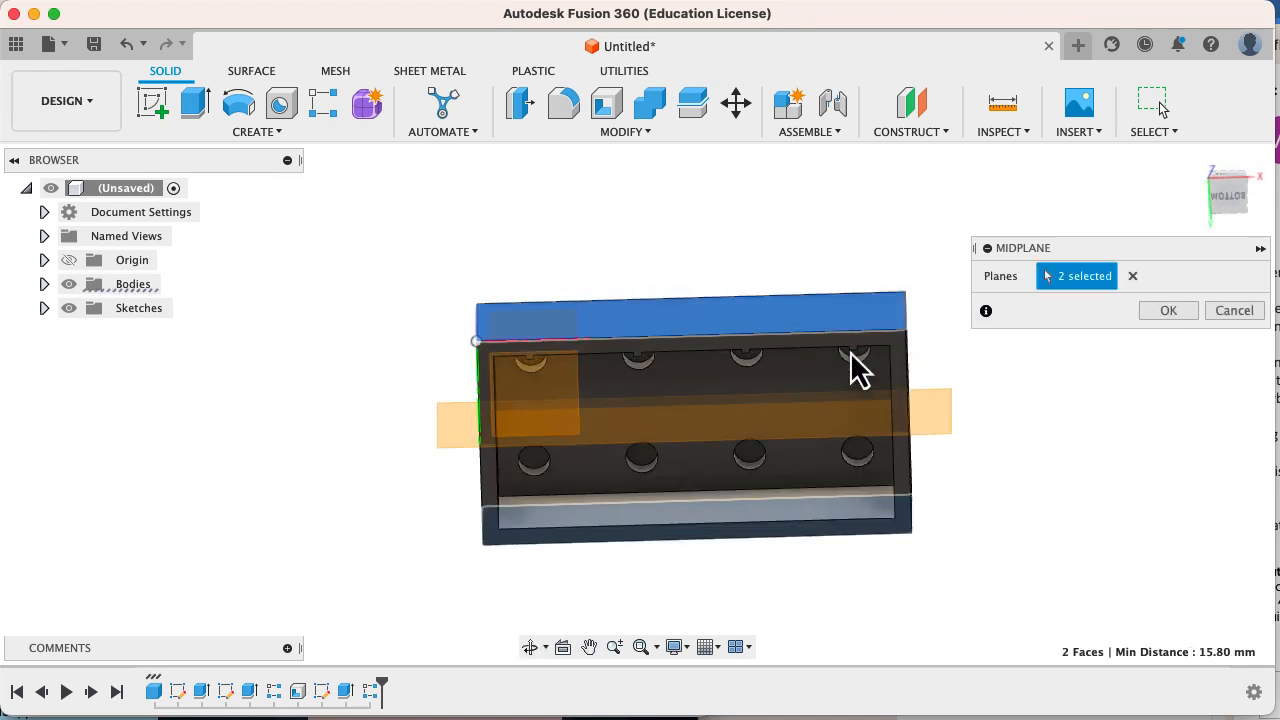
left_click(1168, 311)
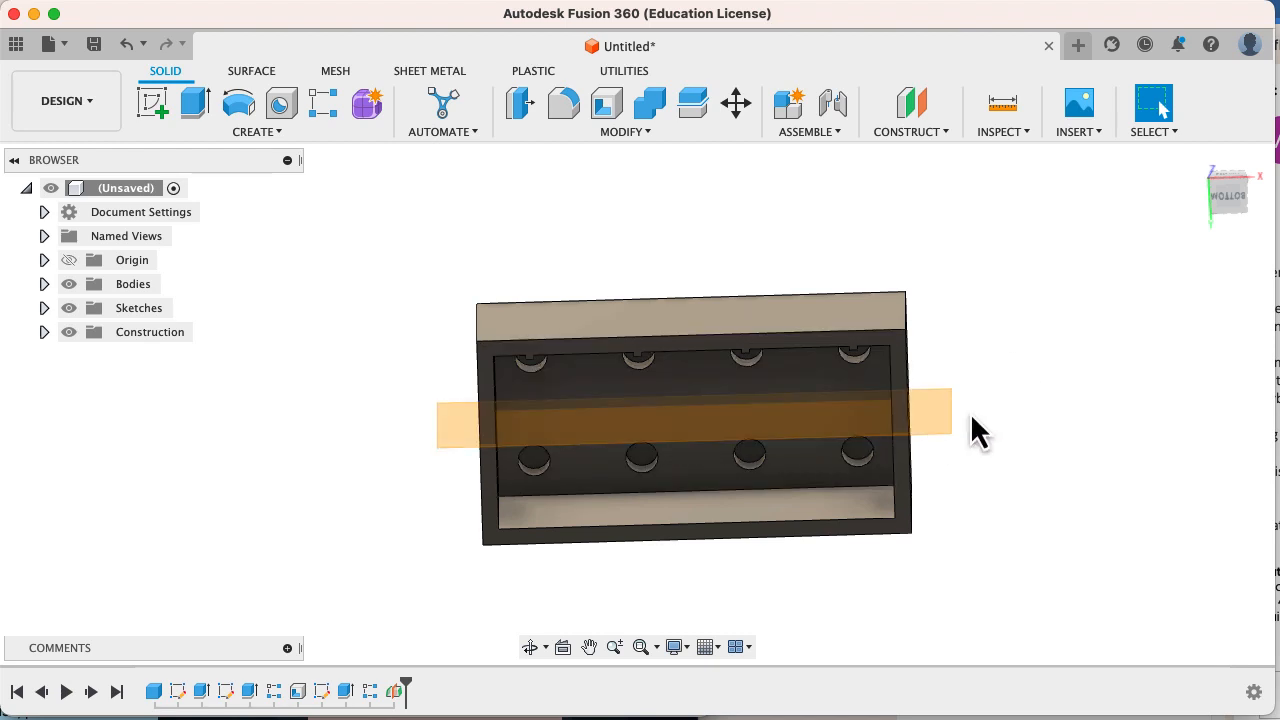
Step: Construct a second midplane between the brick's two short end faces
middle_click_drag(957, 423, 1014, 290, "shift")
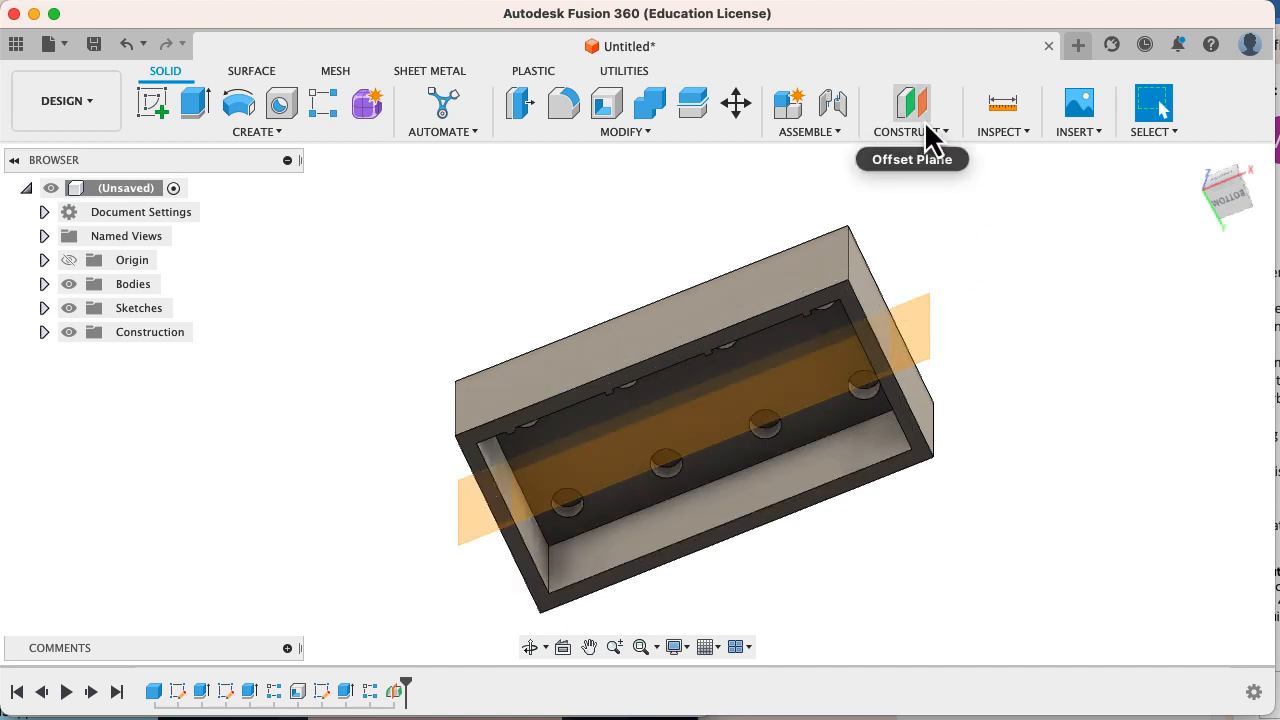
left_click(920, 132)
left_click(914, 222)
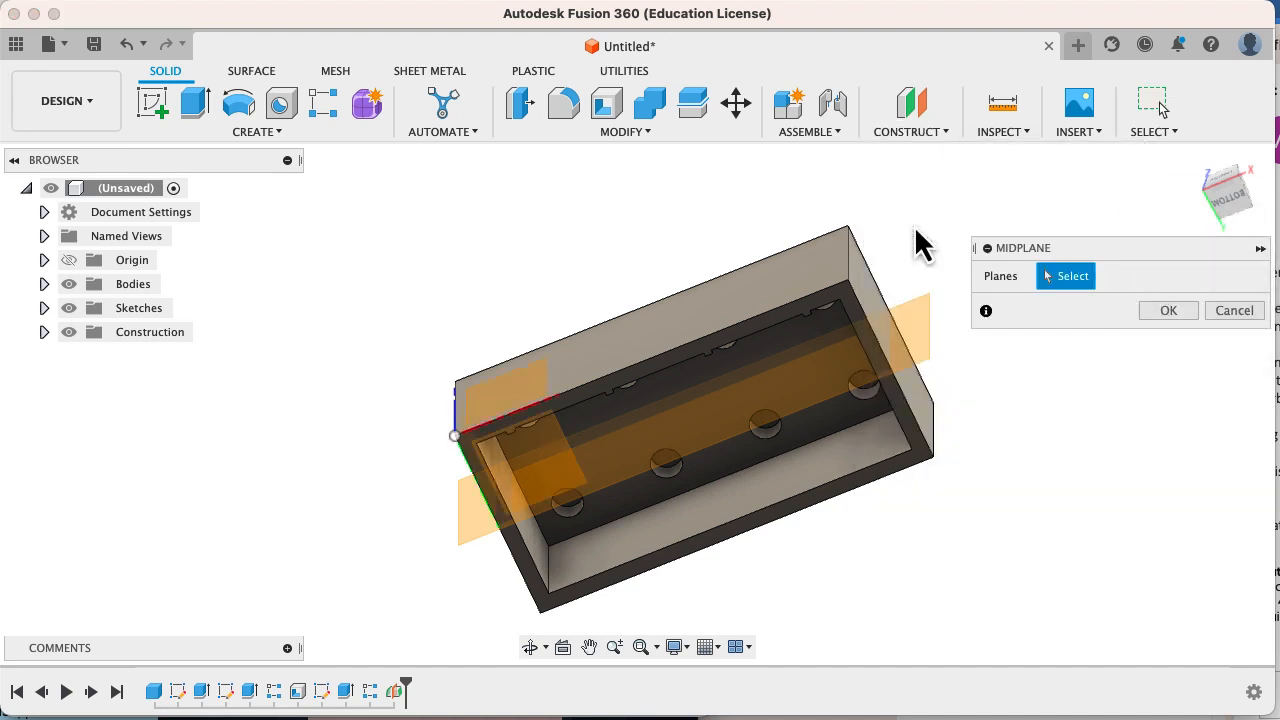
left_click(874, 300)
middle_click_drag(874, 300, 771, 249, "shift")
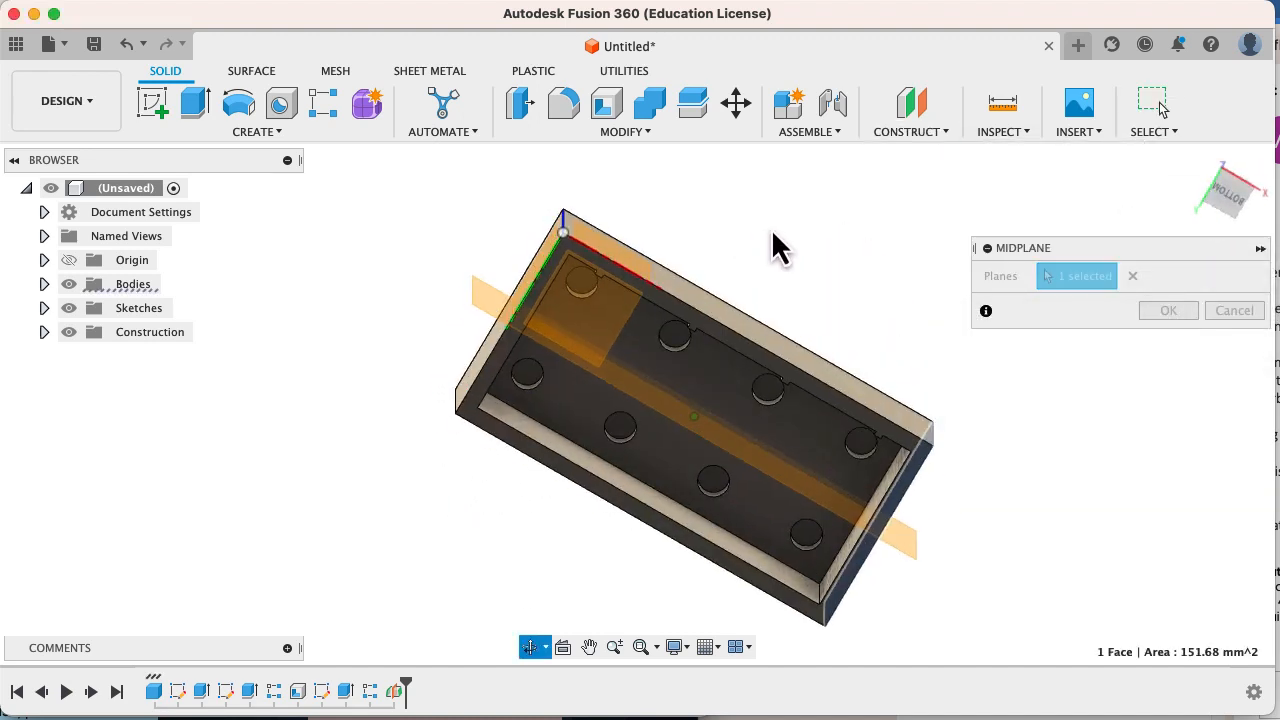
left_click(546, 281)
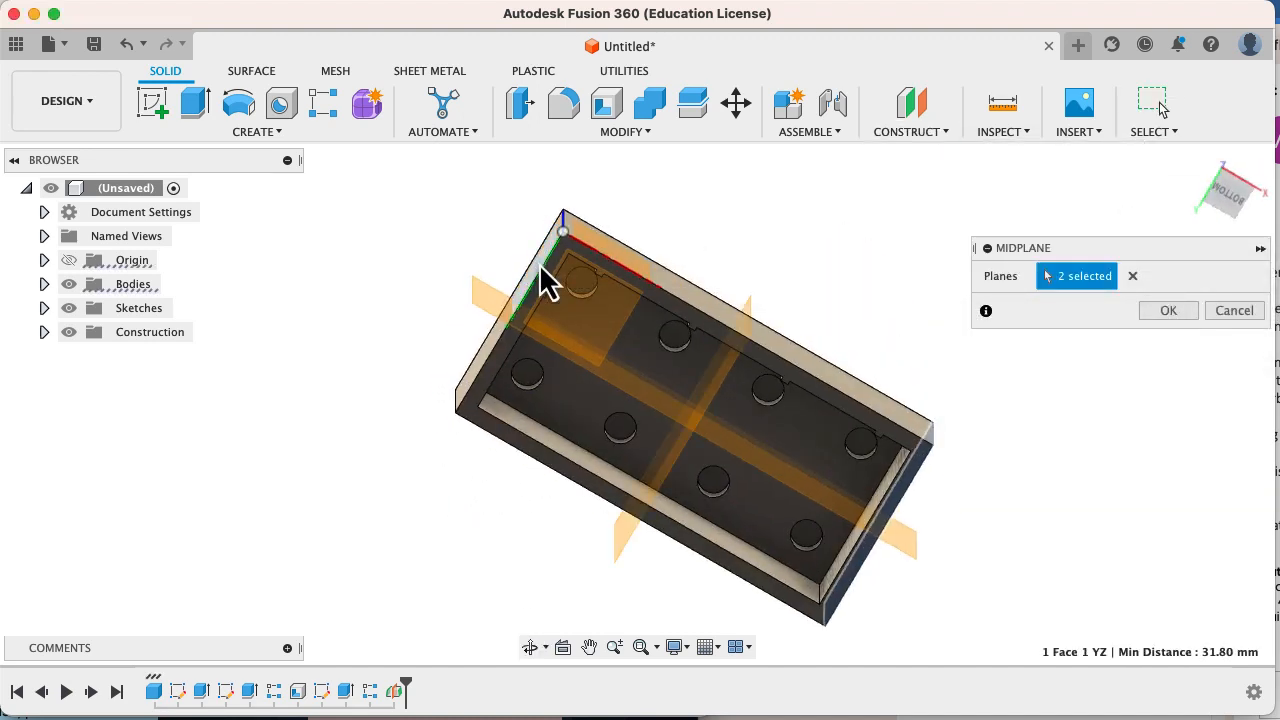
left_click(1162, 314)
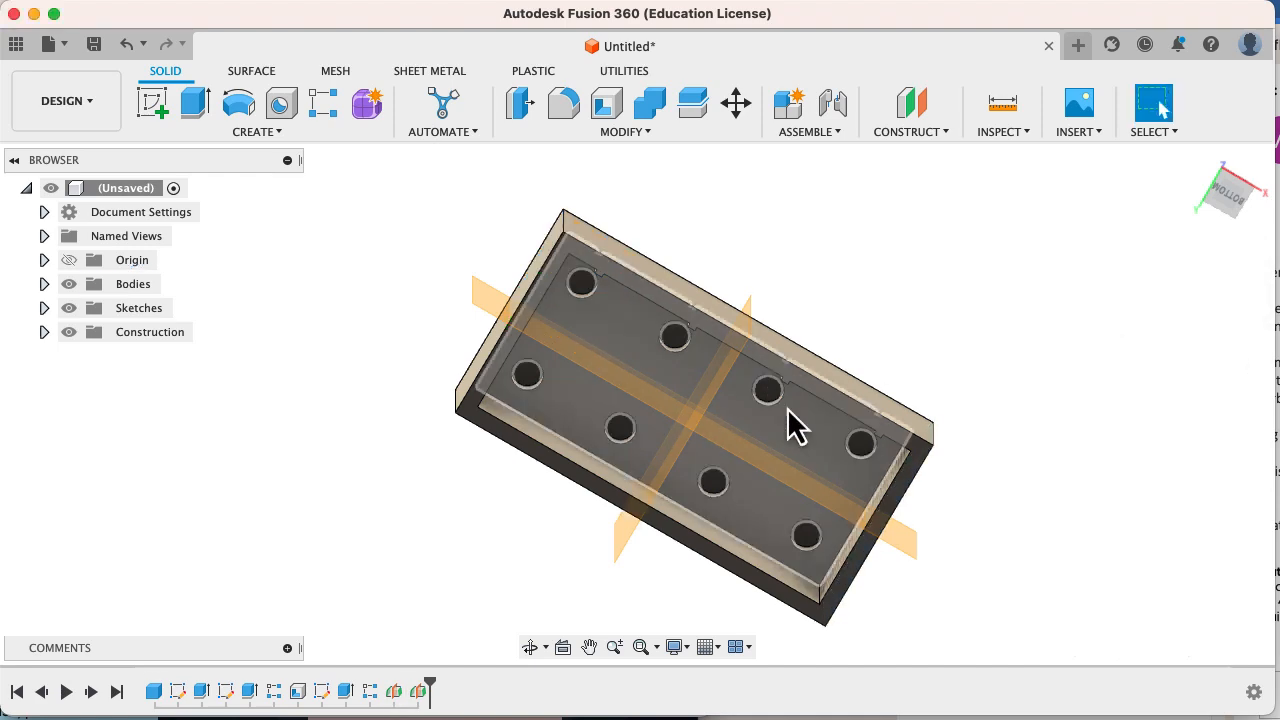
Step: Mirror the rib extrusion and its rectangular pattern as features across the lengthwise midplane onto the opposite long wall
middle_click_drag(780, 391, 814, 314, "shift")
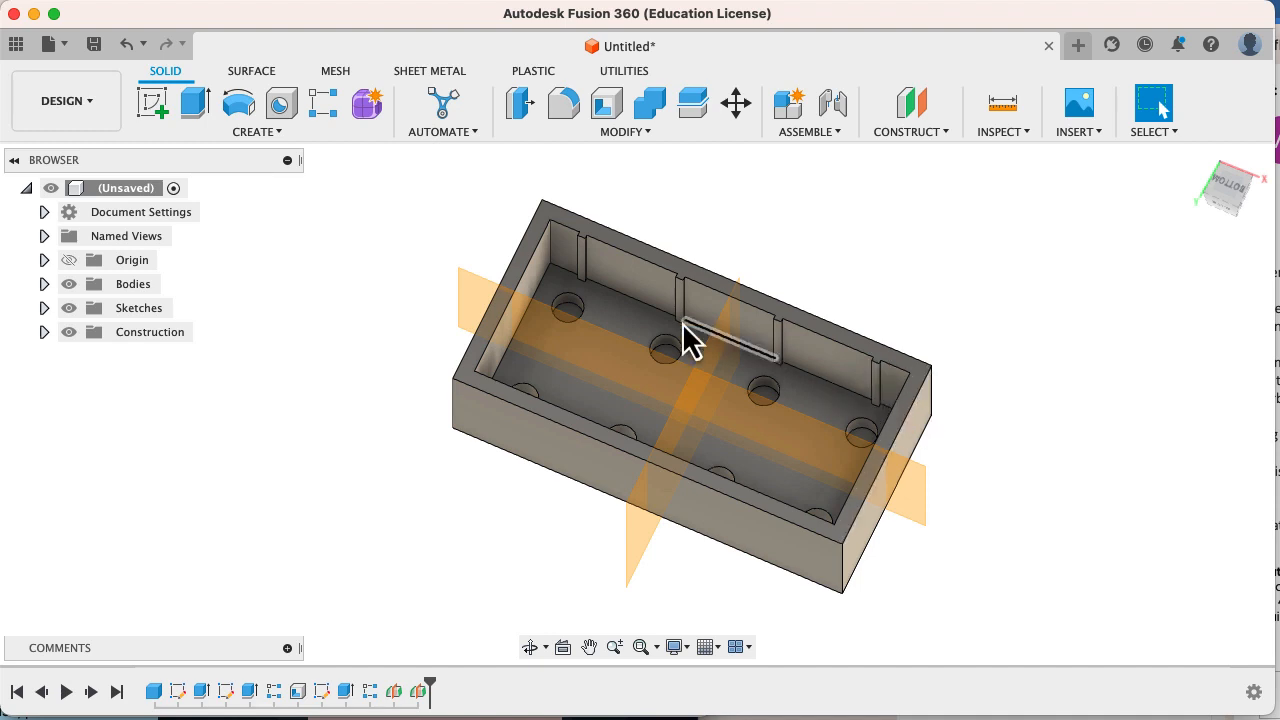
left_click(255, 132)
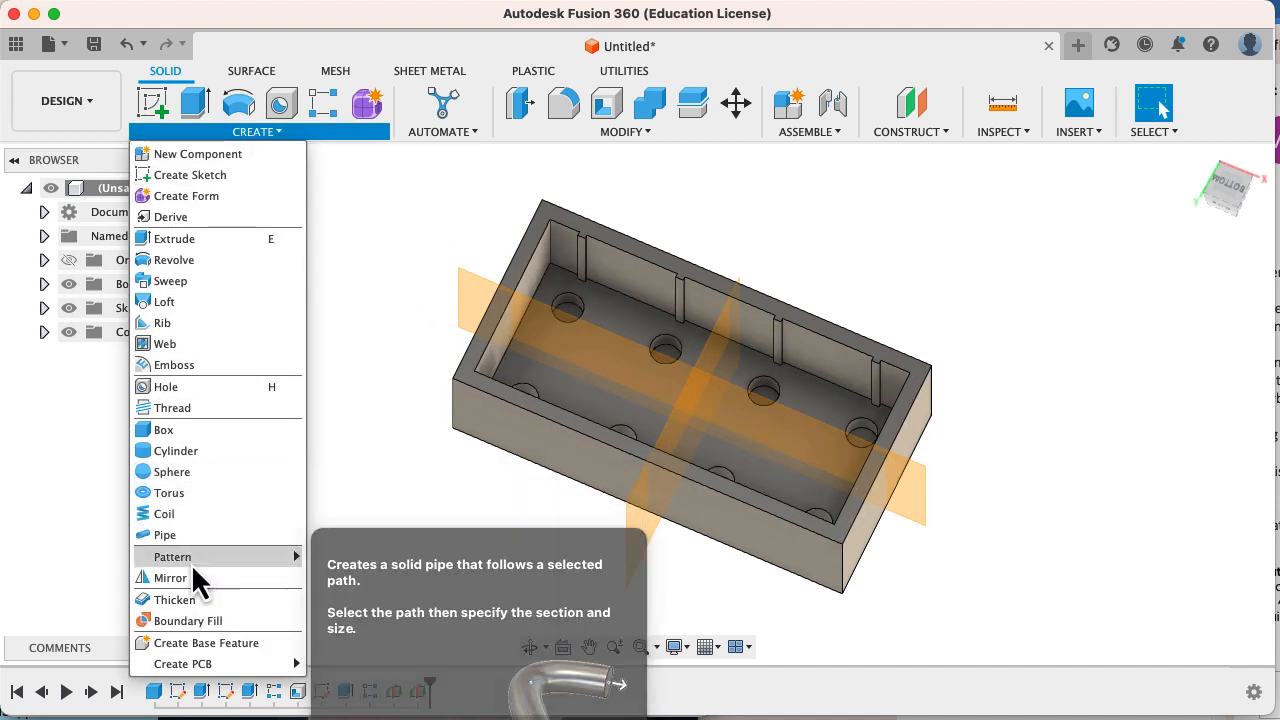
left_click(191, 577)
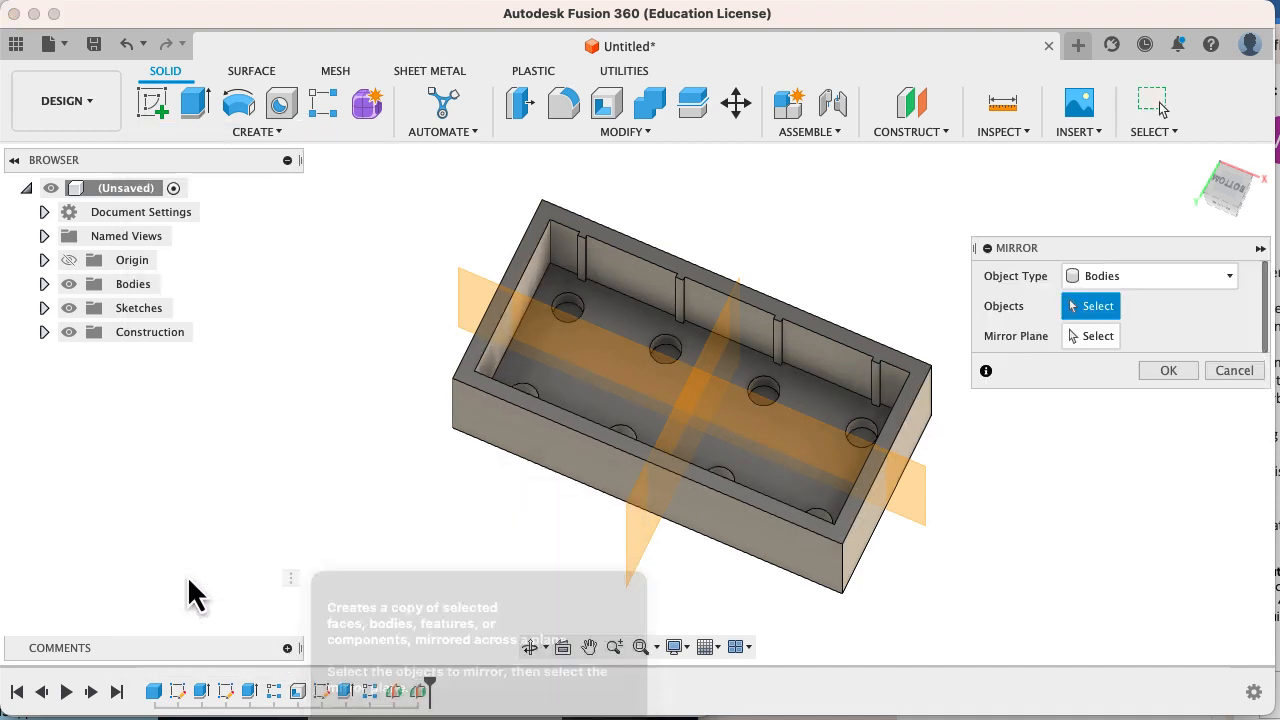
left_click(1118, 278)
left_click(1108, 343)
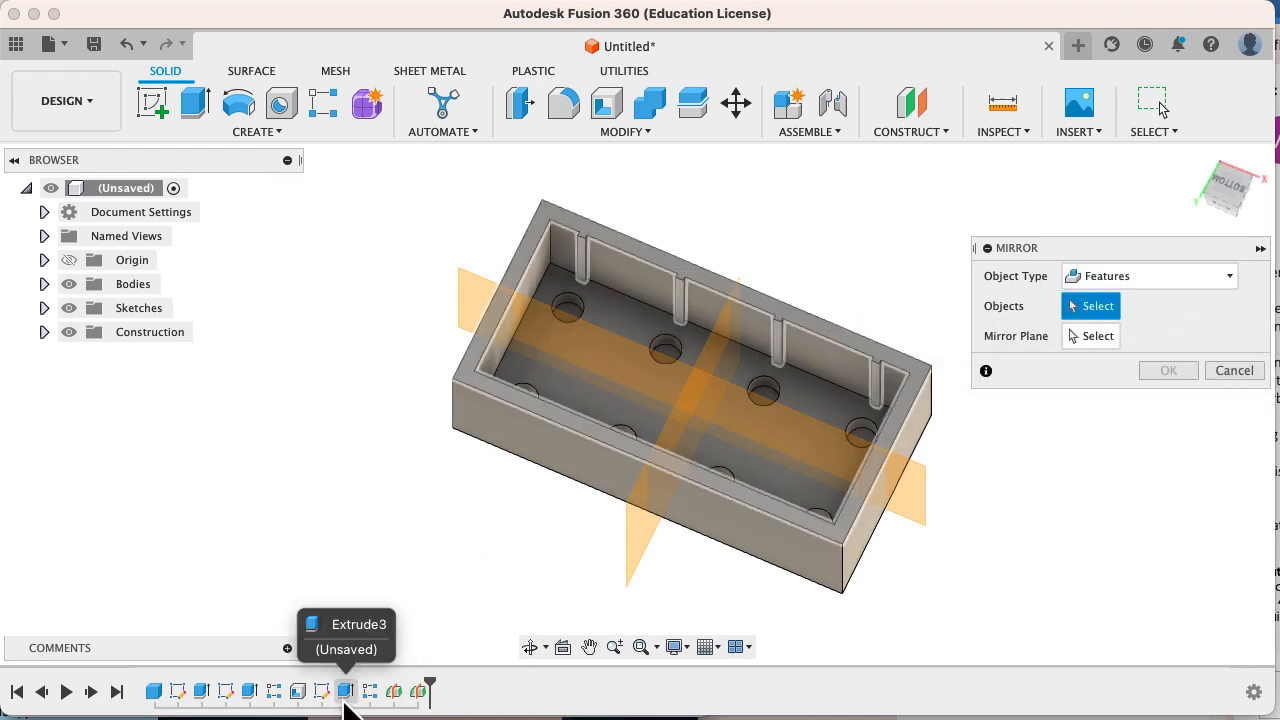
left_click(345, 698)
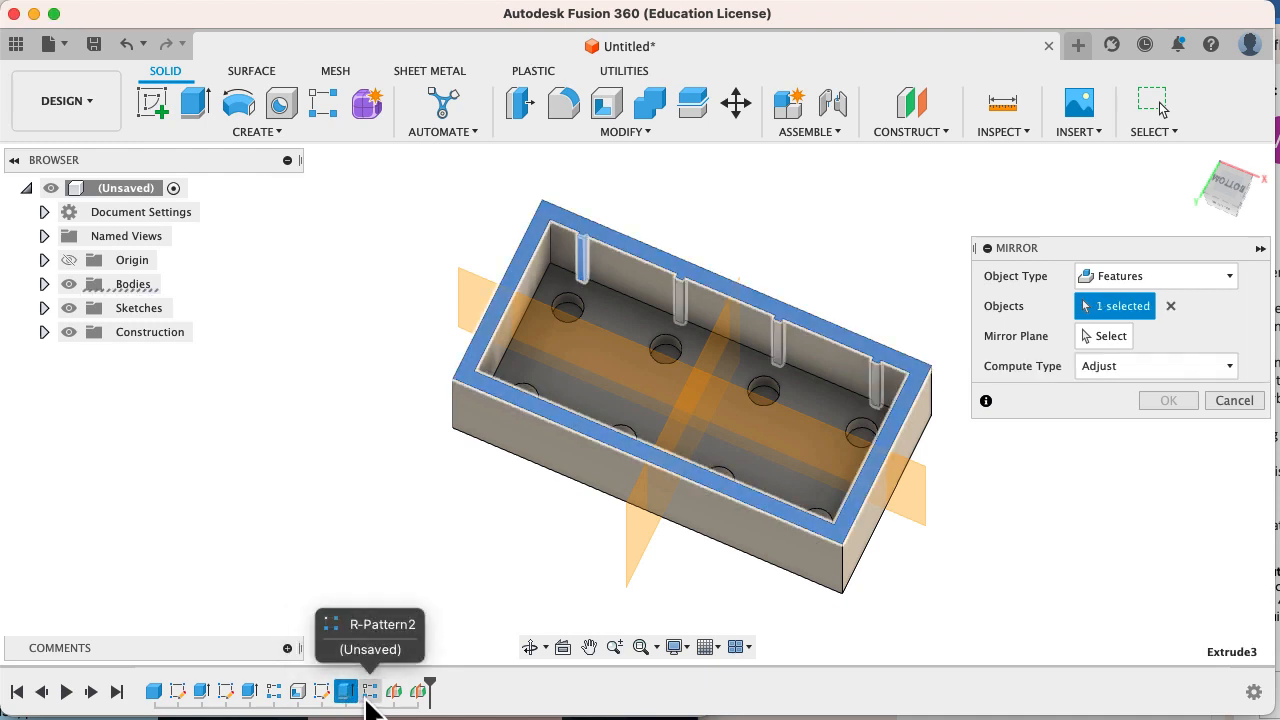
left_click(370, 693)
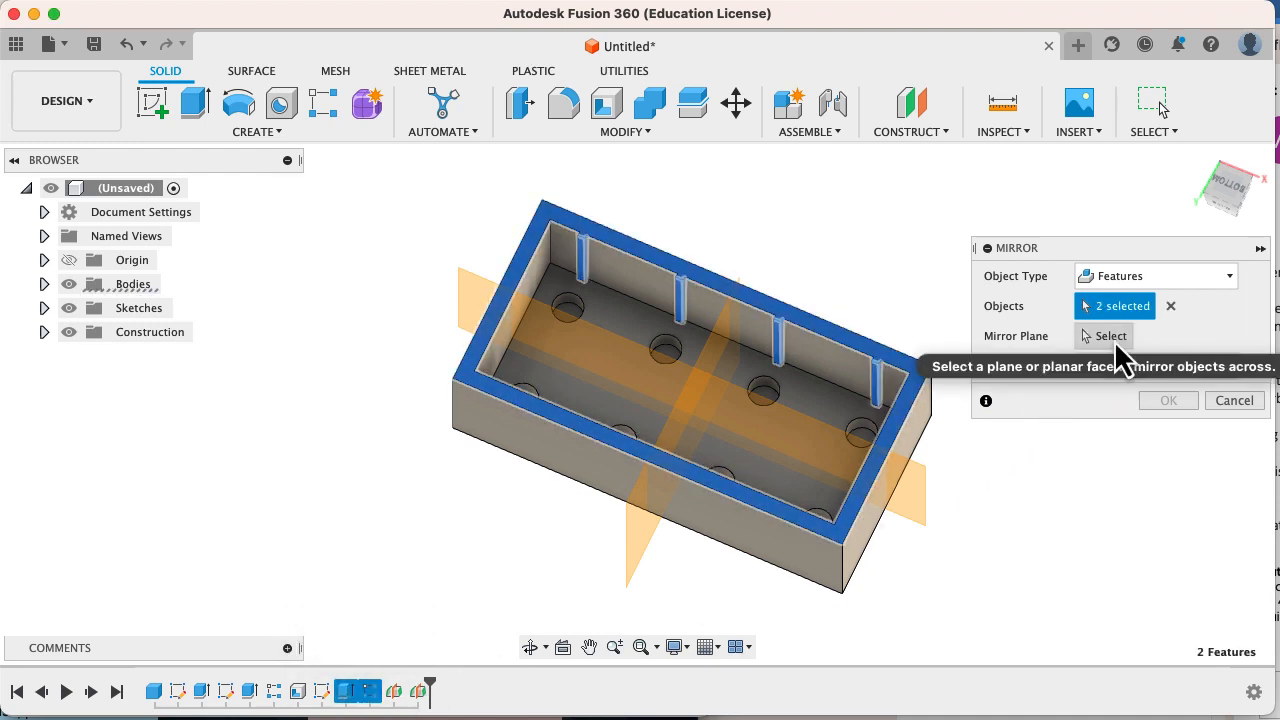
left_click(1105, 336)
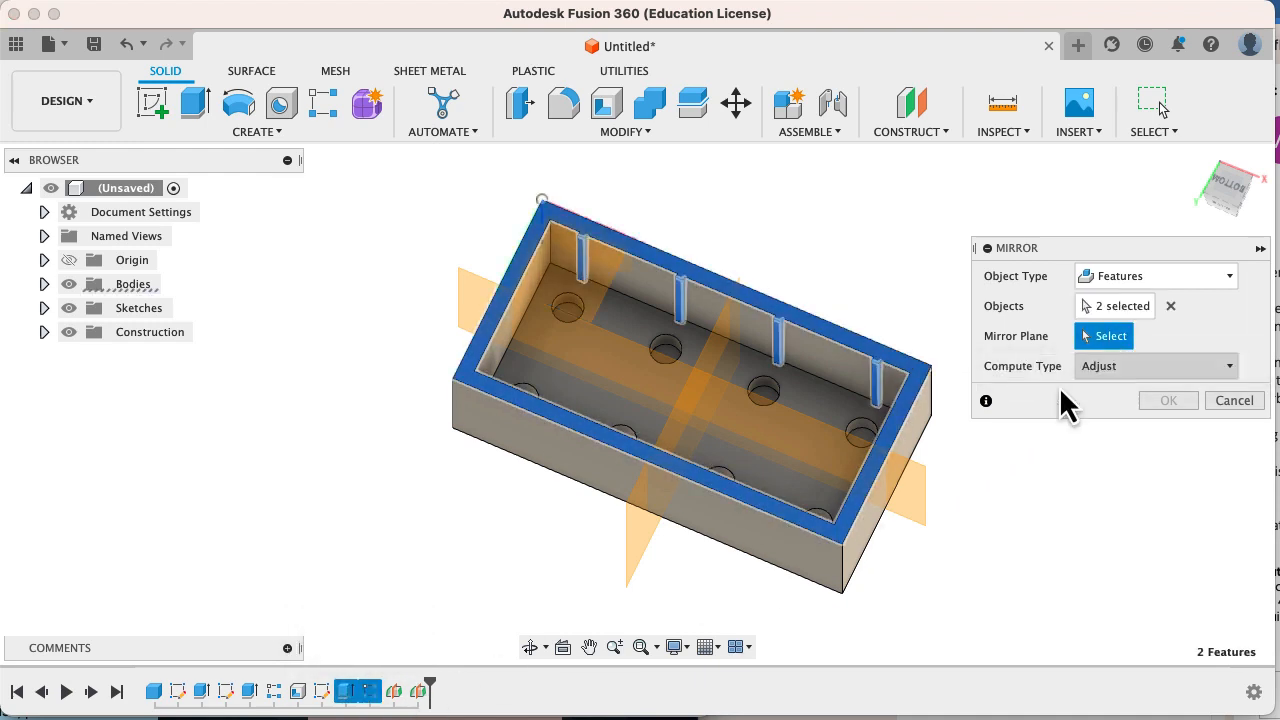
left_click(922, 497)
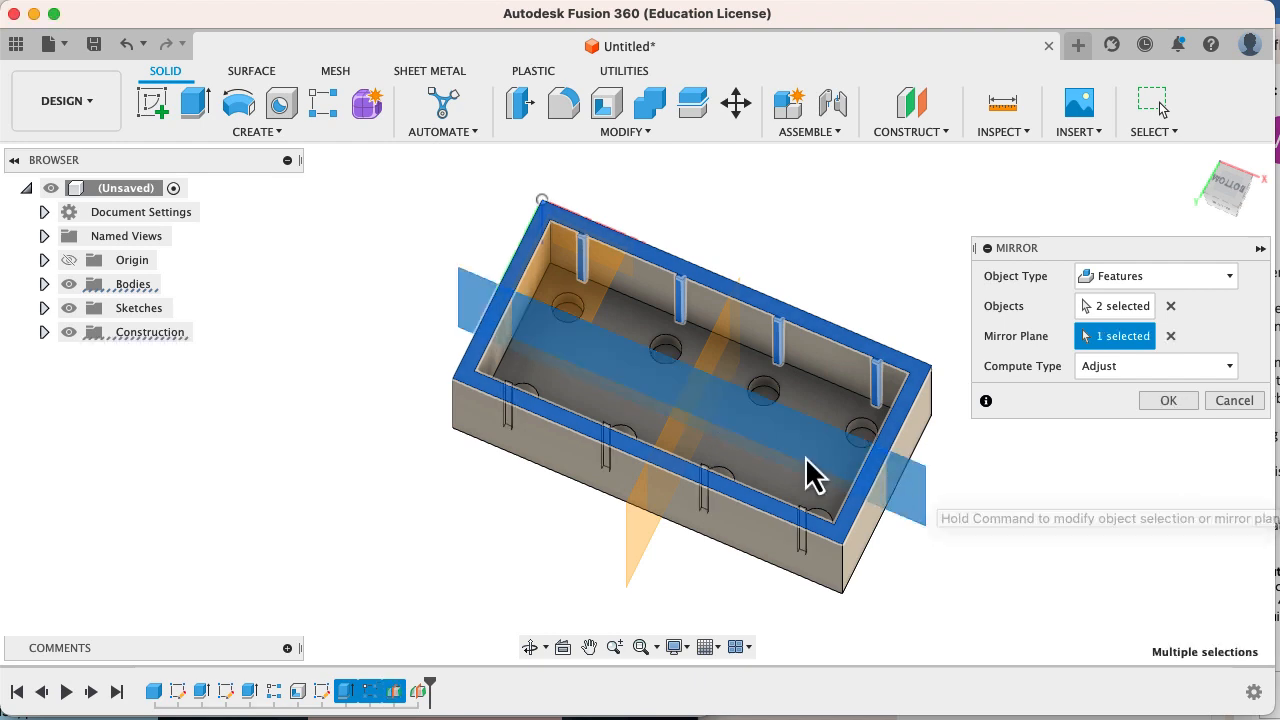
left_click(1166, 401)
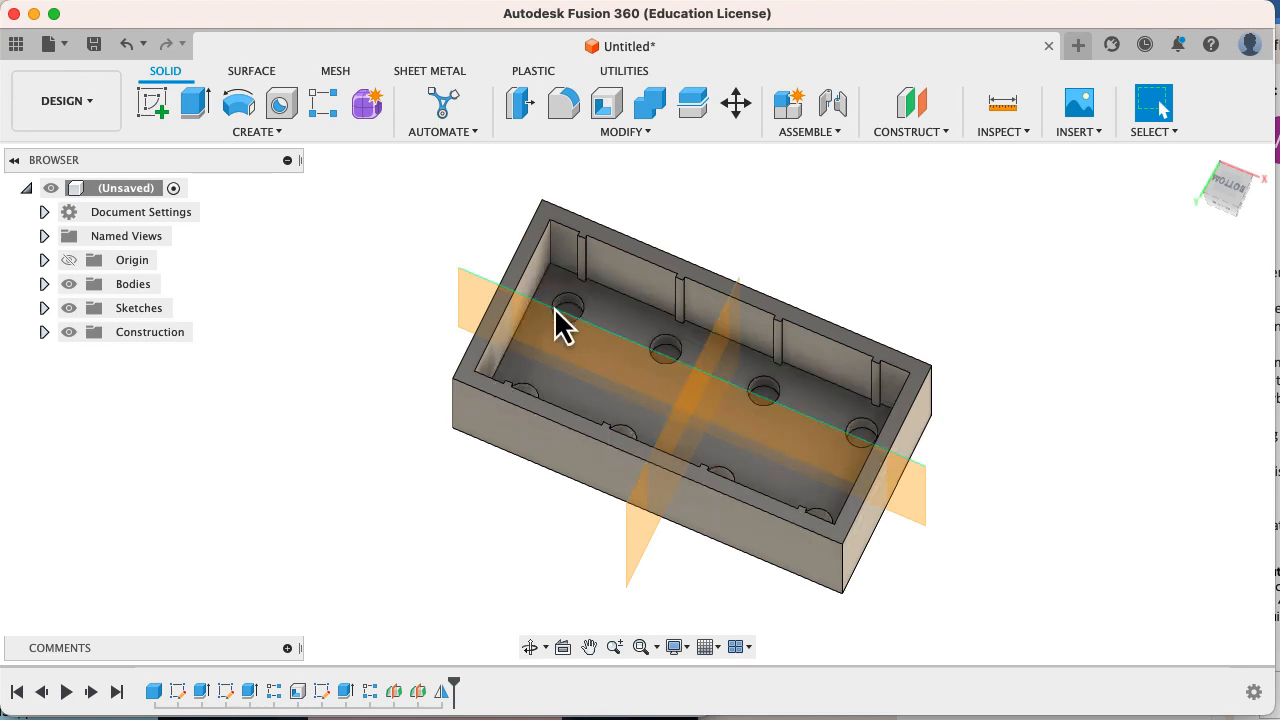
Step: Start a sketch on the brick's open rim face and draw a rectangle 0.6 mm along the short inner wall and 0.3 mm deep, beside the corner hole
middle_click_drag(558, 305, 590, 323, "shift")
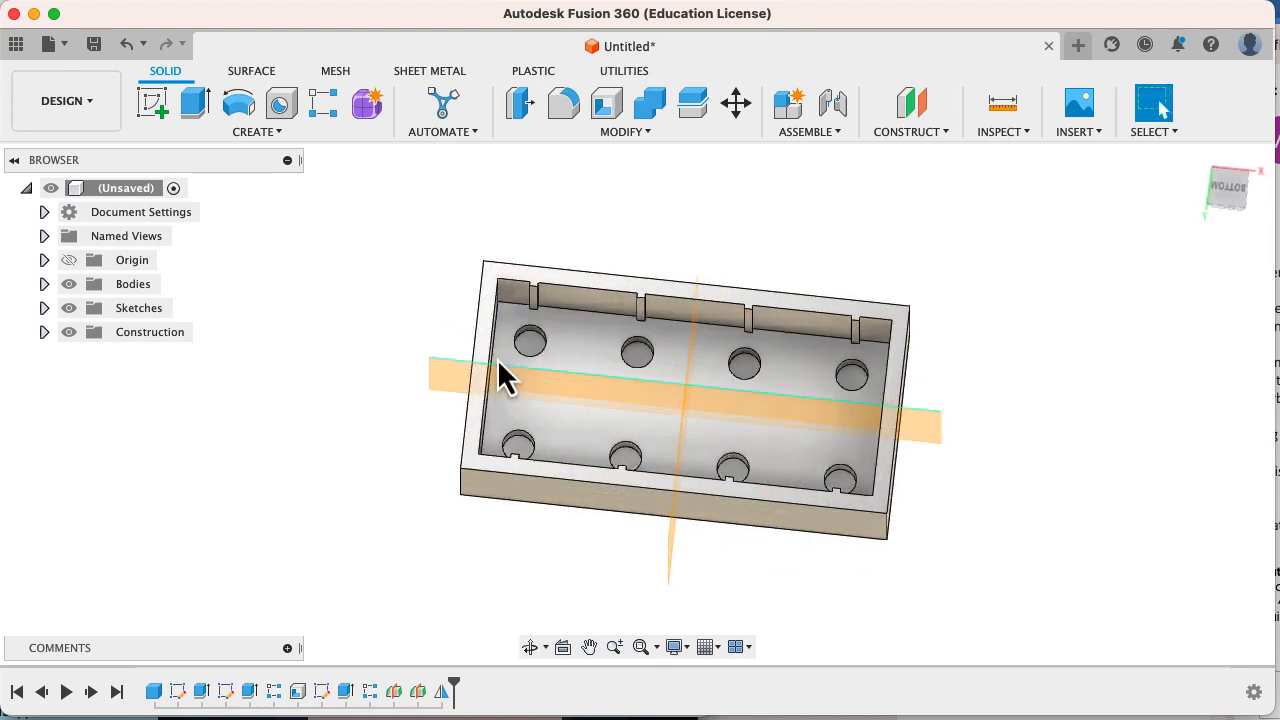
scroll(499, 350, "up", 3)
left_click(484, 296)
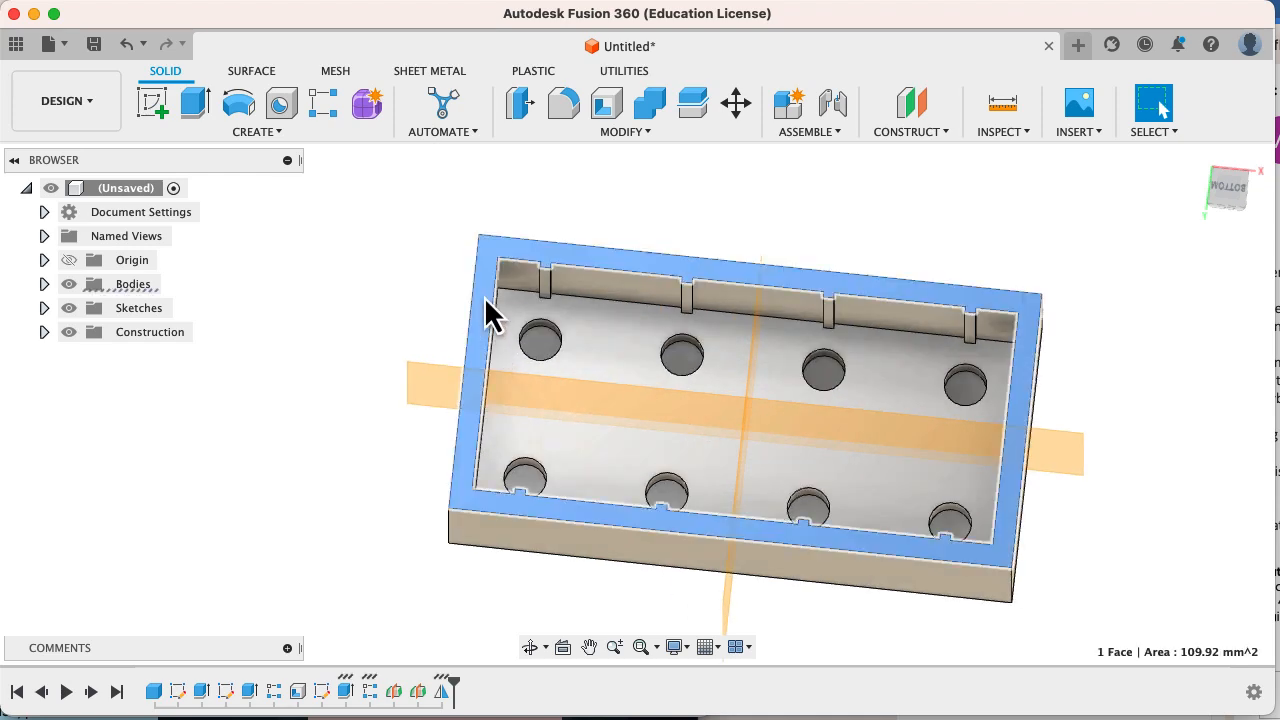
left_click(155, 110)
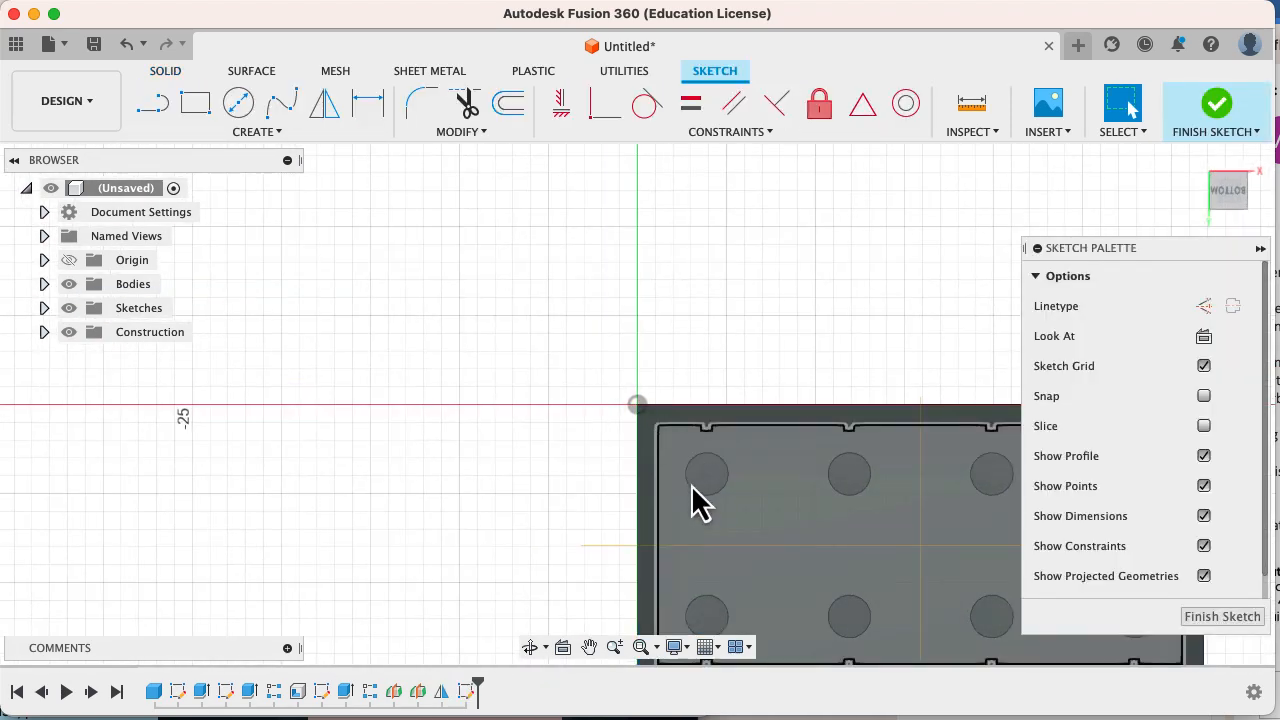
key("r")
left_click(657, 462)
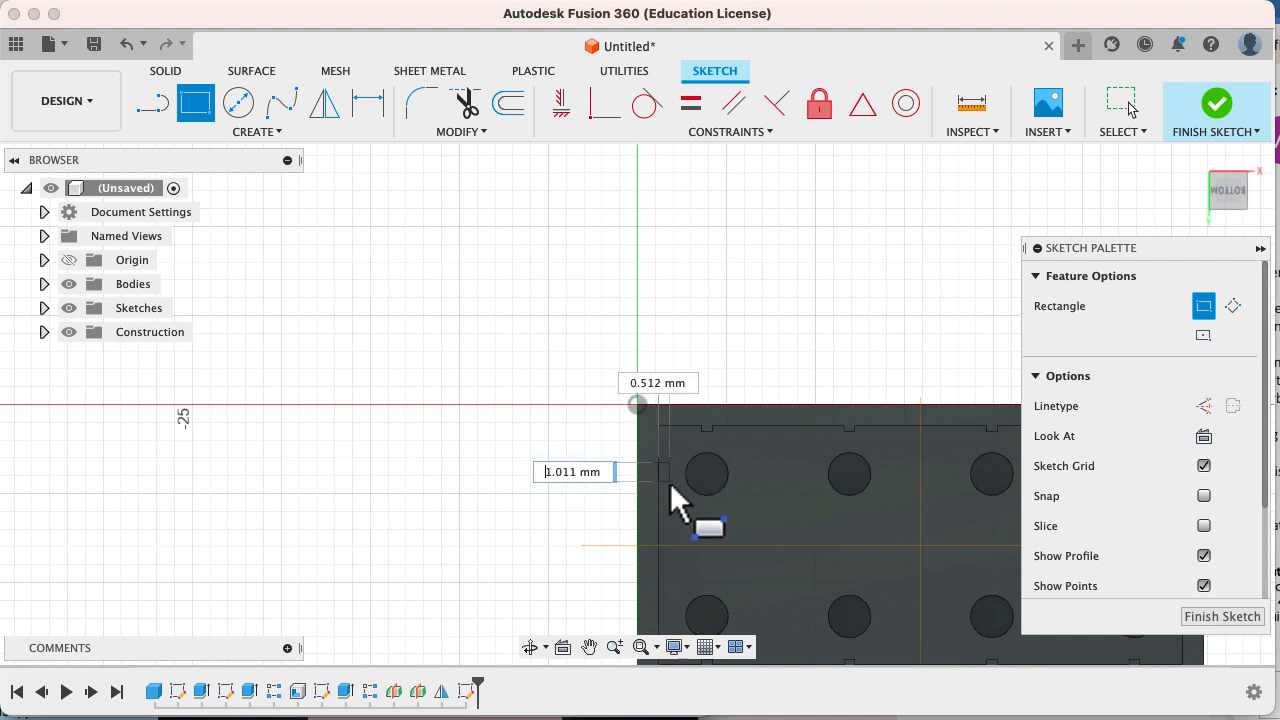
type(",")
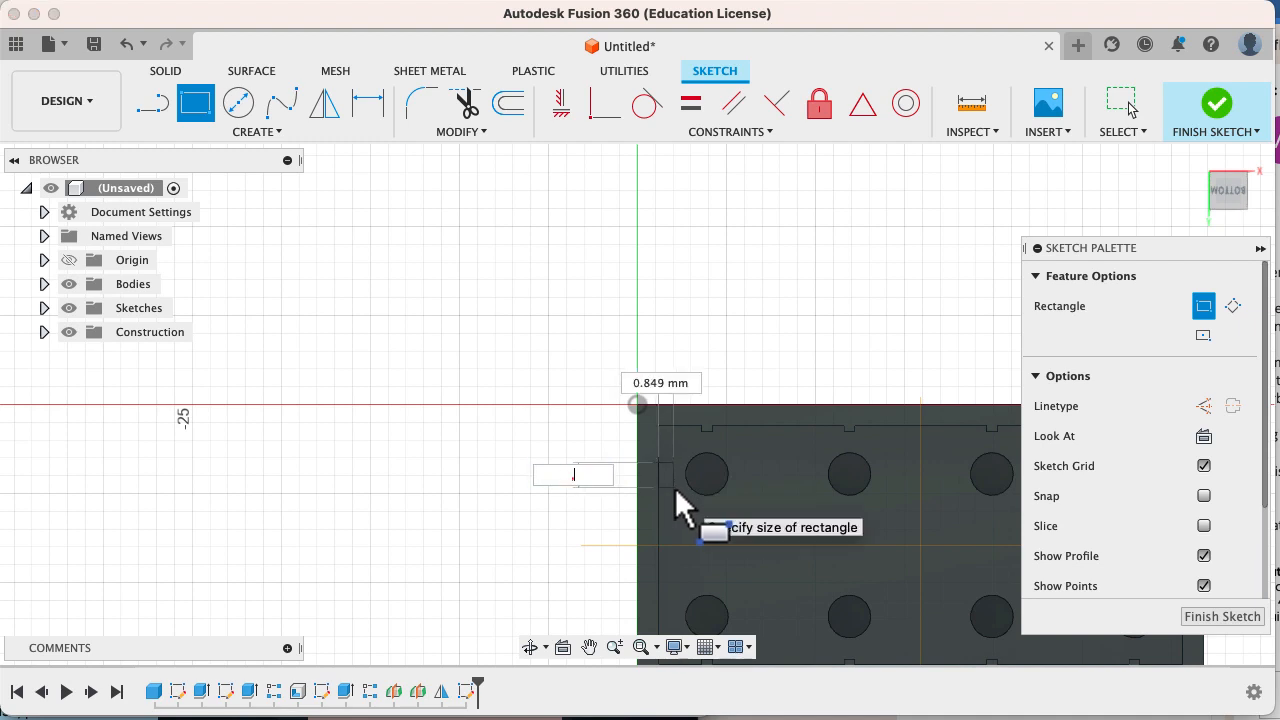
type("6")
key("Tab")
type(",3")
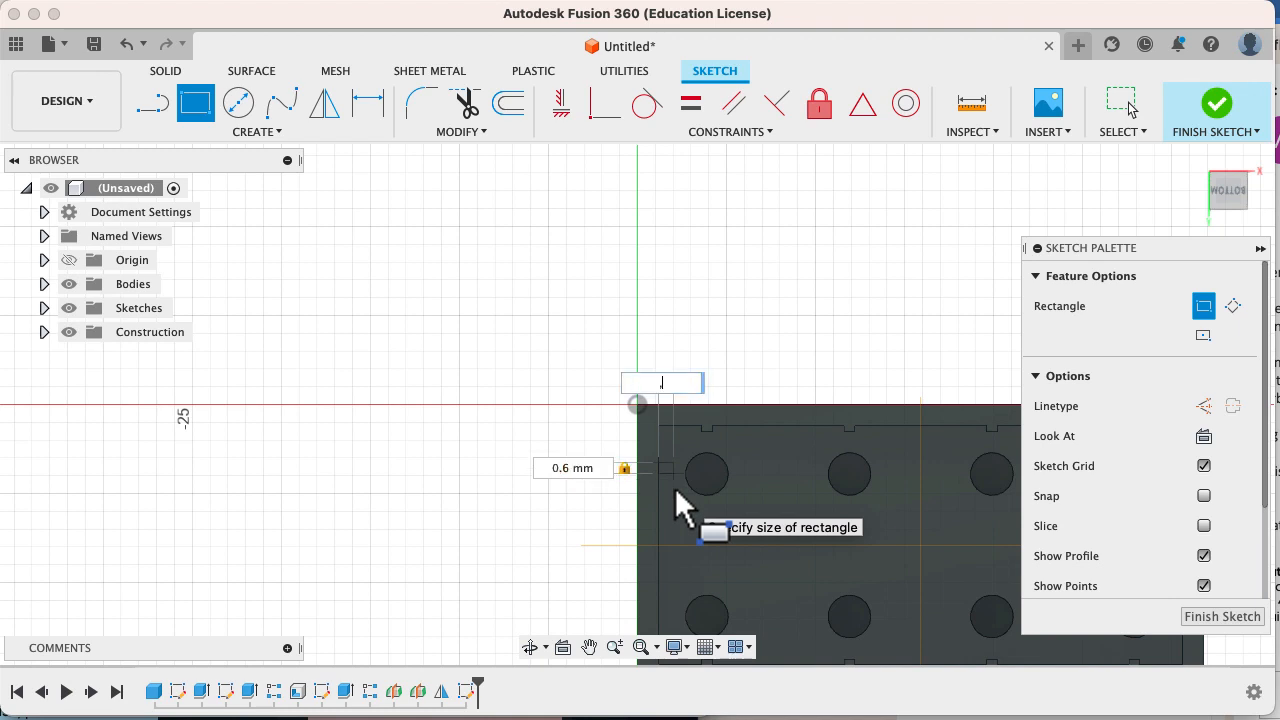
key("Tab")
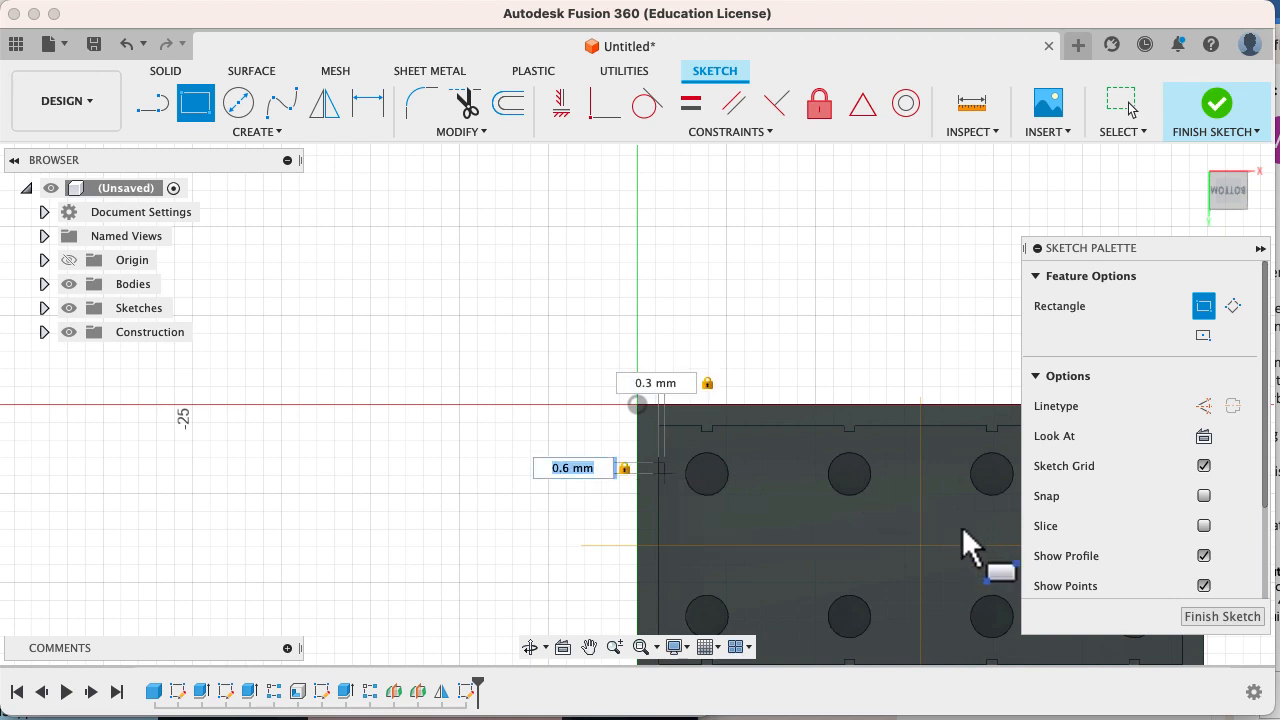
key("Return")
Step: Project the circular edge of the corner hole into the sketch and set the linetype to construction
scroll(675, 464, "up", 5)
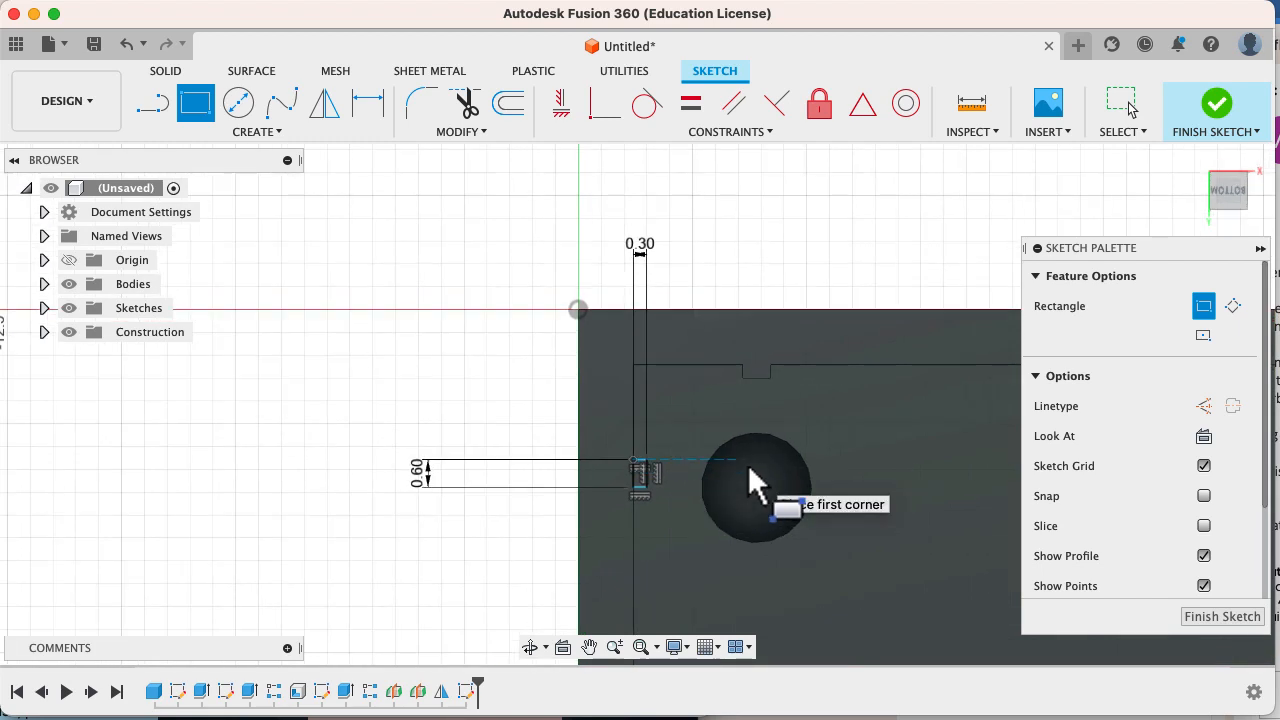
key("p")
left_click(775, 446)
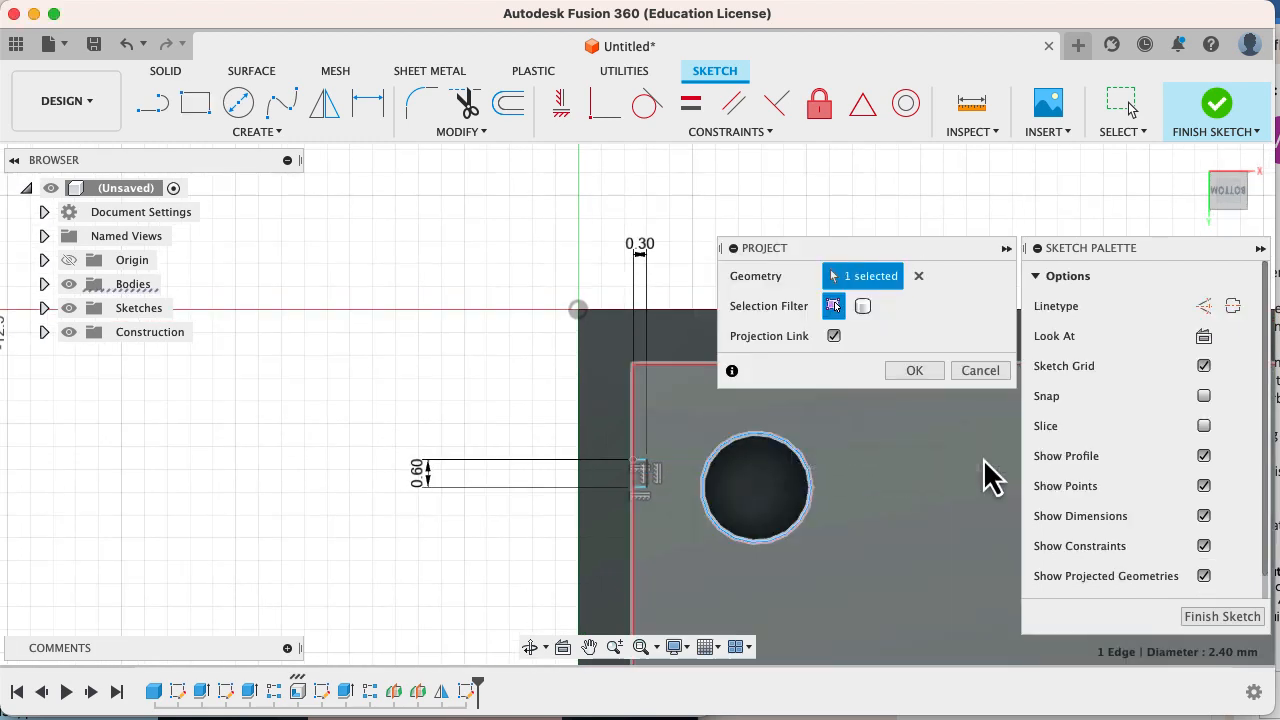
left_click(1204, 306)
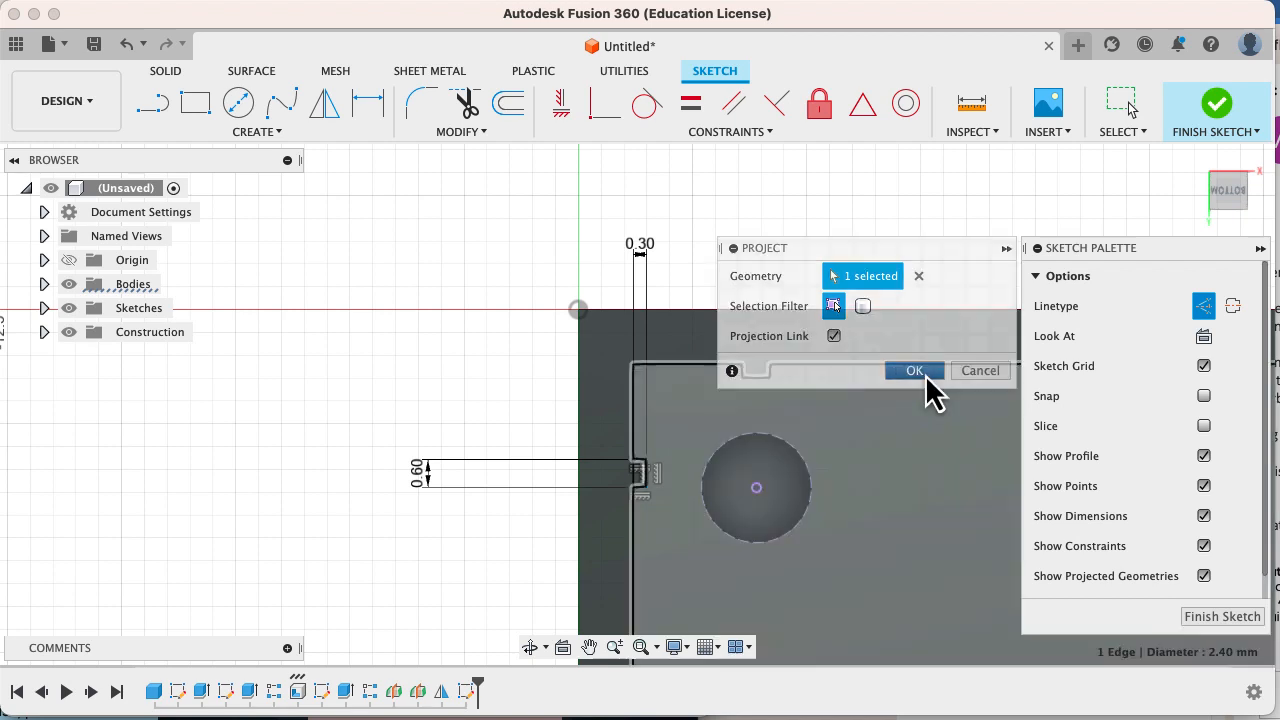
left_click(914, 370)
Step: Draw a construction line from the midpoint of the small rectangle's inner side to the hole's center and constrain it horizontal
key("l")
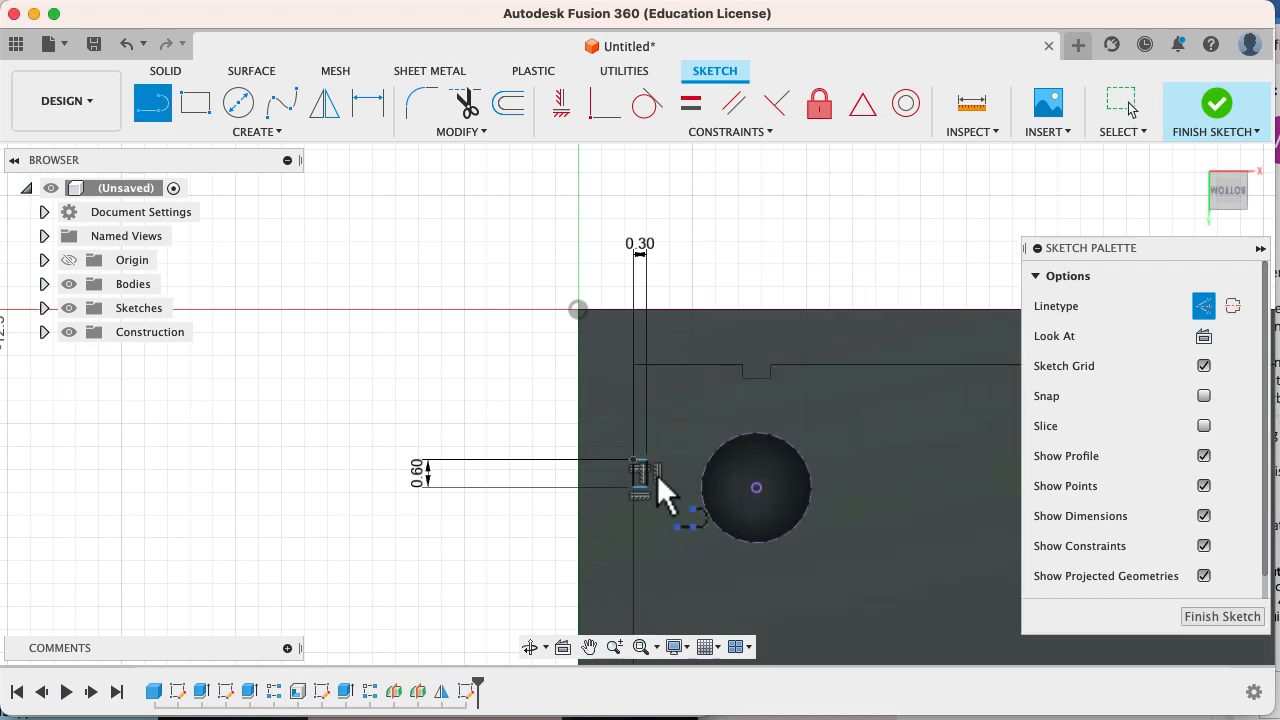
scroll(657, 474, "up", 2)
left_click(640, 470)
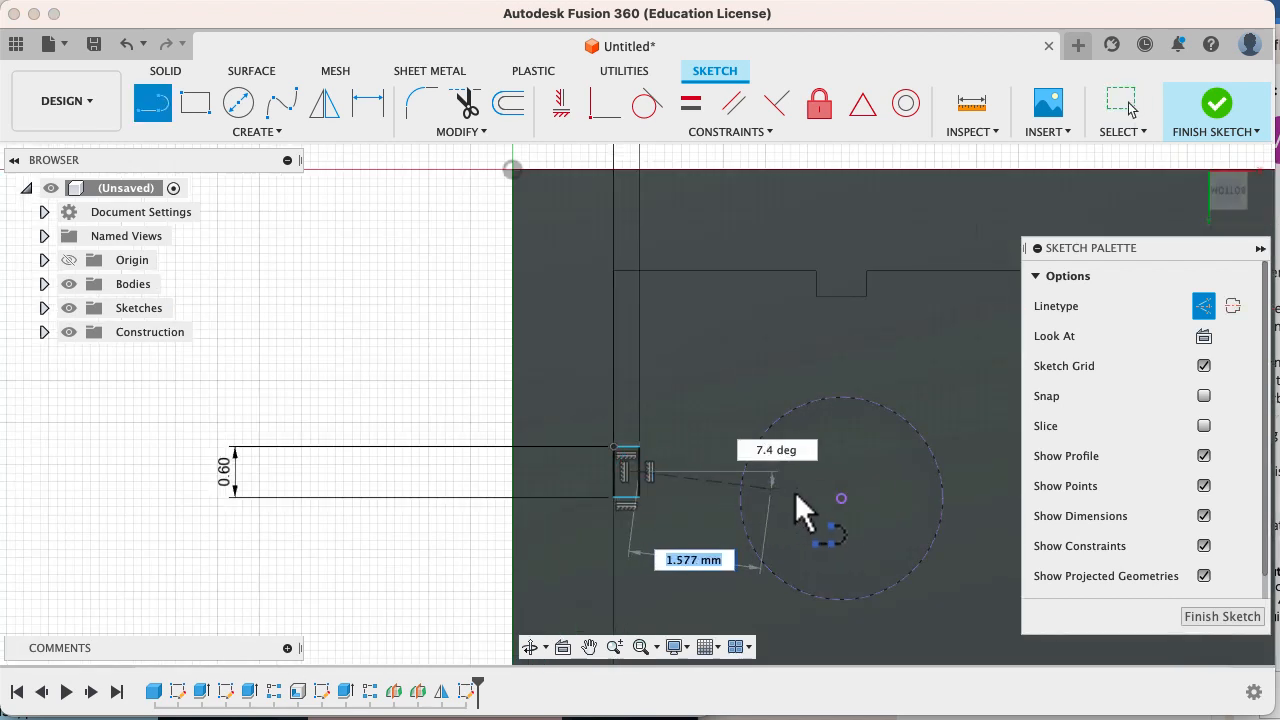
left_click(841, 497)
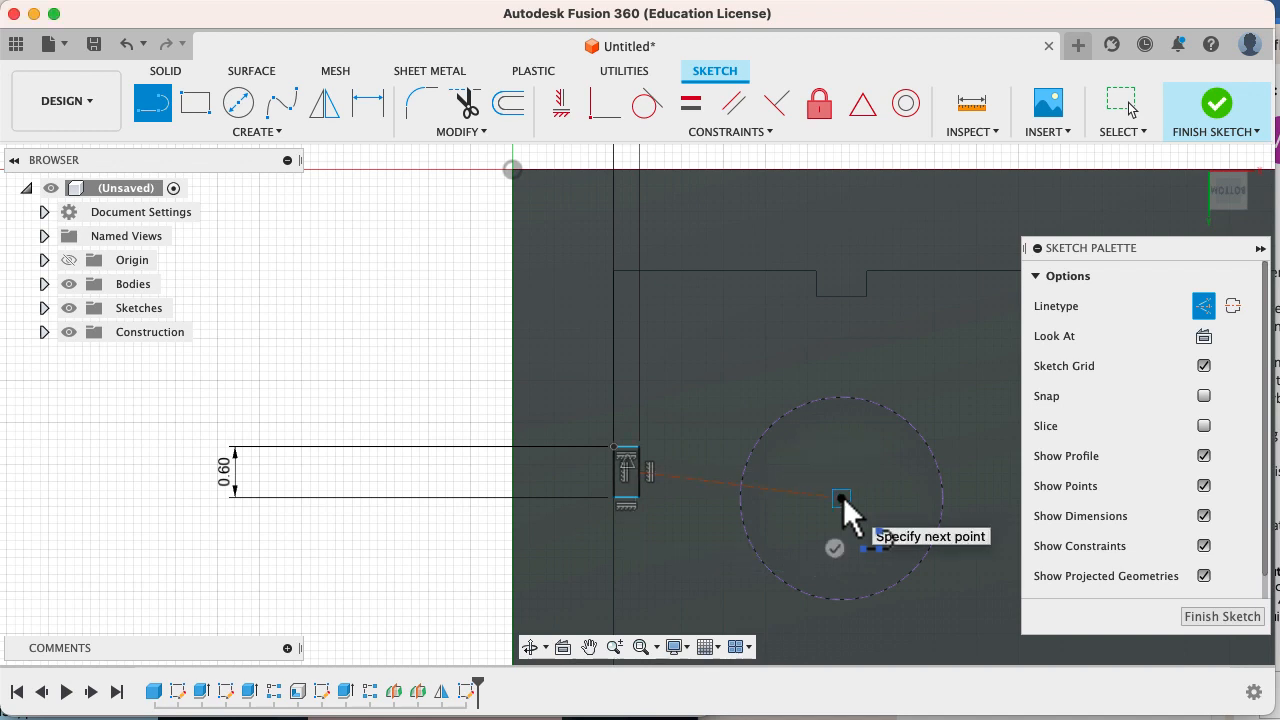
key("Escape")
left_click(711, 481)
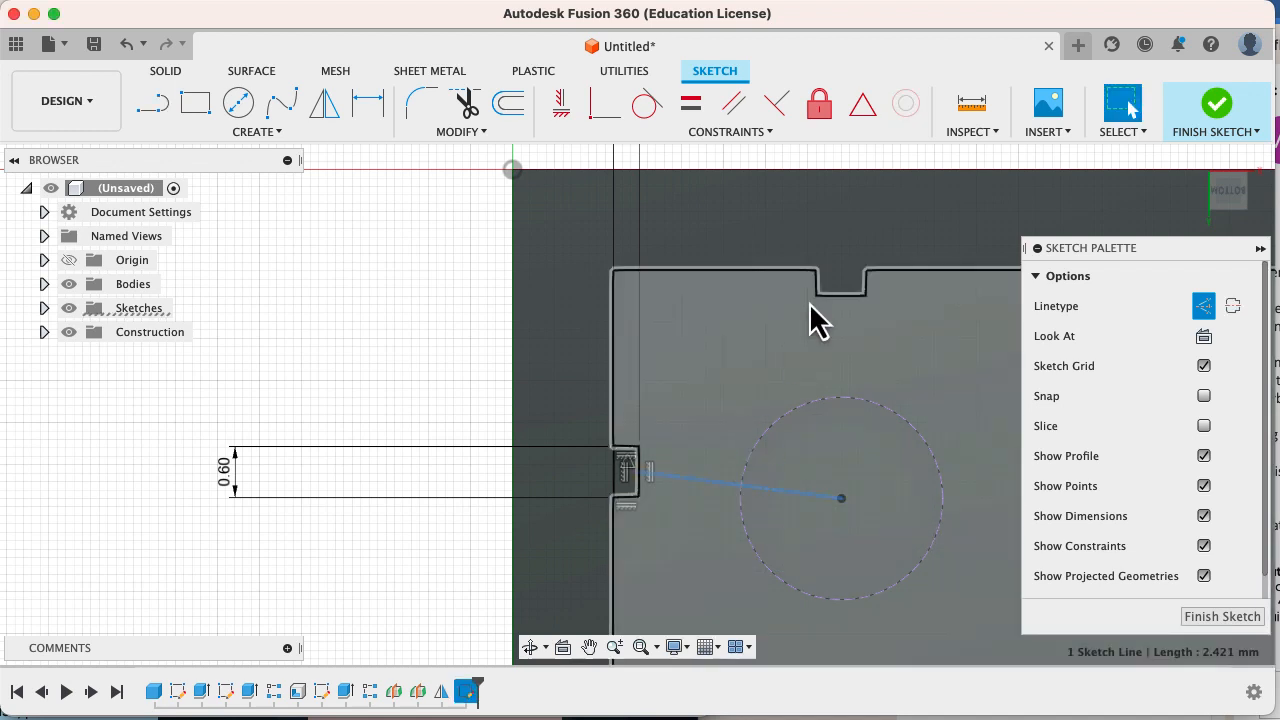
left_click(561, 103)
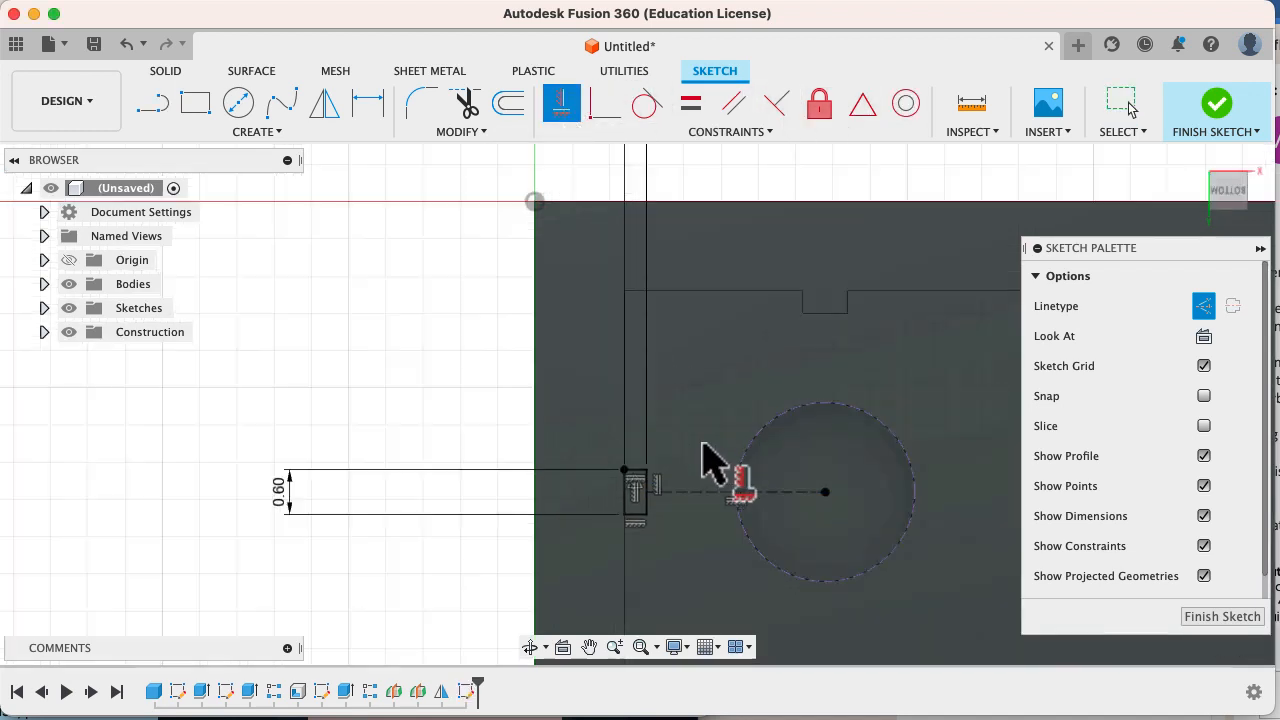
Step: Finish the sketch of the small rib rectangle beside the corner hole
scroll(703, 462, "down", 5)
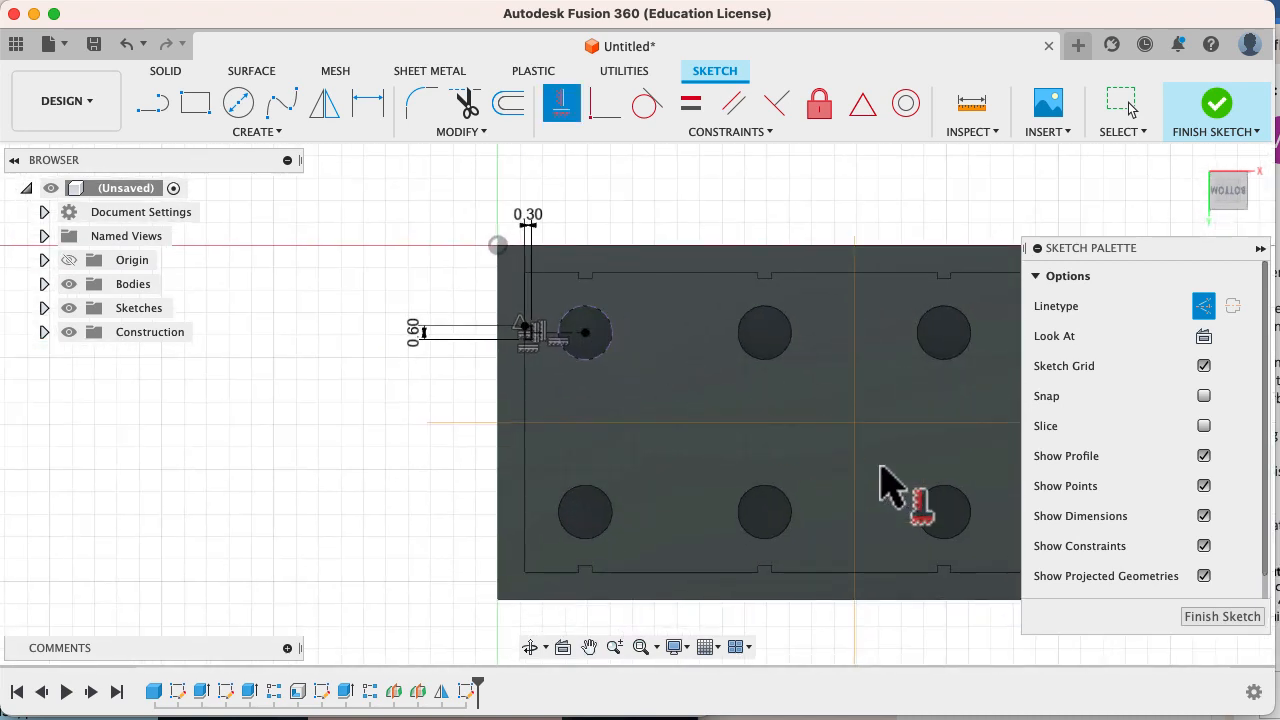
left_click(1233, 620)
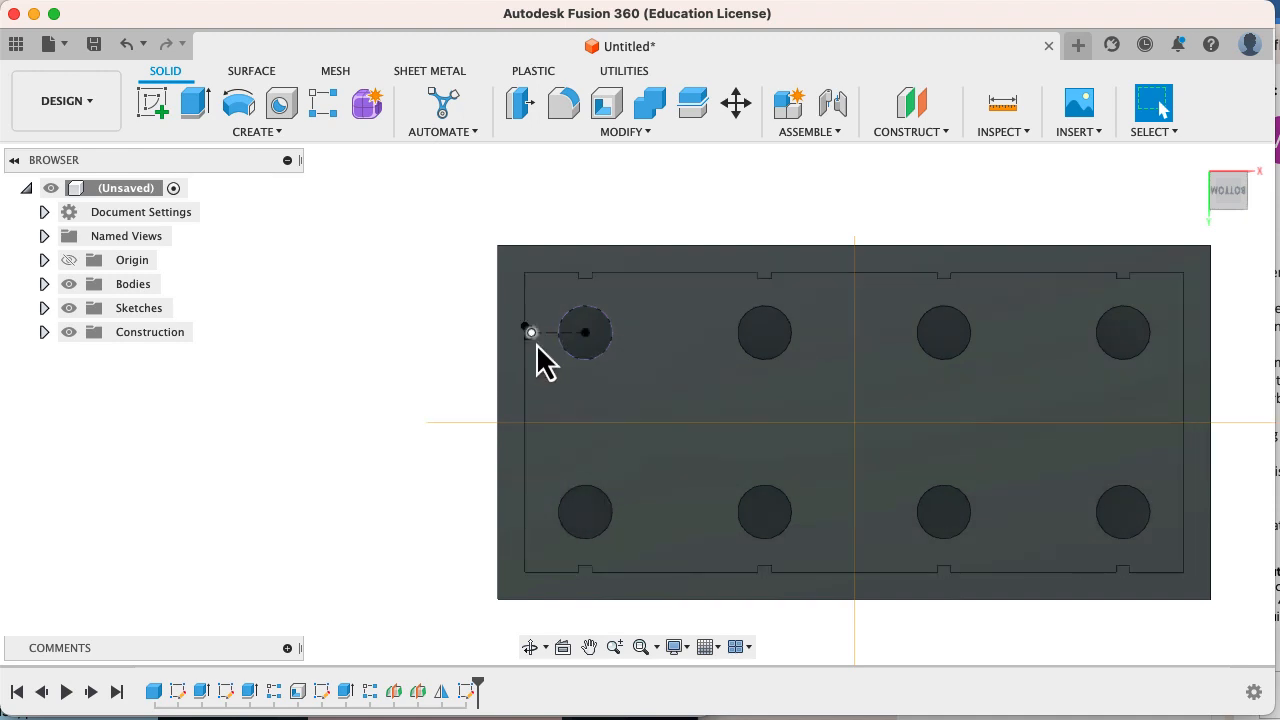
left_click(268, 135)
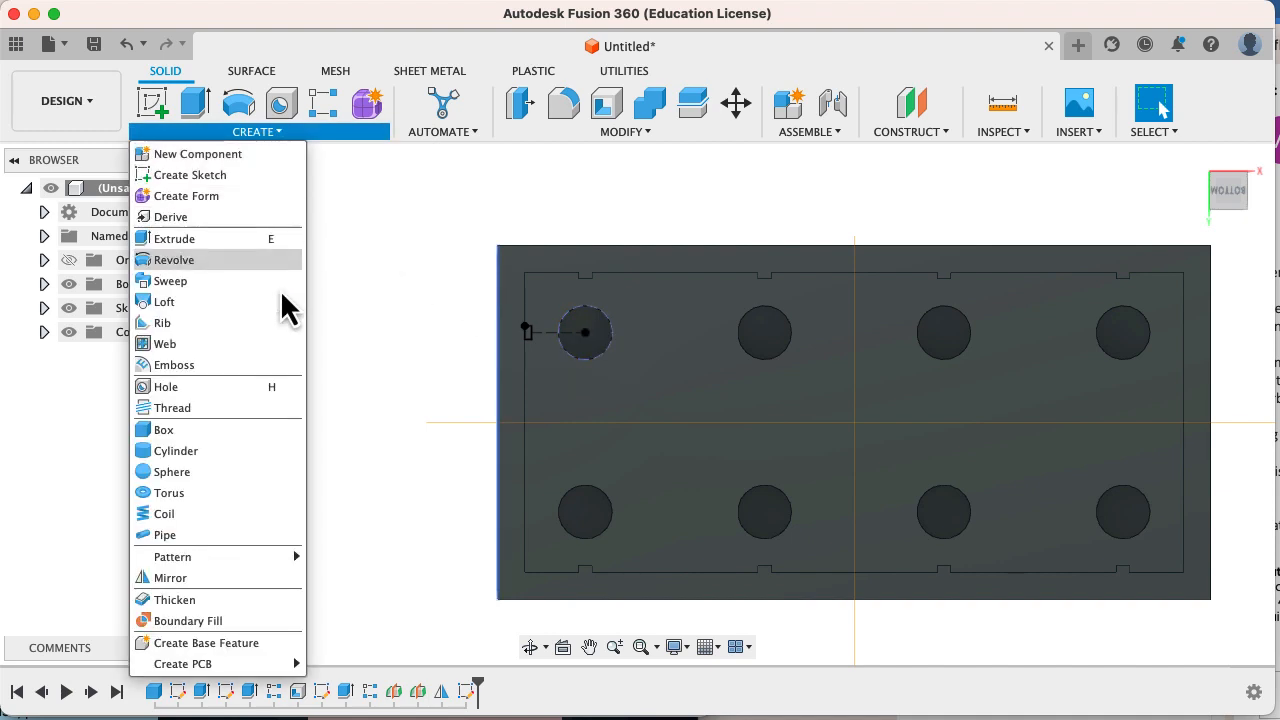
left_click(220, 579)
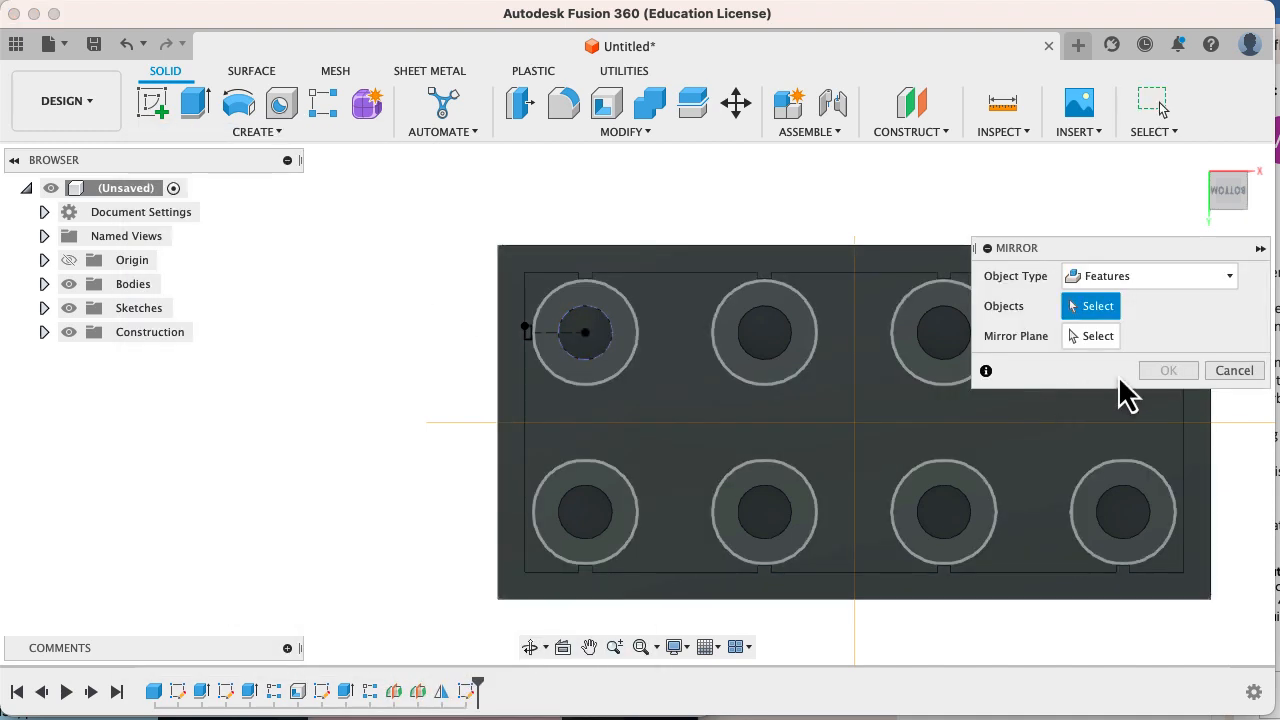
left_click(1255, 372)
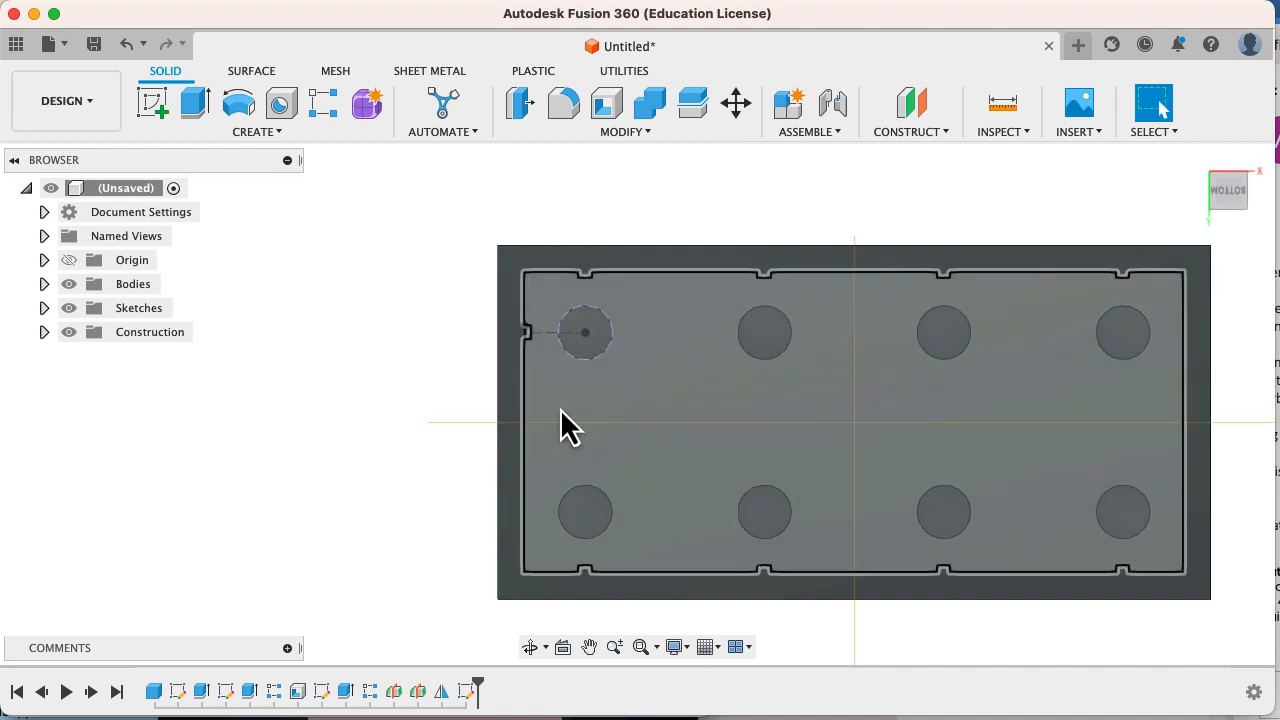
Step: Extrude the small rib rectangle on the short wall to the brick's inner floor face, joining it to the body
key("e")
scroll(540, 380, "up", 5)
left_click(532, 302)
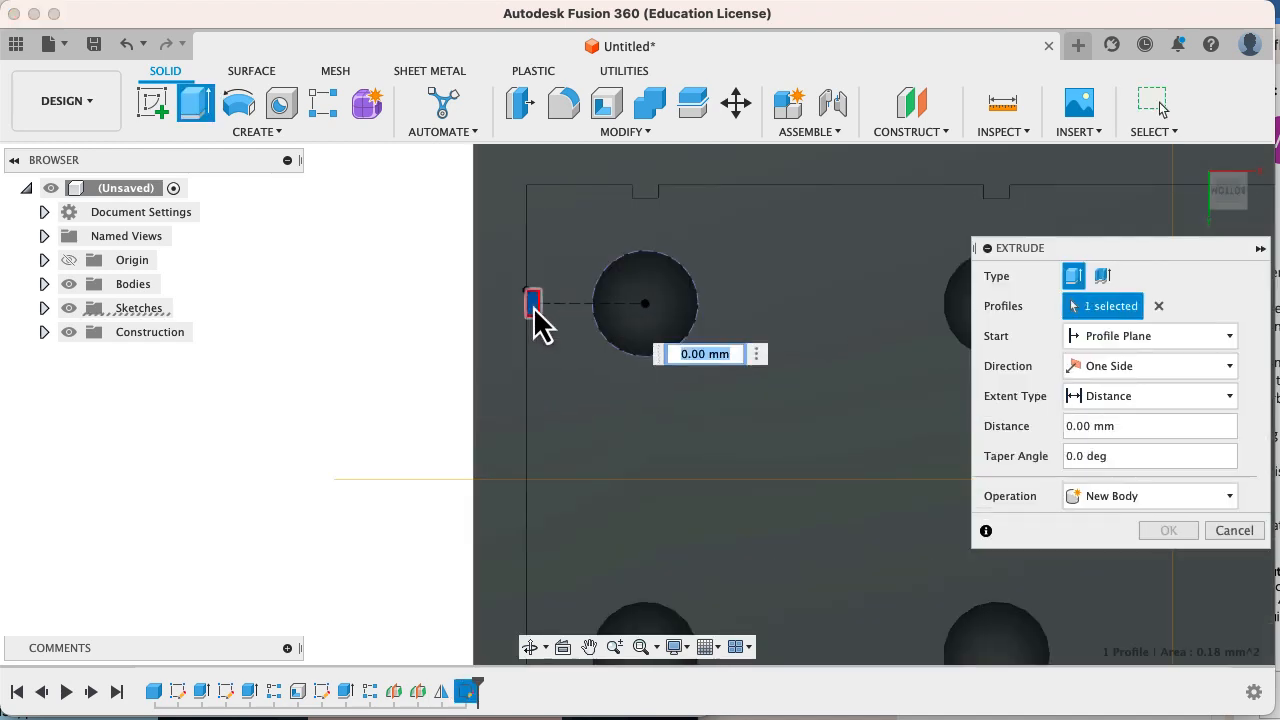
left_click(1163, 396)
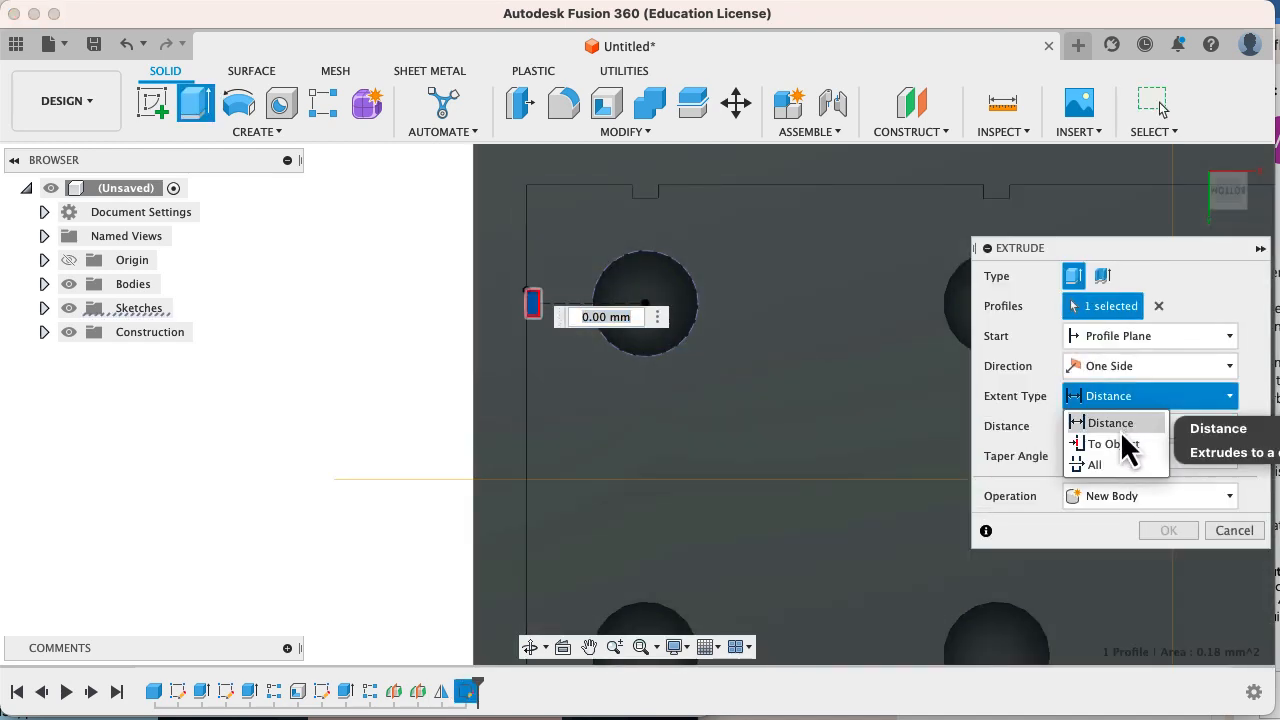
left_click(1126, 444)
left_click(740, 455)
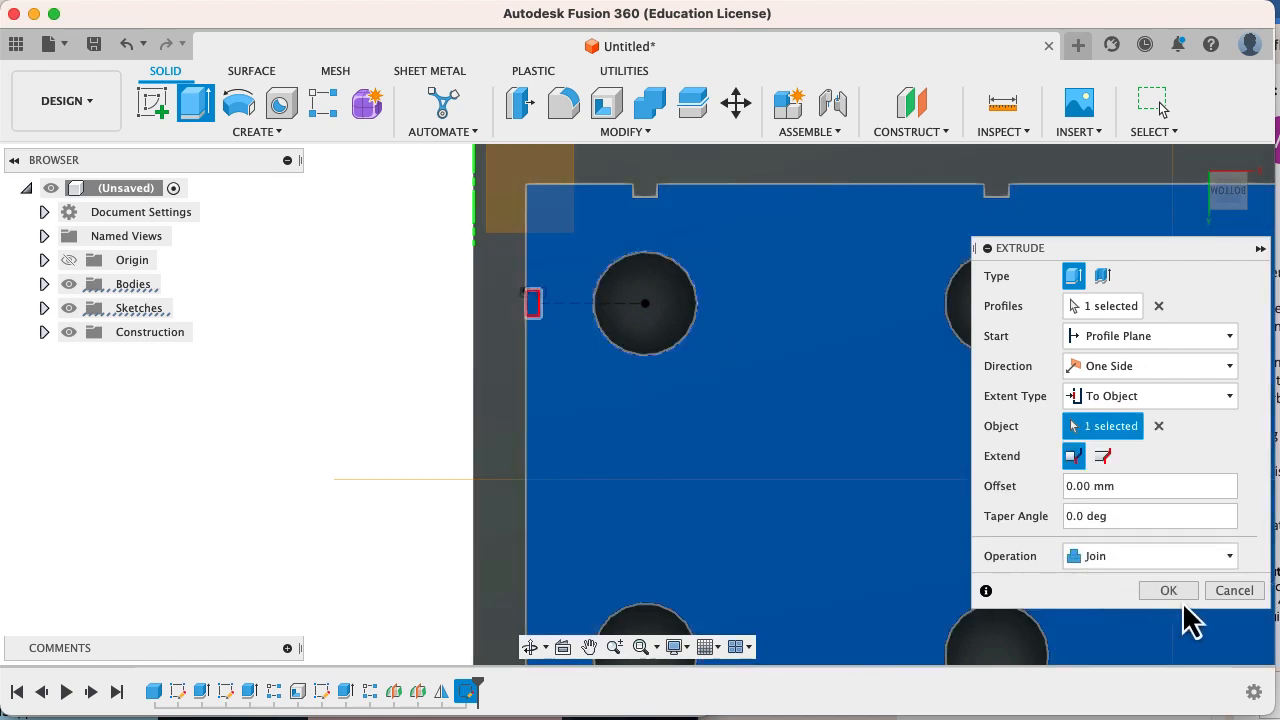
left_click(1168, 591)
Step: Mirror the short-wall rib extrusion as a feature across the lengthwise midplane
scroll(760, 484, "down", 5)
middle_click_drag(755, 469, 644, 363)
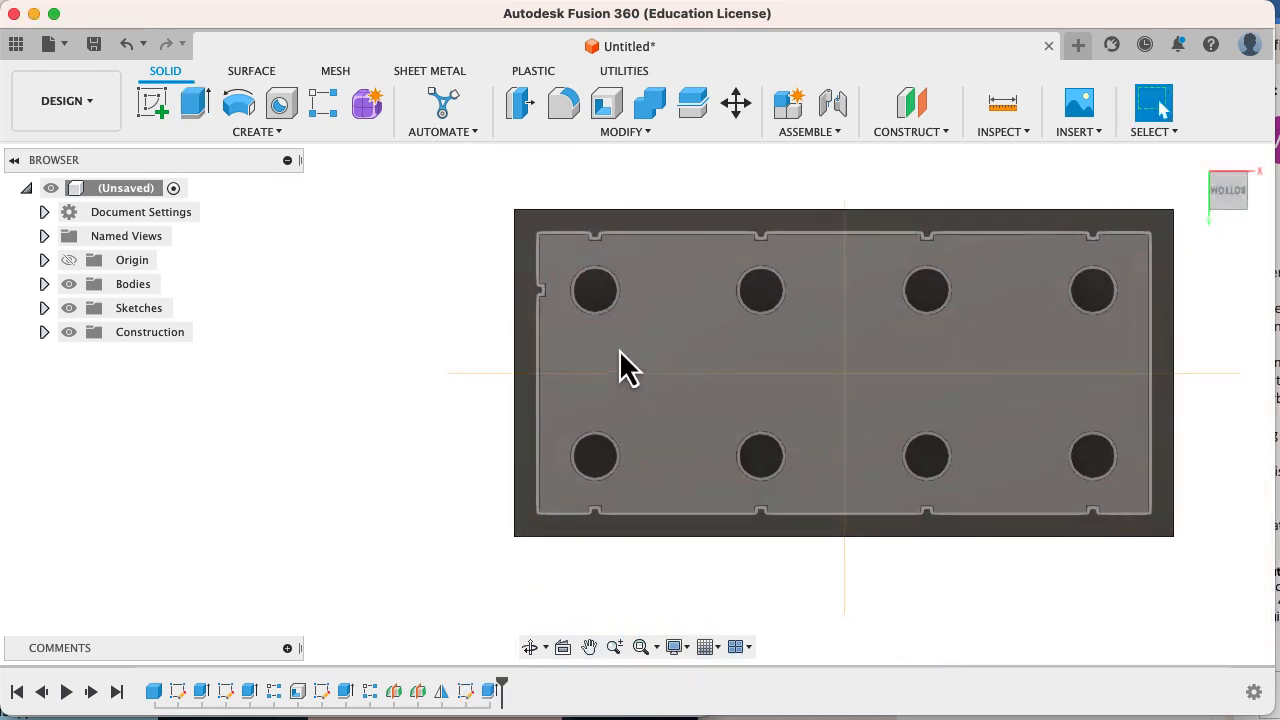
left_click(278, 131)
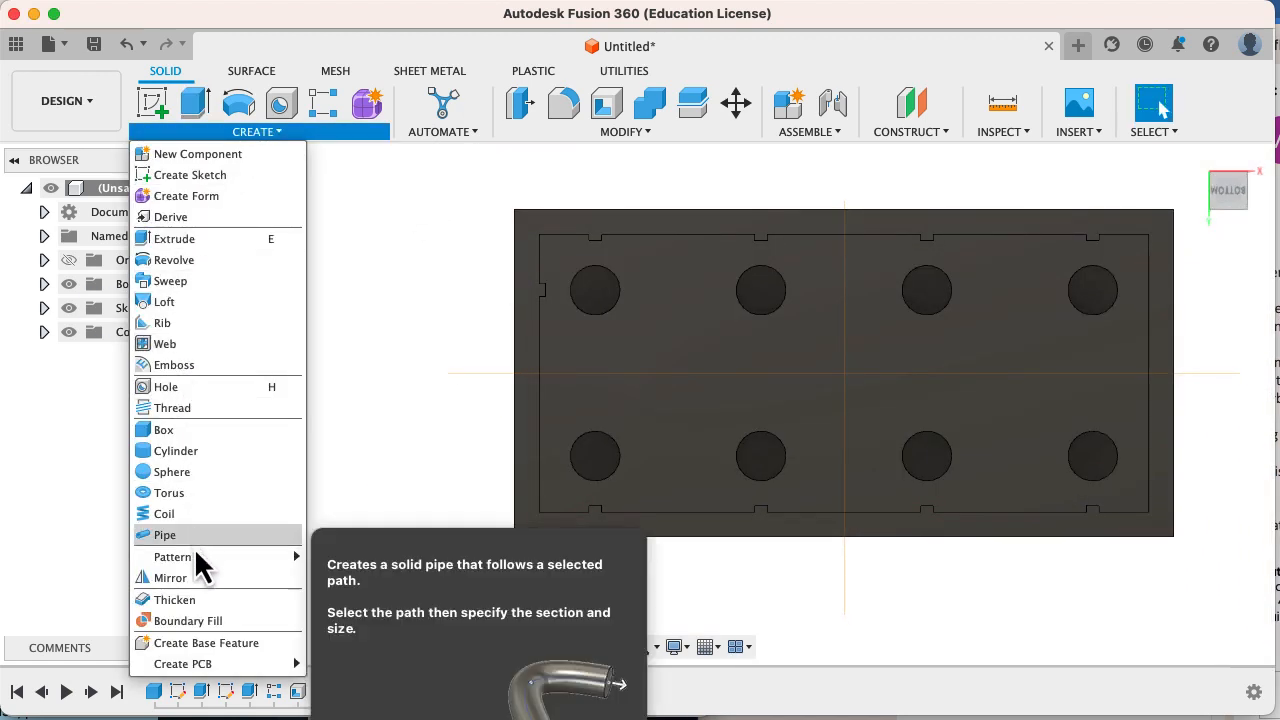
left_click(188, 585)
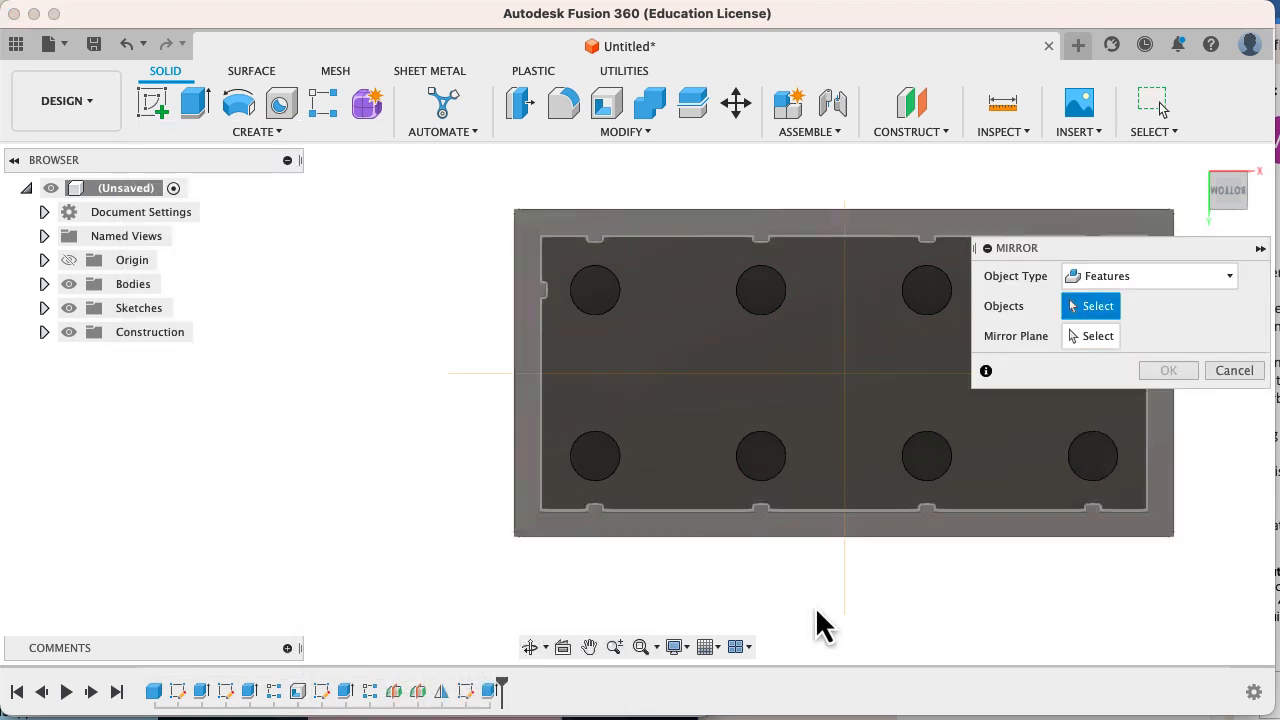
left_click(490, 690)
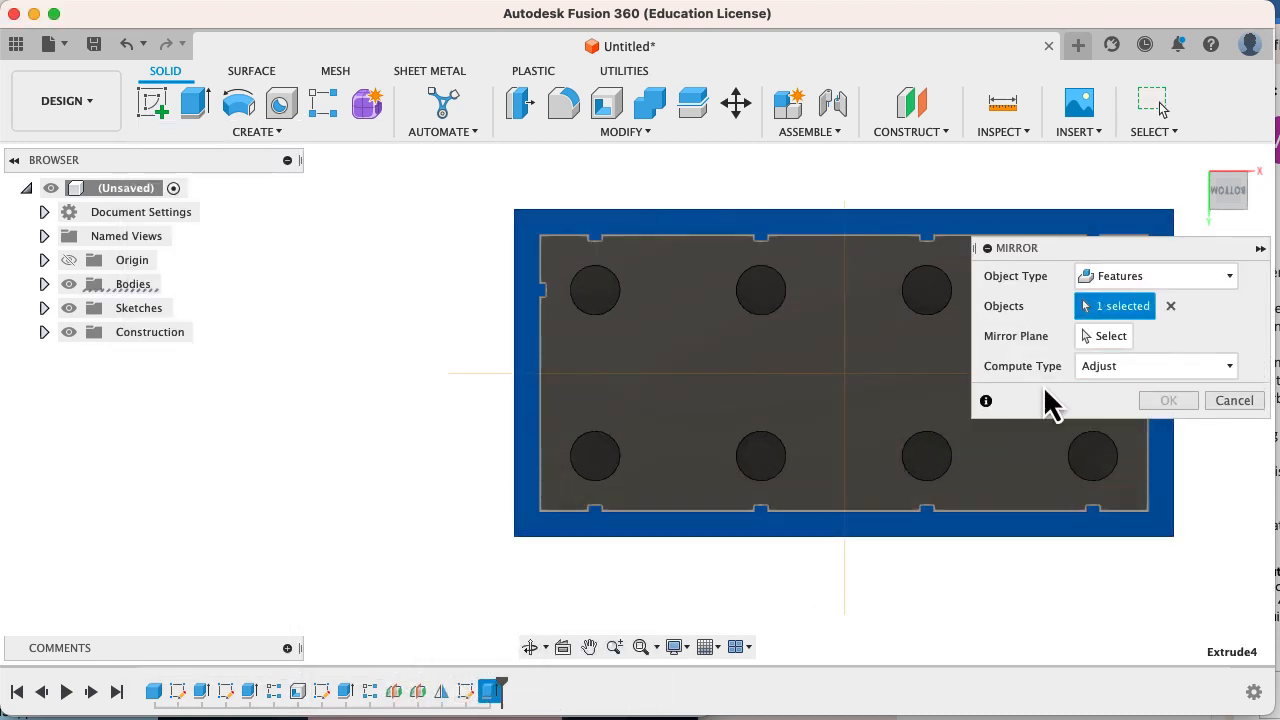
left_click(1081, 340)
middle_click_drag(680, 423, 514, 391, "shift")
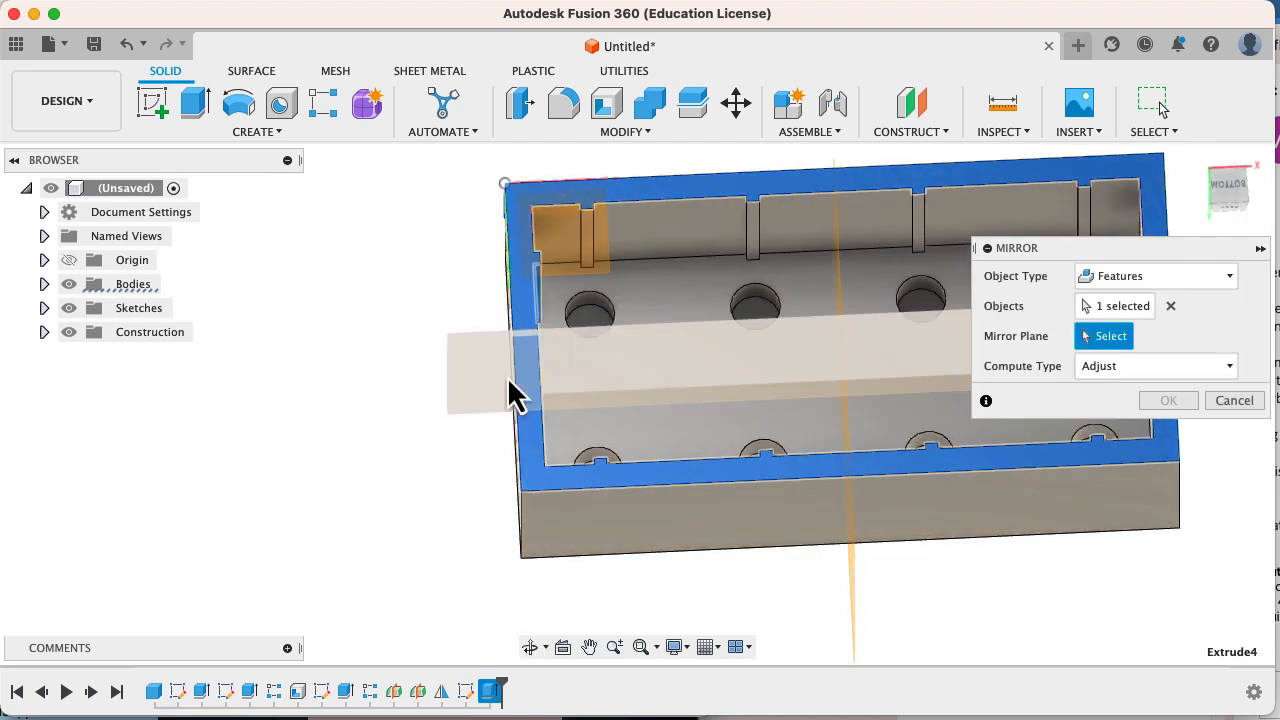
left_click(460, 393)
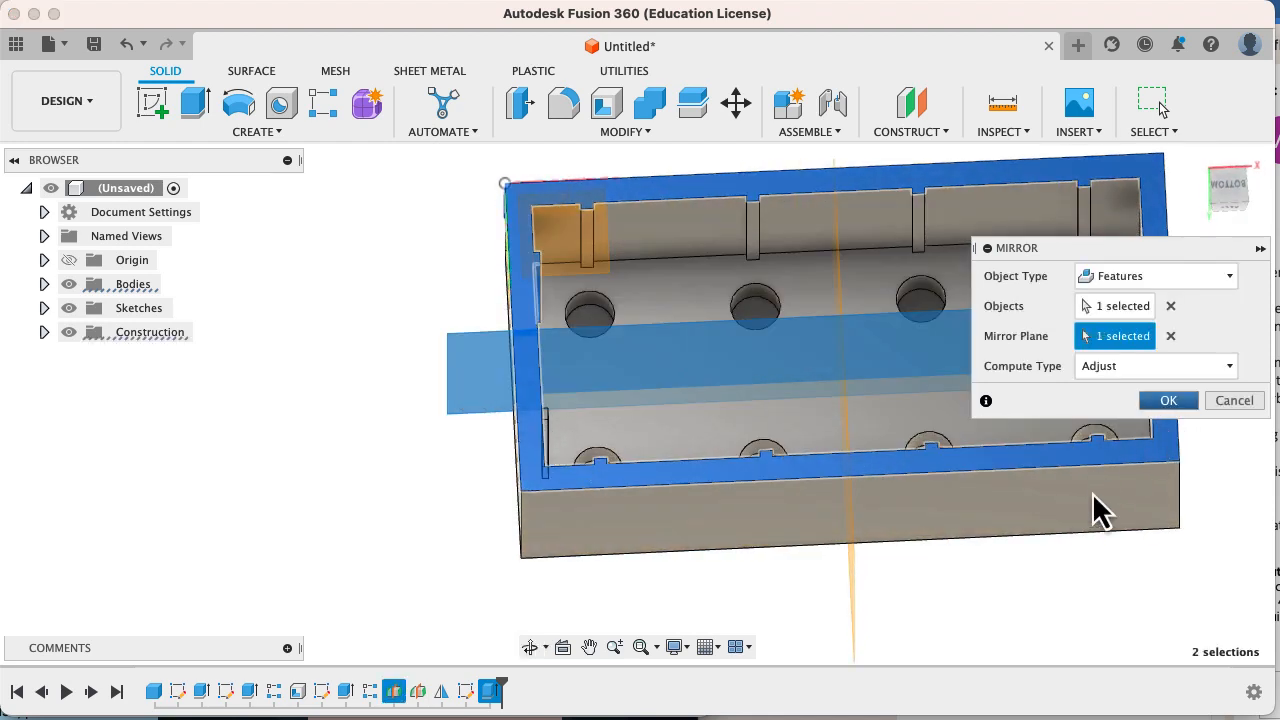
left_click(1168, 400)
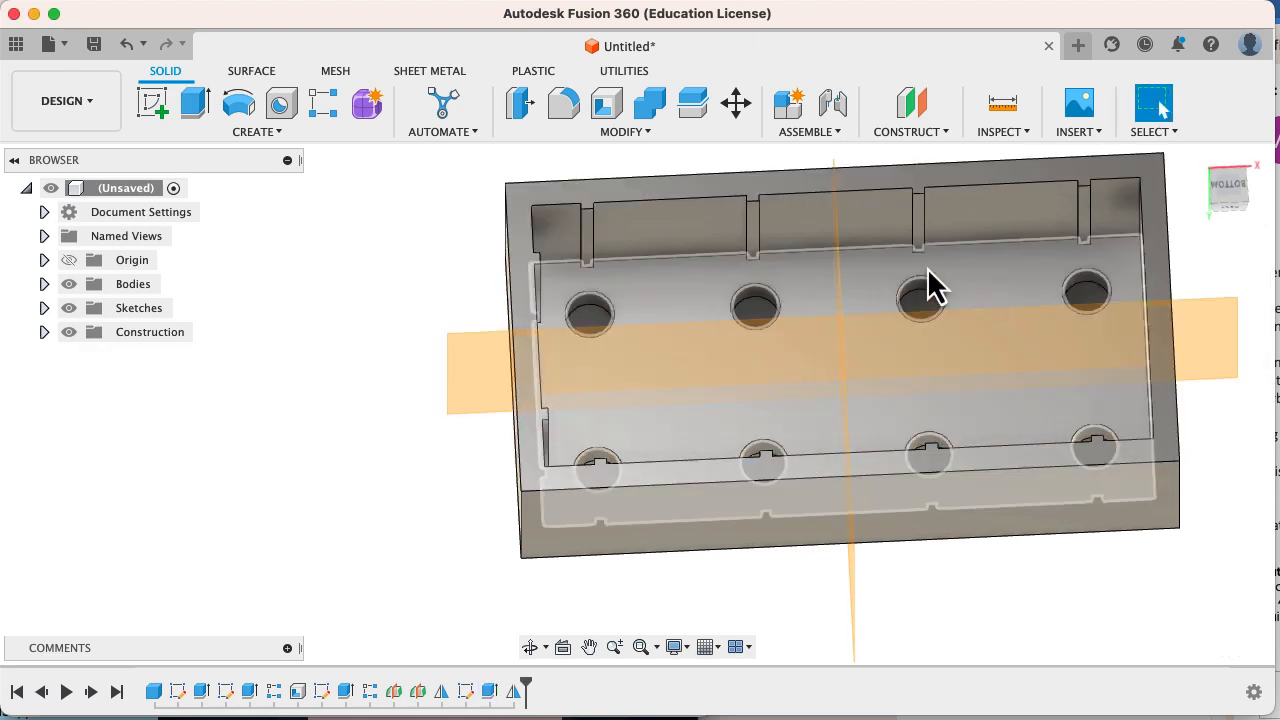
Step: Mirror the short-wall rib extrusion and its mirror feature across the crosswise midplane onto the opposite short wall
middle_click_drag(840, 326, 866, 380, "shift")
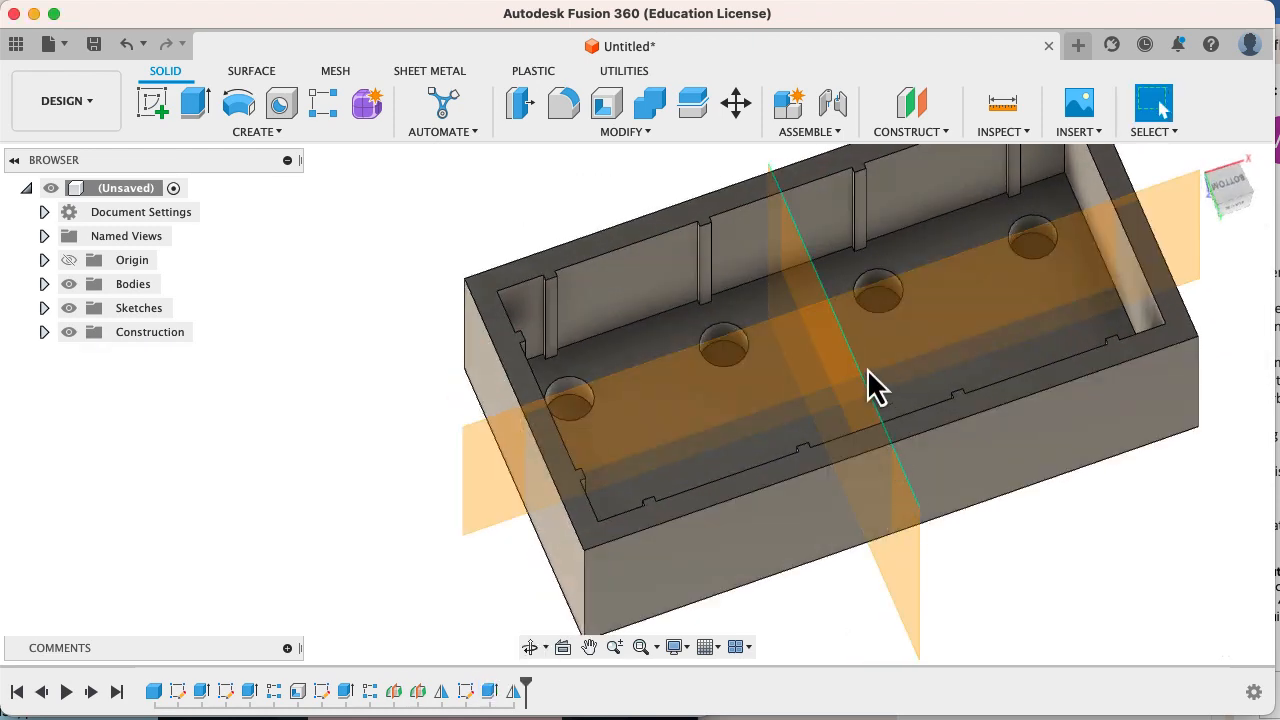
left_click(262, 132)
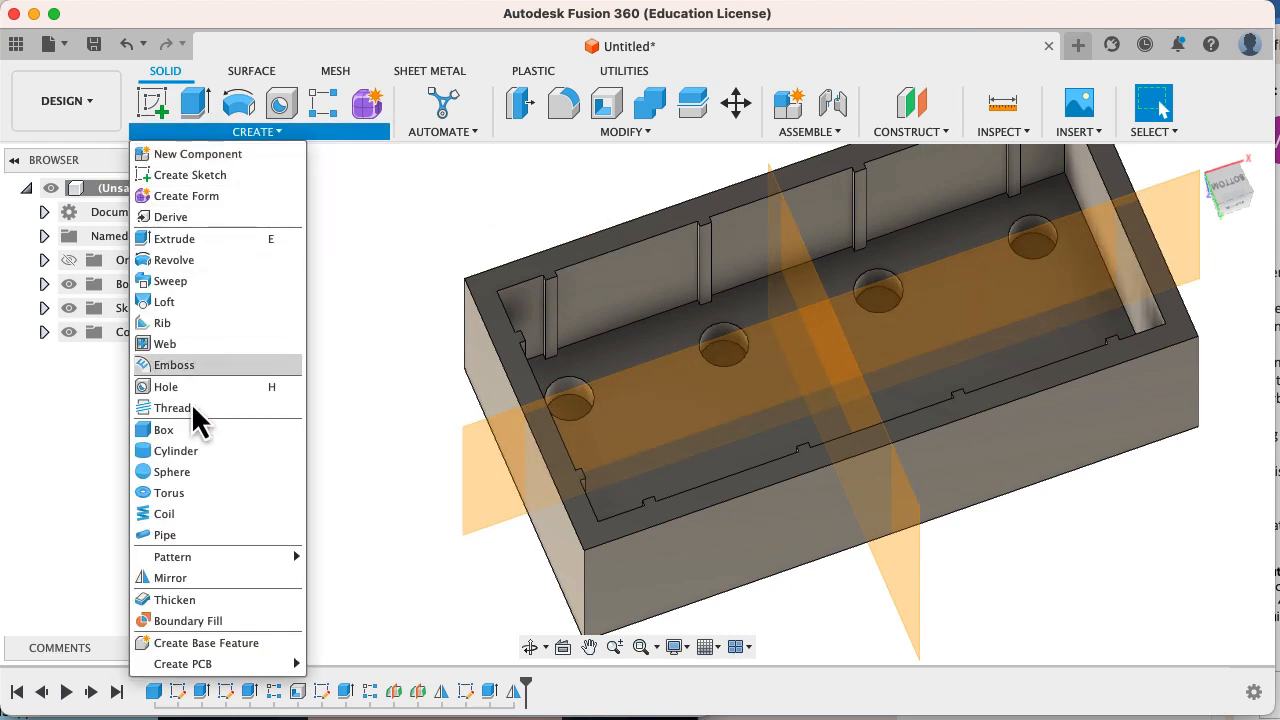
left_click(171, 580)
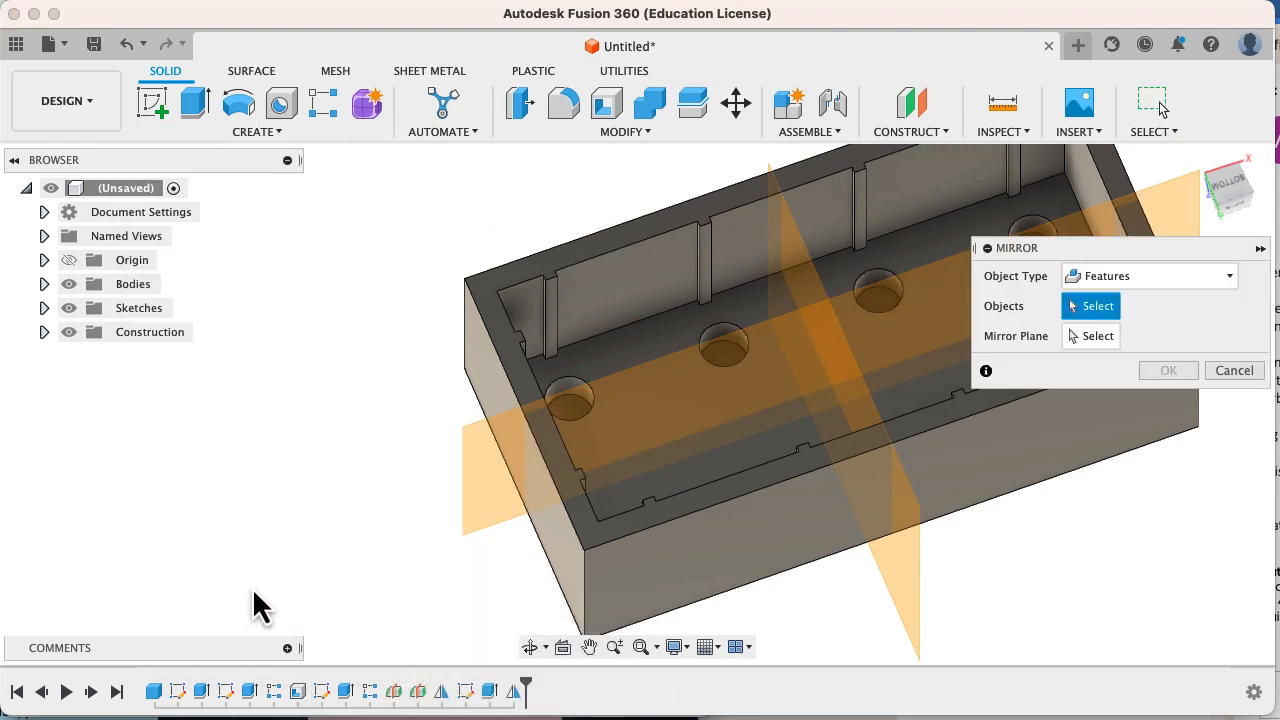
left_click(490, 692)
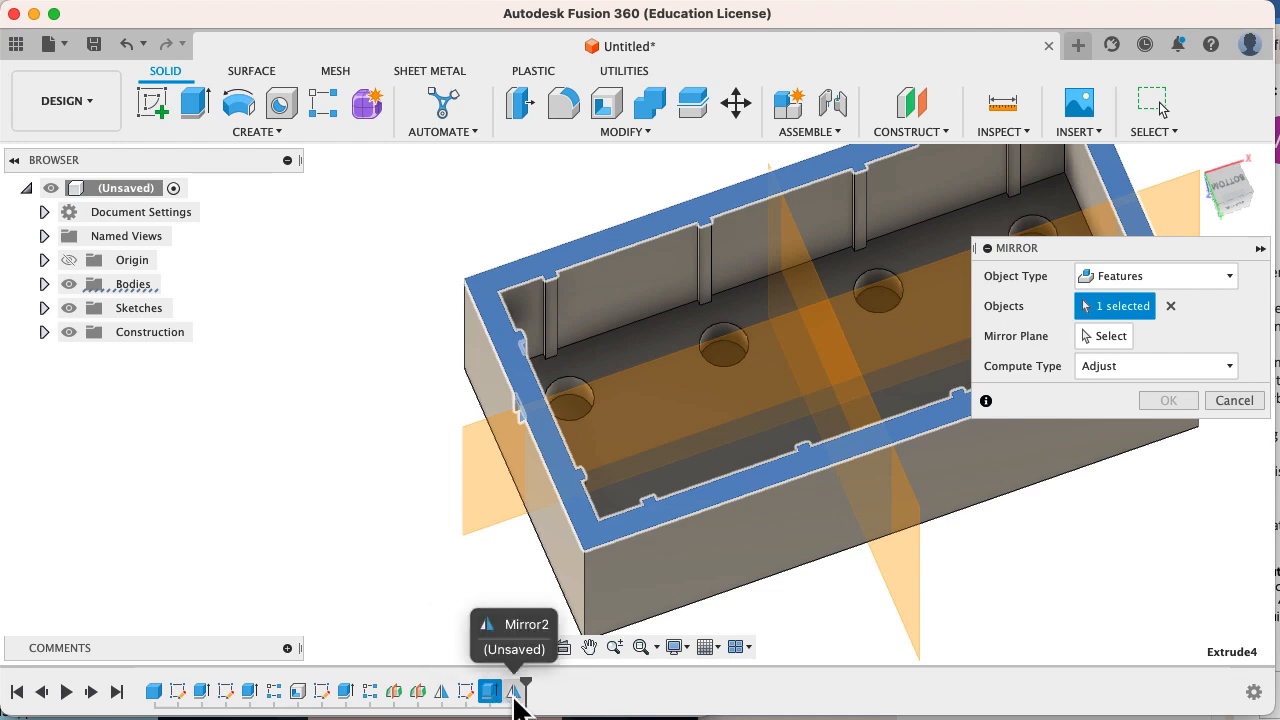
left_click(514, 692)
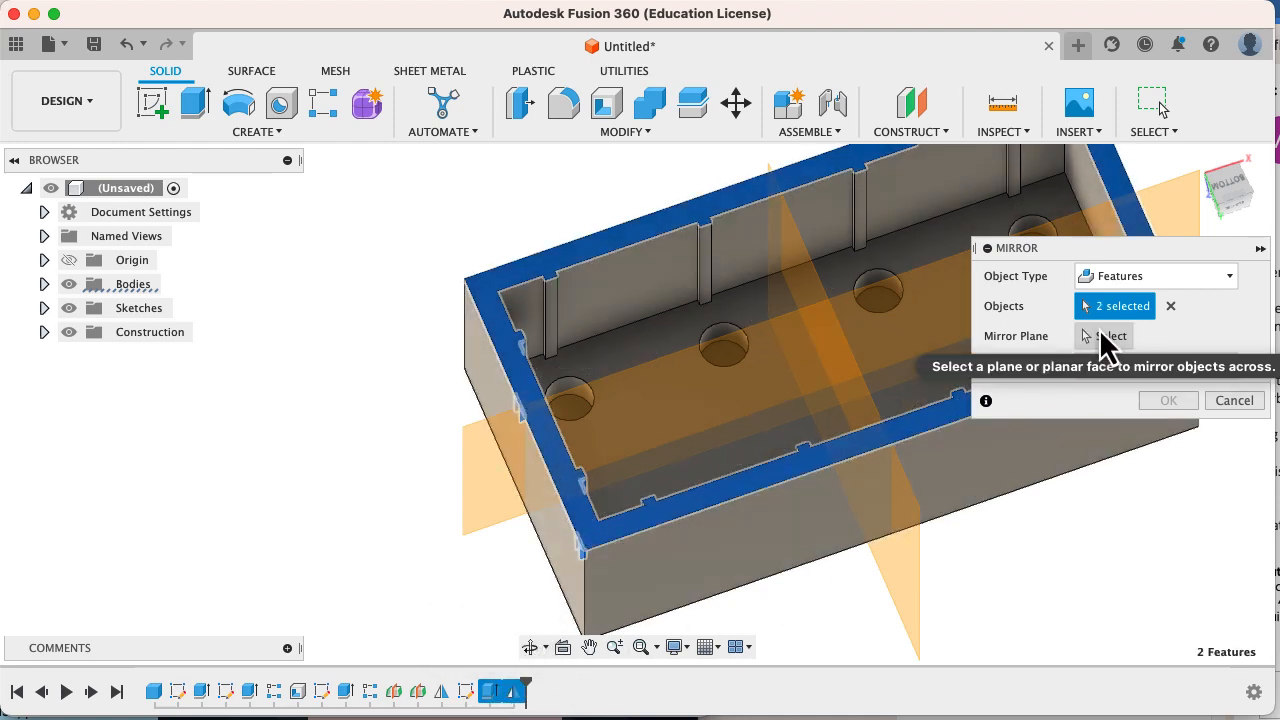
left_click(1106, 336)
left_click(910, 590)
scroll(857, 571, "right", 5)
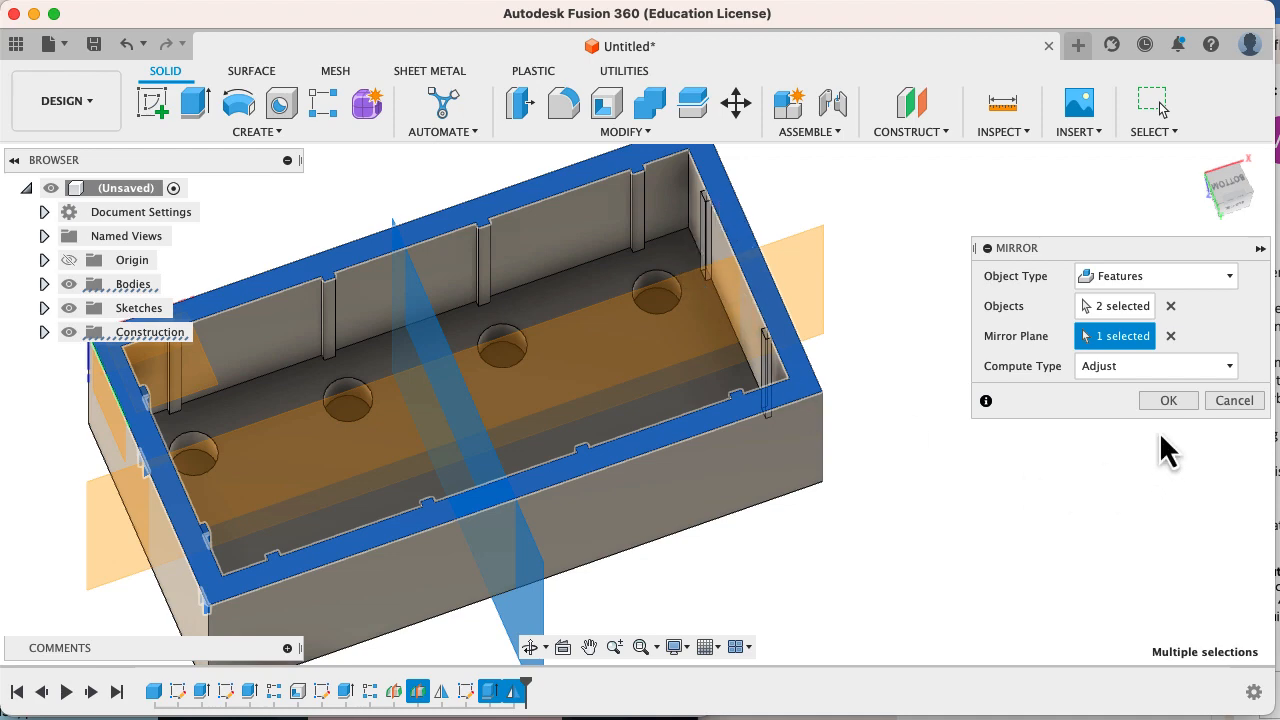
left_click(1170, 402)
Step: Hide the construction planes and view the ribs inside the brick
scroll(811, 428, "down", 5)
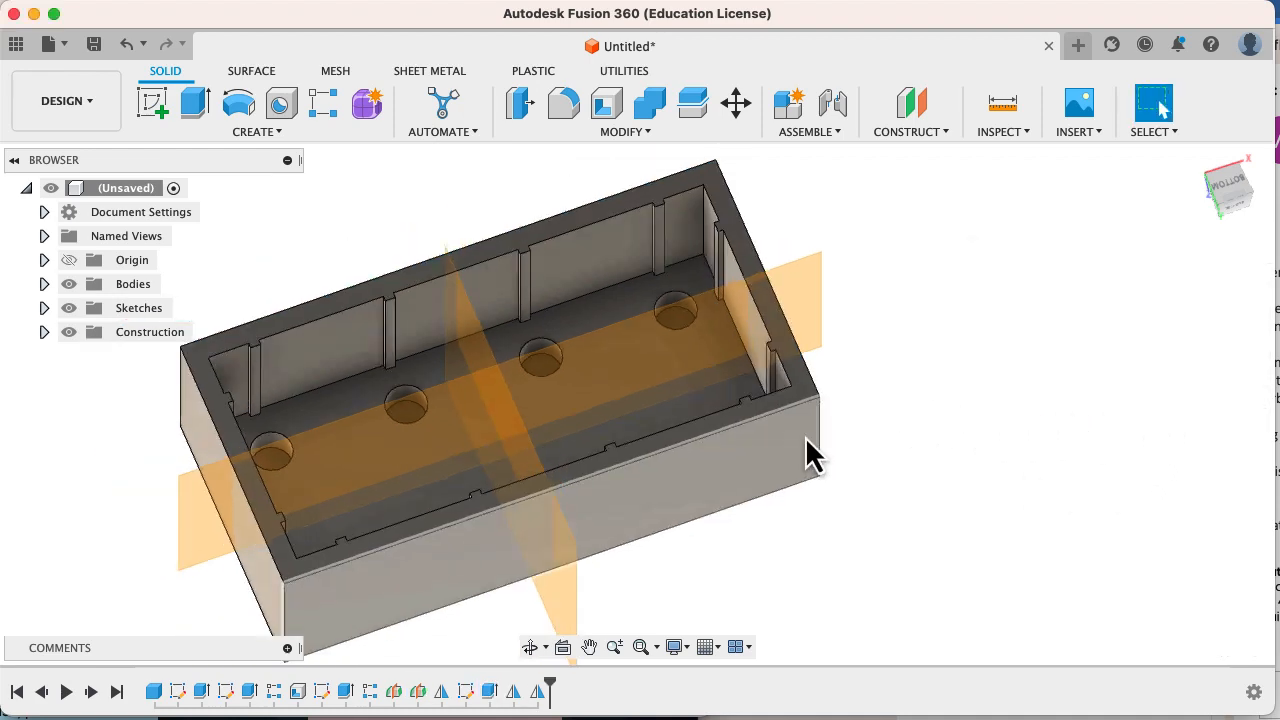
middle_click_drag(786, 460, 737, 483, "shift")
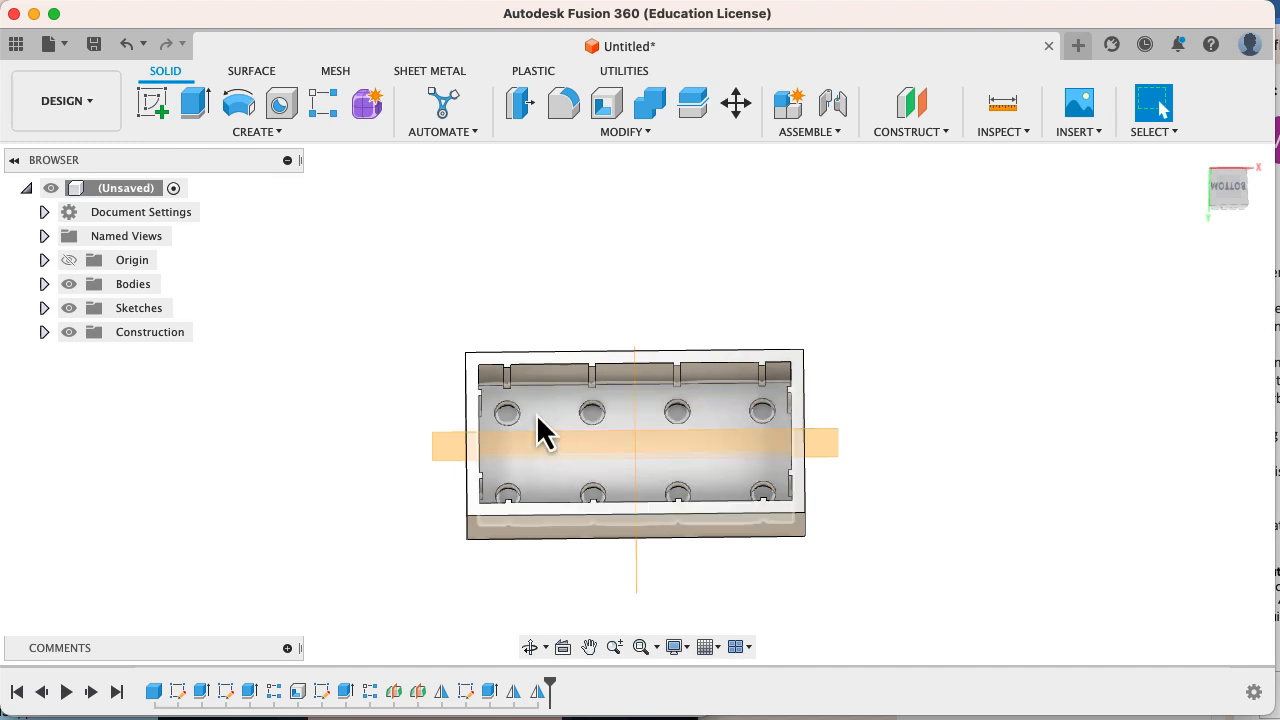
left_click(68, 332)
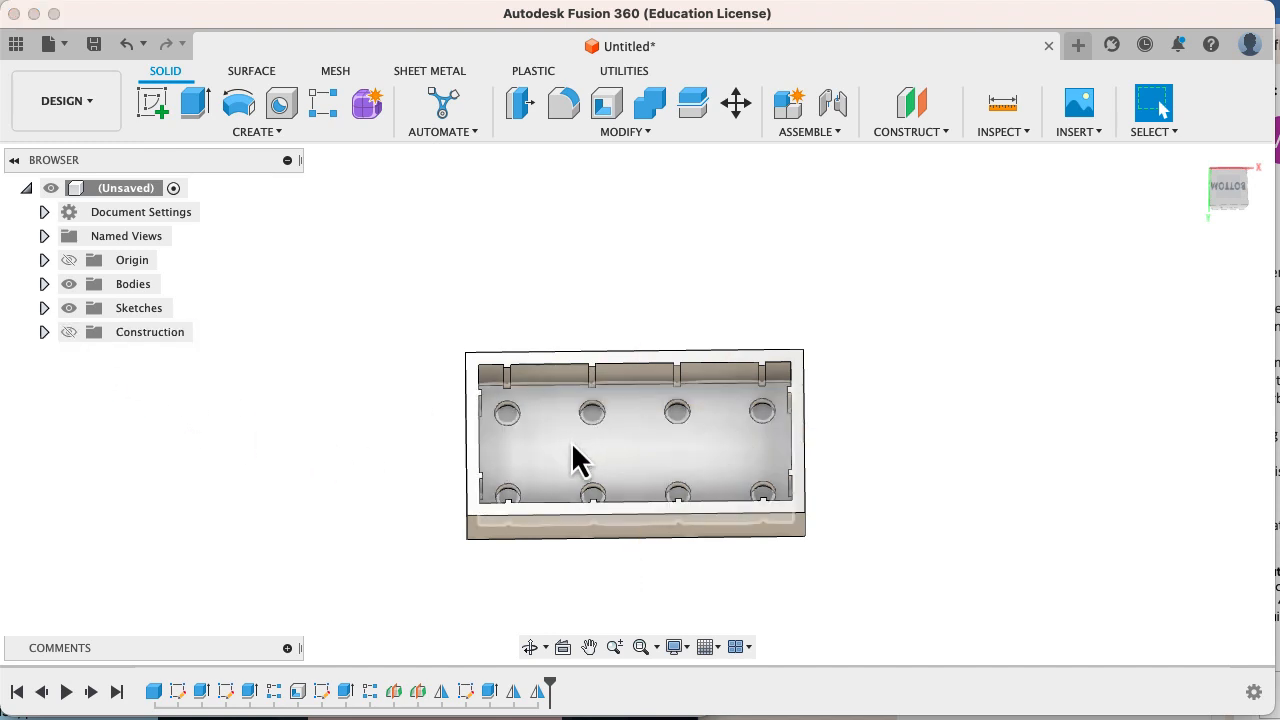
middle_click_drag(666, 480, 755, 445)
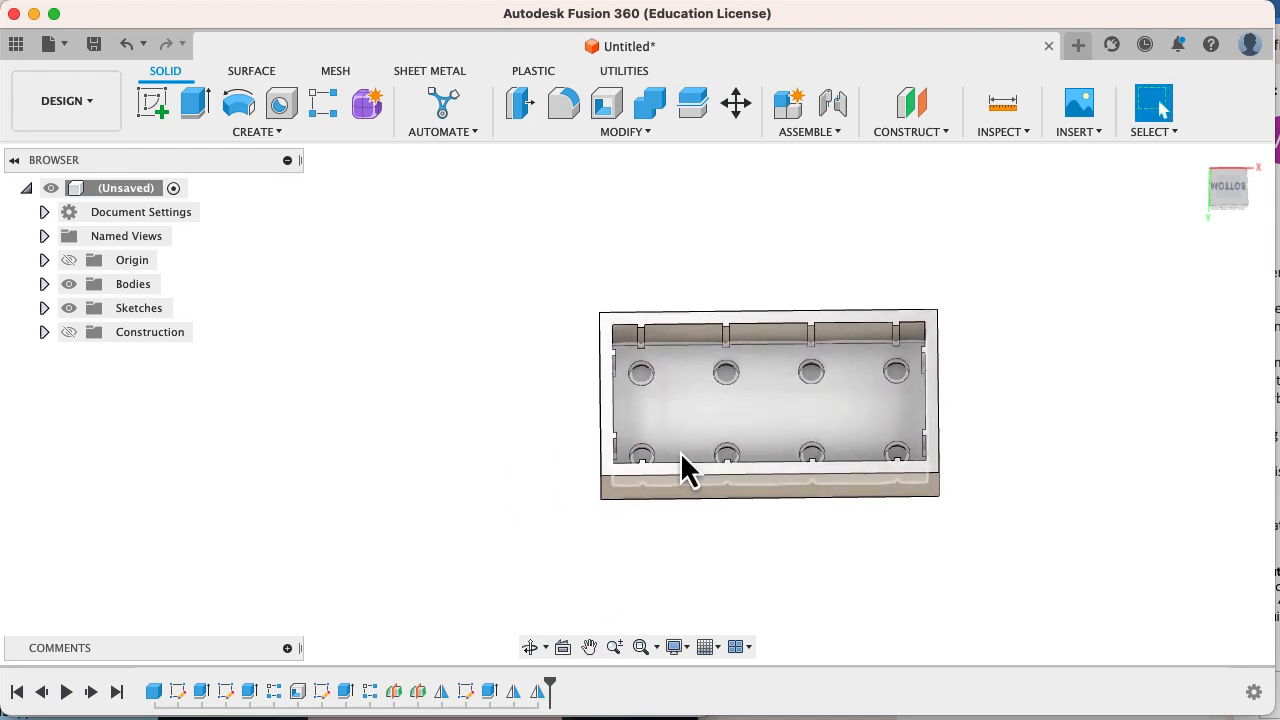
Step: Check the tube dimensions on the LEGO brick exercise sheet and start a sketch on the brick's inner floor face
key("super+Tab")
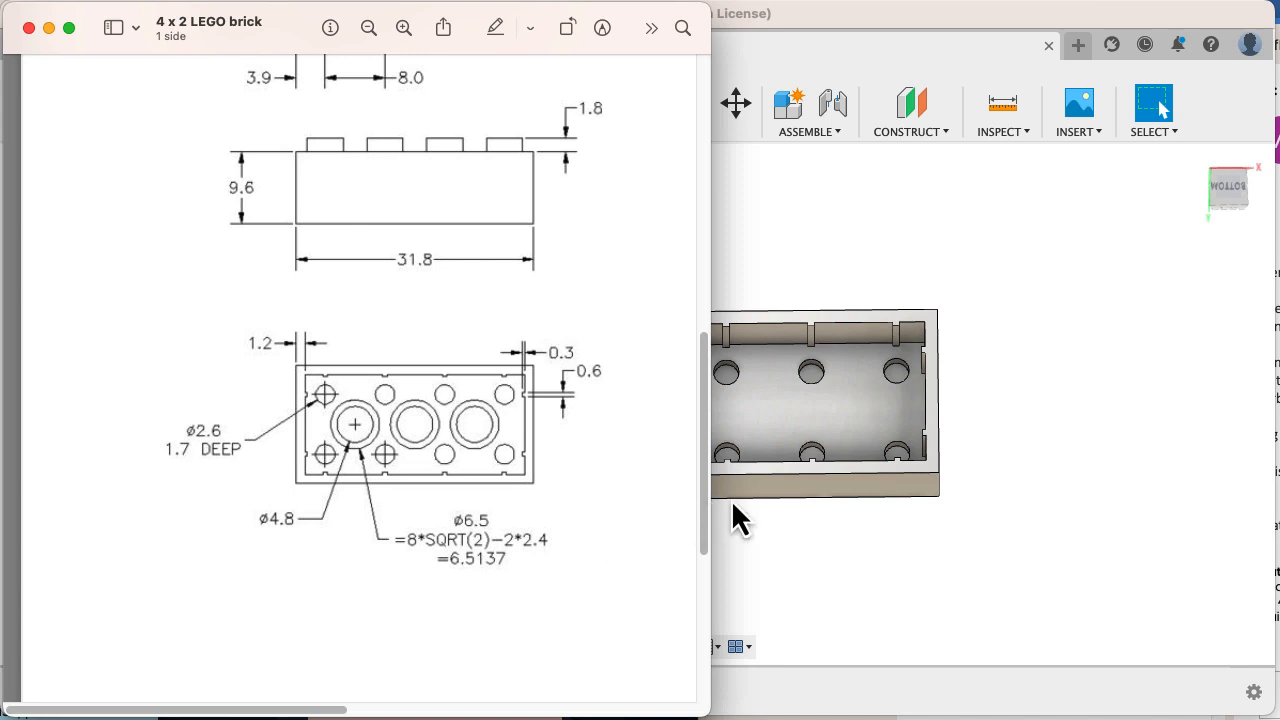
left_click(771, 537)
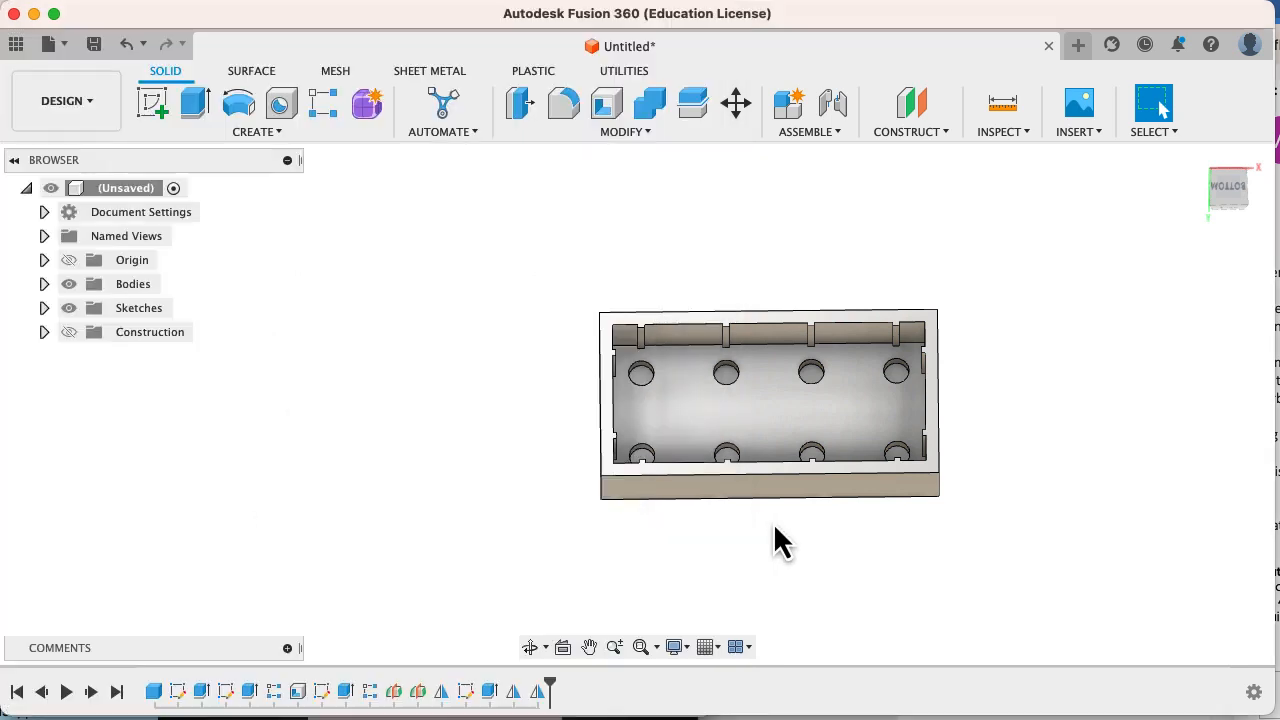
left_click(688, 427)
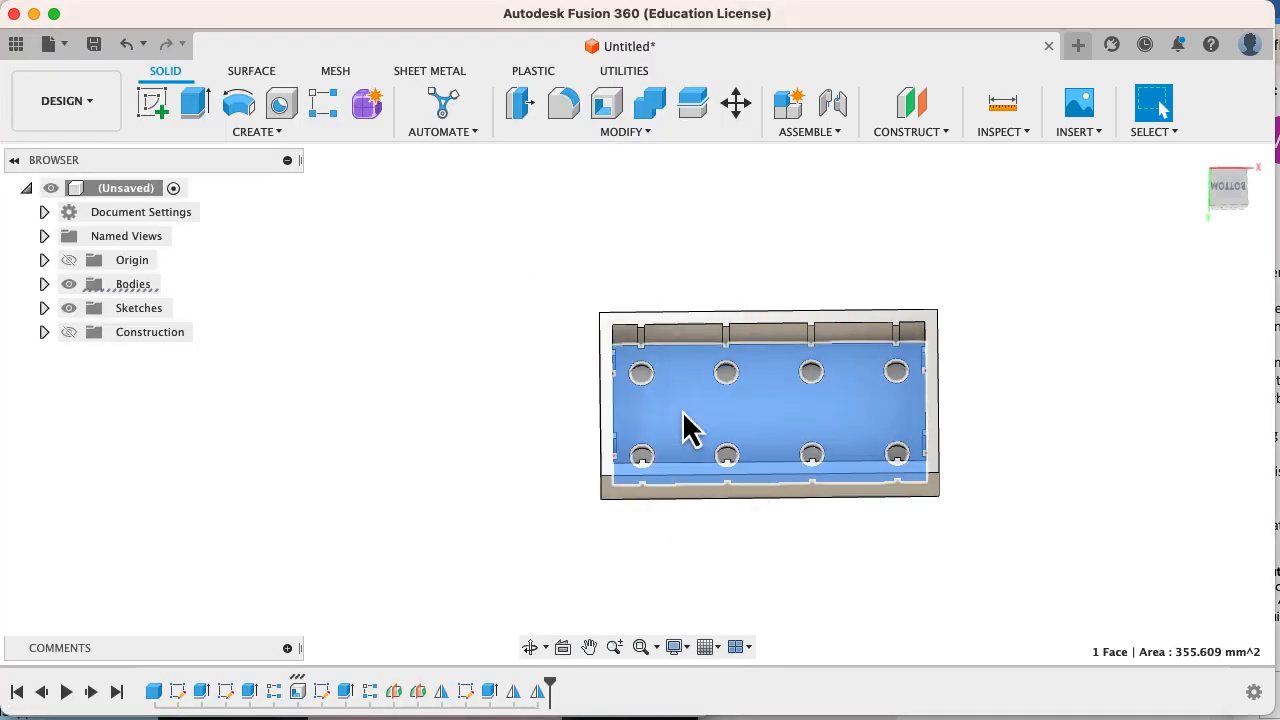
left_click(150, 110)
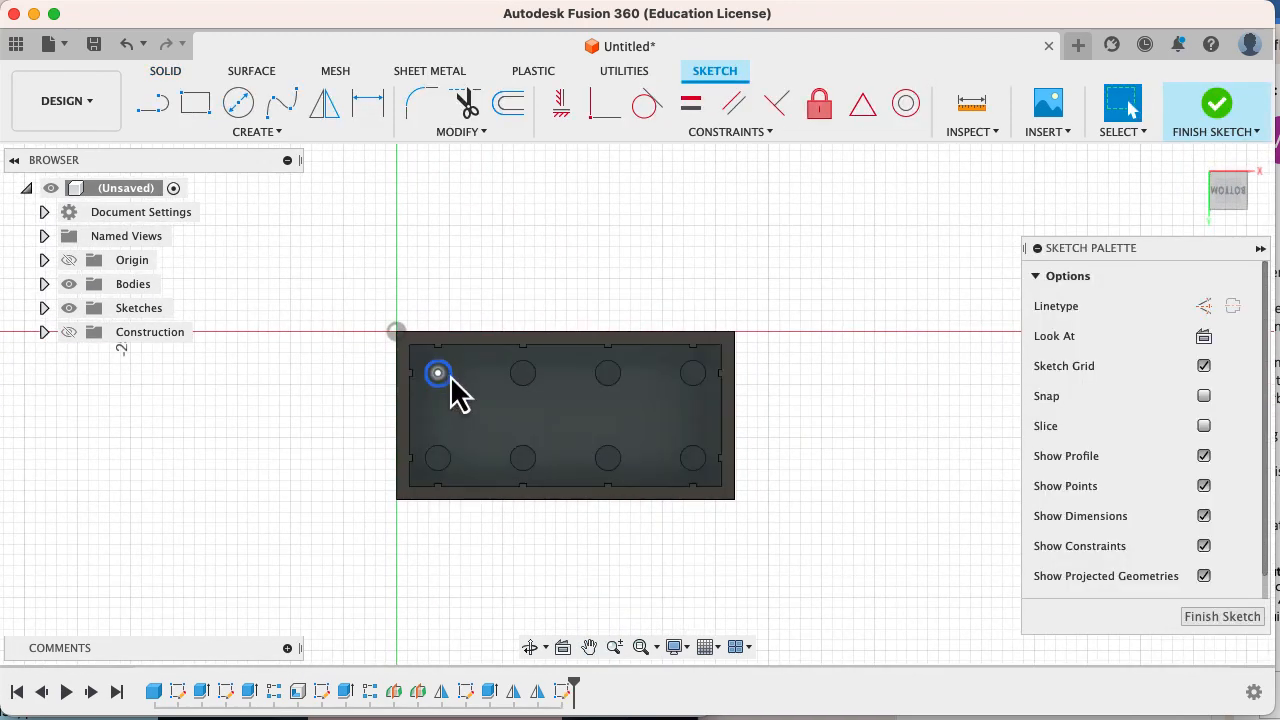
Step: Draw a diagonal construction line from the corner hole's center to the center of the second hole in the opposite row
key("l")
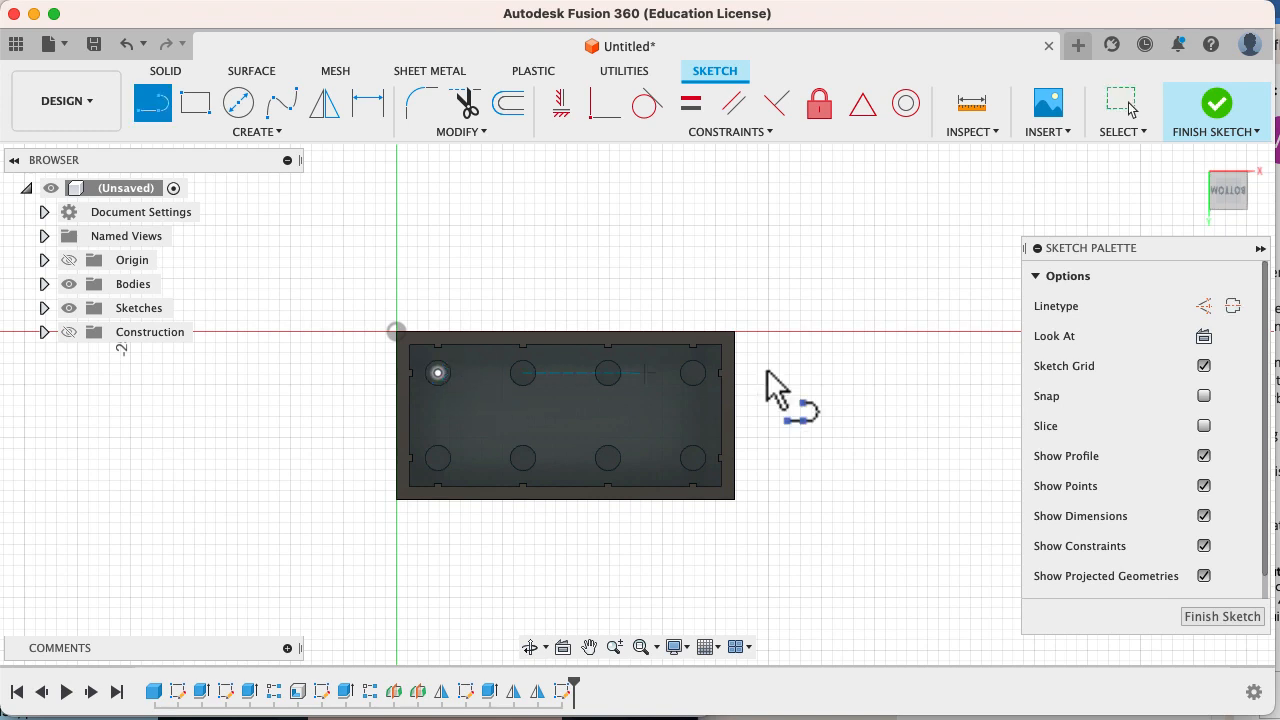
left_click(1203, 306)
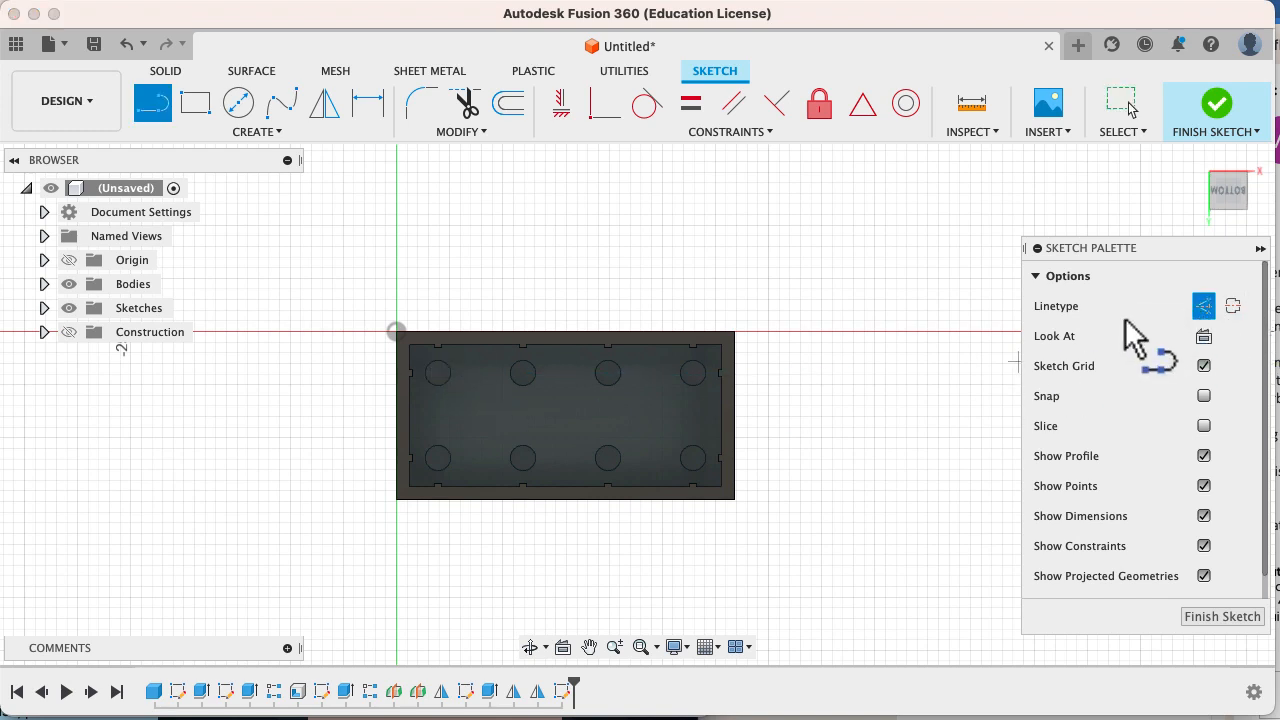
left_click(437, 374)
left_click(522, 457)
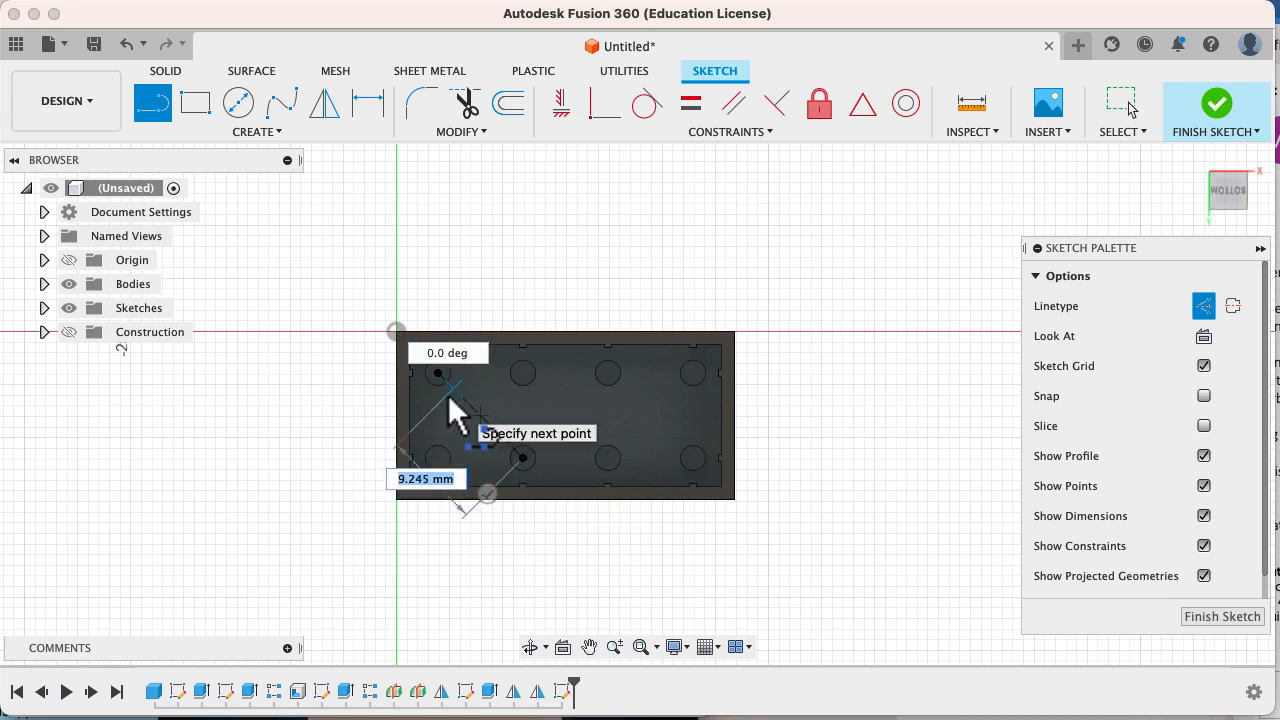
key("Escape")
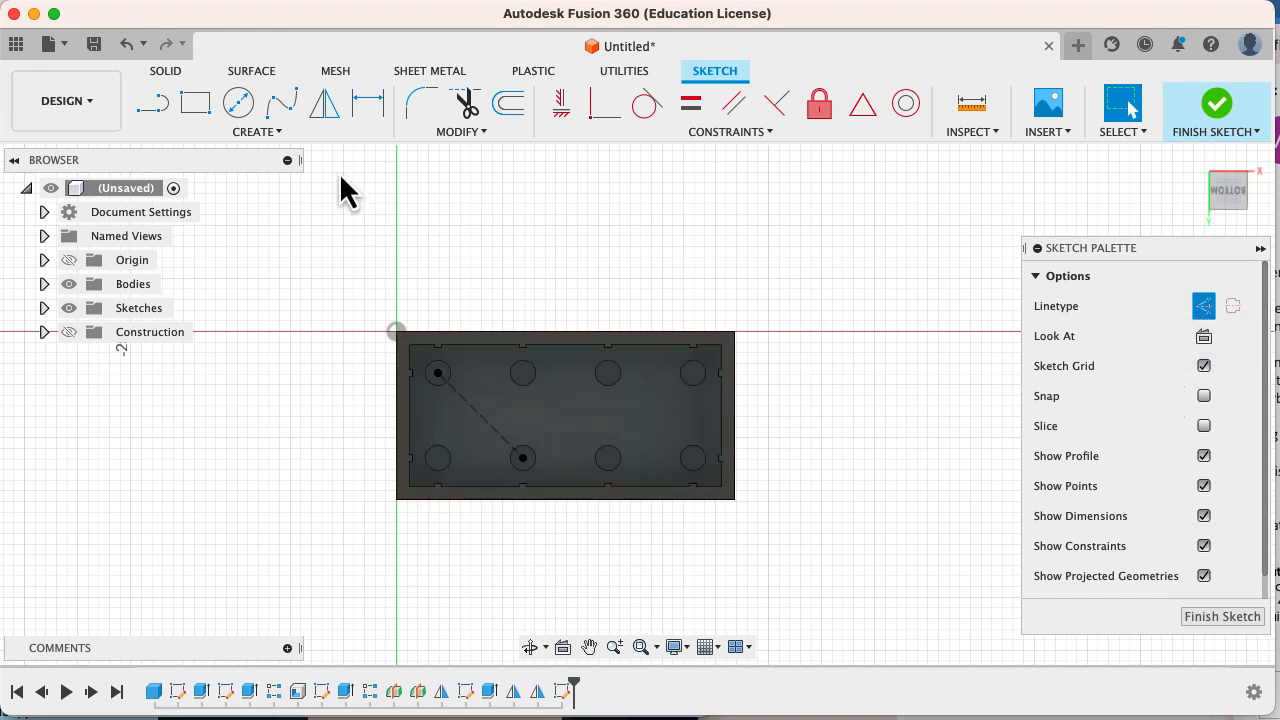
Step: Draw a solid-line circle 4.8 mm in diameter centered on the midpoint of the diagonal construction line
left_click(237, 116)
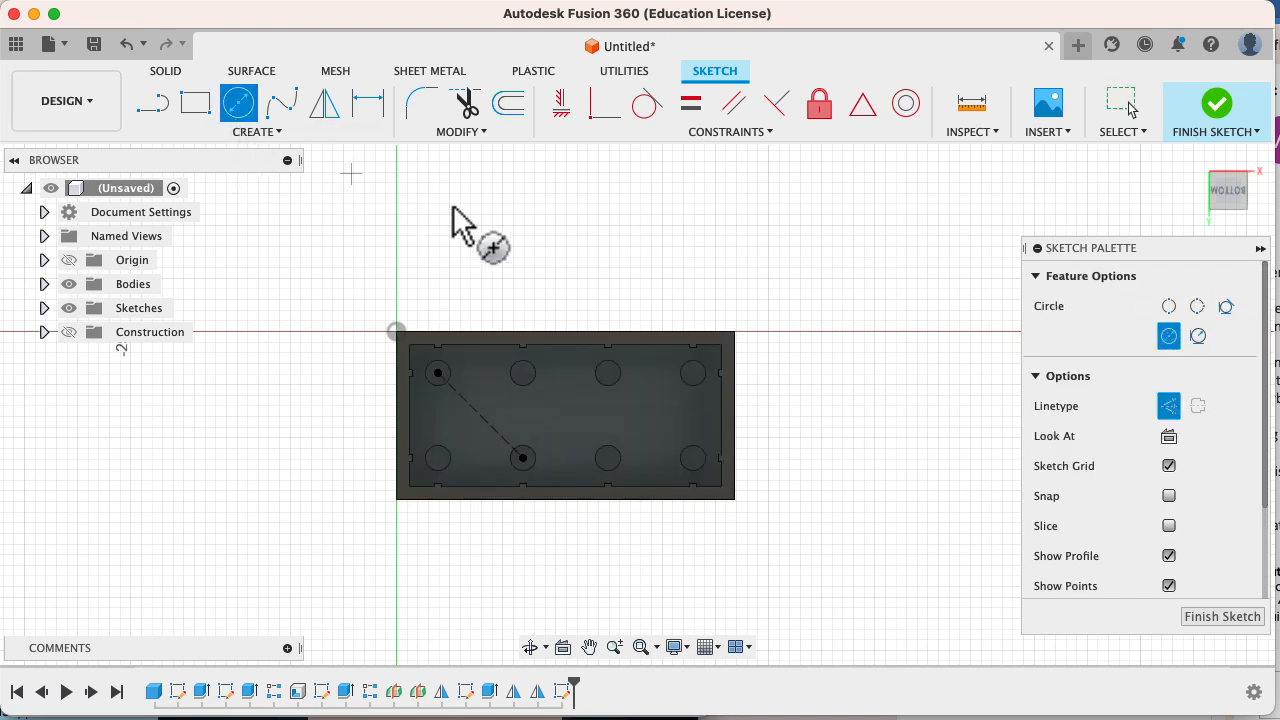
left_click(1169, 406)
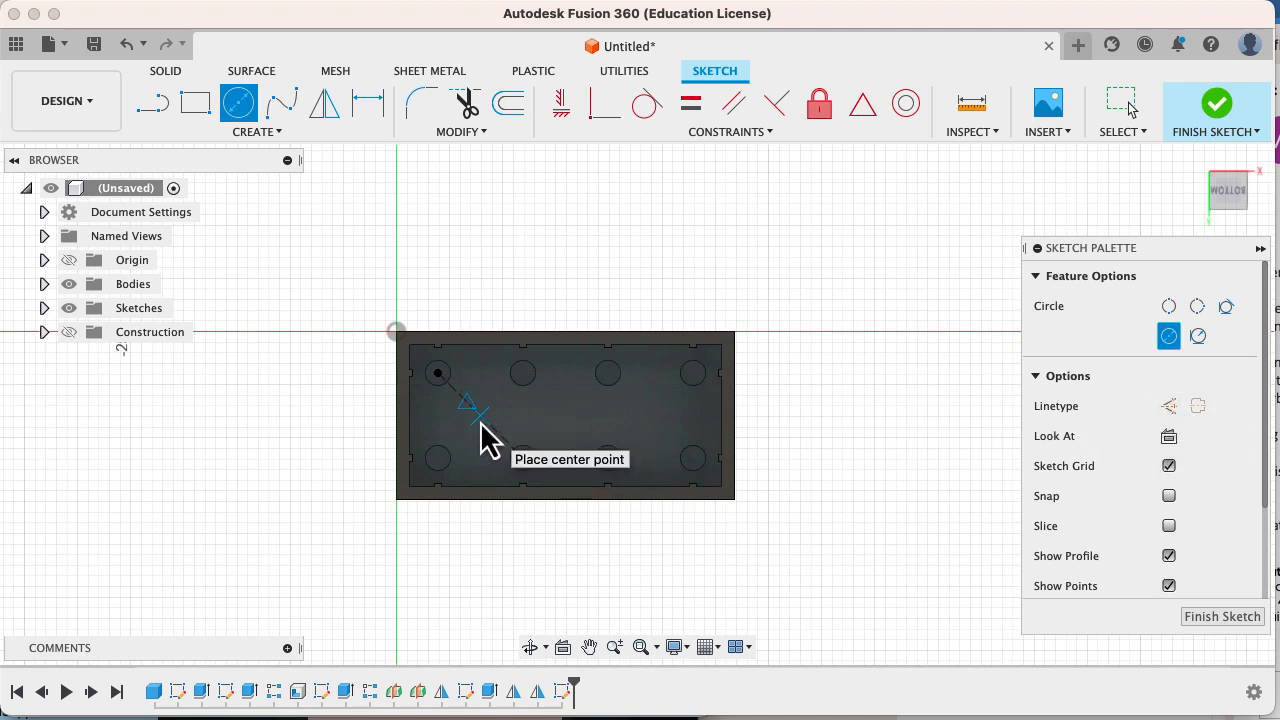
scroll(480, 437, "up", 3)
scroll(480, 437, "up", 2)
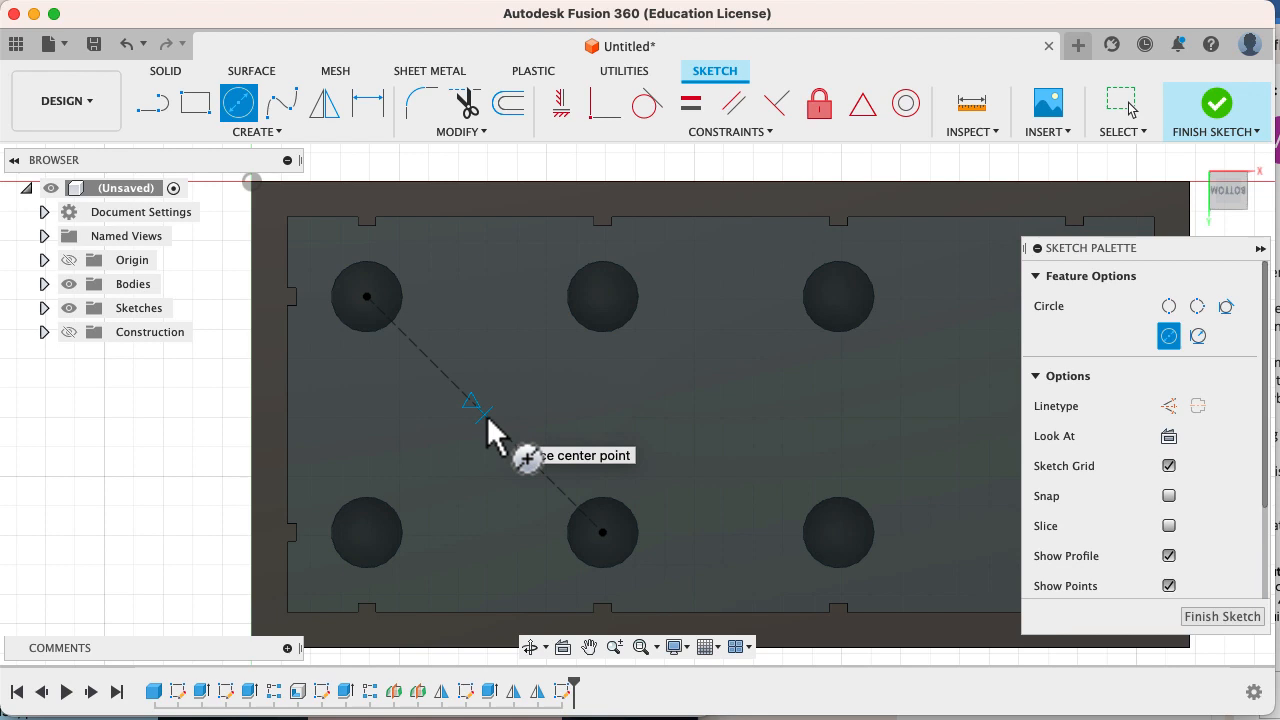
left_click(486, 415)
type("4.")
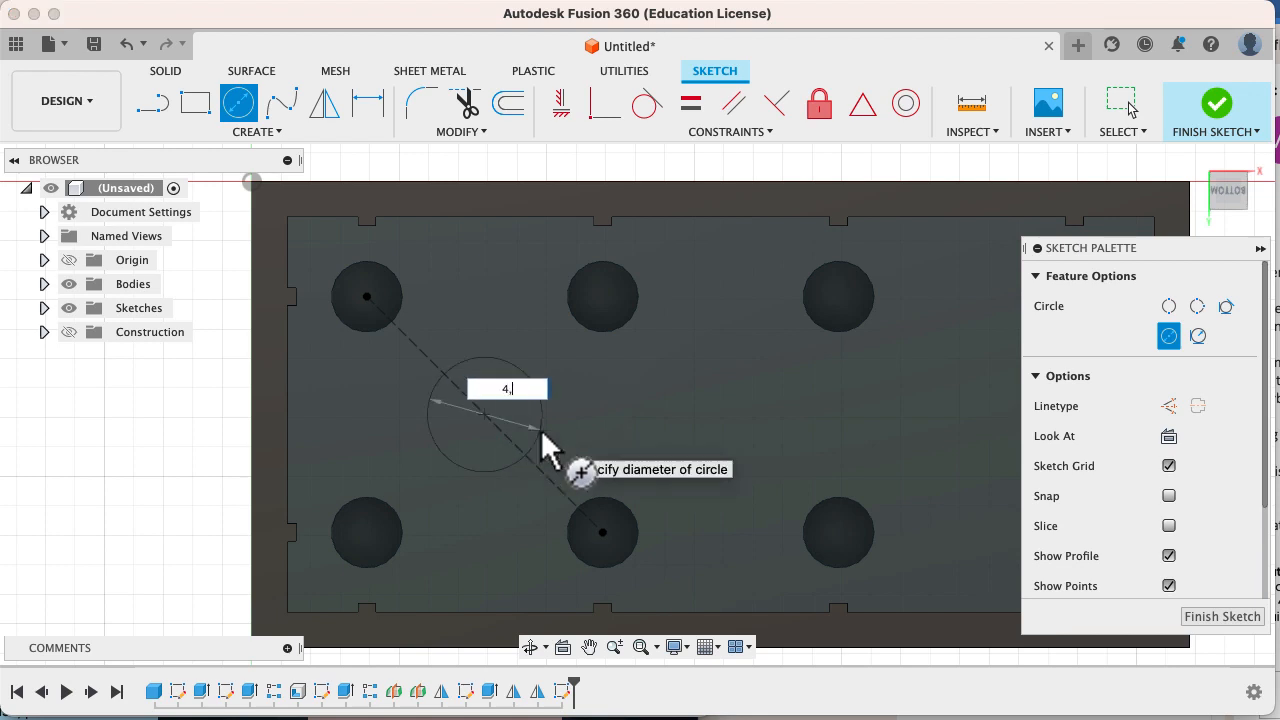
type("8")
key("Return")
key("Escape")
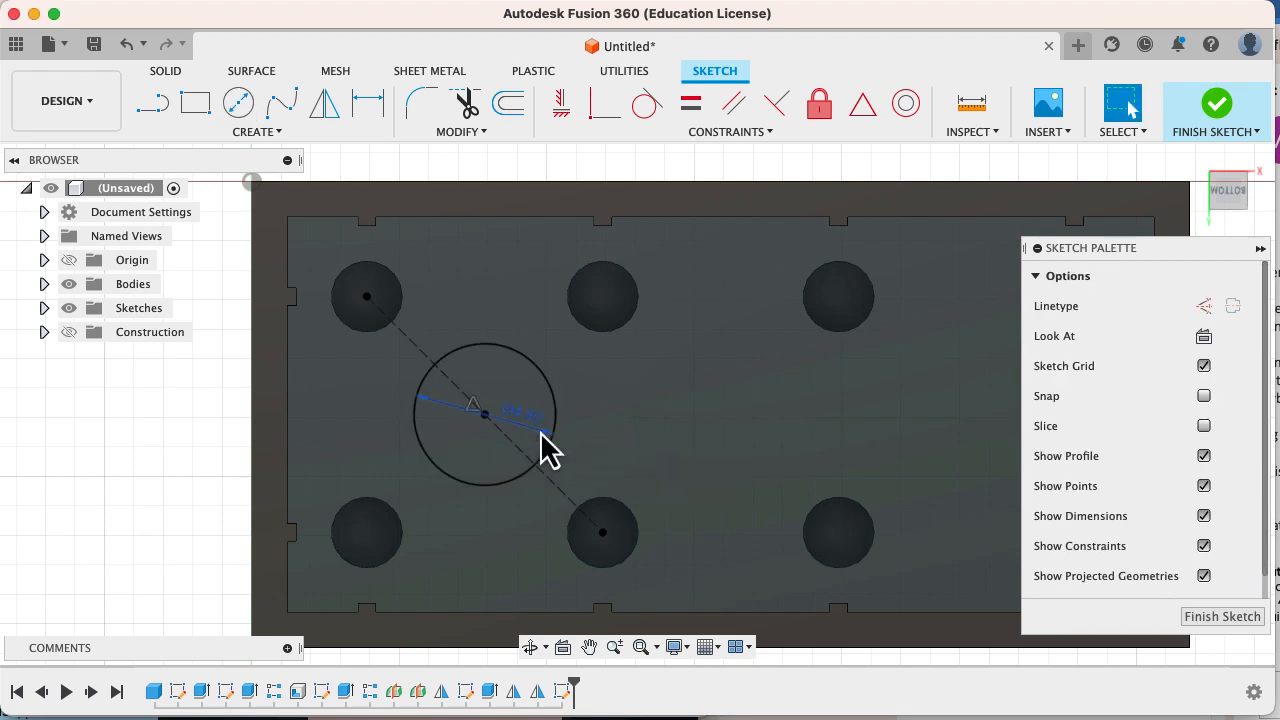
Step: Draw a larger concentric circle around the 4.8 mm circle for the tube's outer wall
key("c")
left_click(485, 415)
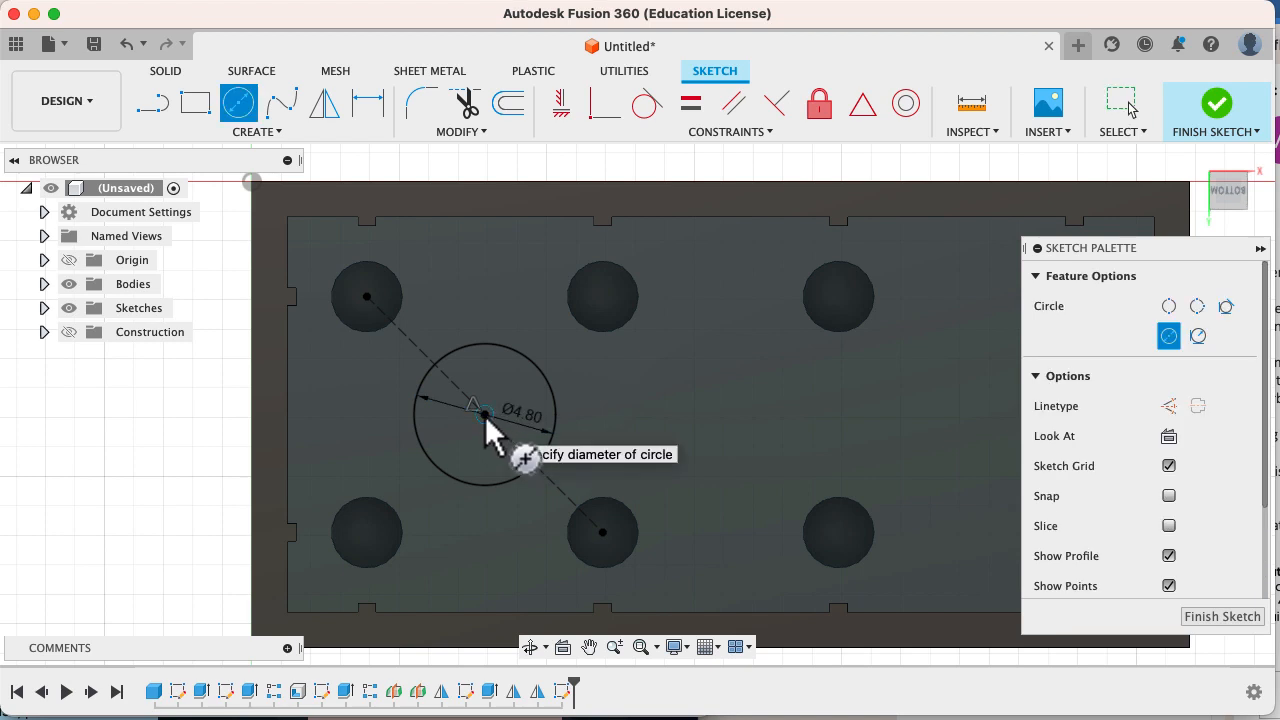
left_click(568, 341)
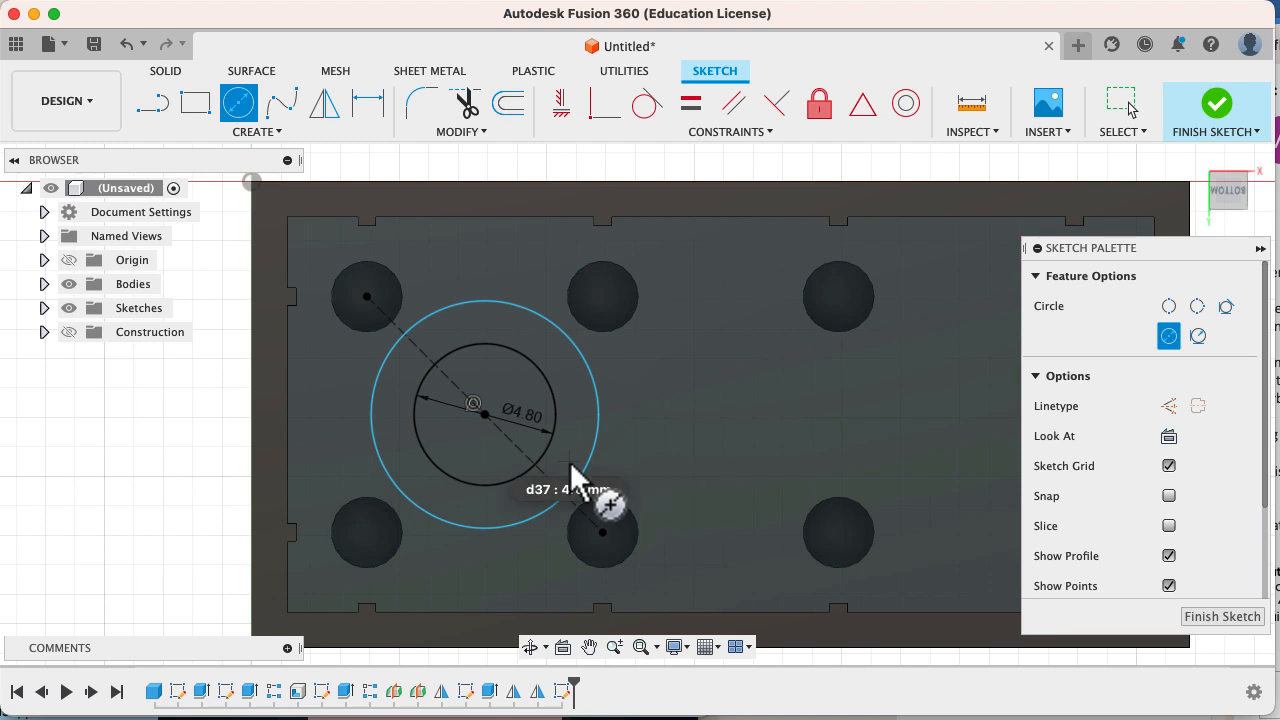
Step: Dimension the outer circle's diameter with the exercise sheet's formula 8*sqrt(2)-2*2,4, check it against the sheet, and finish the sketch
key("super+Tab")
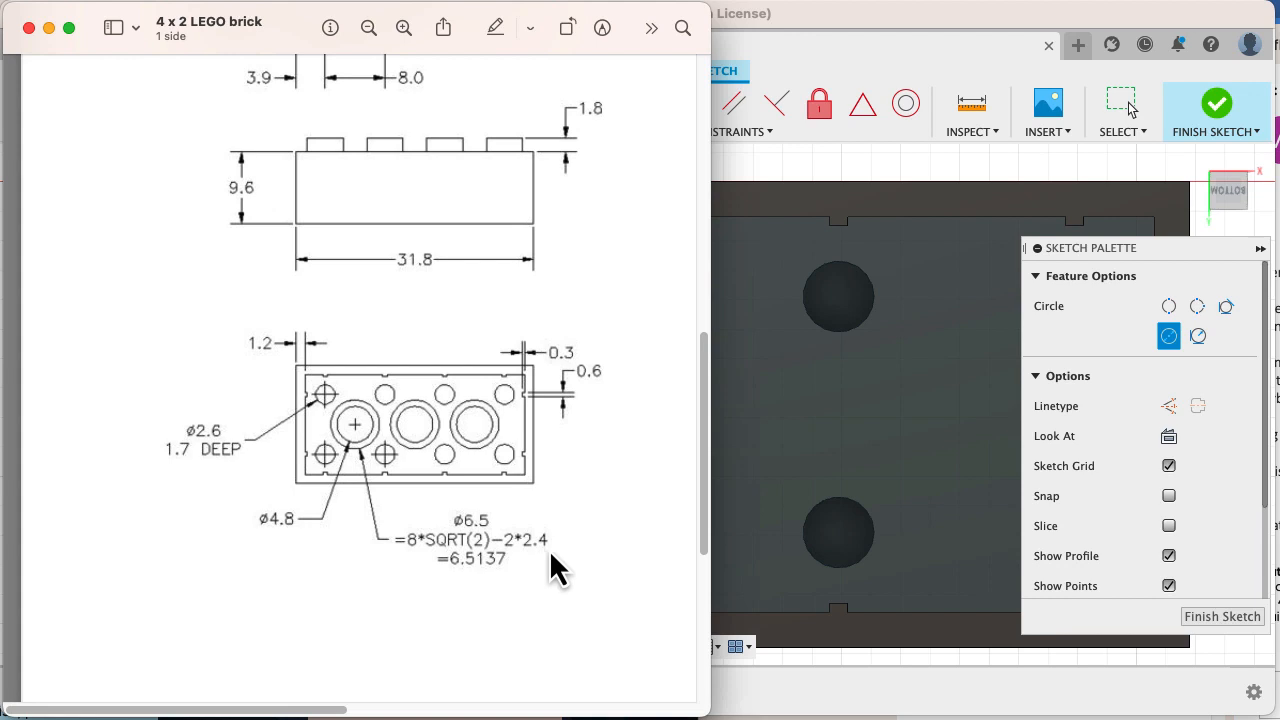
key("super+Tab")
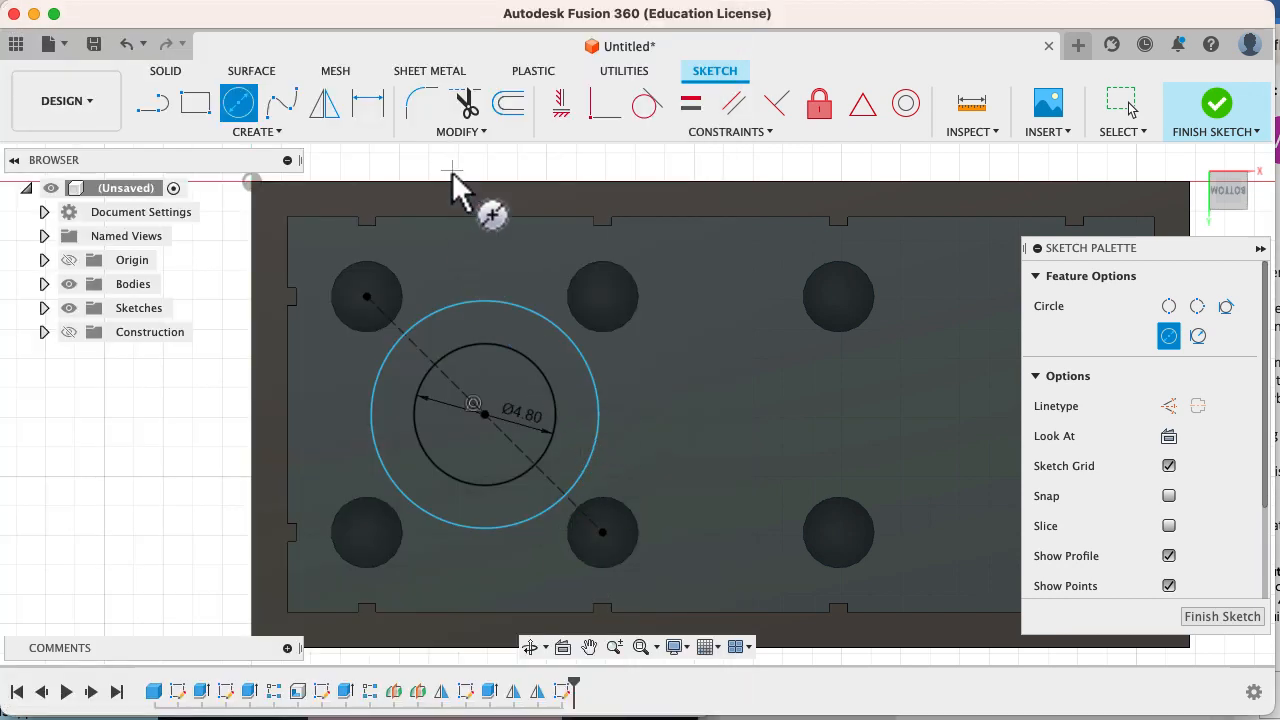
key("d")
left_click(596, 400)
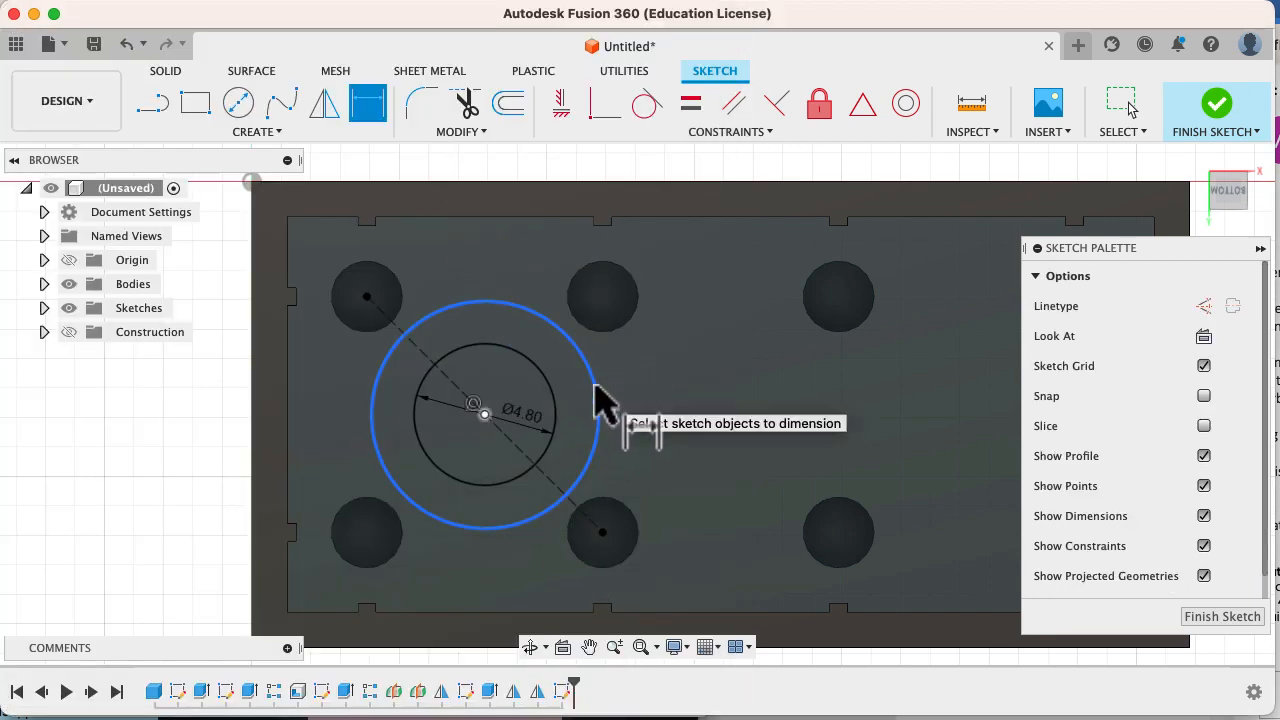
left_click(658, 395)
type("8*sqrt(2)-2*2,4")
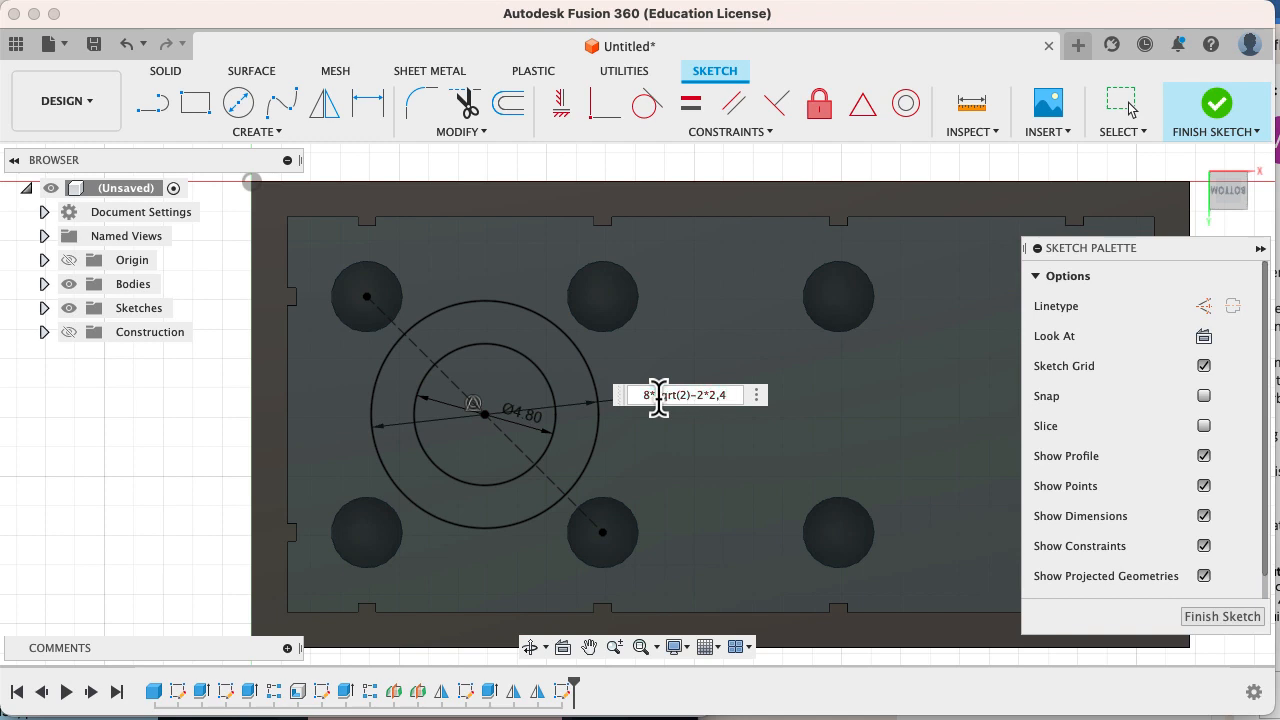
key("super+Tab")
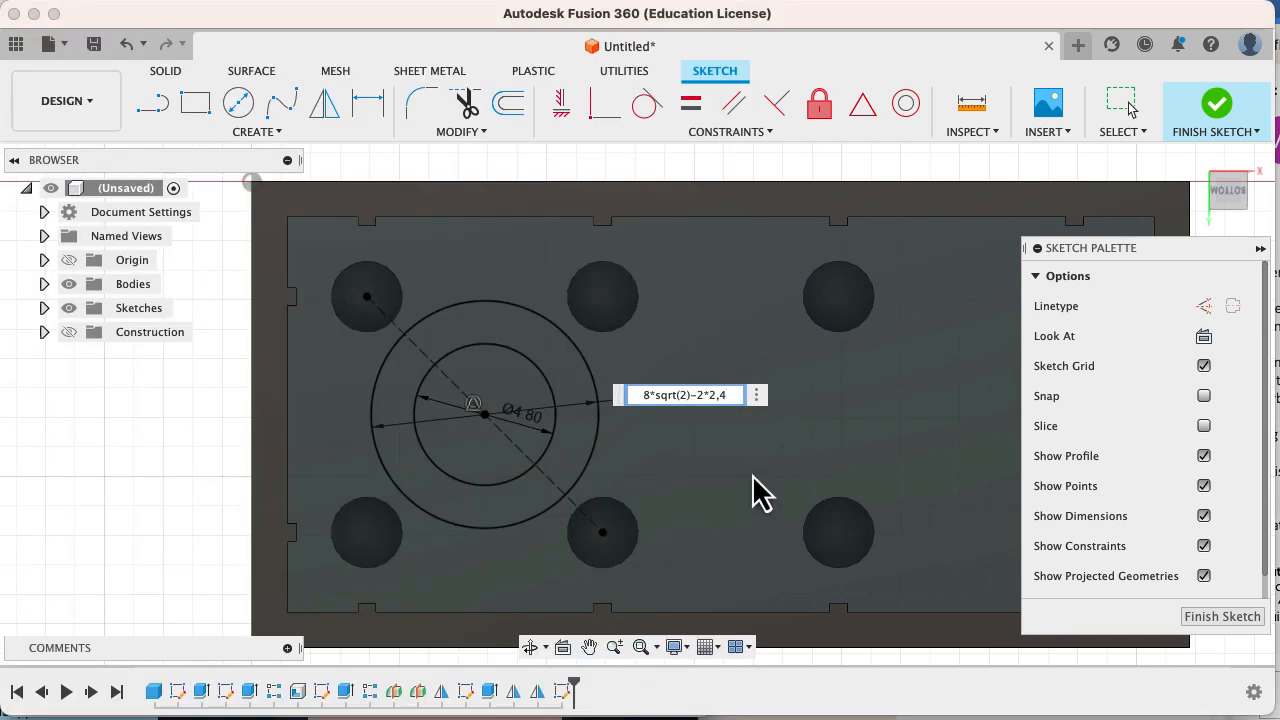
key("Return")
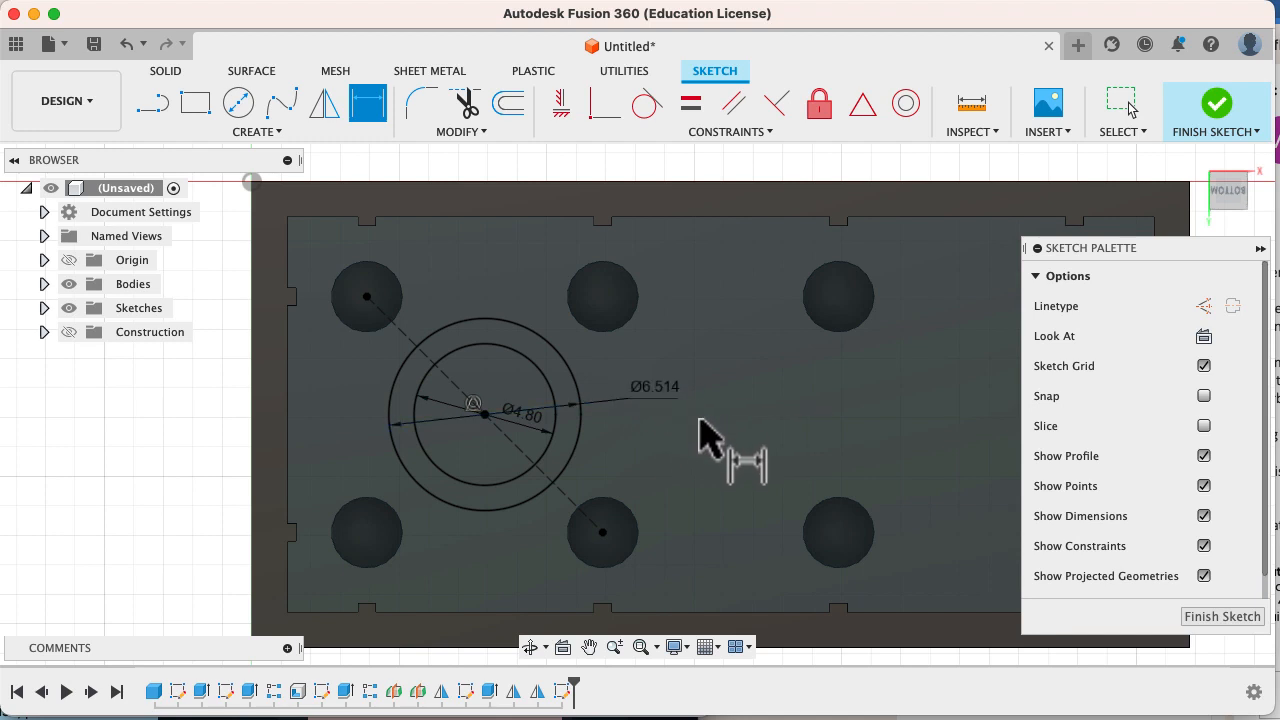
key("super+Tab")
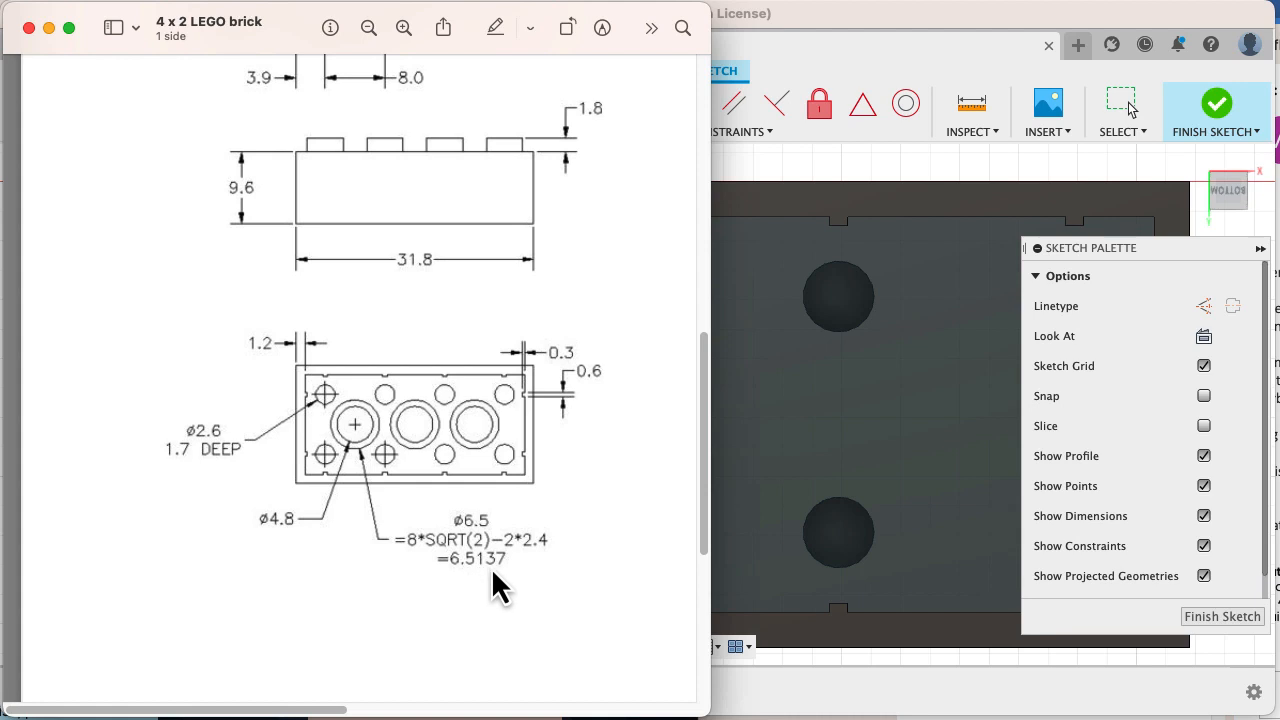
left_click(866, 235)
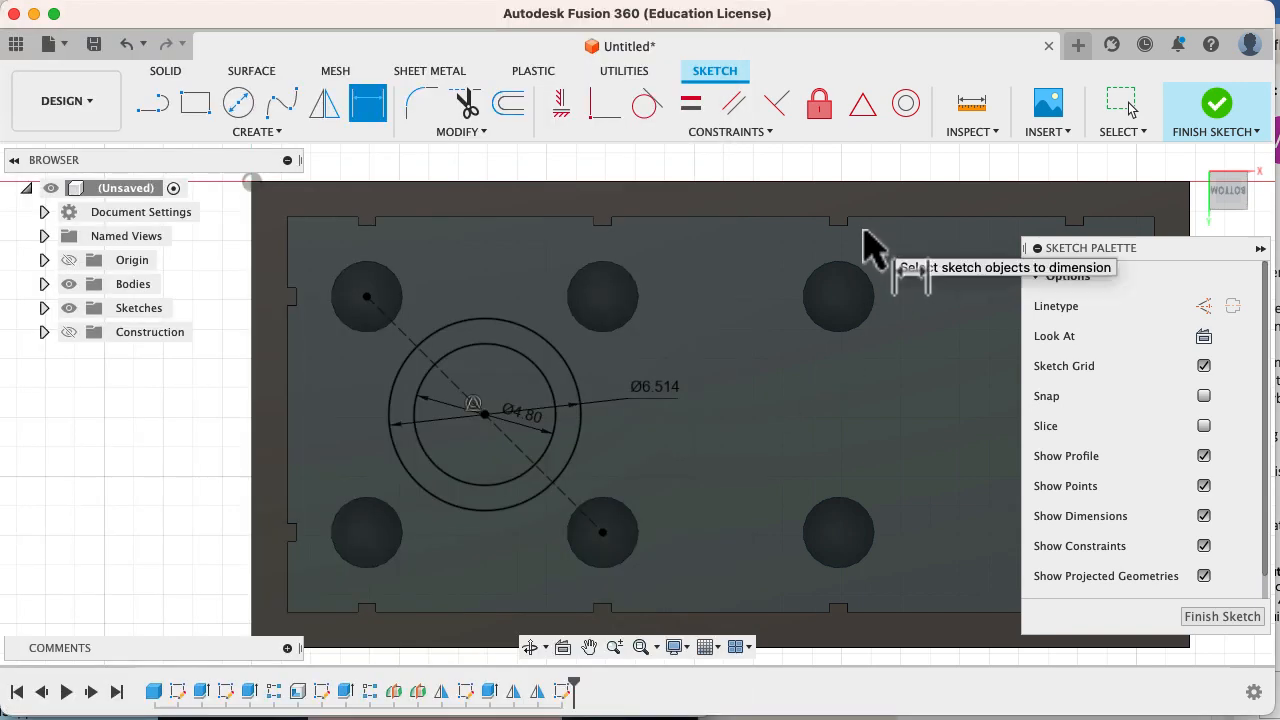
left_click(1208, 620)
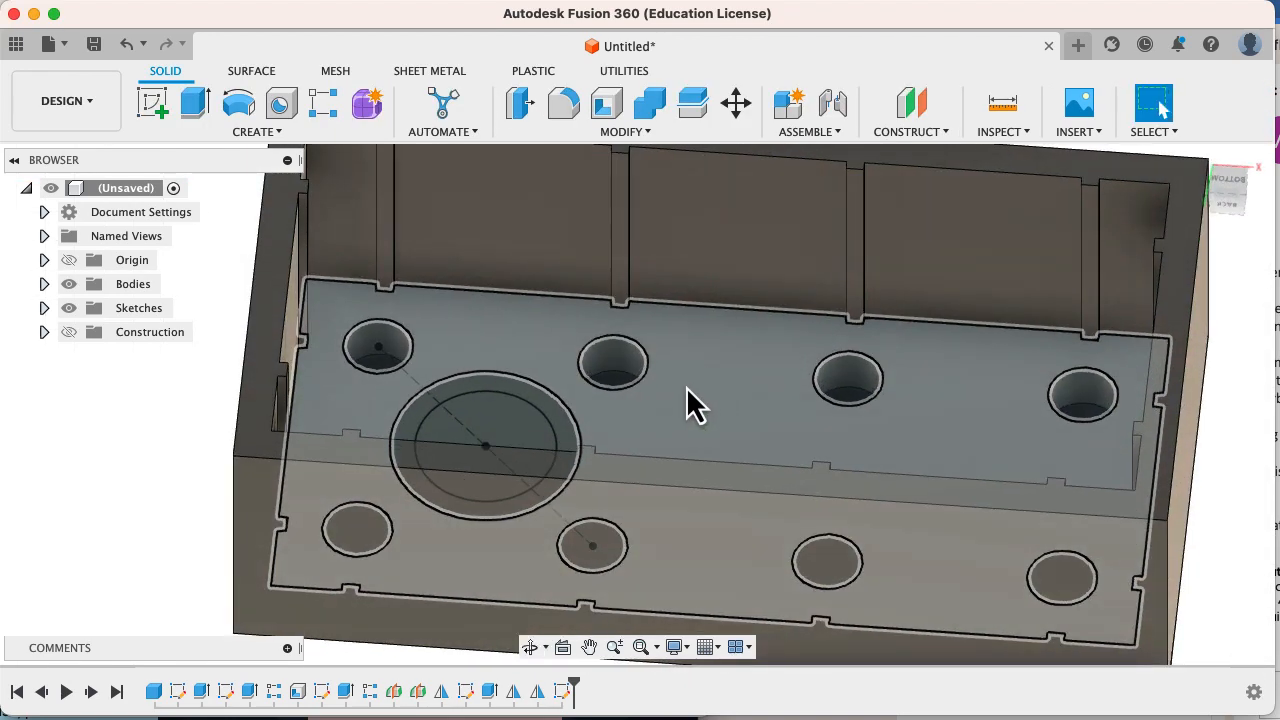
Step: Extrude the ring profile from the inner floor to the brick's open rim face, joined to the body
key("e")
left_click(530, 410)
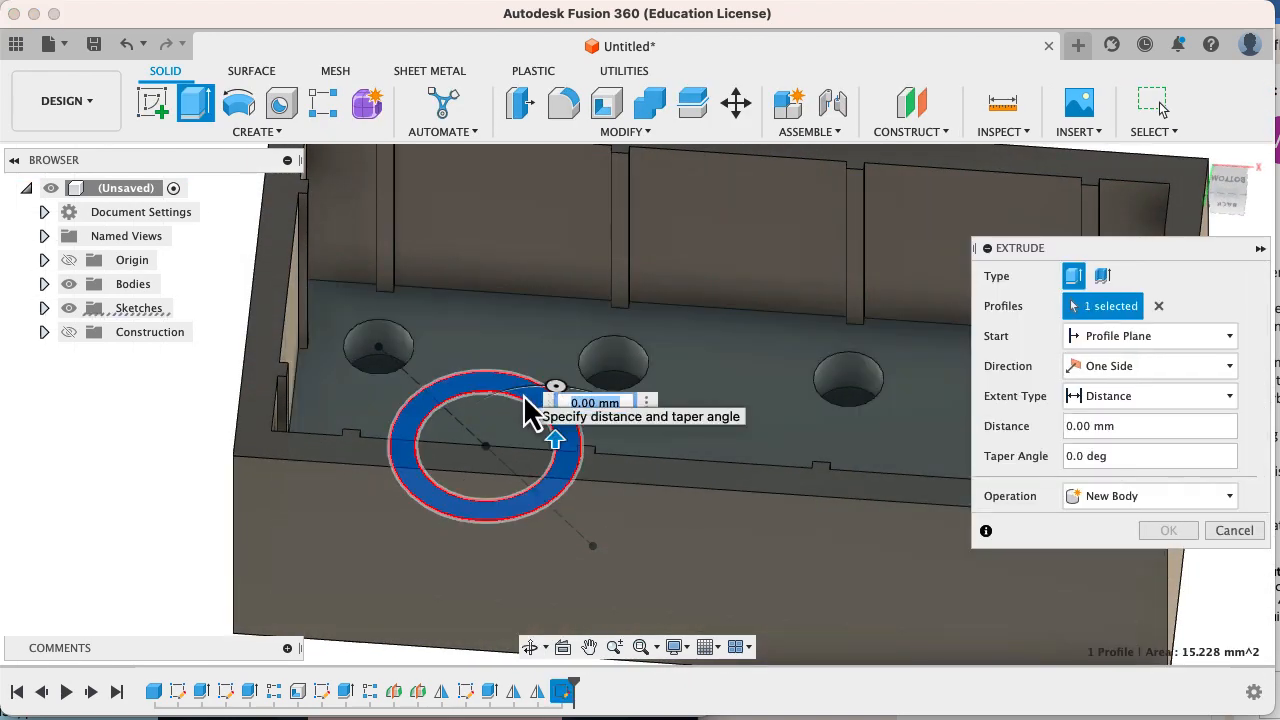
scroll(531, 409, "down", 4)
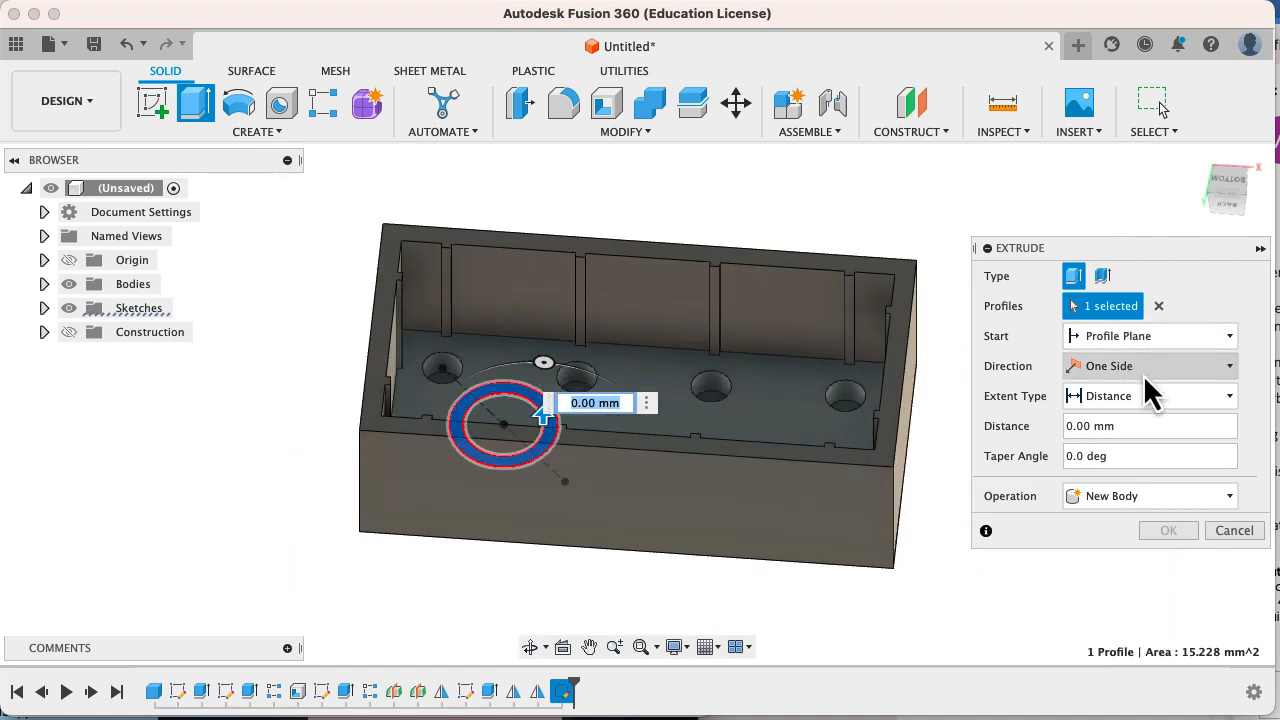
left_click(1085, 398)
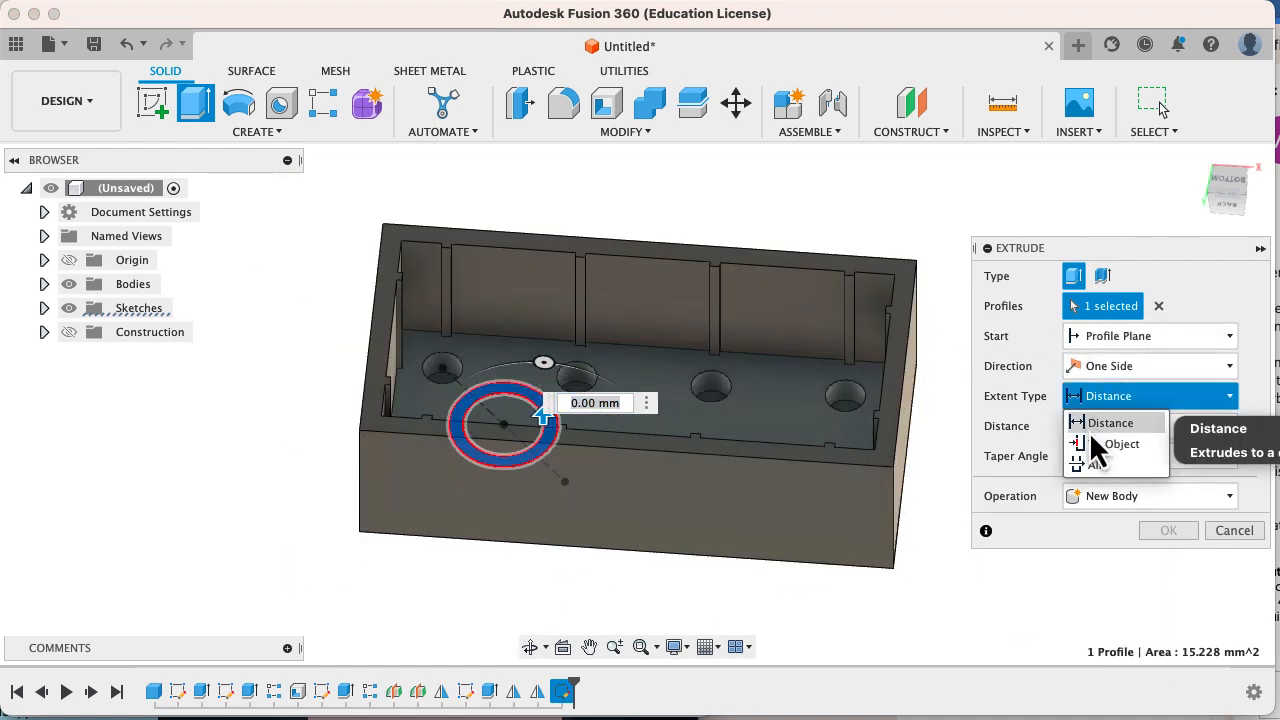
left_click(1100, 444)
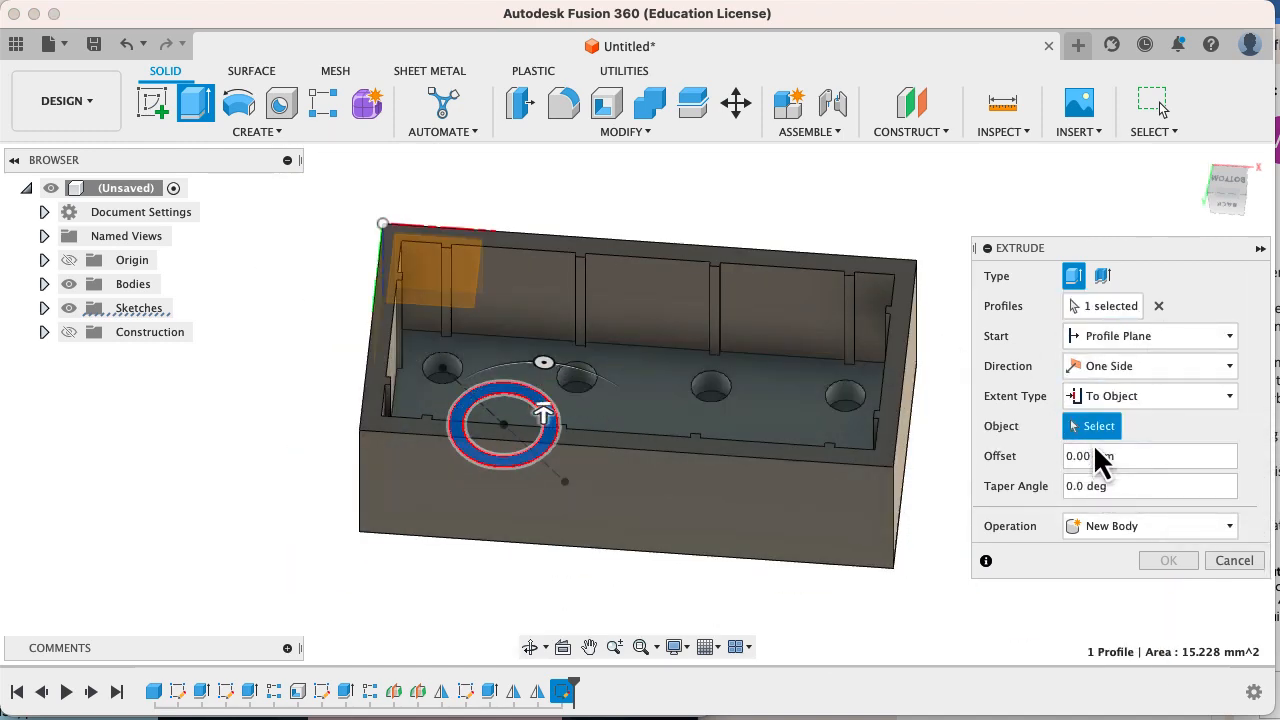
left_click(585, 250)
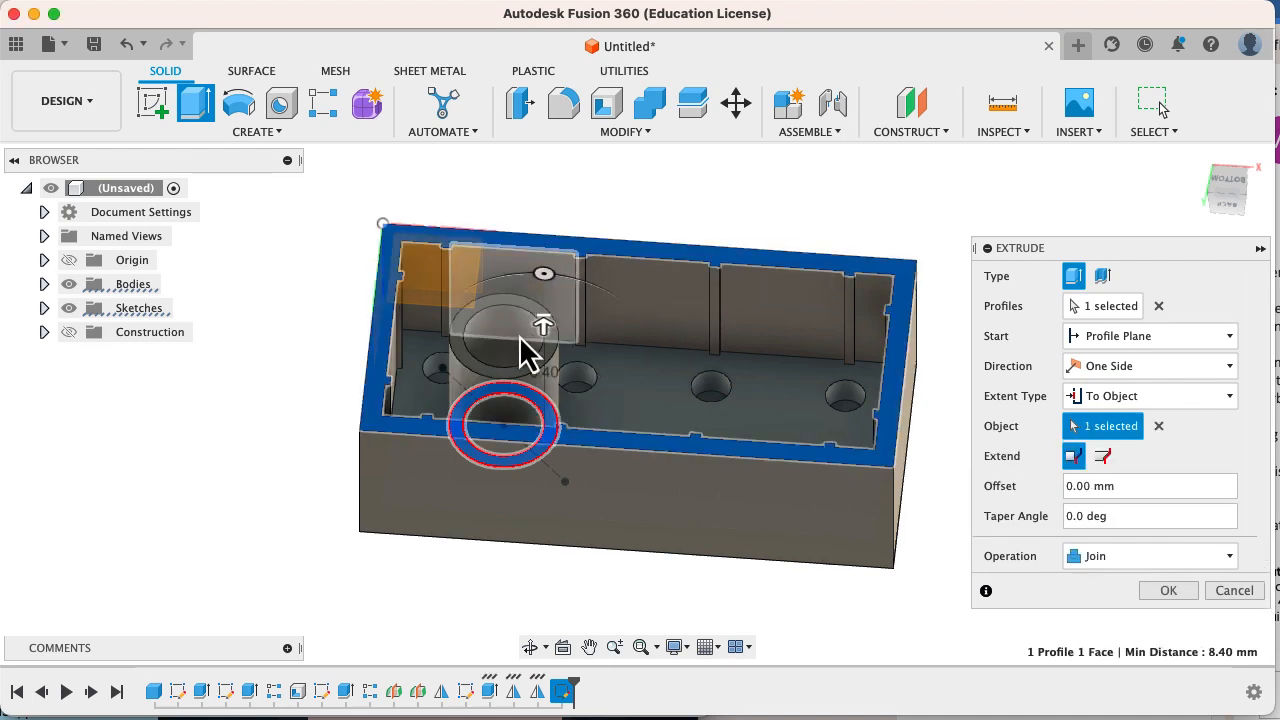
left_click(1172, 594)
Step: Create a rectangular pattern of the tube feature along the brick's long edge with quantity 3 and 8 mm spacing
middle_click_drag(877, 463, 656, 385, "shift")
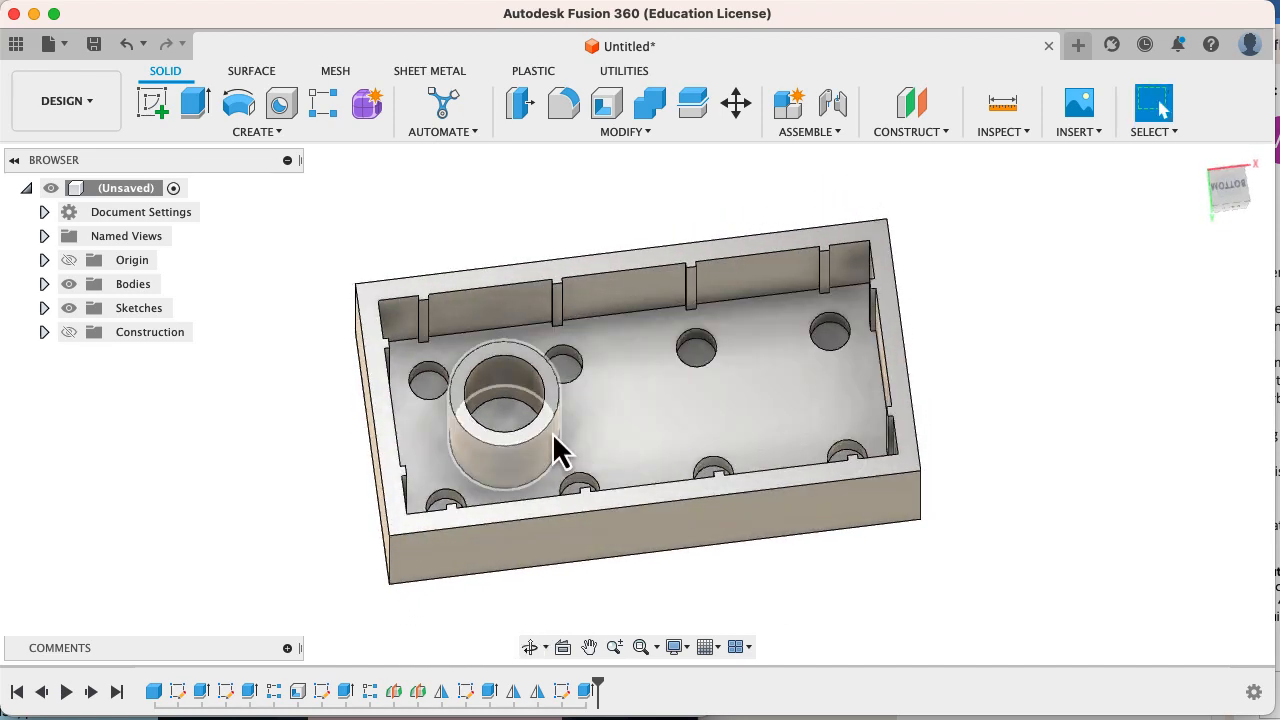
left_click(324, 106)
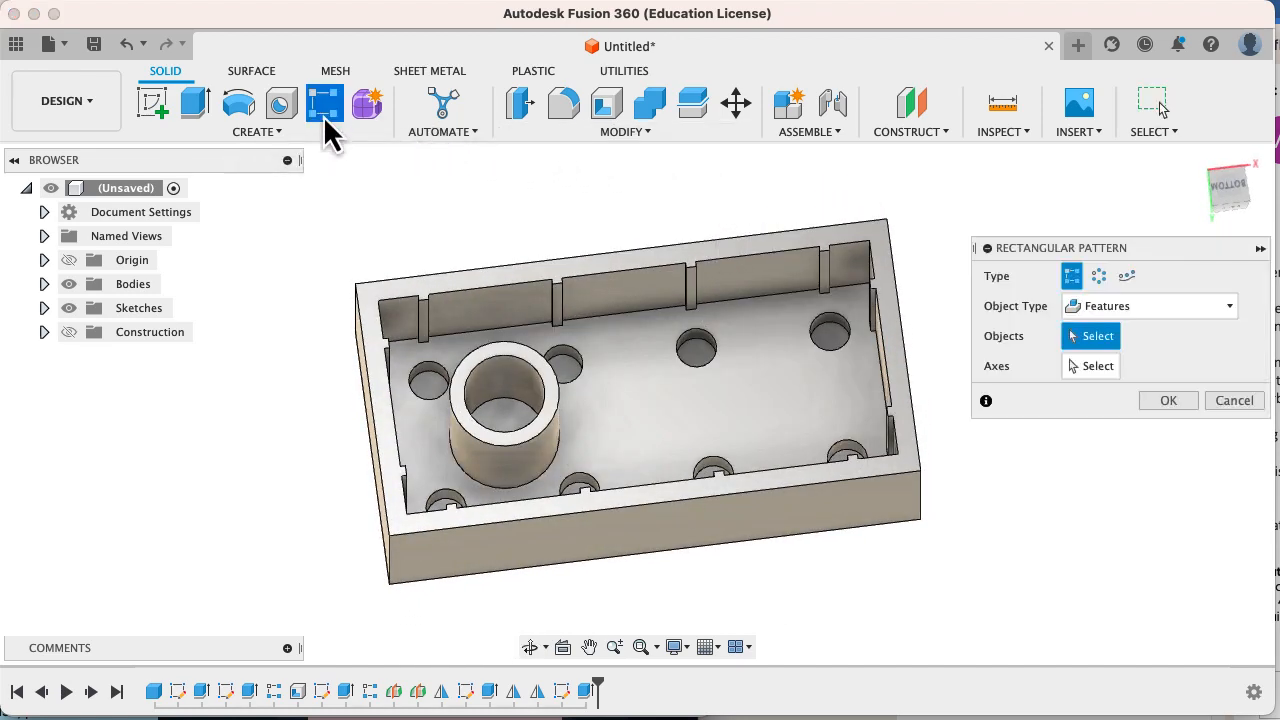
left_click(507, 467)
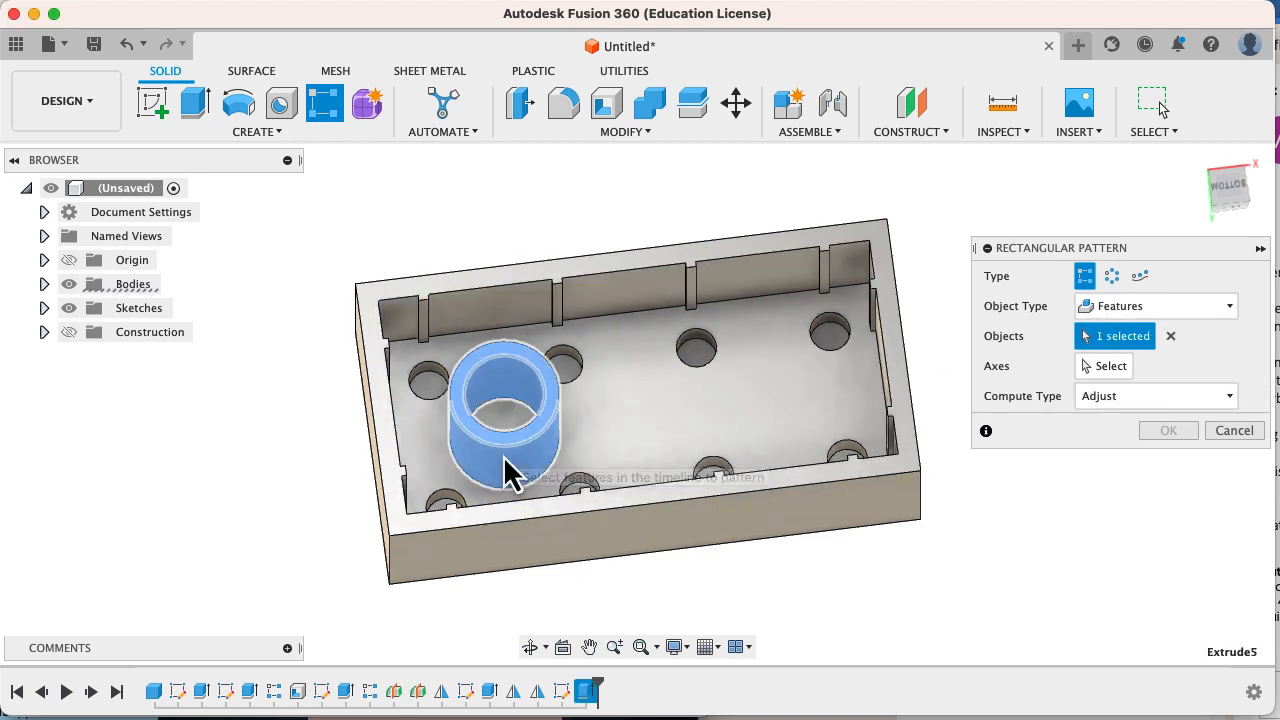
left_click(1108, 366)
left_click(622, 264)
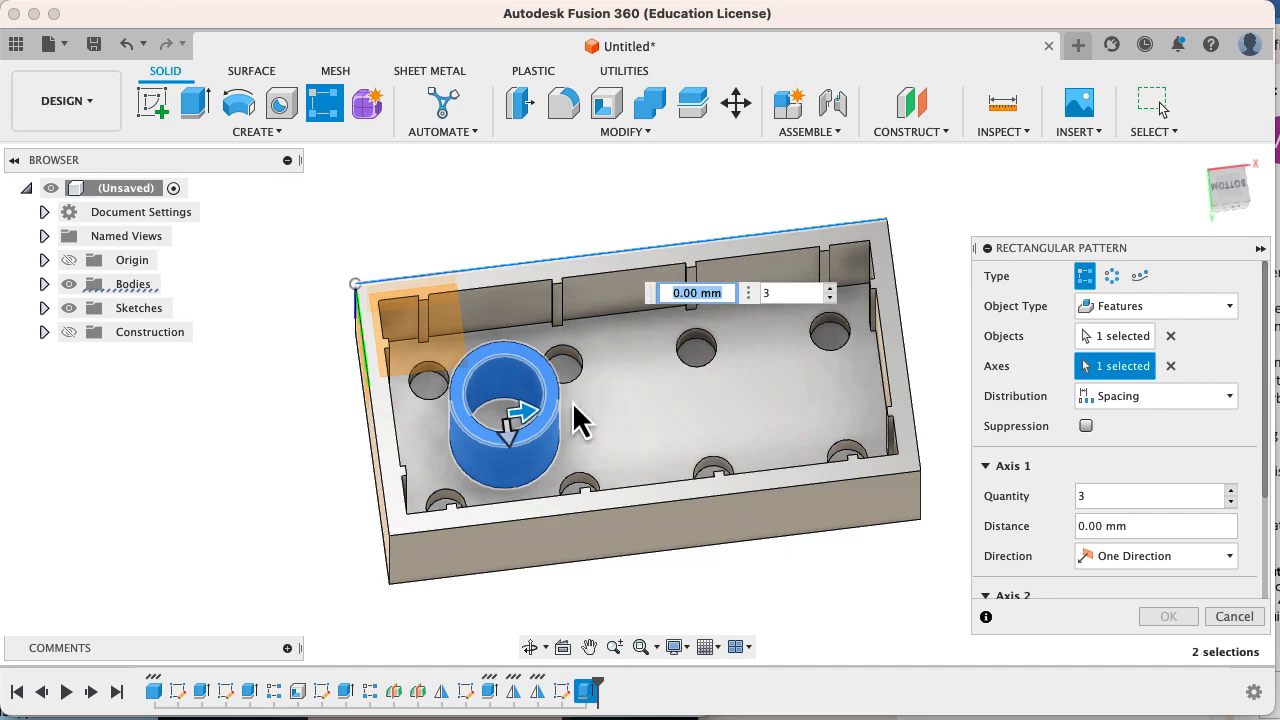
left_click_drag(517, 420, 671, 398)
left_click(851, 443)
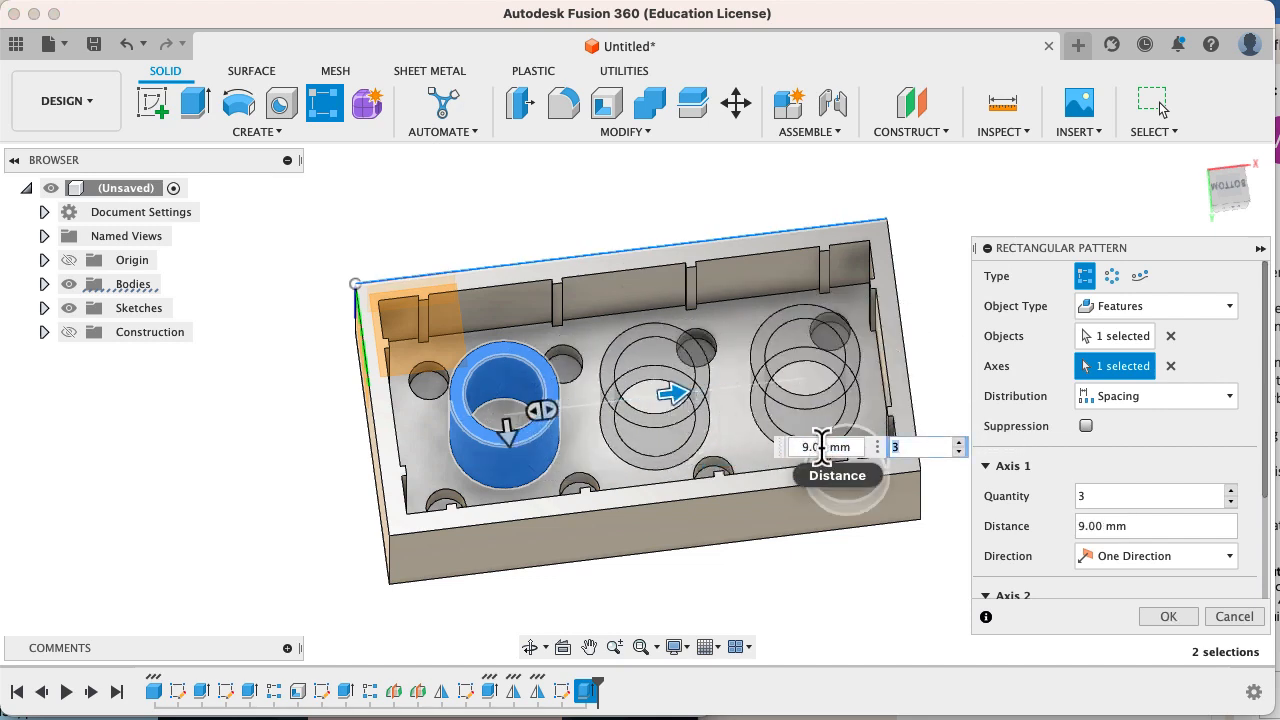
left_click(795, 450)
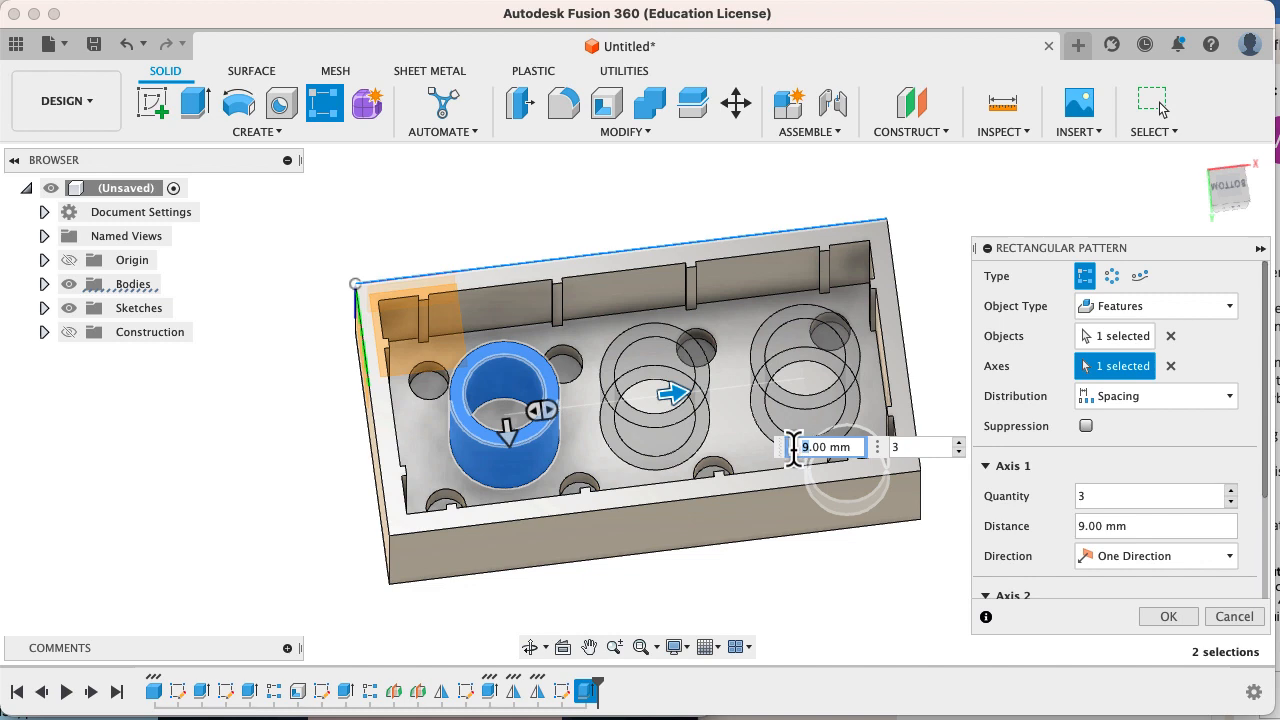
type("8")
key("Tab")
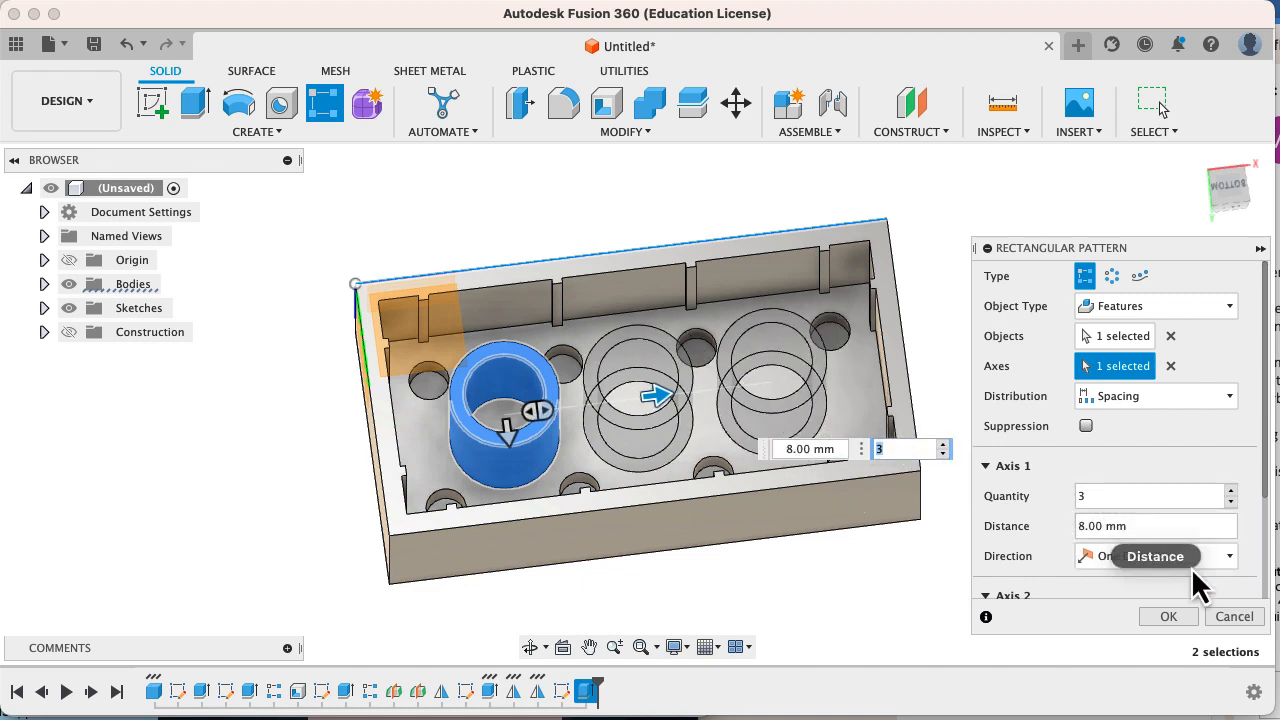
left_click(1170, 617)
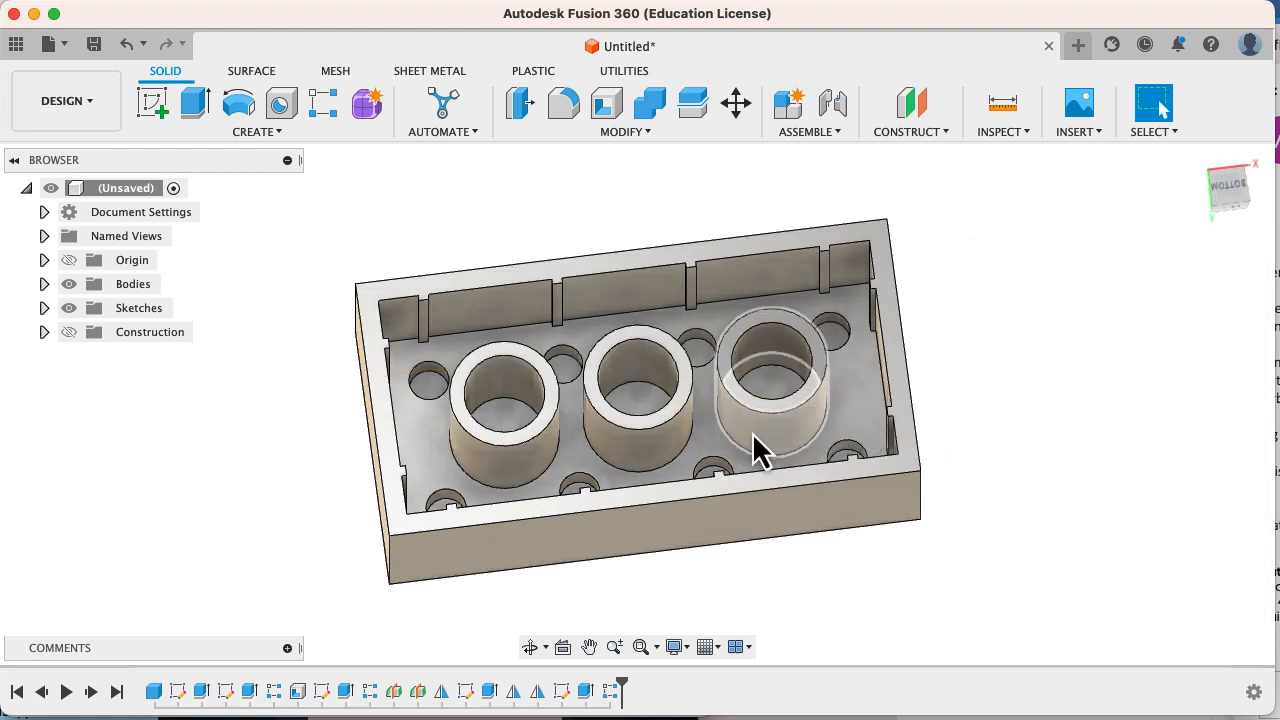
Step: Examine the brick's underside and compare it with the photo and drawings on the LEGO brick exercise sheet
mouse_move(694, 443)
middle_mouse_down("shift")
mouse_move(680, 480)
mouse_move(670, 431)
mouse_move(684, 431)
middle_mouse_up("shift")
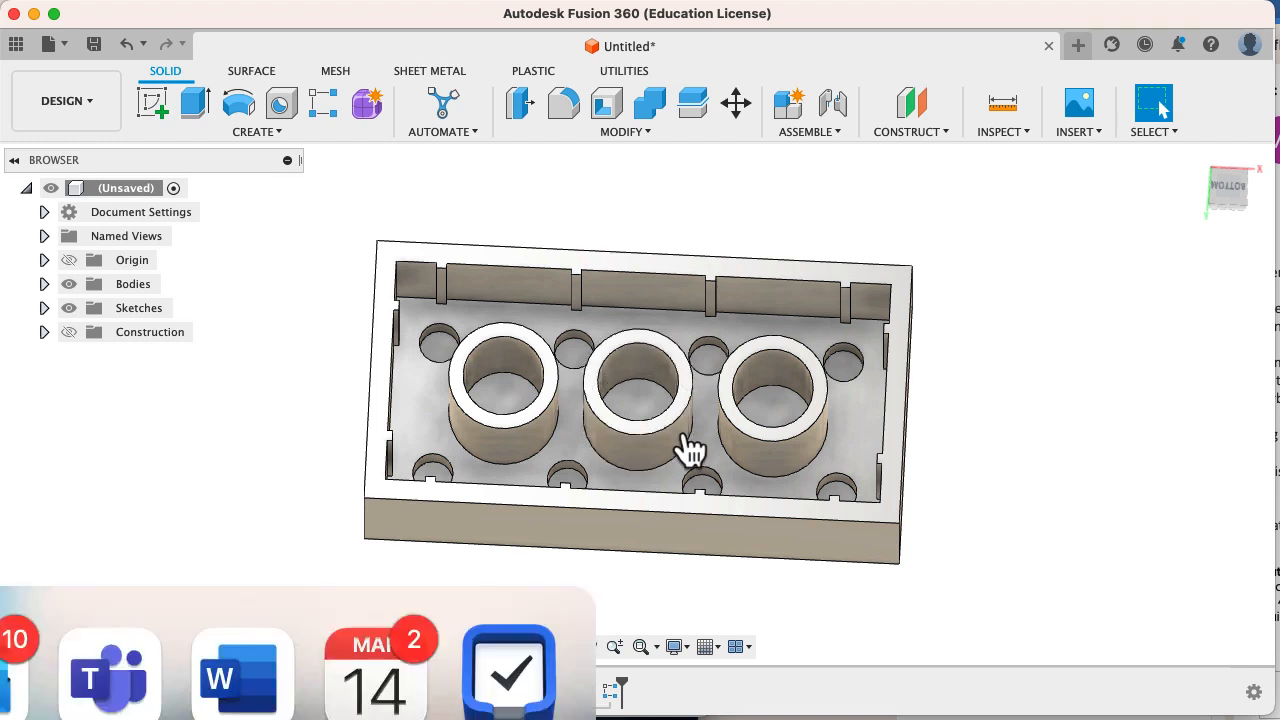
key("super+Tab")
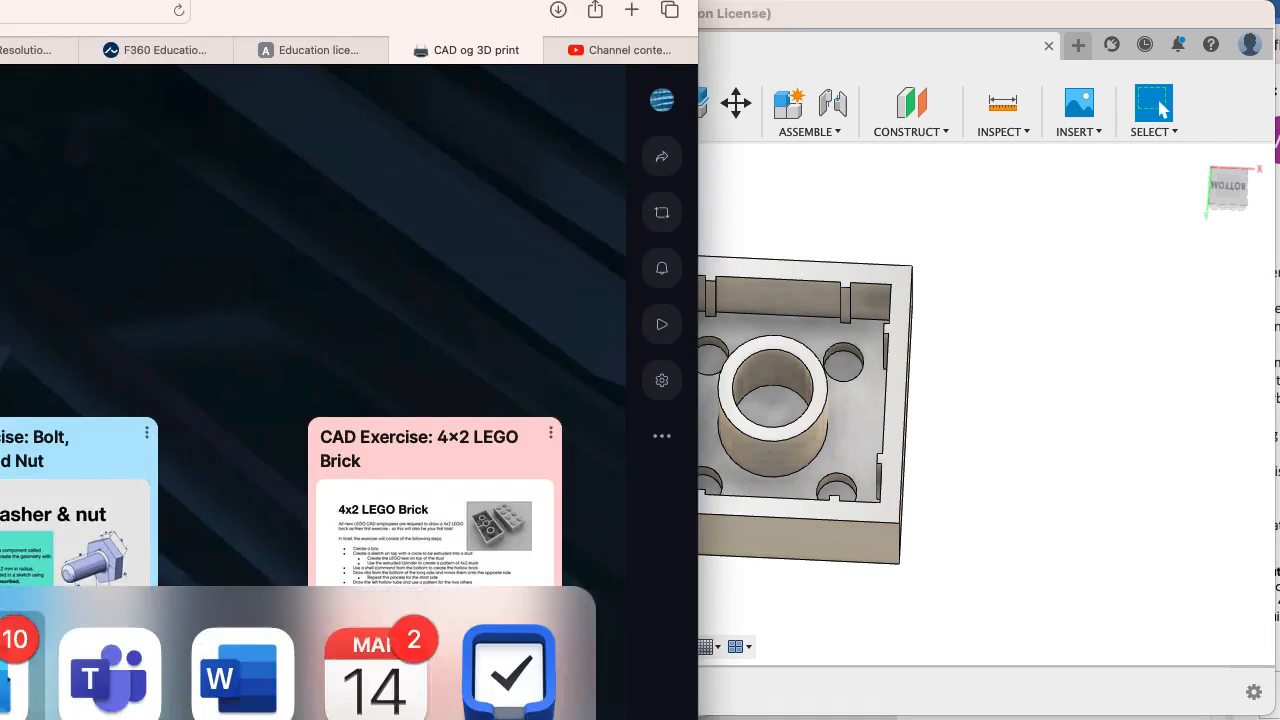
key("super+Tab")
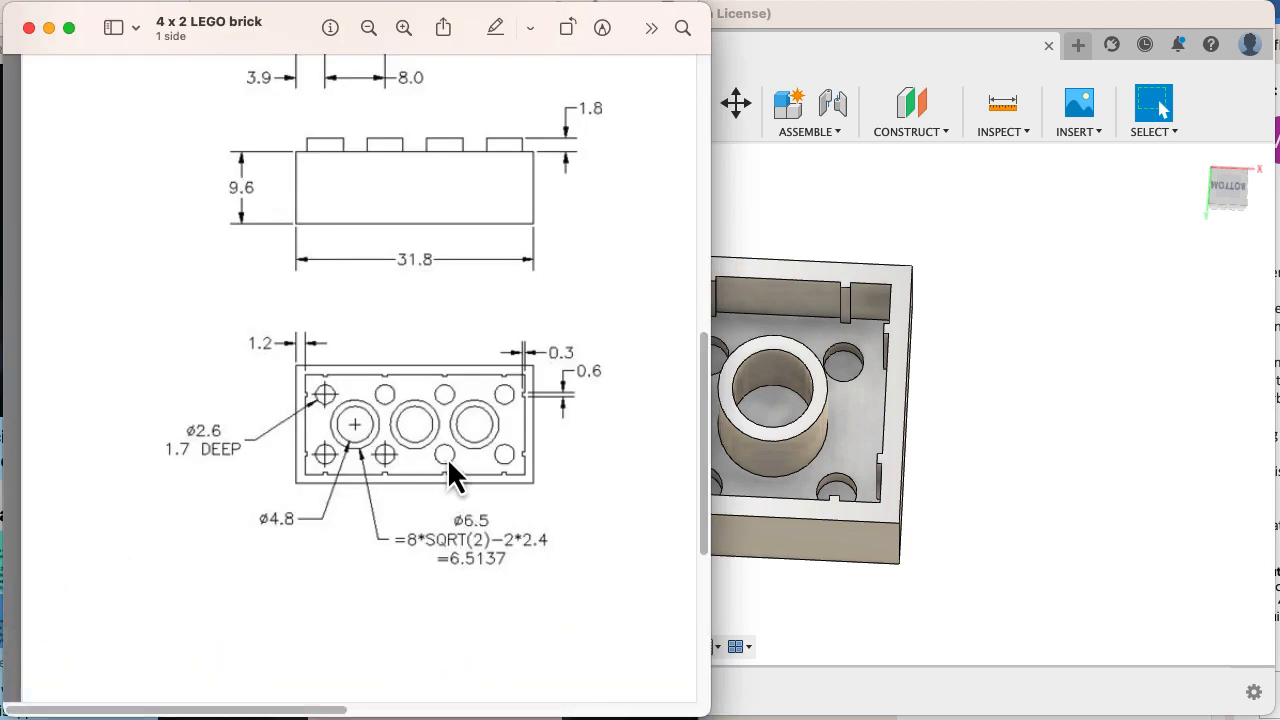
scroll(447, 457, "up", 10)
scroll(447, 457, "right", 10)
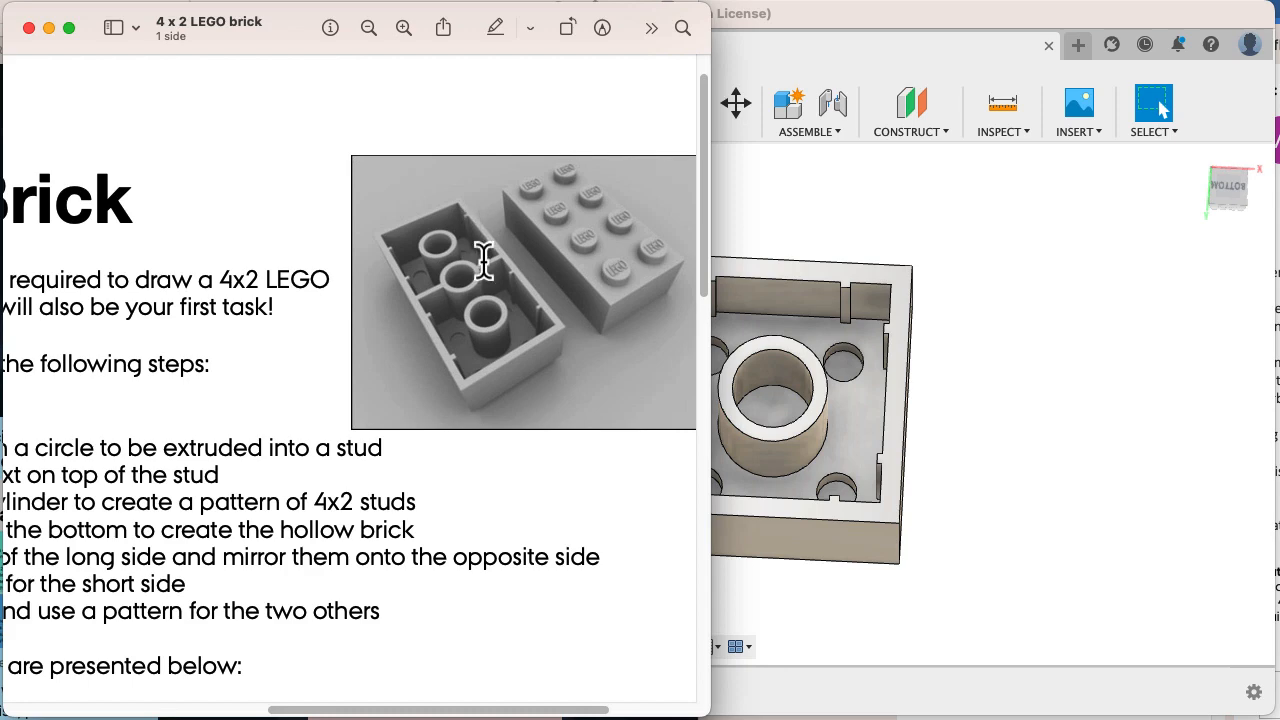
scroll(310, 478, "down", 15)
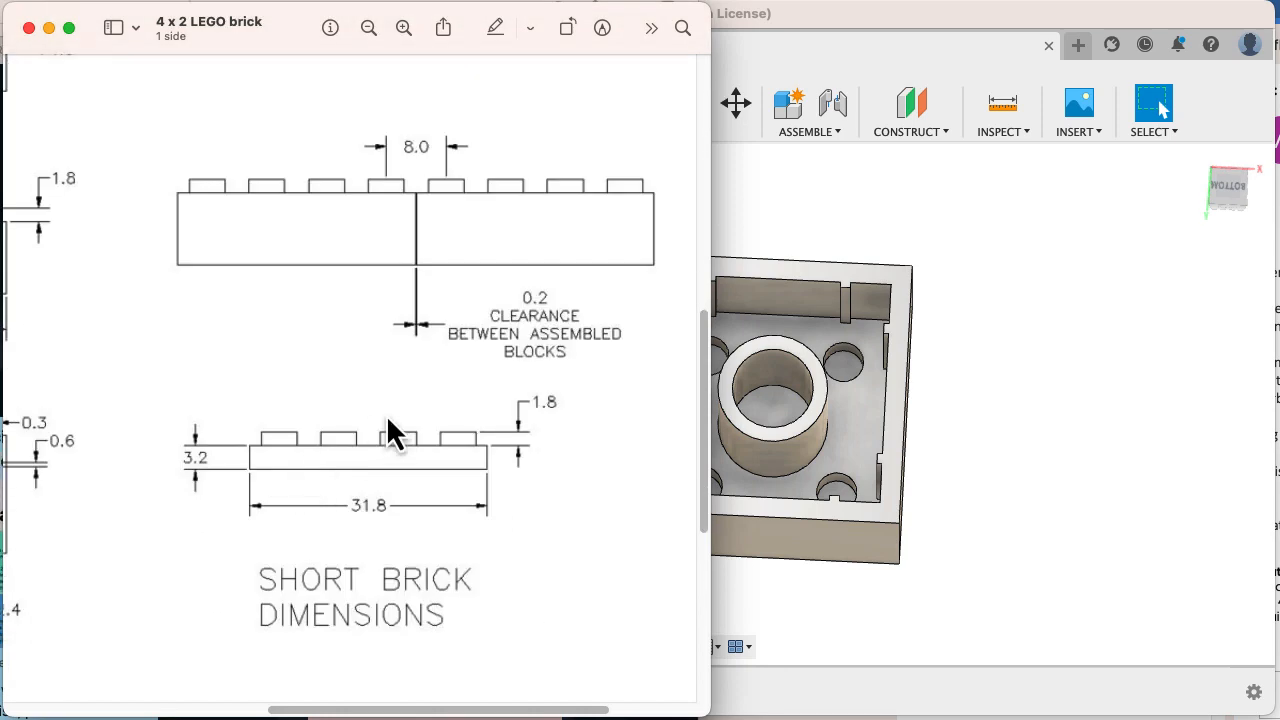
scroll(387, 418, "up", 15)
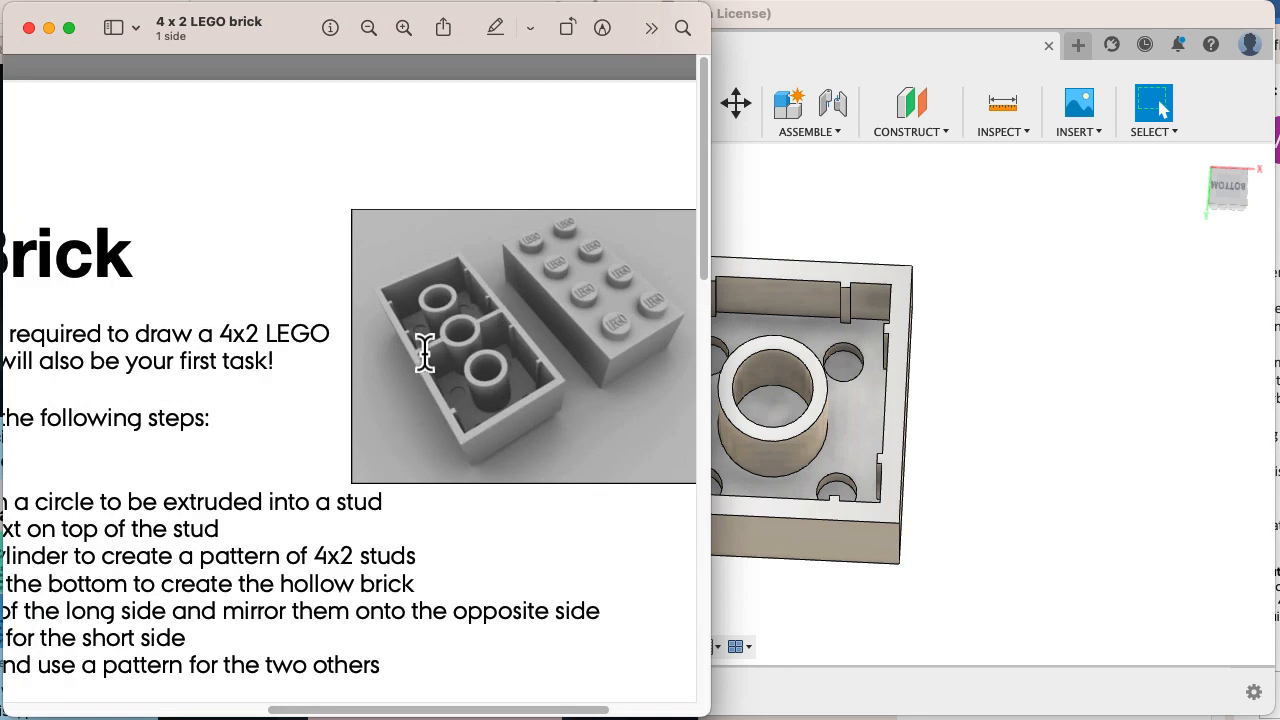
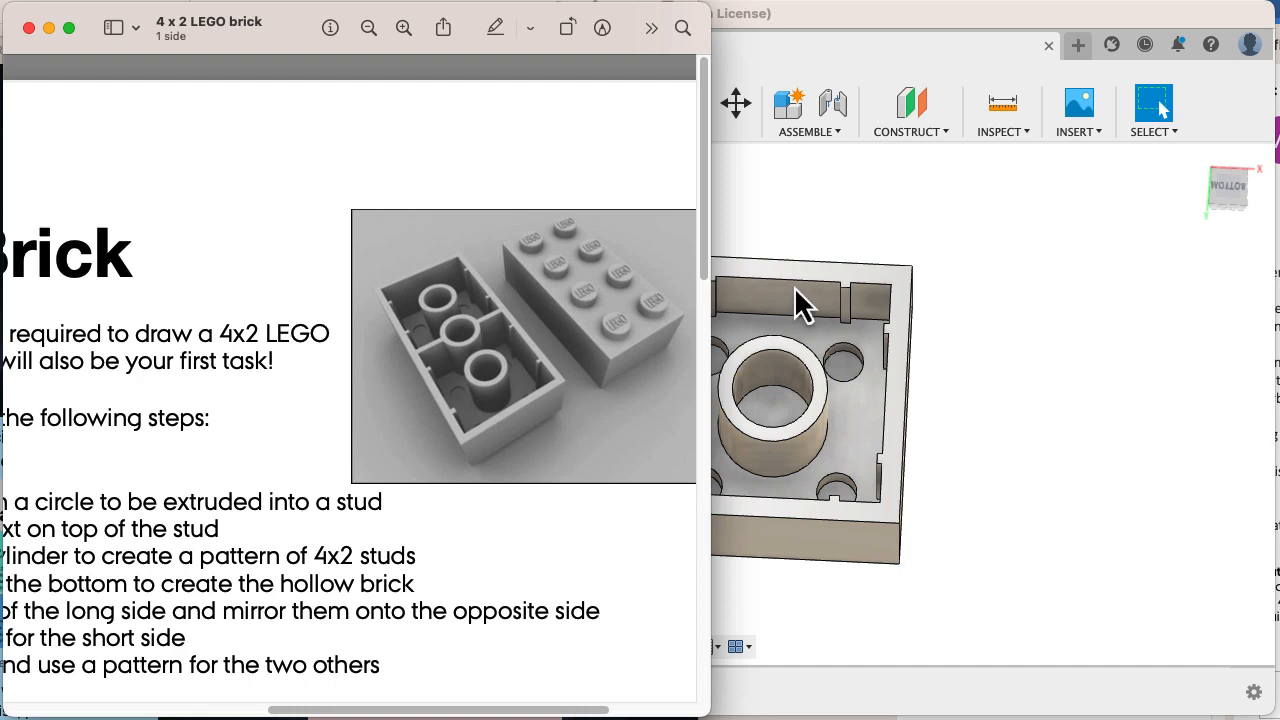
left_click(745, 296)
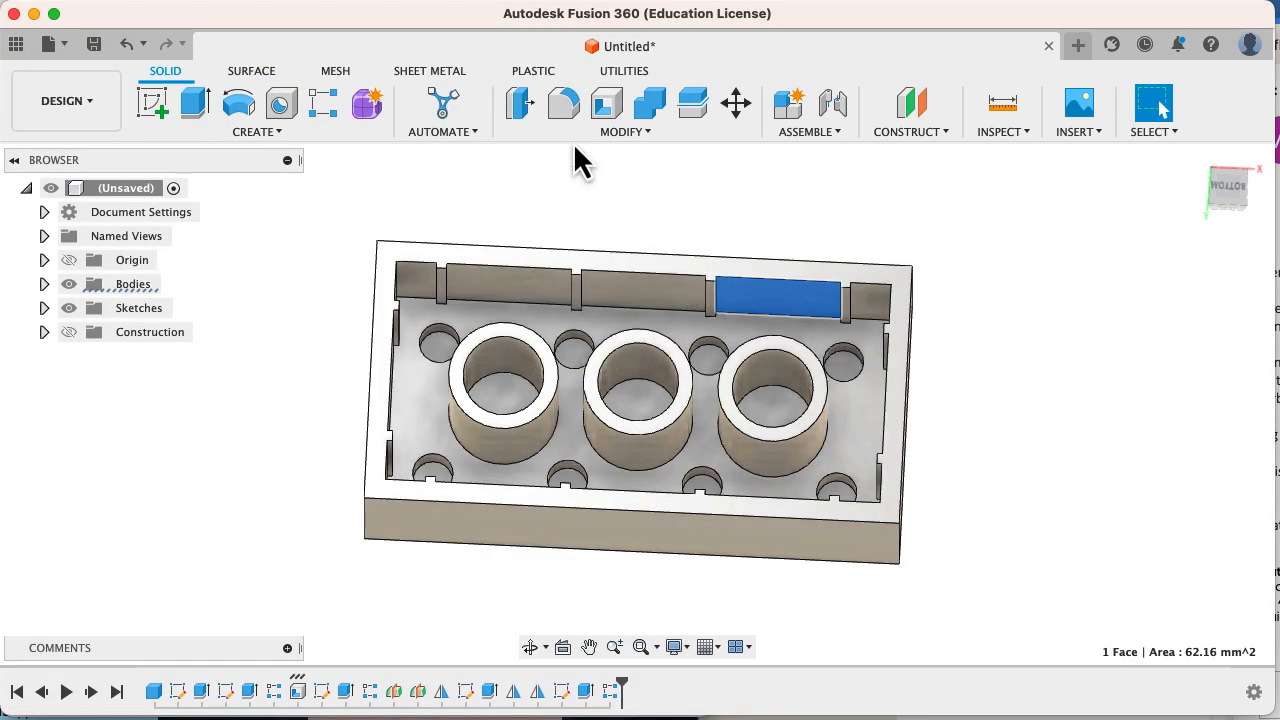
left_click(165, 104)
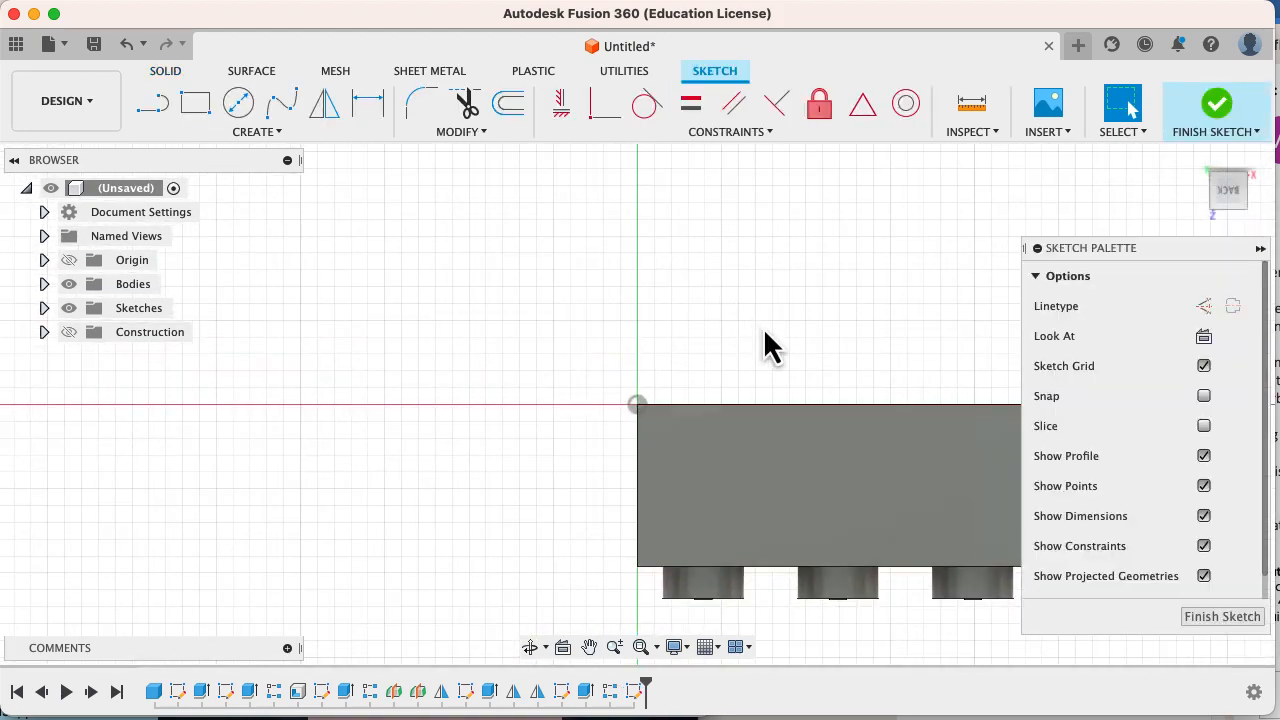
key("super+z")
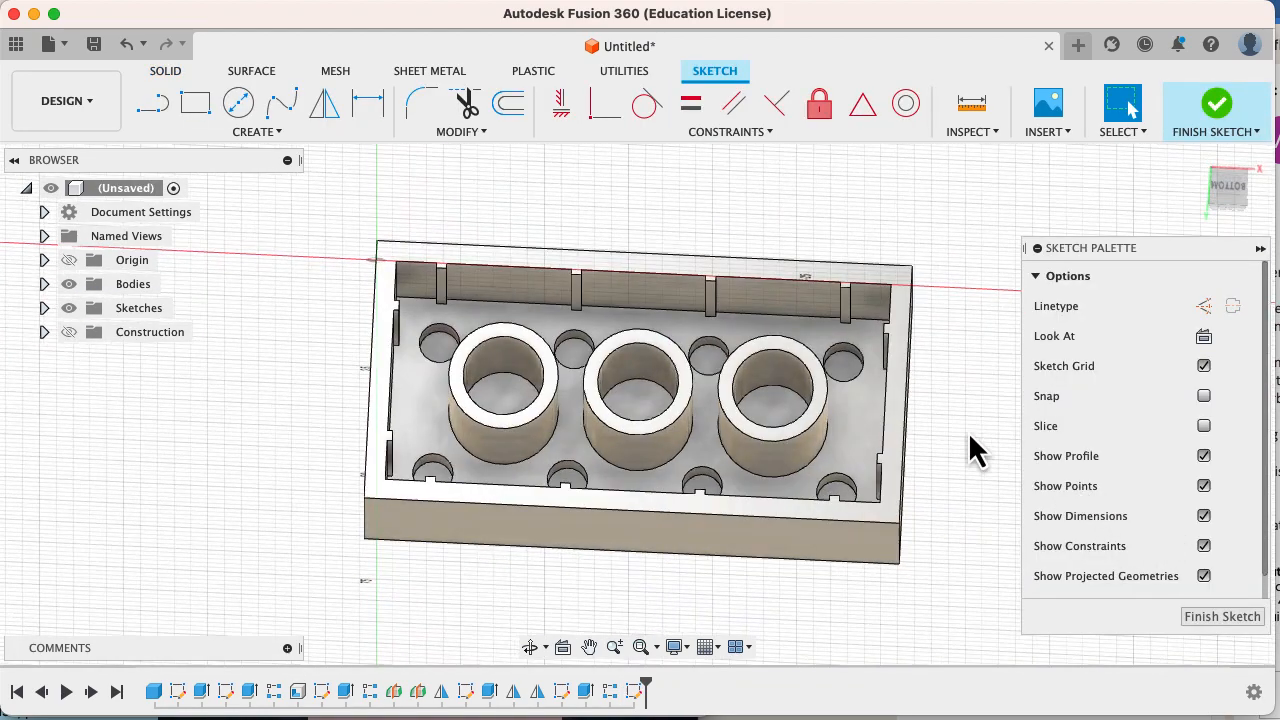
Step: Start a sketch on the brick's open rim face and project the middle tube's inner circle as construction geometry
left_click(140, 104)
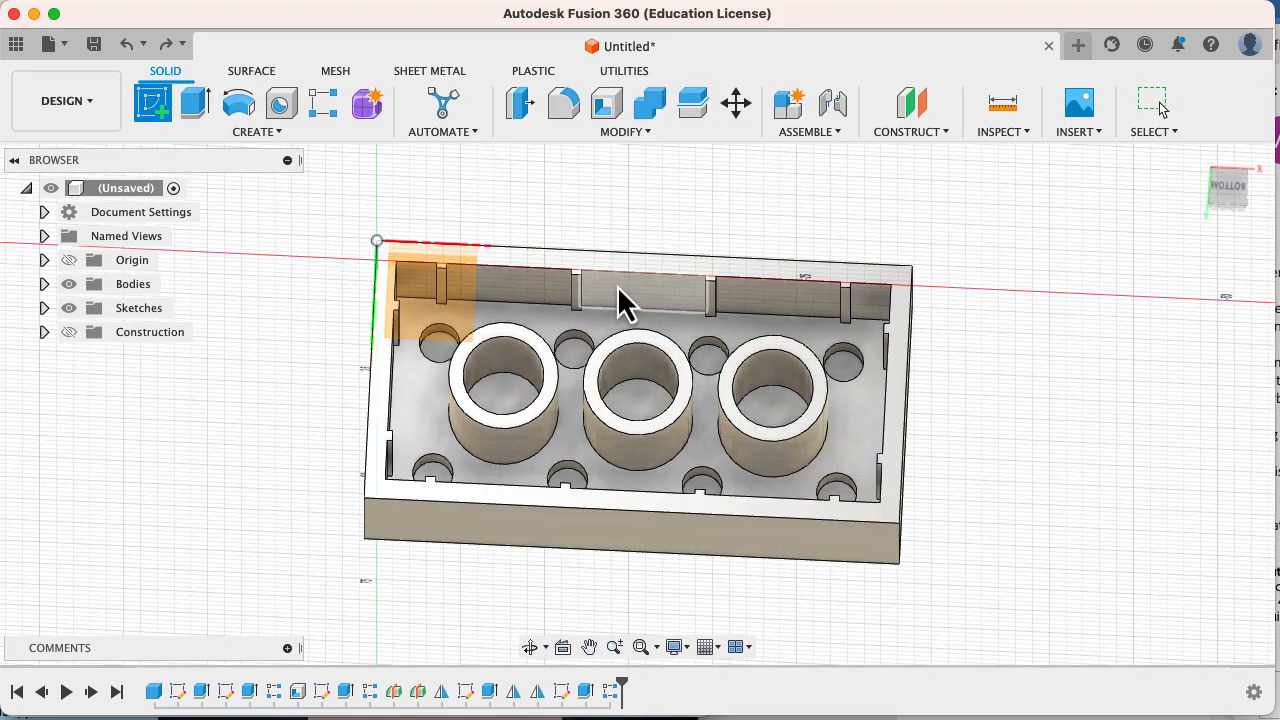
left_click(638, 274)
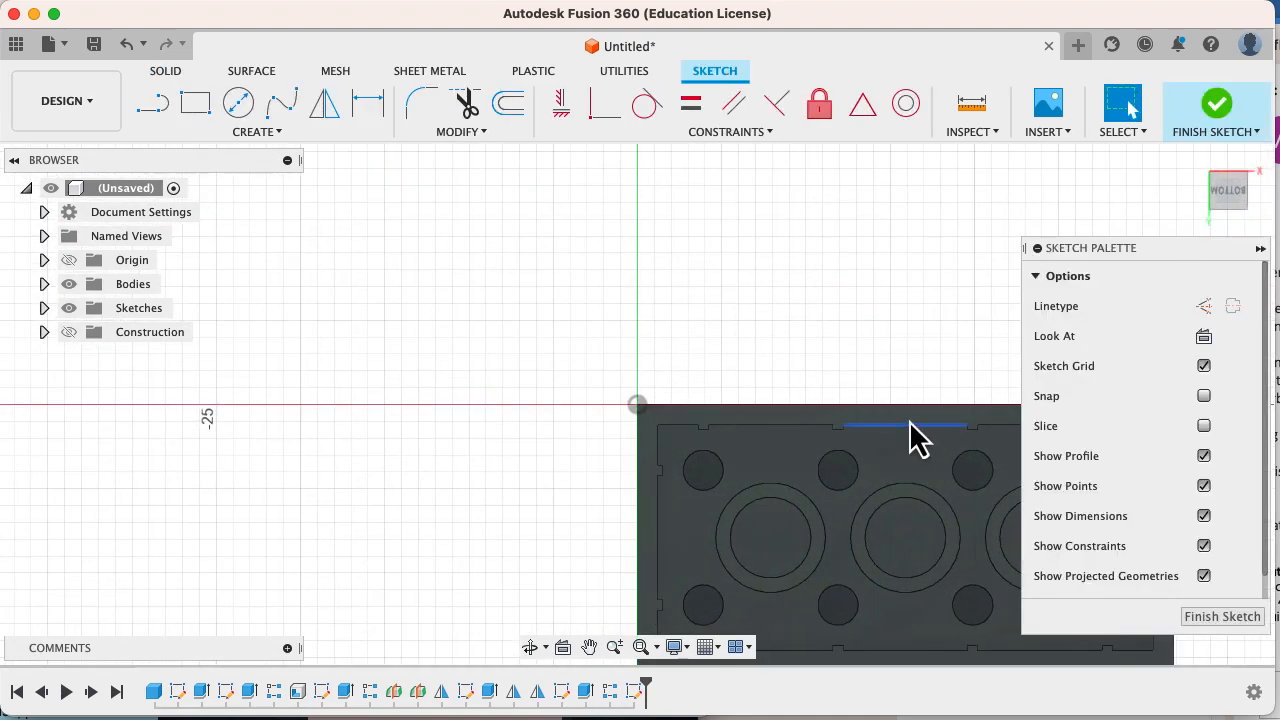
scroll(547, 257, "up", 3)
scroll(591, 340, "down", 2)
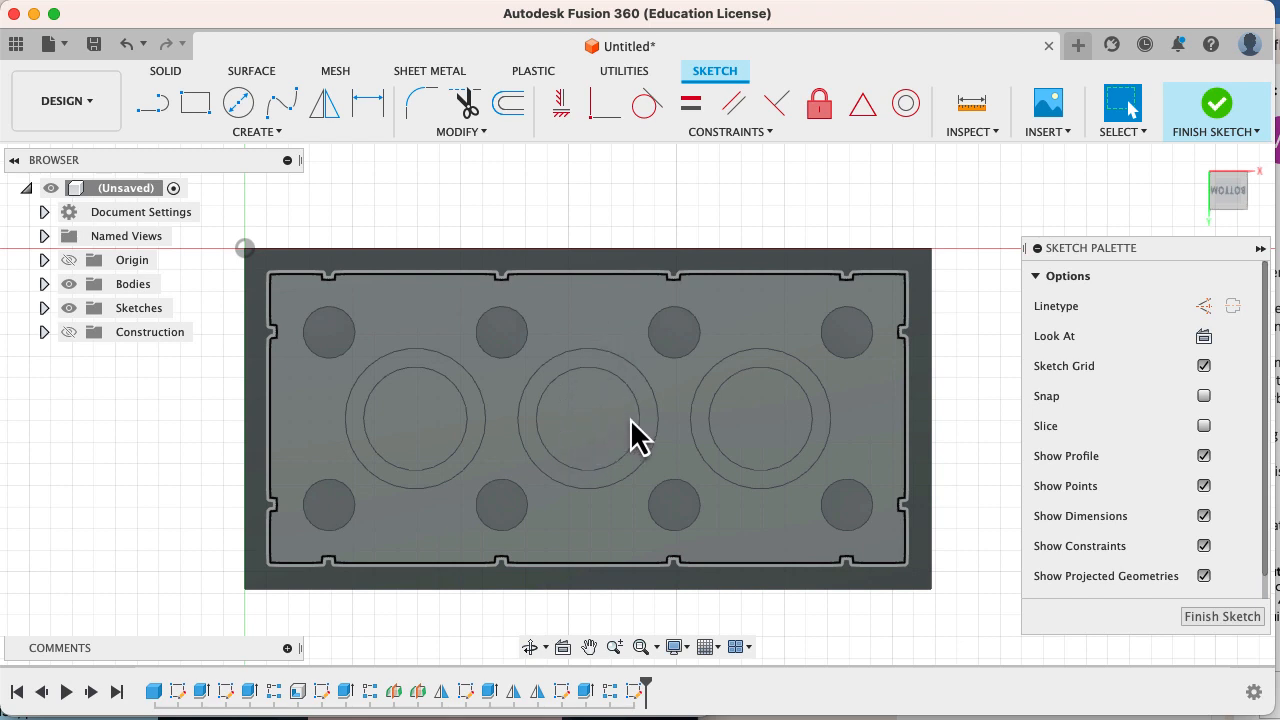
key("p")
left_click(1204, 306)
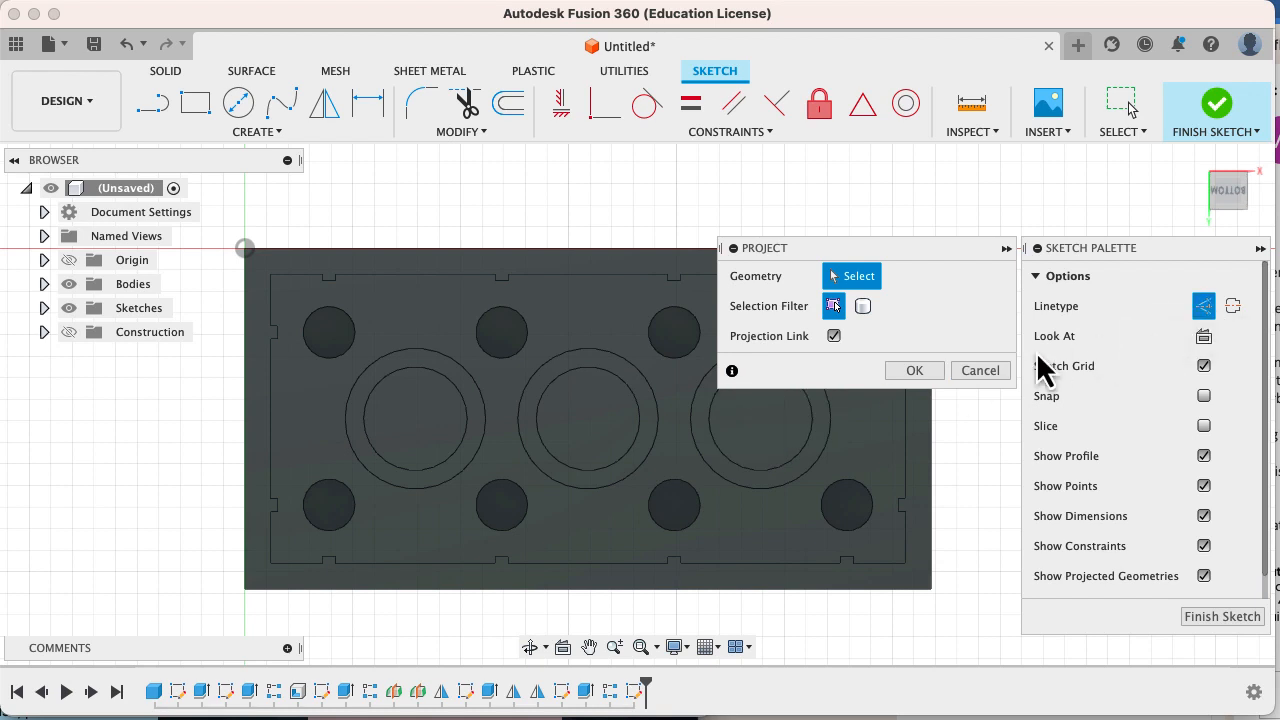
left_click(615, 428)
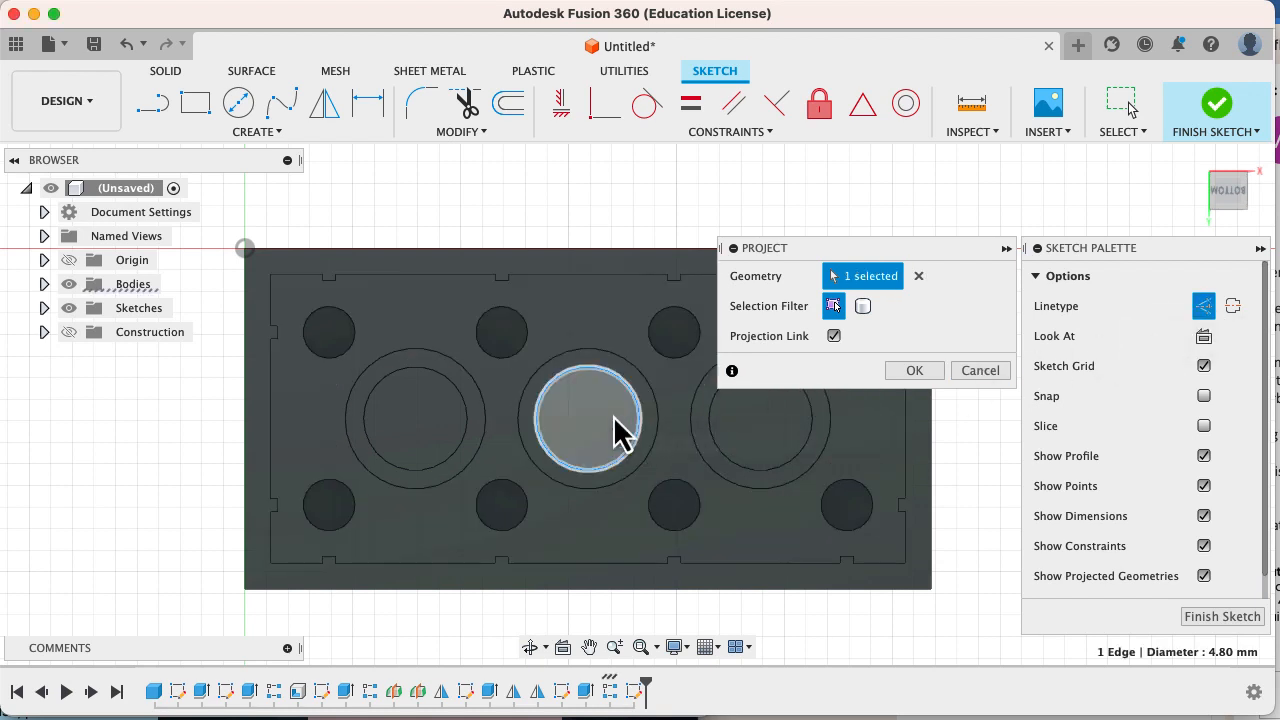
left_click(914, 372)
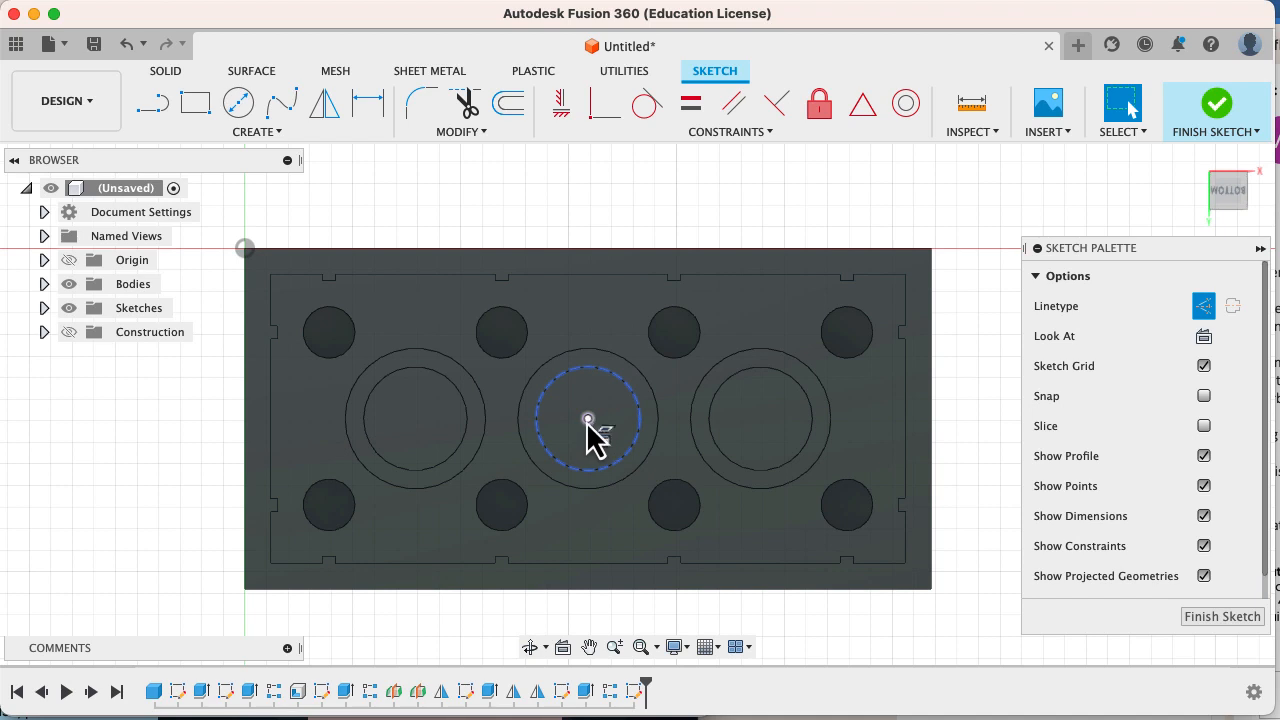
left_click(1204, 307)
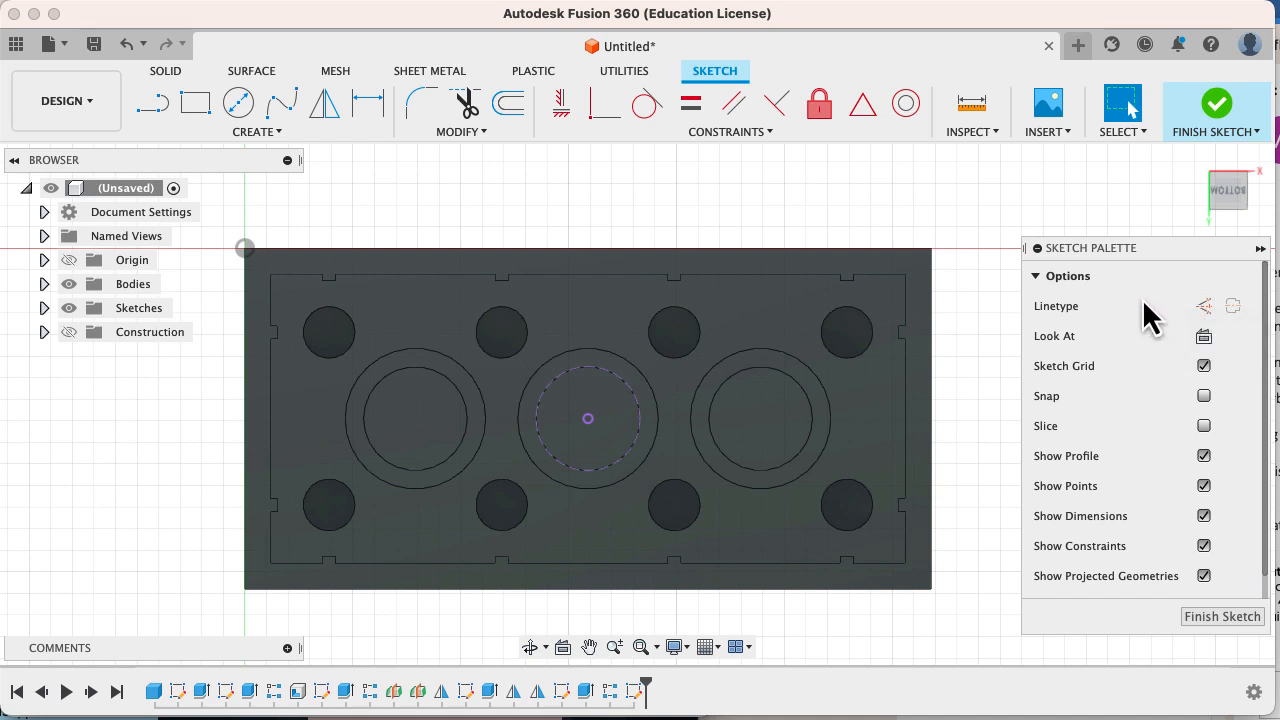
Step: Draw a center rectangle about 1.9 mm wide from the middle tube's center to the inner edge of the long wall
left_click(206, 111)
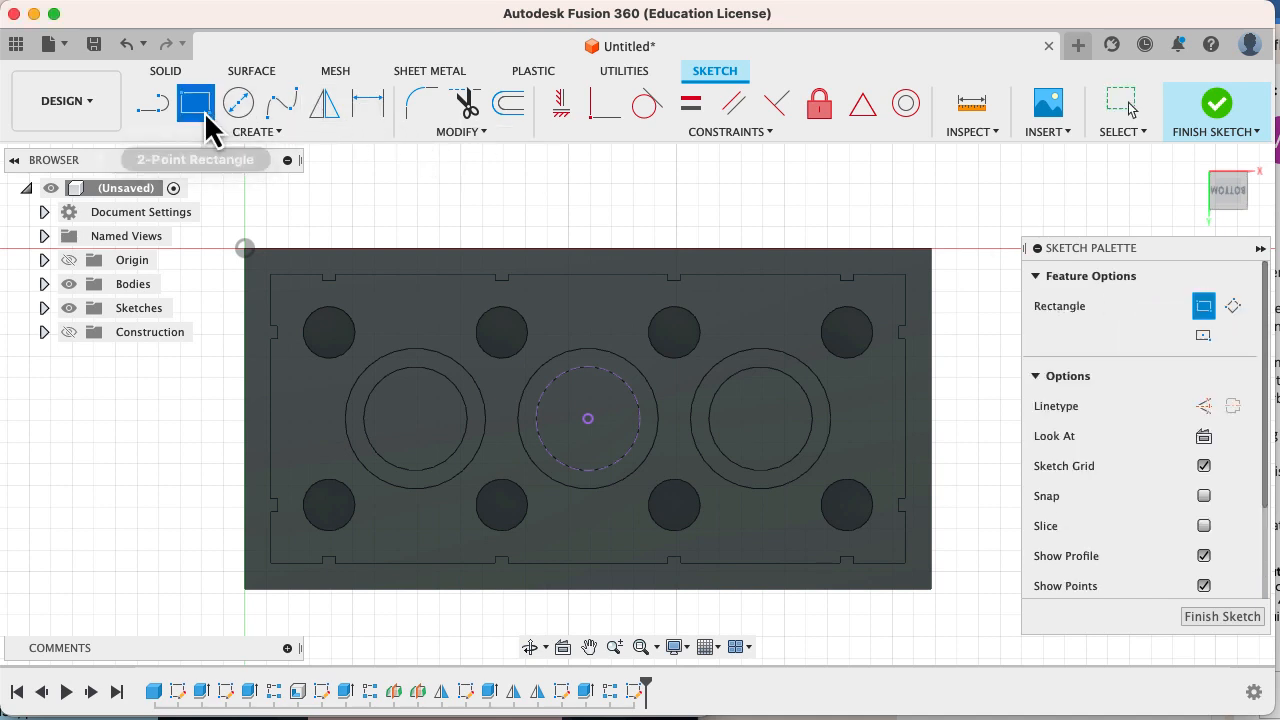
left_click(1204, 336)
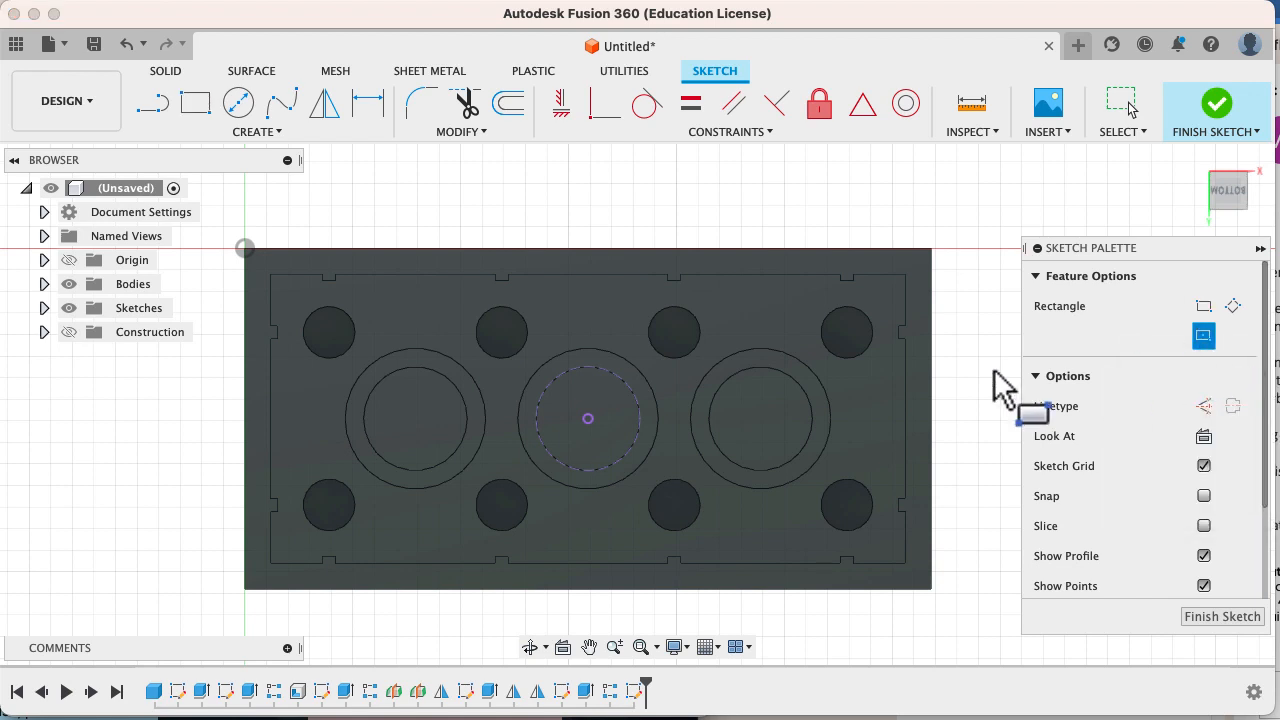
left_click(587, 419)
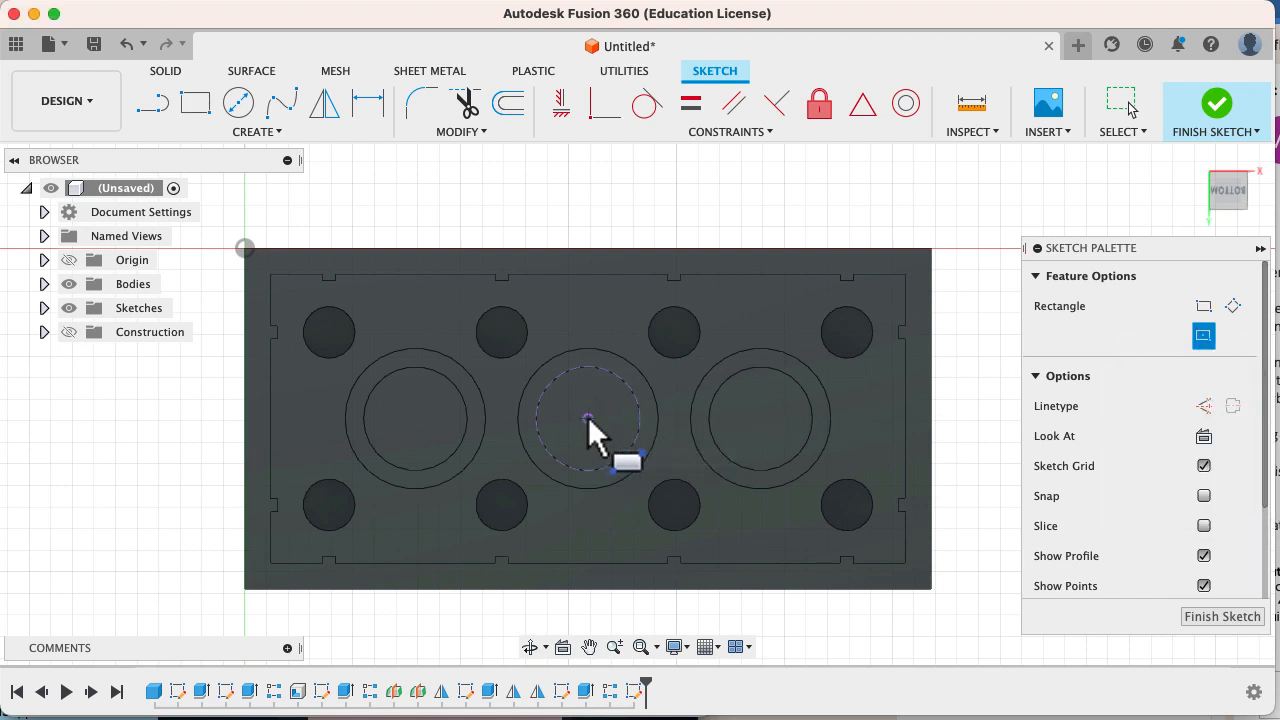
left_click(611, 274)
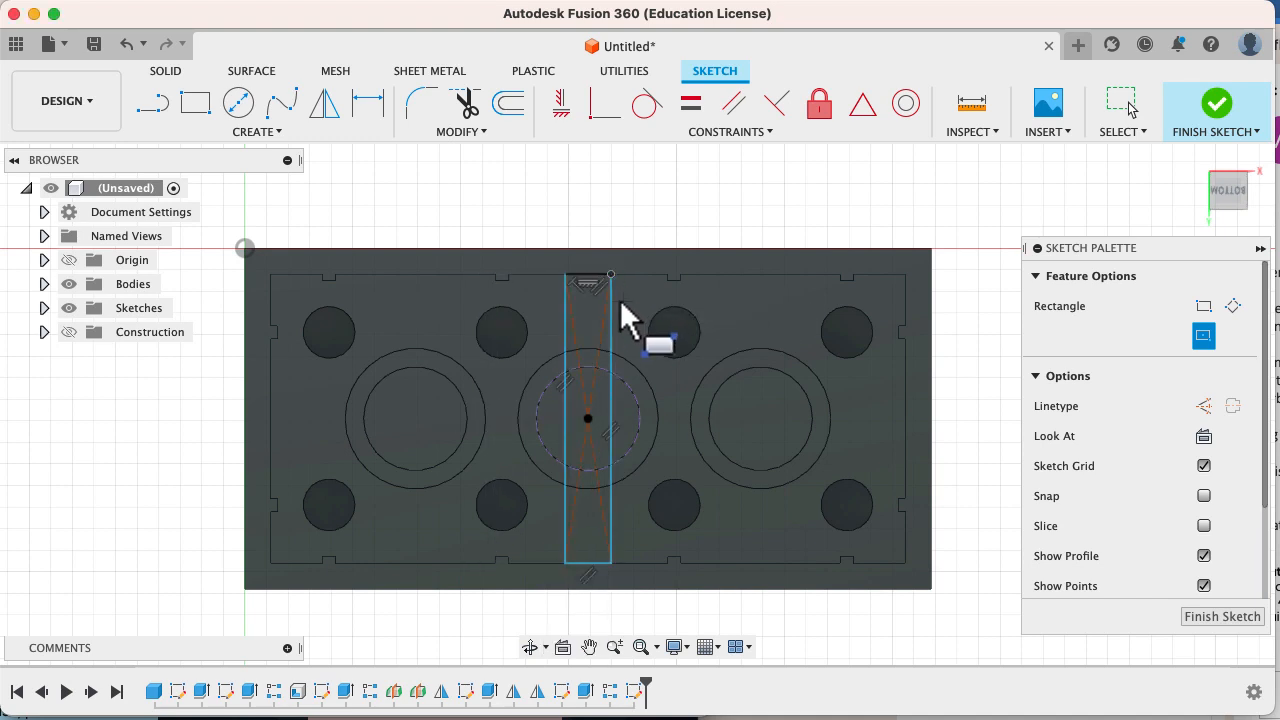
scroll(600, 276, "up", 2)
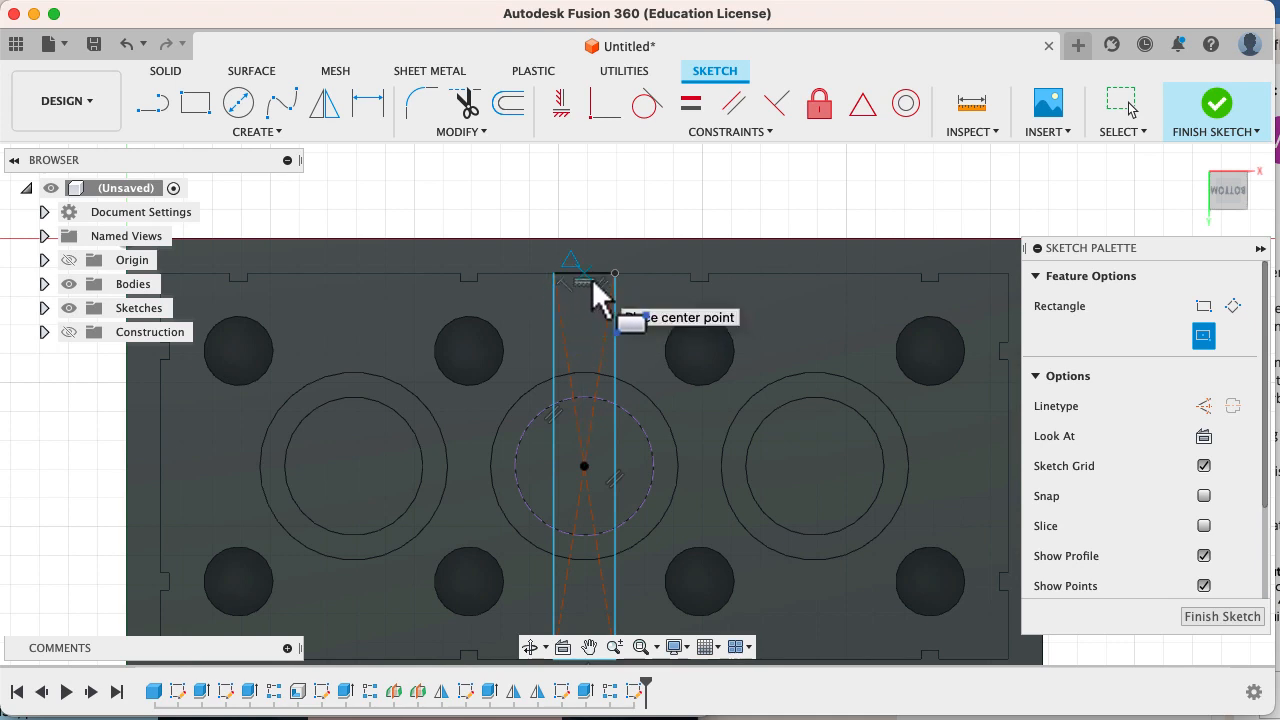
key("Escape")
mouse_move(613, 272)
left_mouse_down()
mouse_move(620, 300)
mouse_move(609, 280)
mouse_move(655, 284)
mouse_move(612, 272)
left_mouse_up()
Step: Dimension the rectangle's width as 0.6 mm and finish the sketch
key("d")
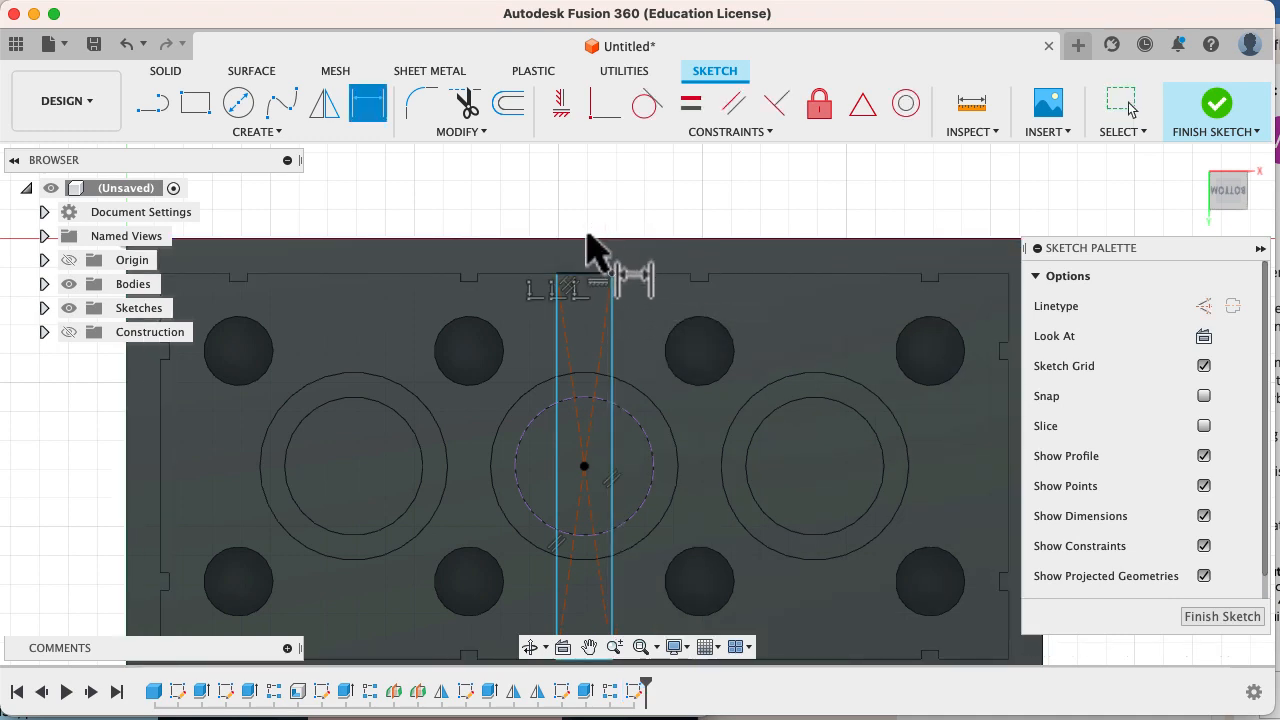
left_click(588, 274)
left_click(592, 220)
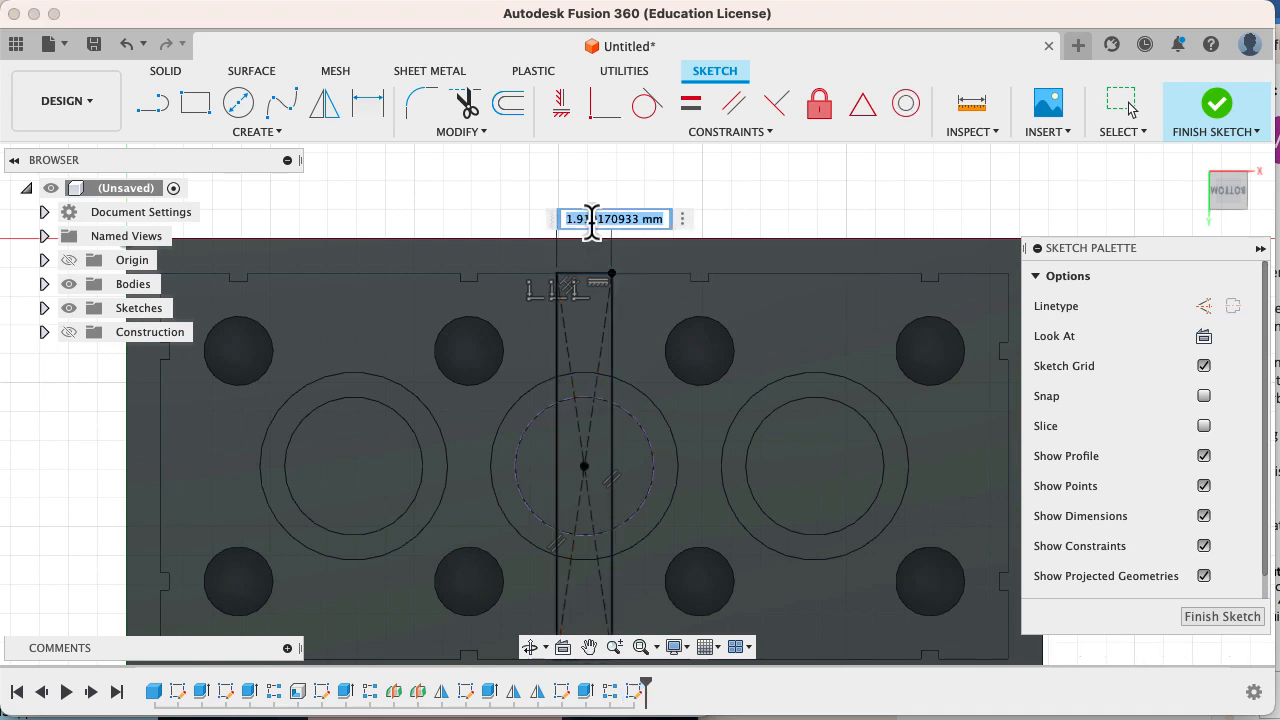
type(",6")
key("Return")
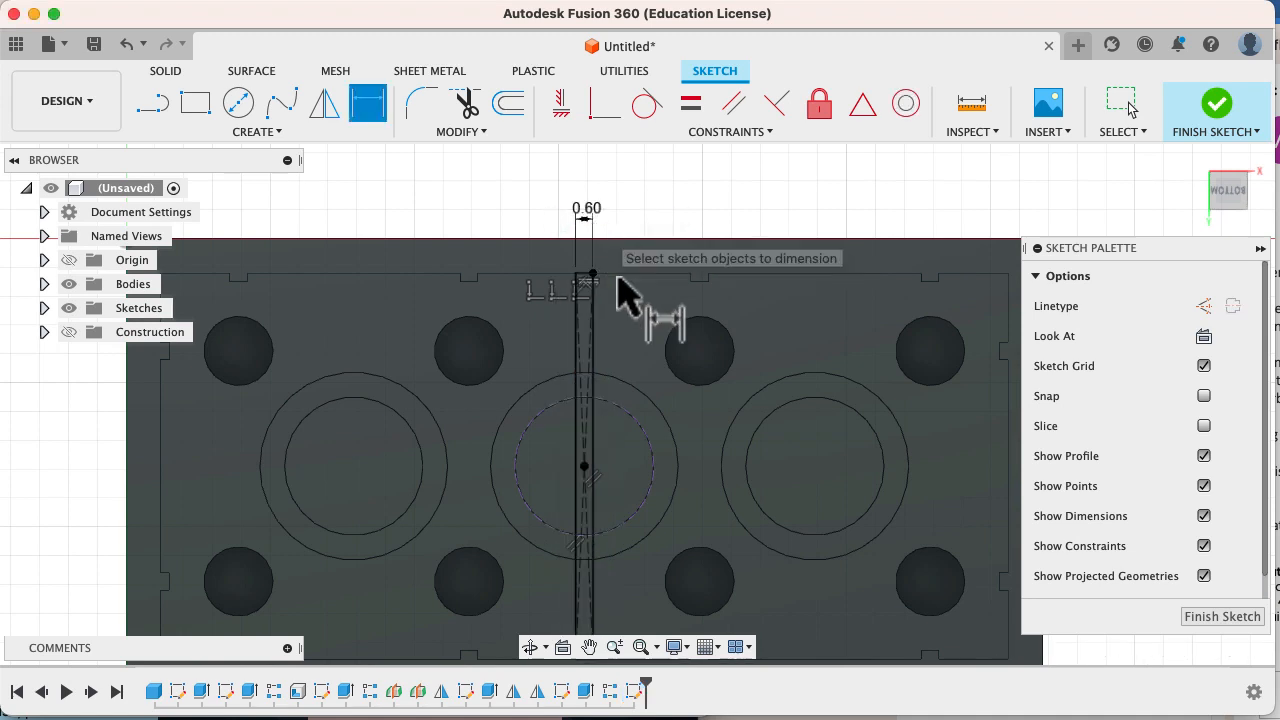
scroll(600, 450, "down", 3)
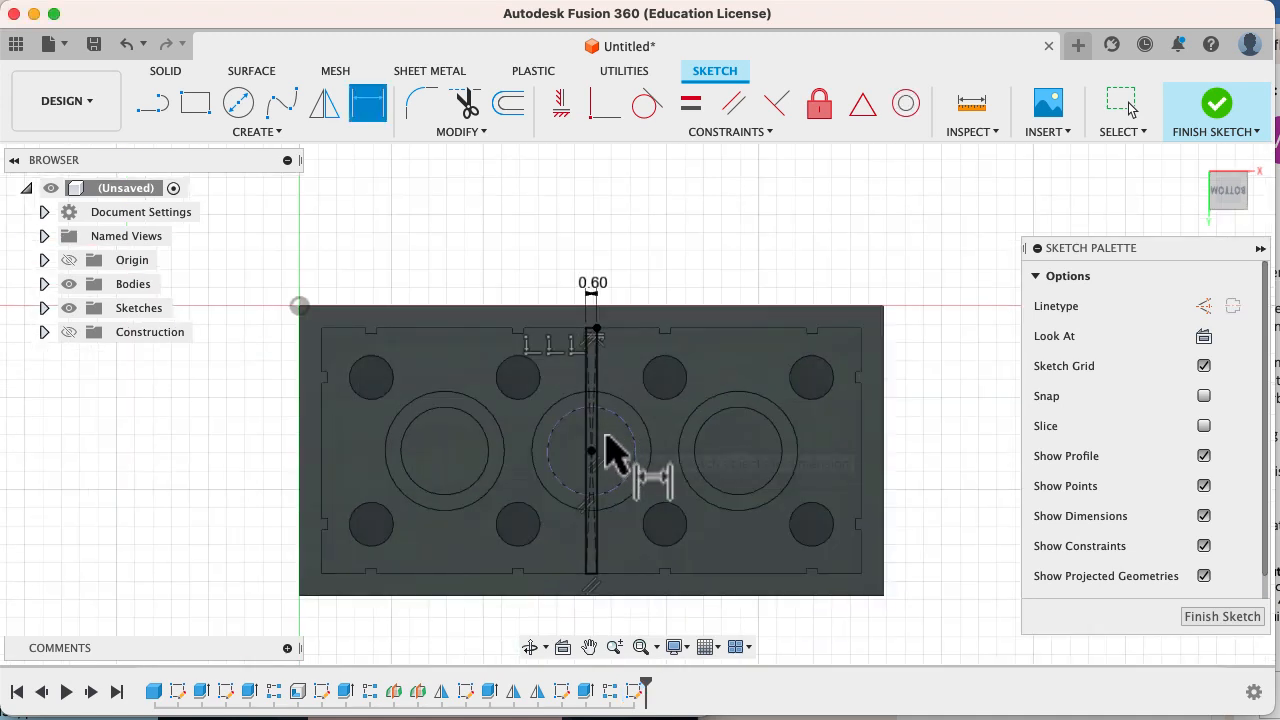
scroll(598, 535, "up", 5)
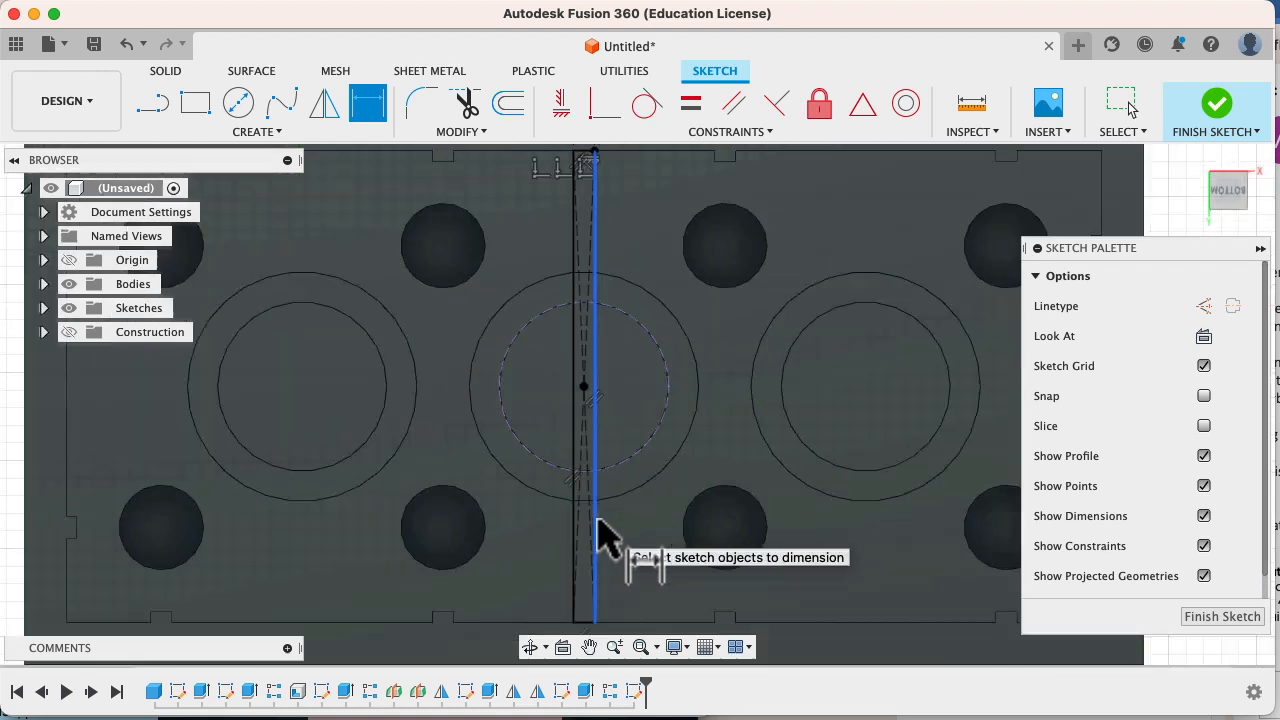
scroll(586, 465, "down", 4)
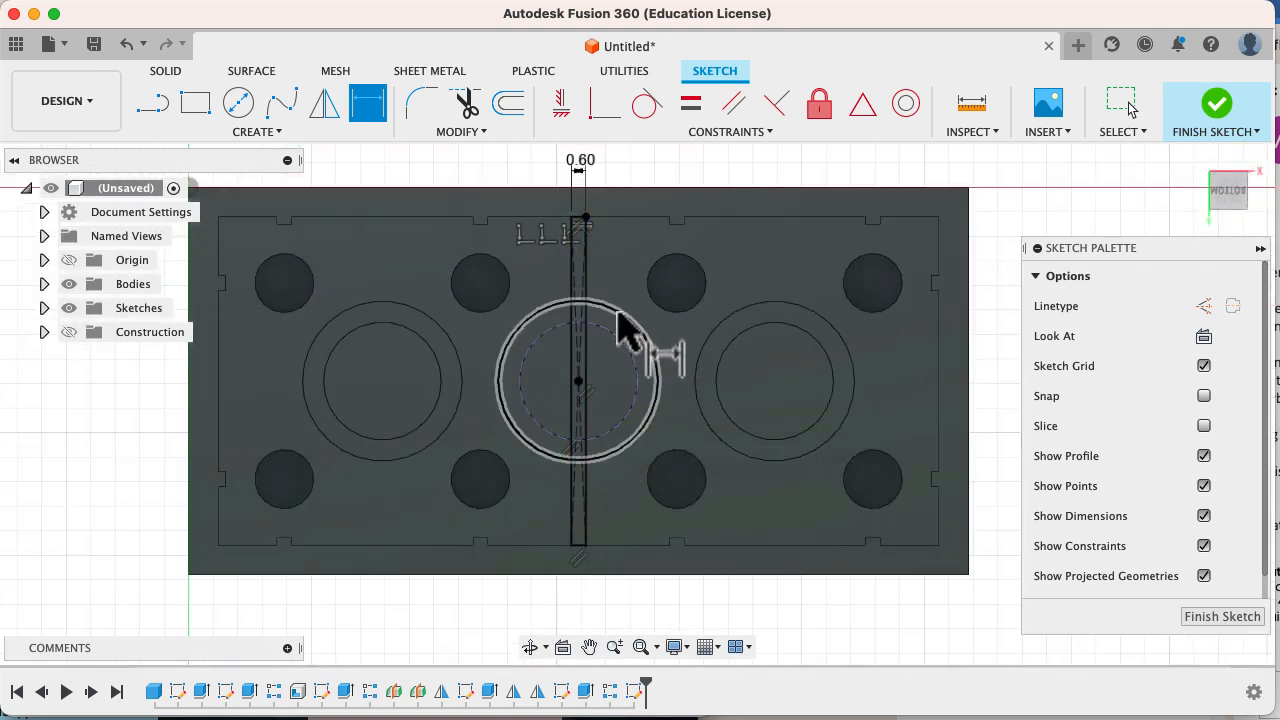
left_click(1215, 617)
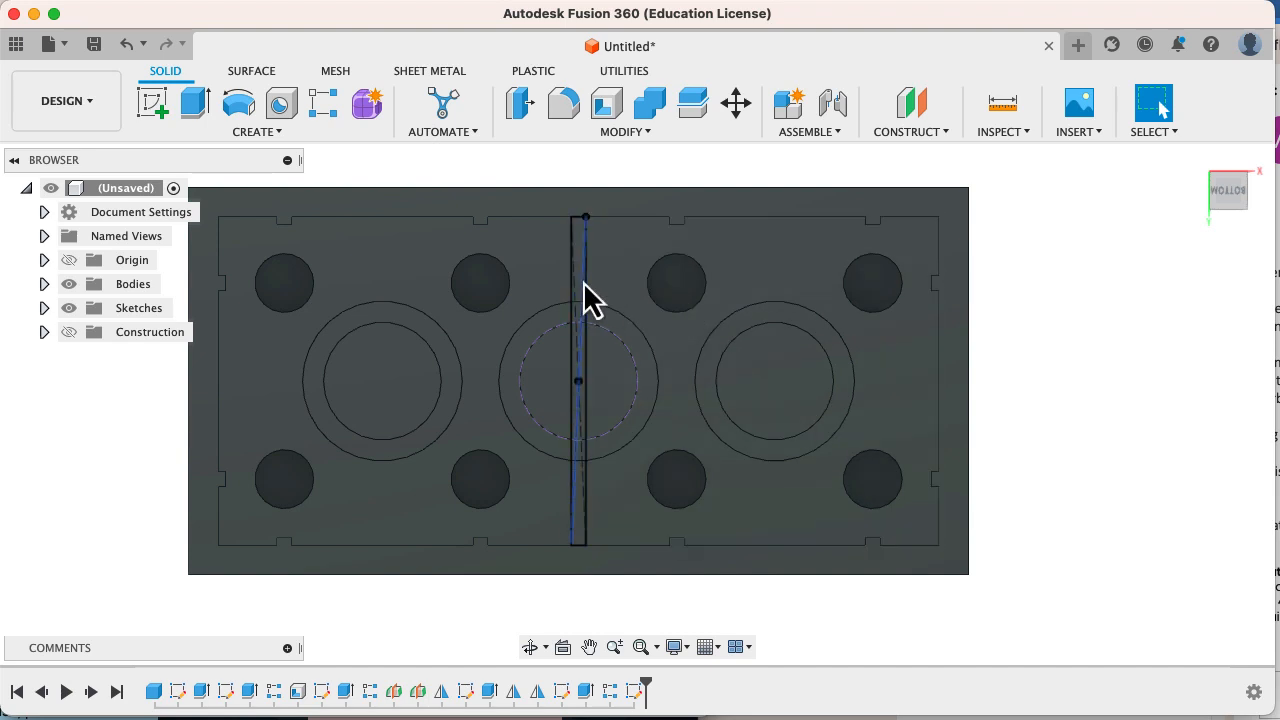
Step: Reopen the rectangle sketch, project the middle tube's outer circle as normal geometry, and finish the sketch
scroll(580, 284, "up", 4)
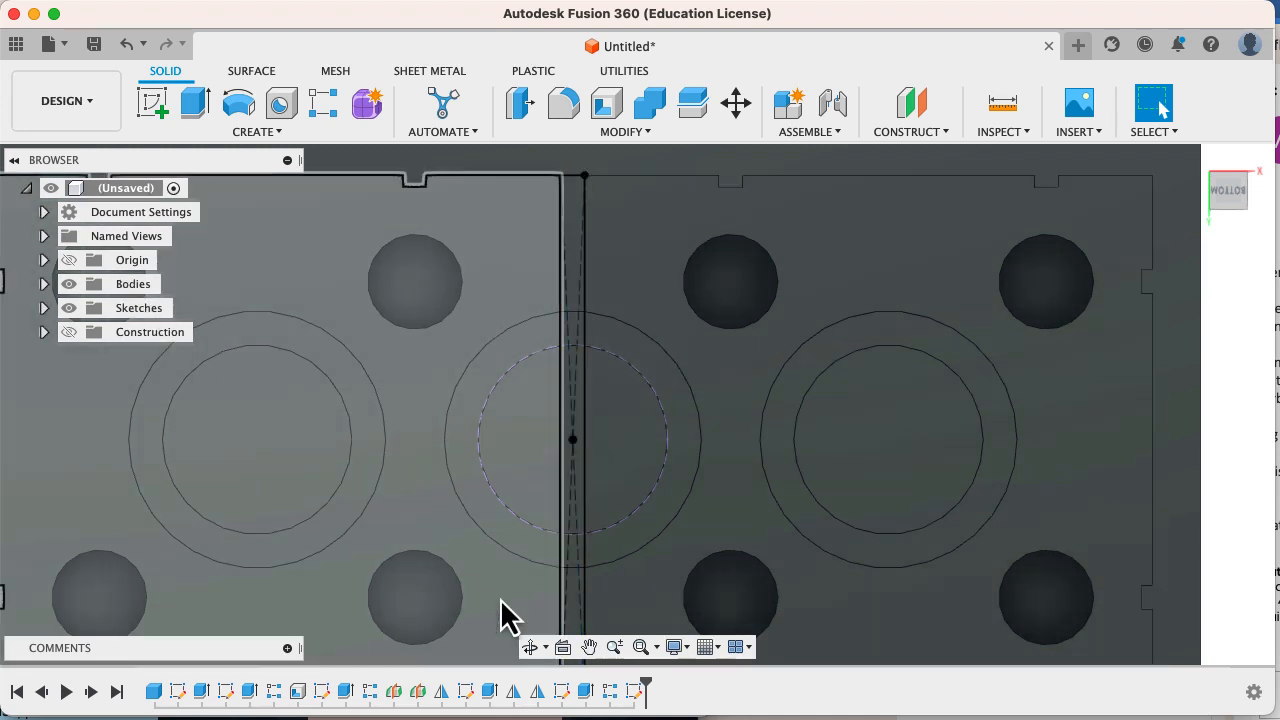
right_click(634, 699)
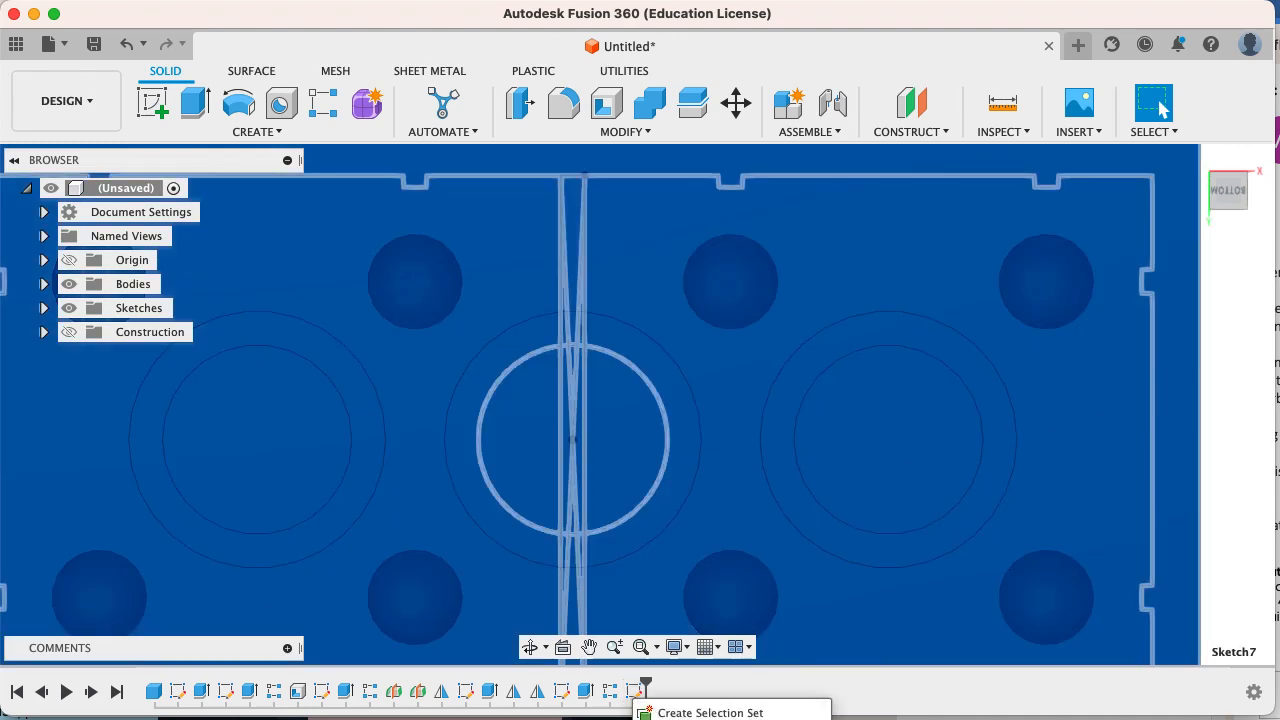
double_click(638, 690)
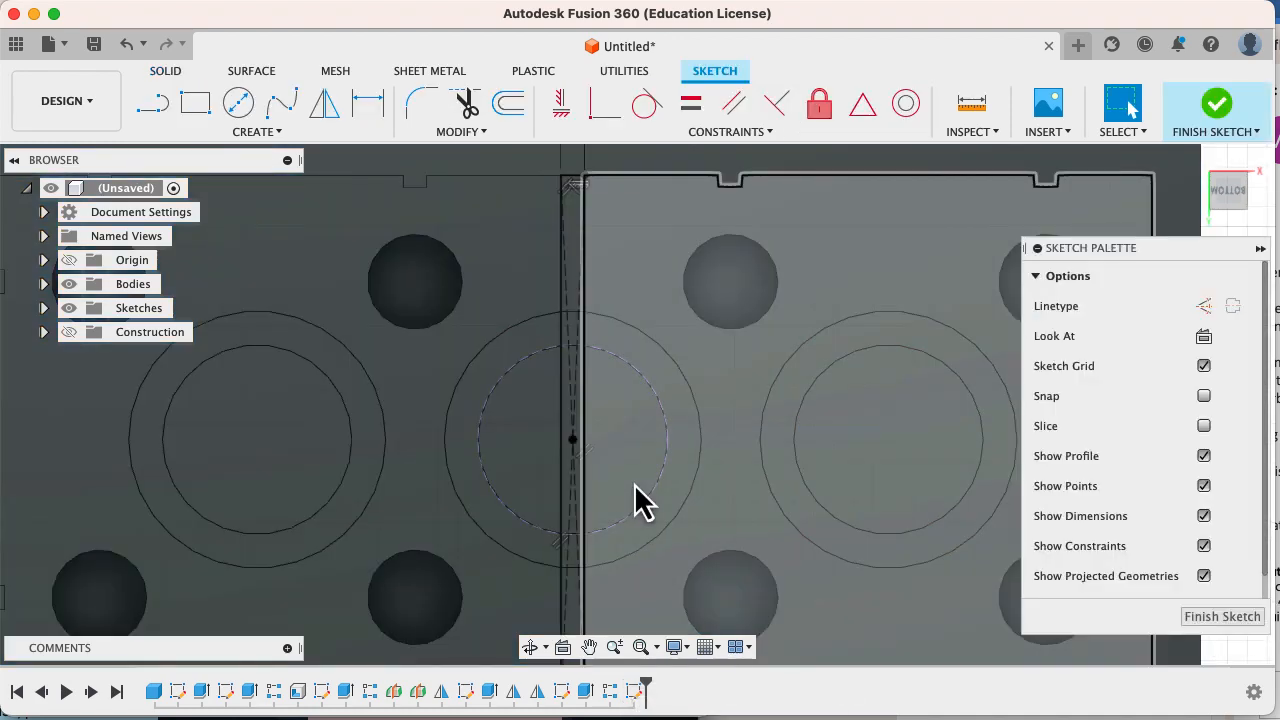
key("p")
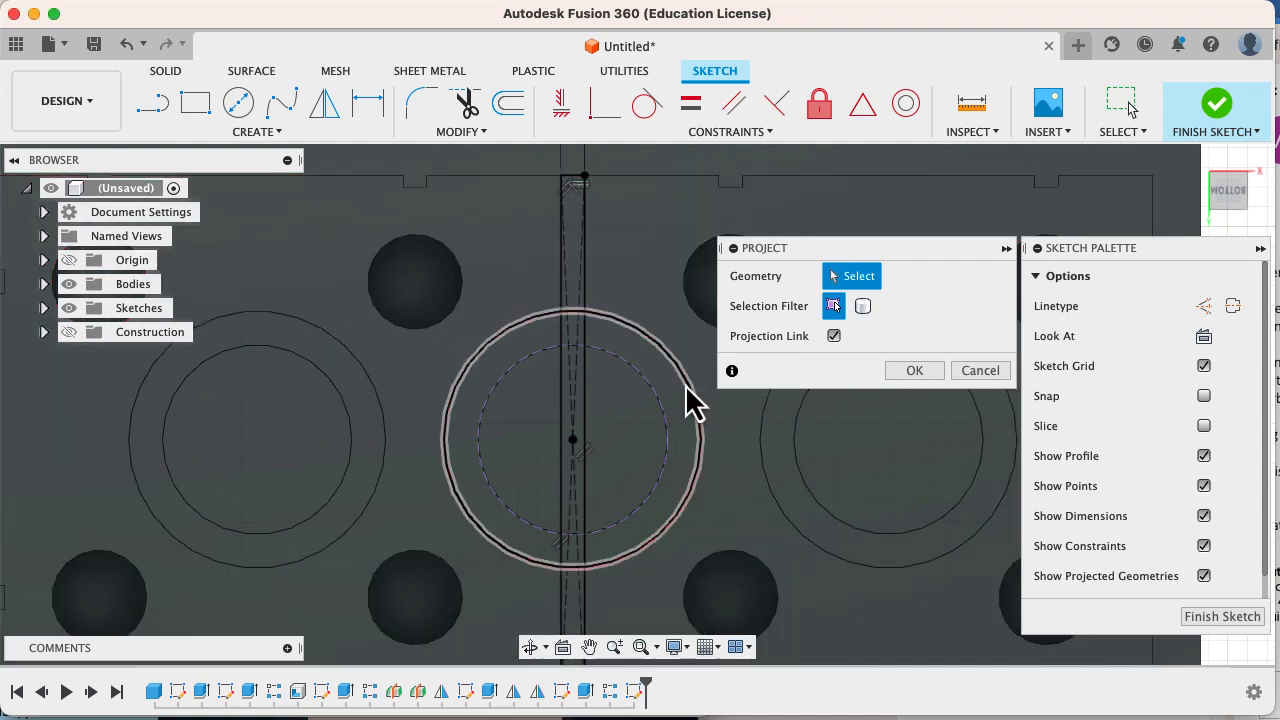
left_click(690, 403)
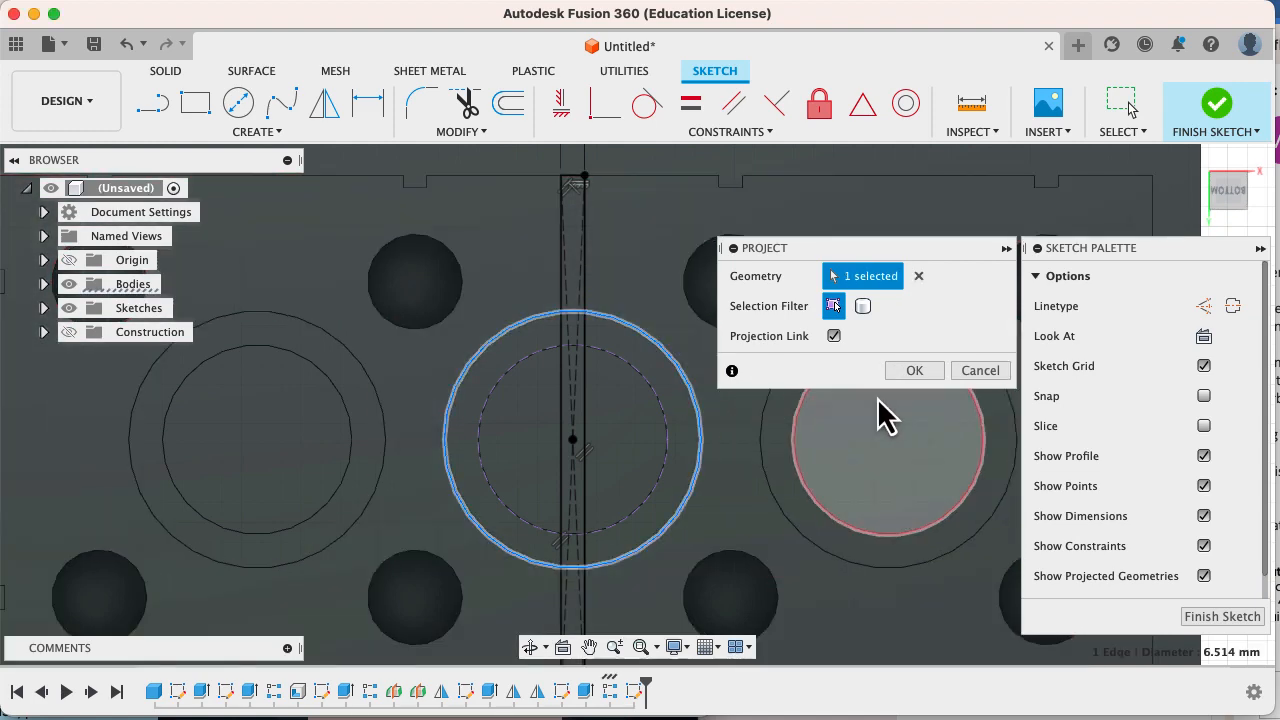
left_click(917, 372)
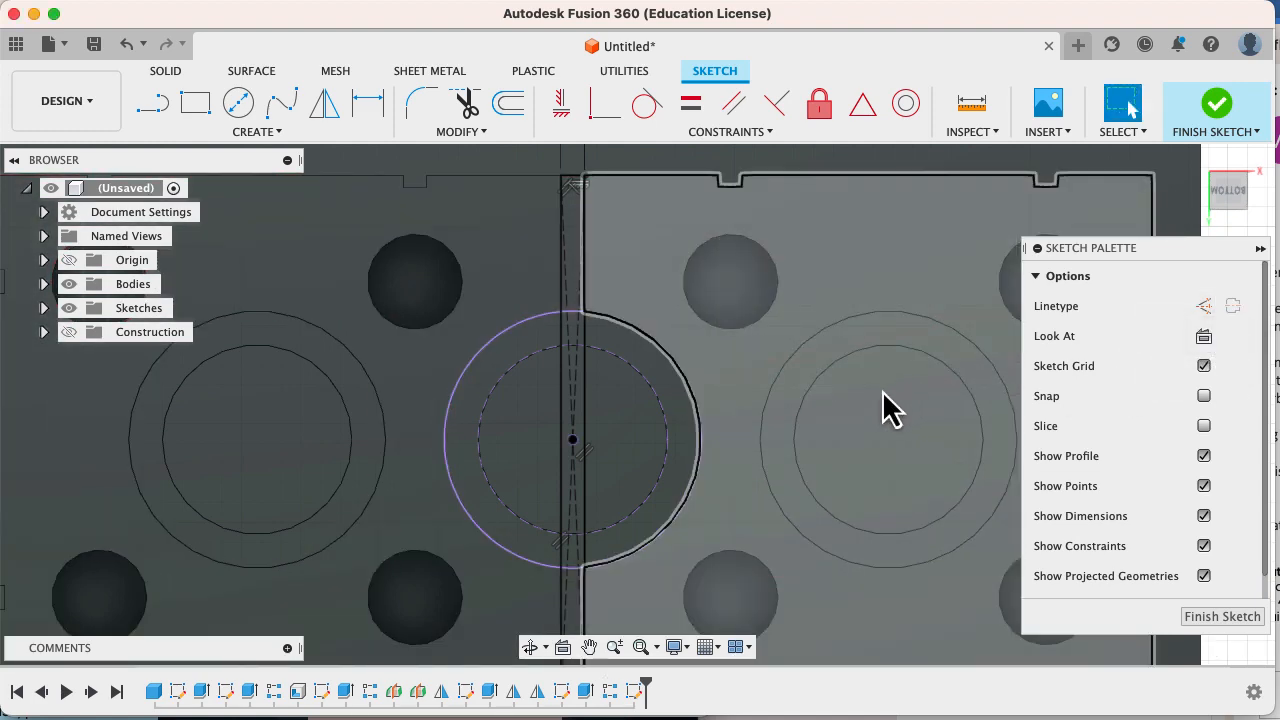
left_click(1217, 615)
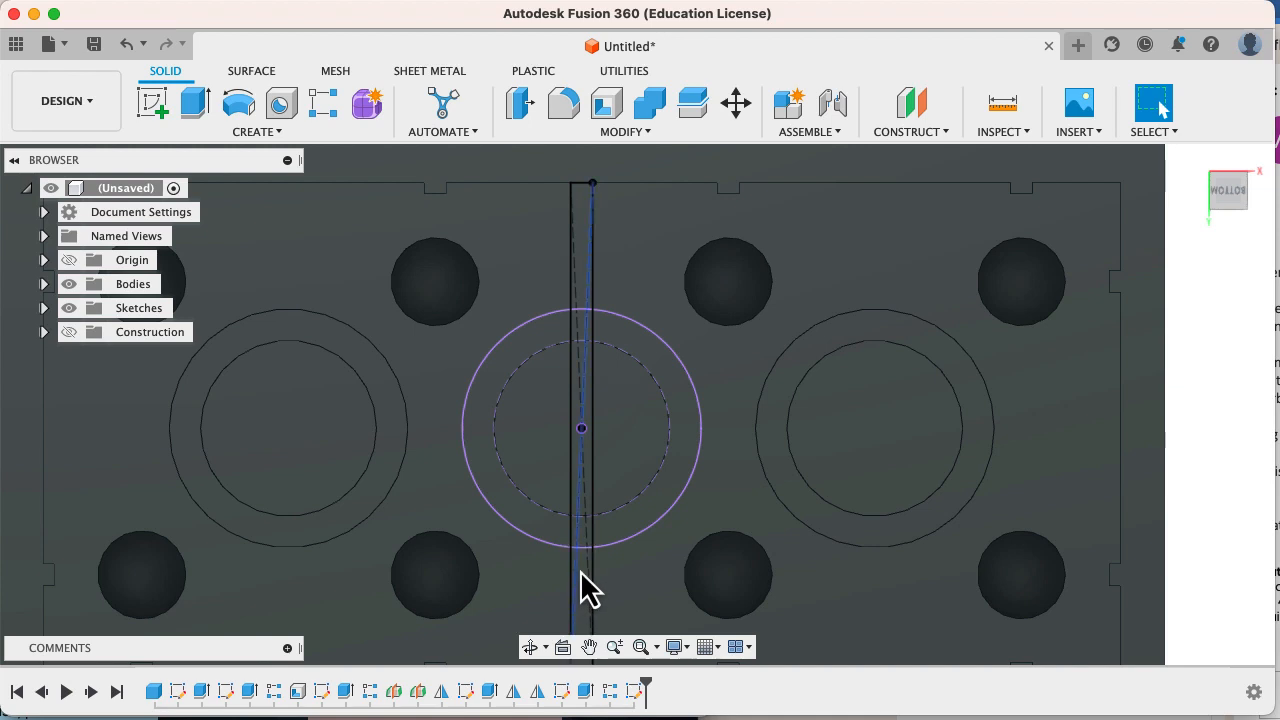
Step: Extrude the two rib profiles between the middle tube and long walls to the cavity's inner floor, joining them to the brick
left_click(576, 516)
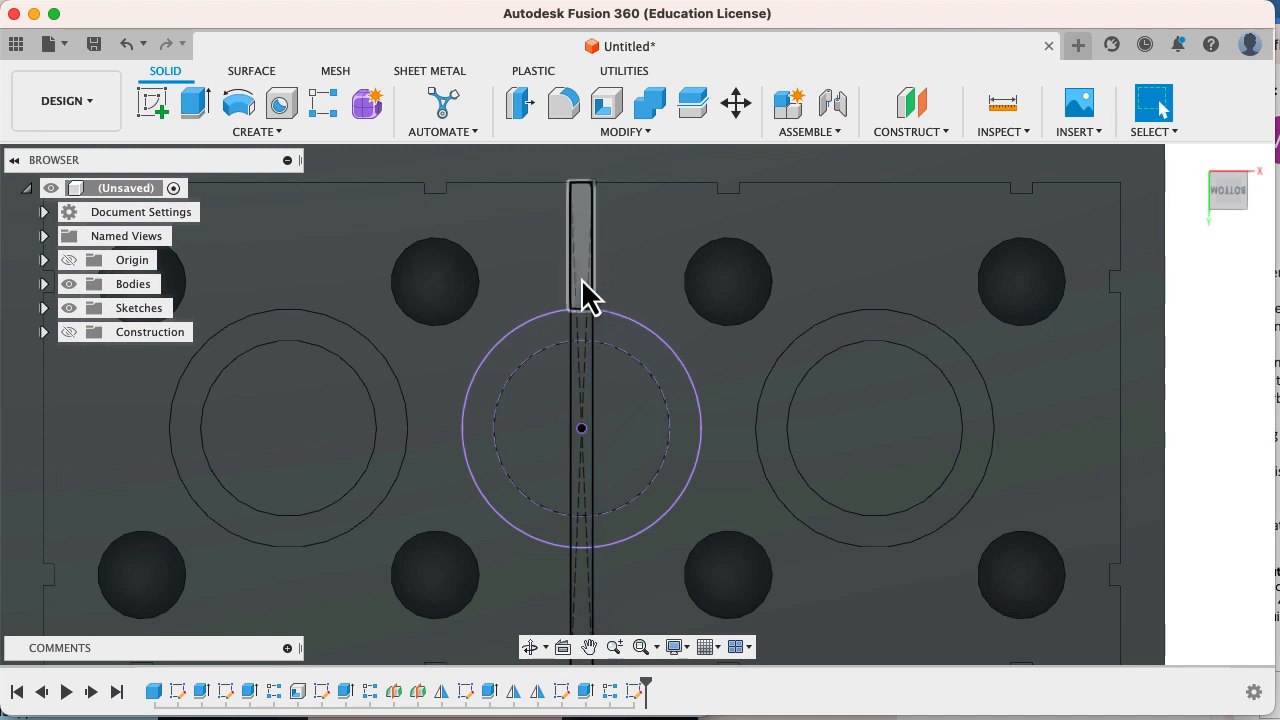
scroll(600, 460, "down", 3)
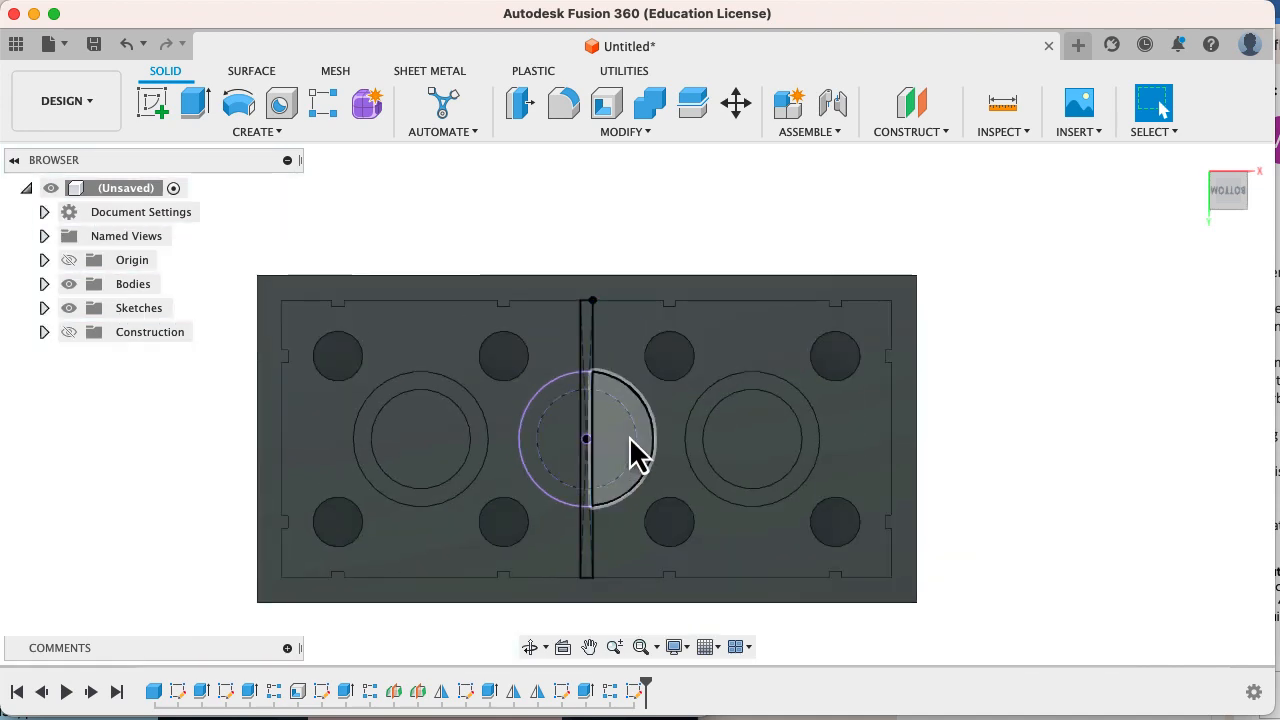
left_click(590, 358)
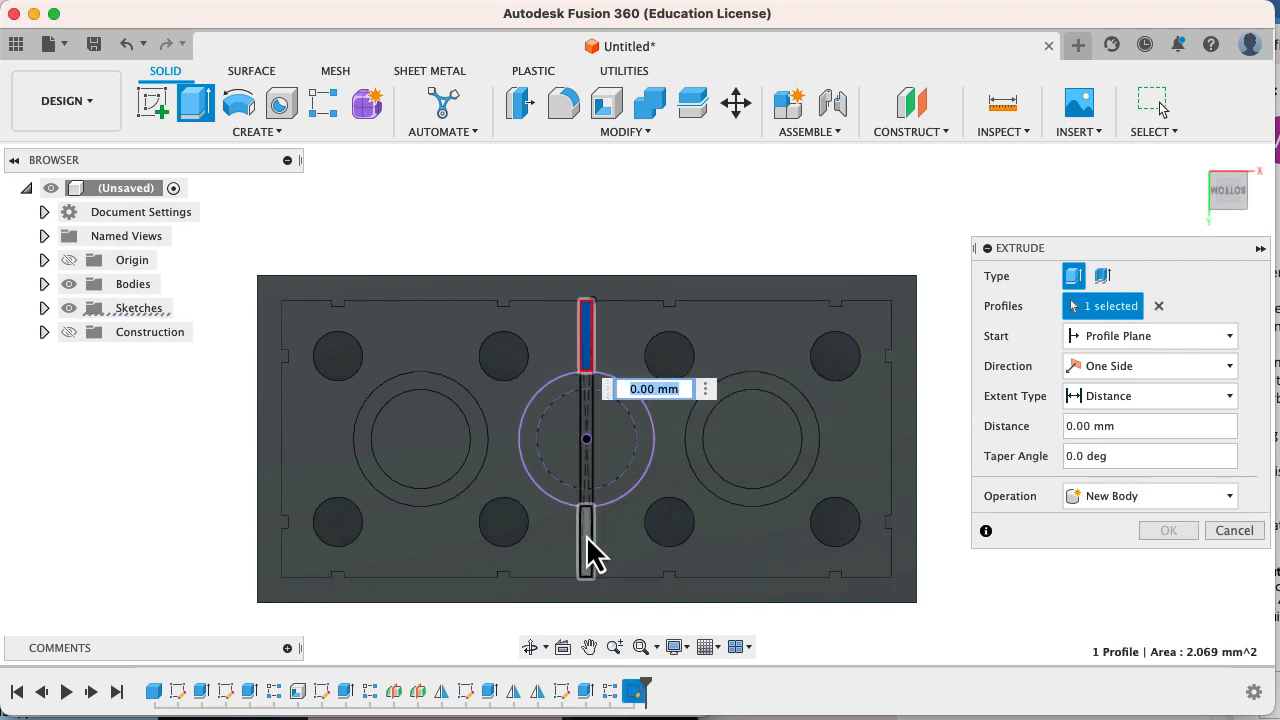
left_click(586, 550)
left_click(1121, 405)
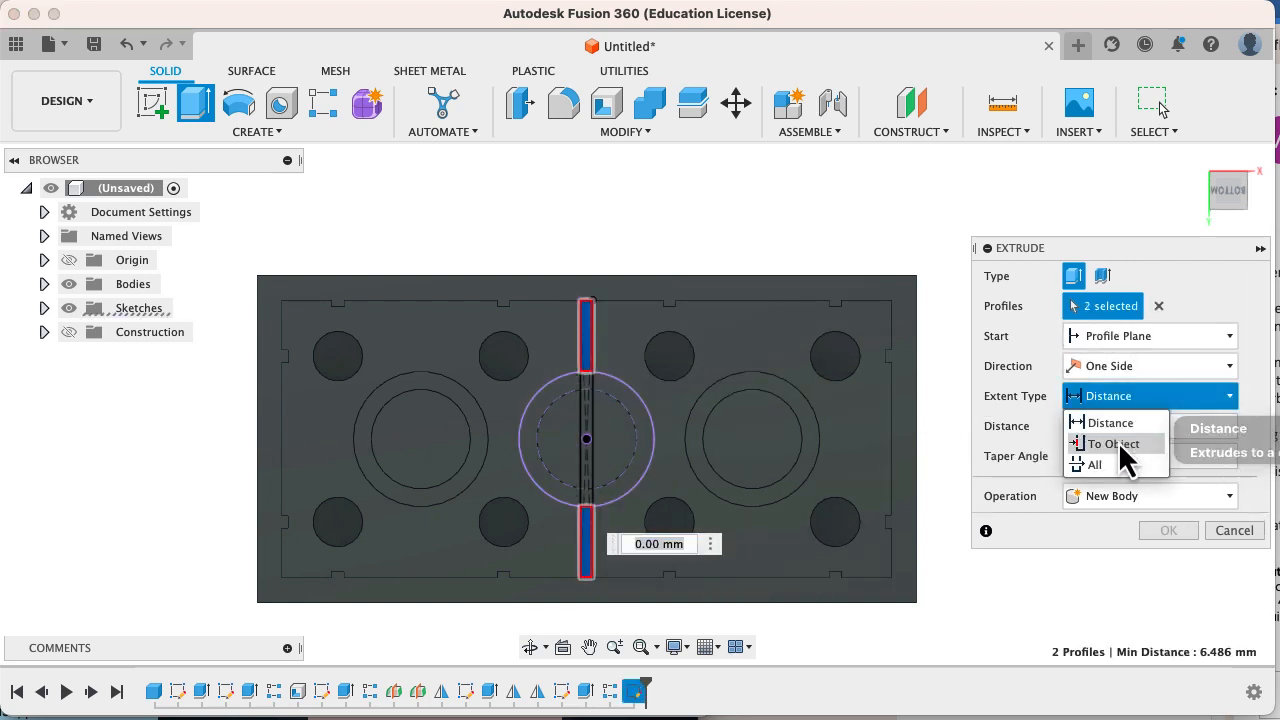
left_click(1123, 448)
left_click(757, 380)
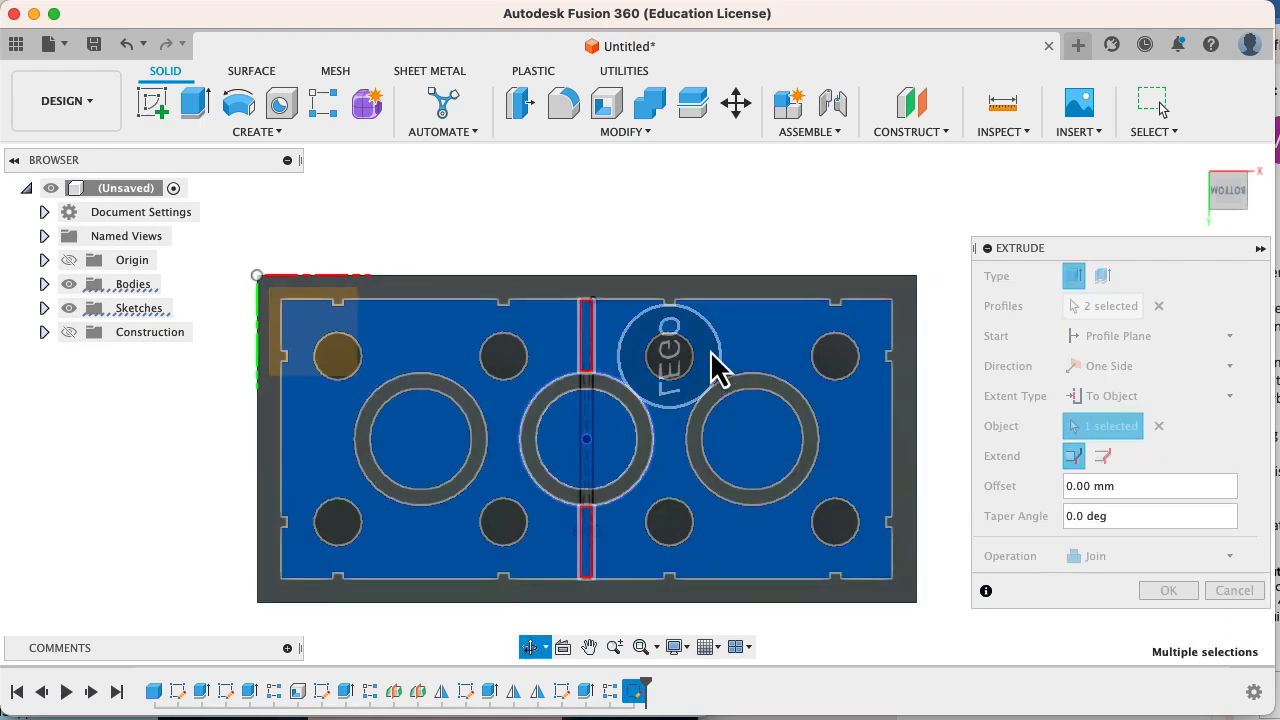
middle_click_drag(714, 366, 775, 285, "shift")
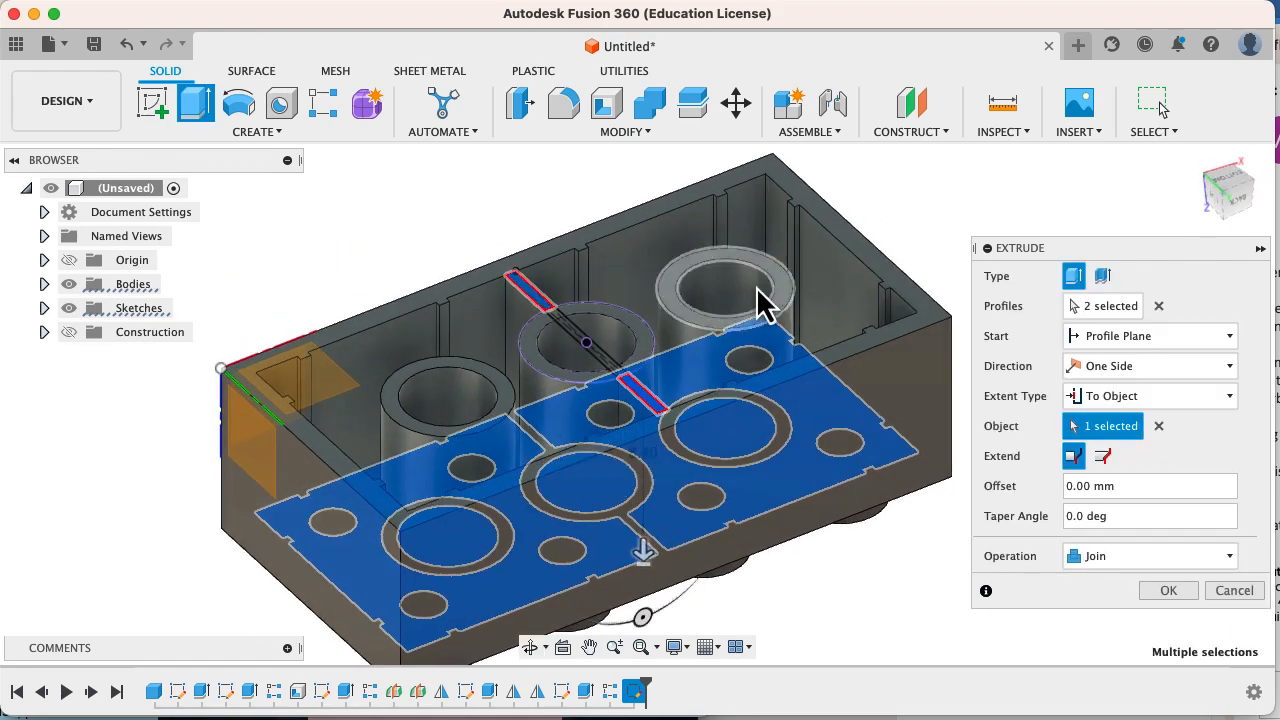
left_click(1163, 591)
Step: Apply the Plastic - Translucent Matte (Red) appearance to the whole brick body
middle_click_drag(1022, 536, 1043, 271, "shift")
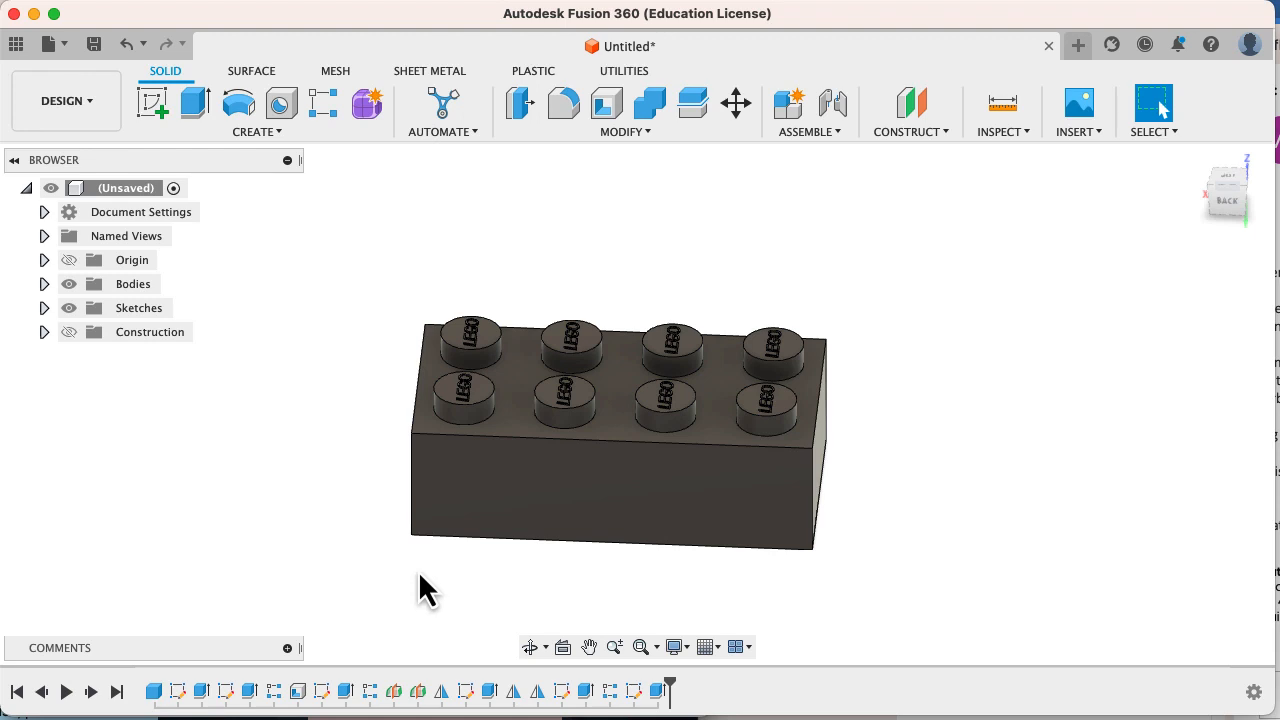
key("a")
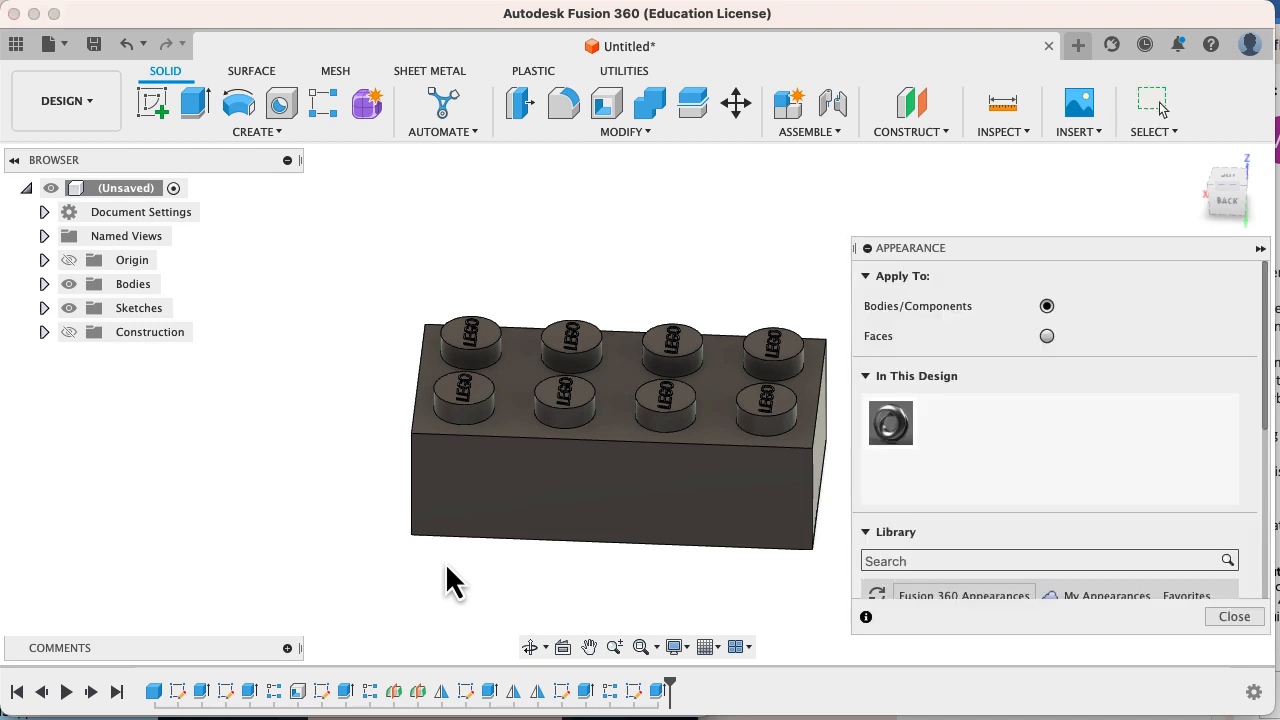
scroll(1068, 523, "down", 5)
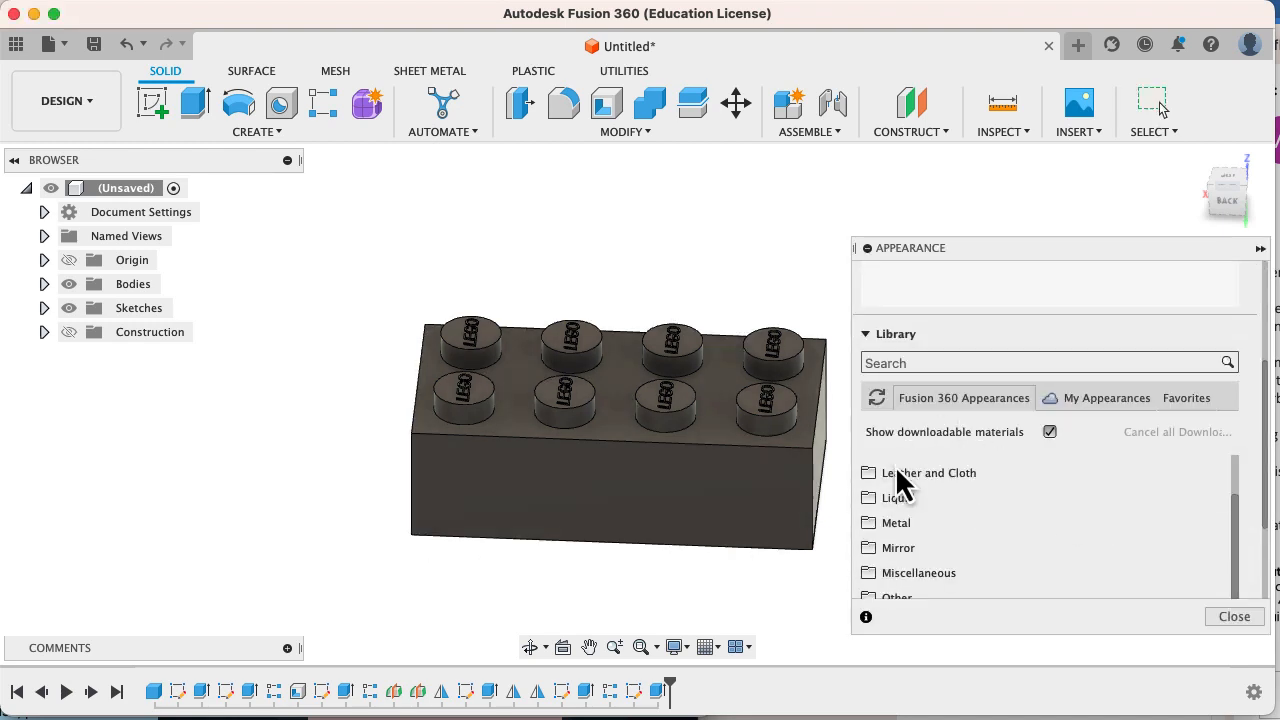
scroll(930, 510, "down", 3)
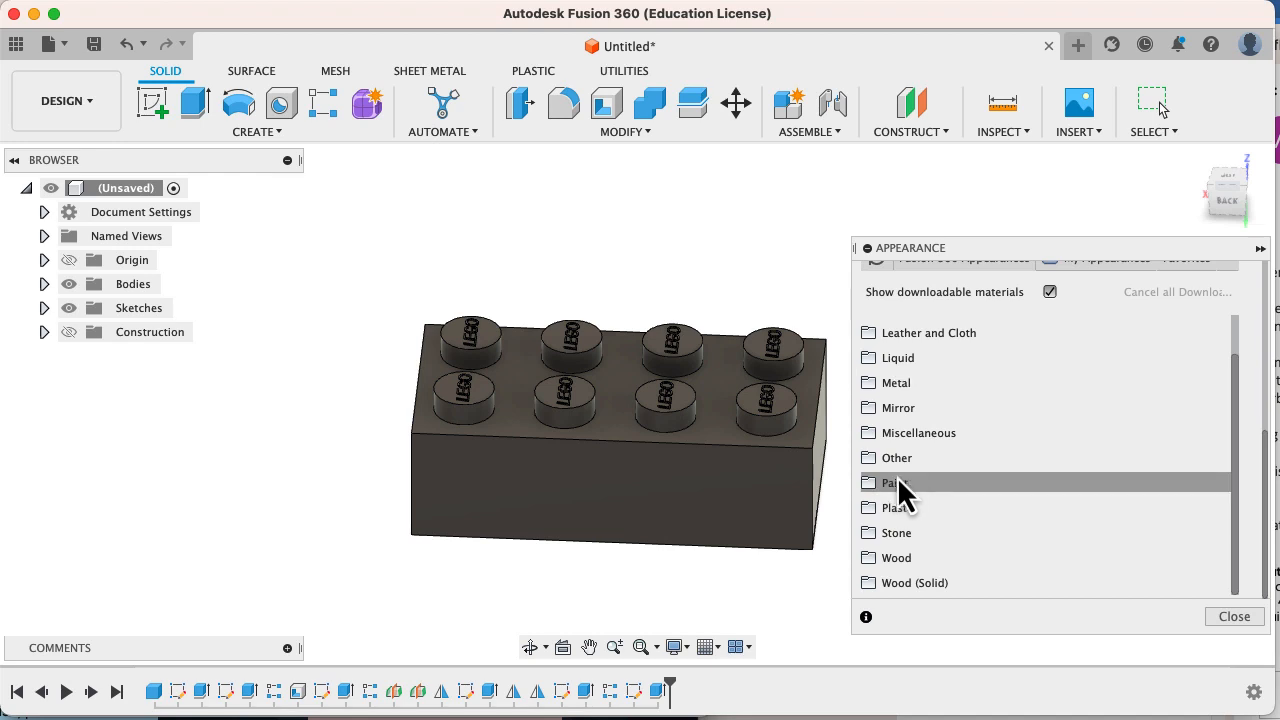
left_click(874, 510)
scroll(940, 525, "down", 3)
scroll(940, 525, "down", 6)
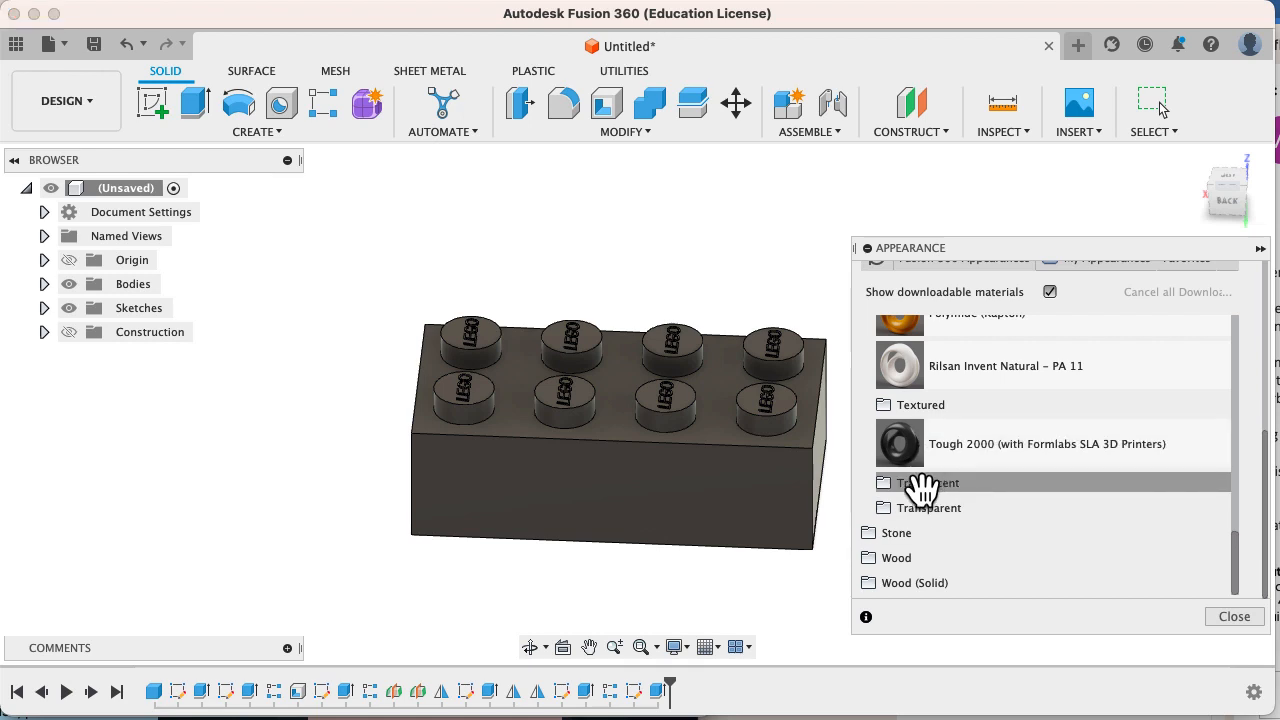
left_click(918, 483)
scroll(966, 514, "down", 5)
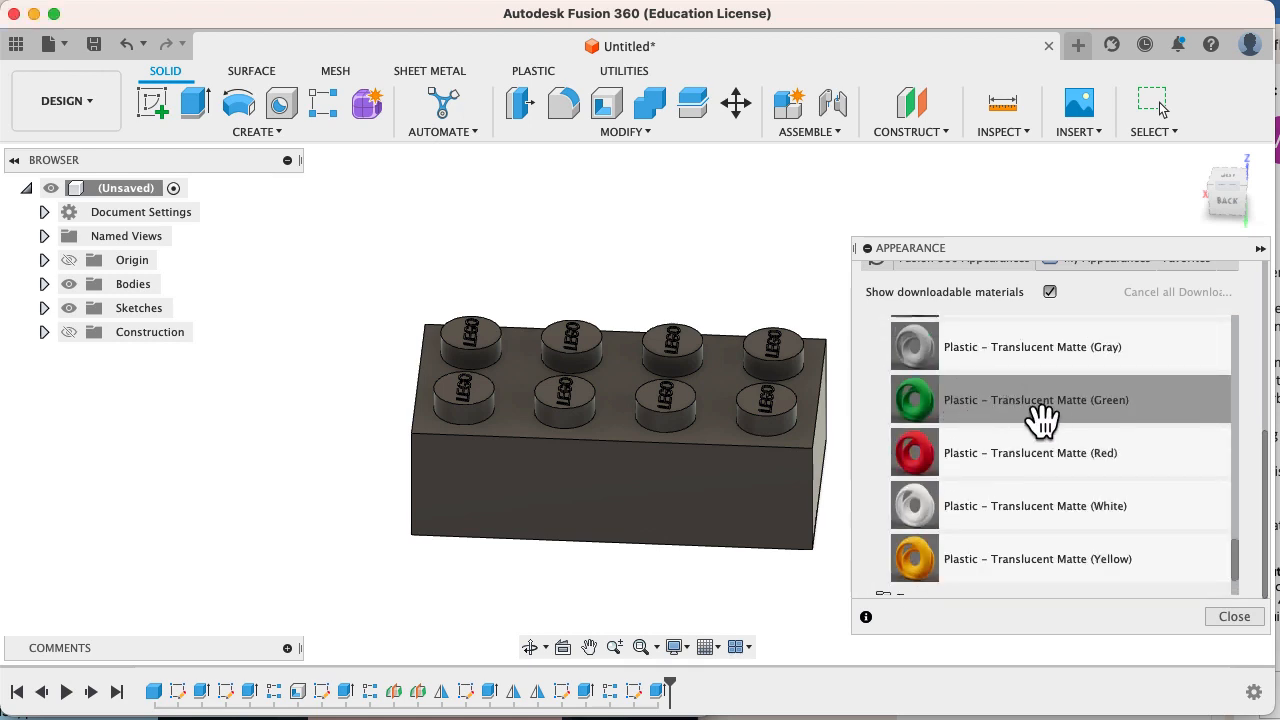
left_click_drag(1034, 460, 706, 498)
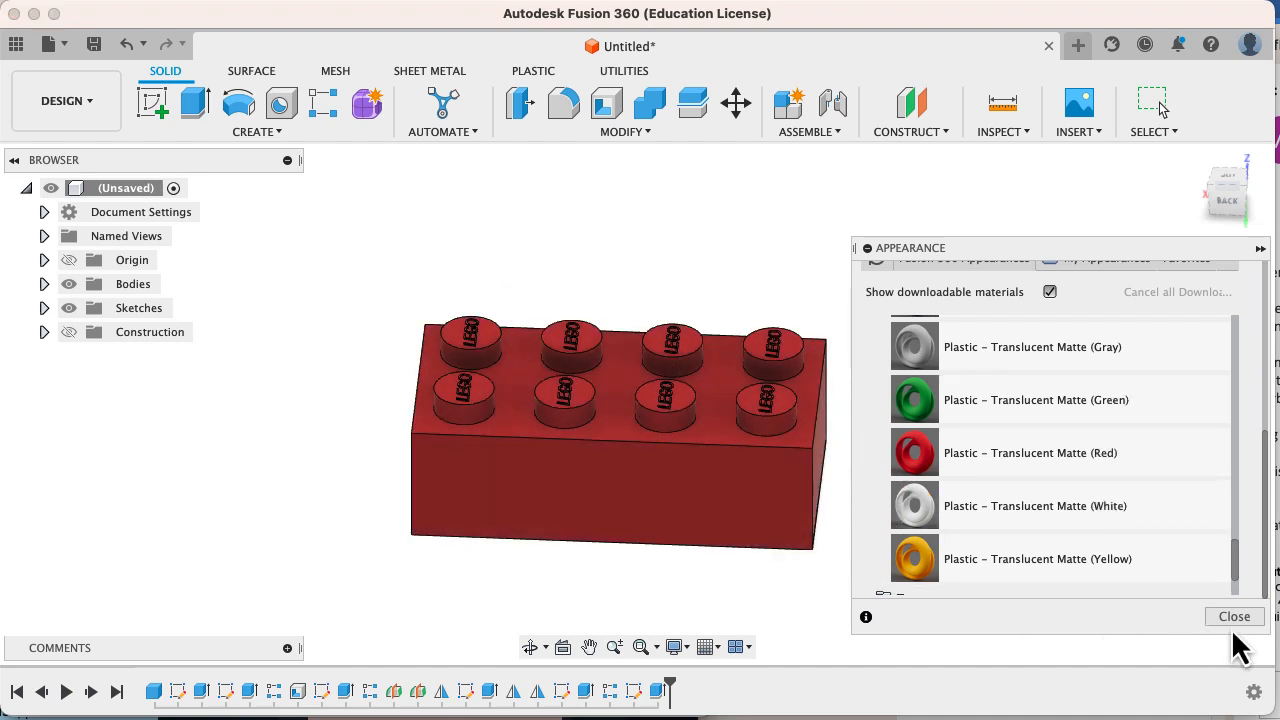
left_click(1234, 617)
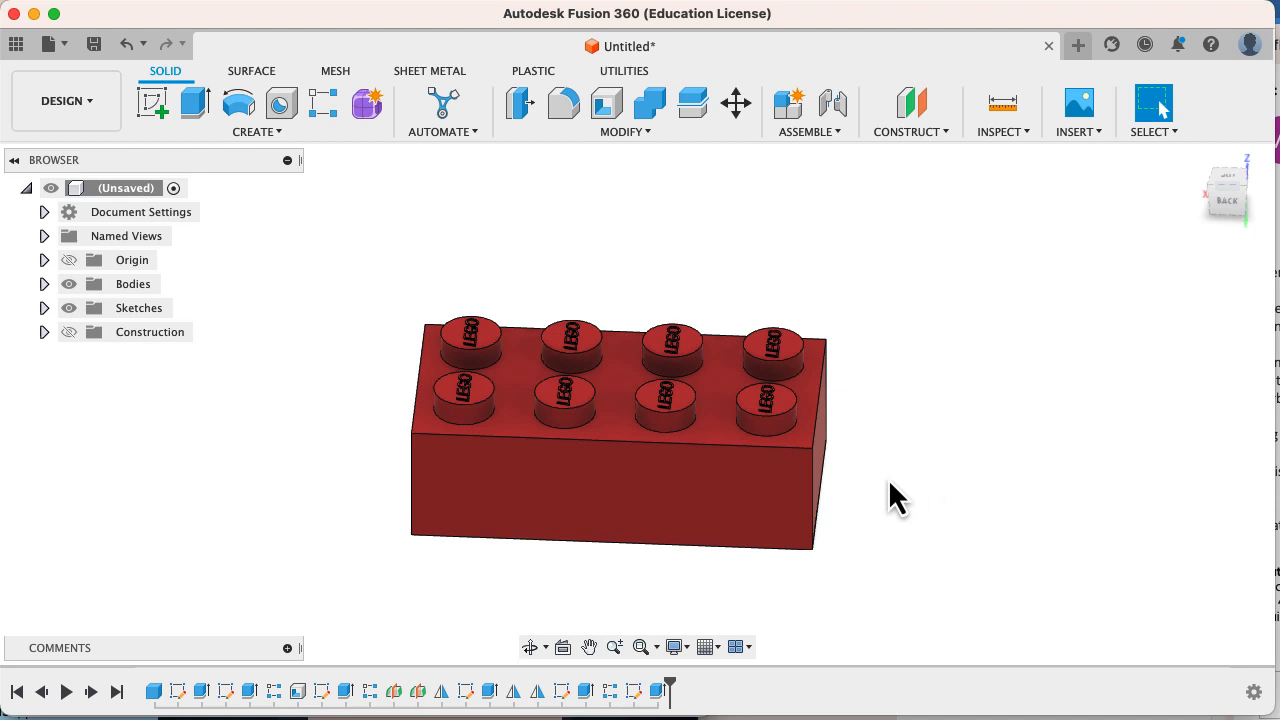
Step: Try the Shaded visual style on the brick and restore Shaded with Visible Edges Only
middle_click_drag(889, 481, 853, 494, "shift")
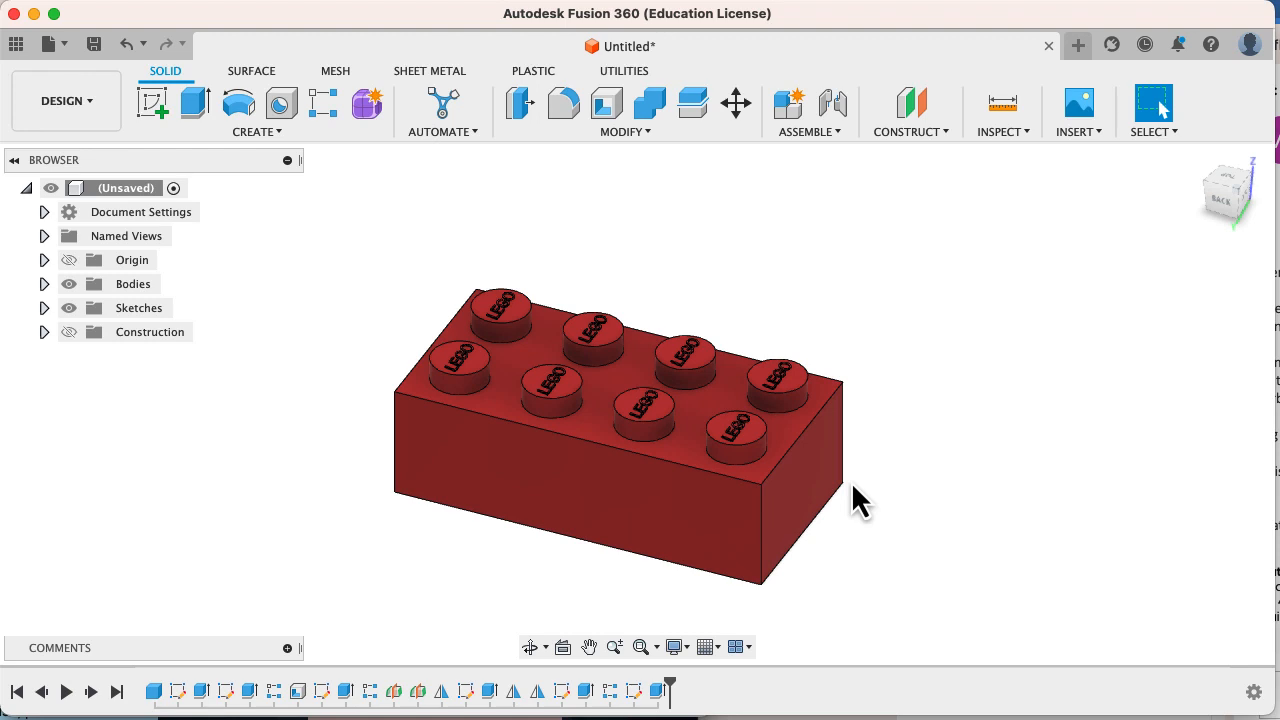
left_click(675, 652)
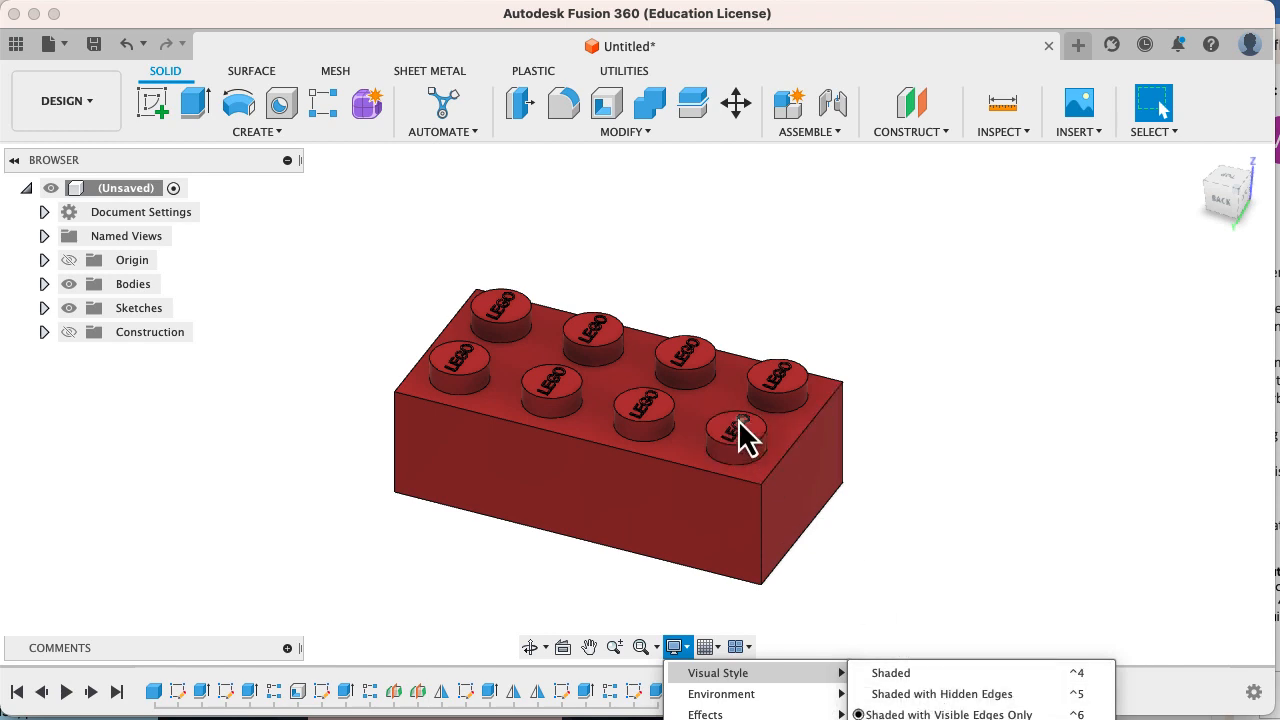
left_click(917, 675)
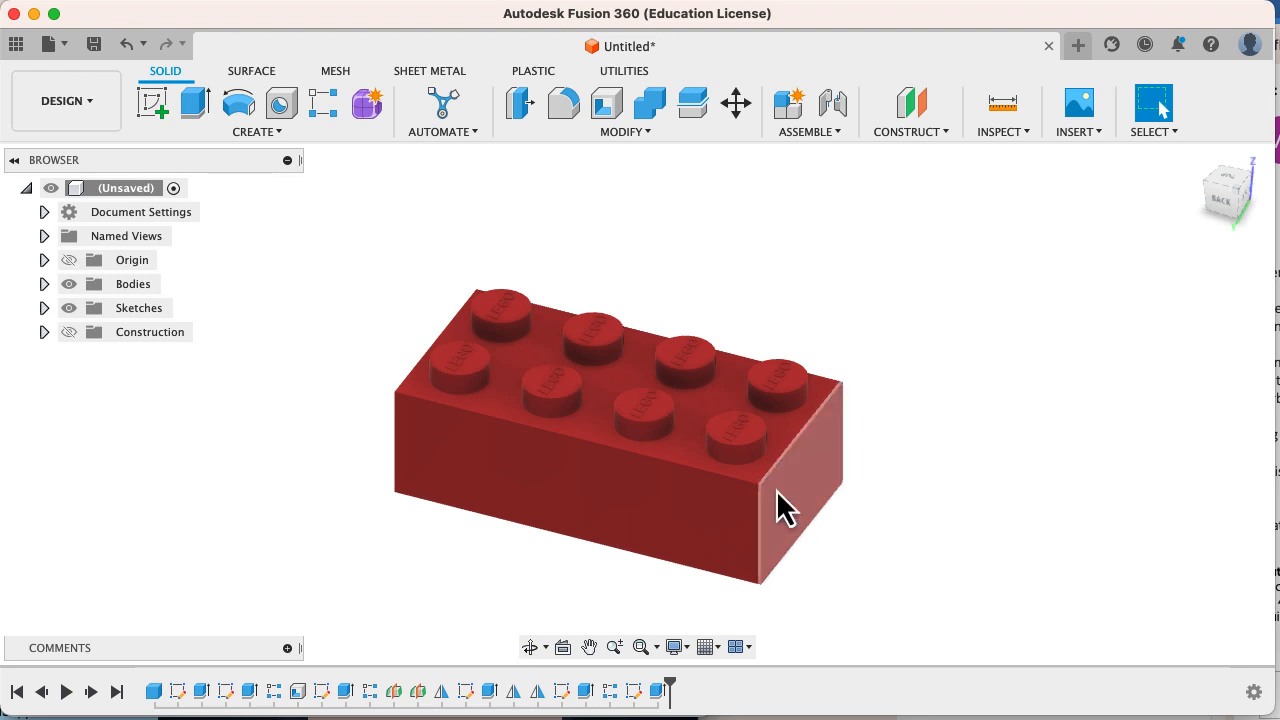
left_click(687, 646)
mouse_move(700, 673)
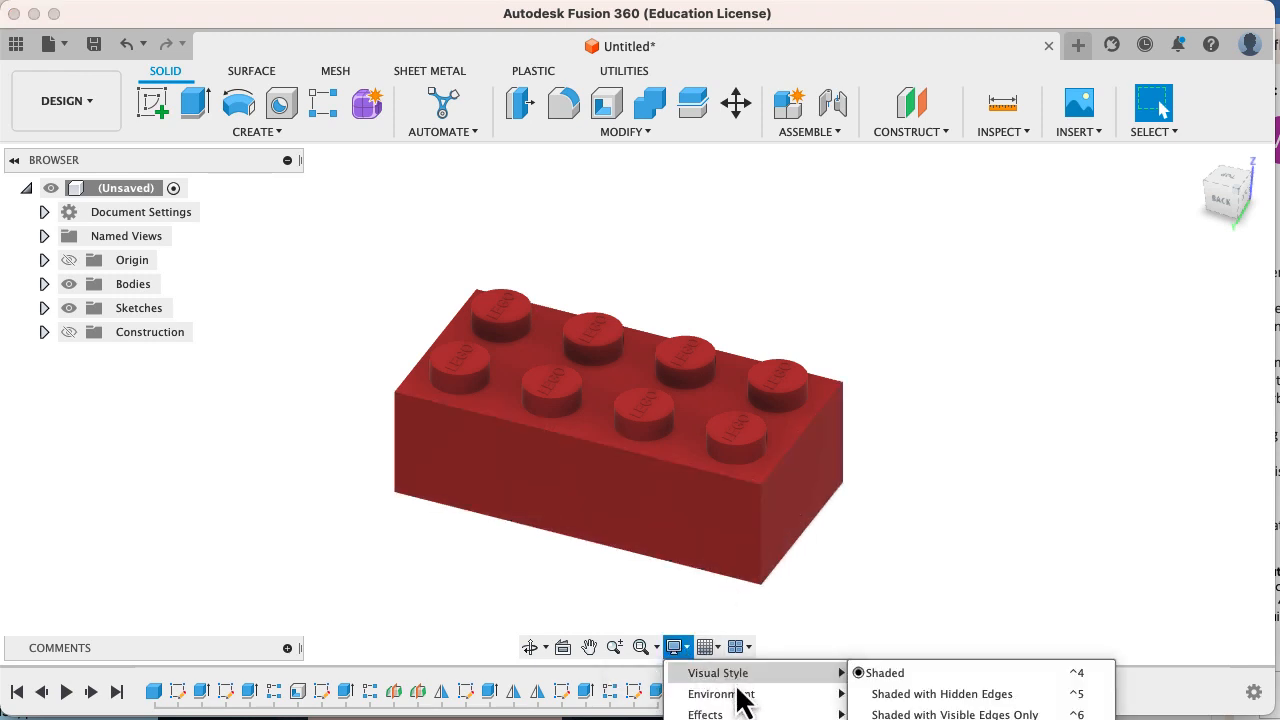
left_click(934, 714)
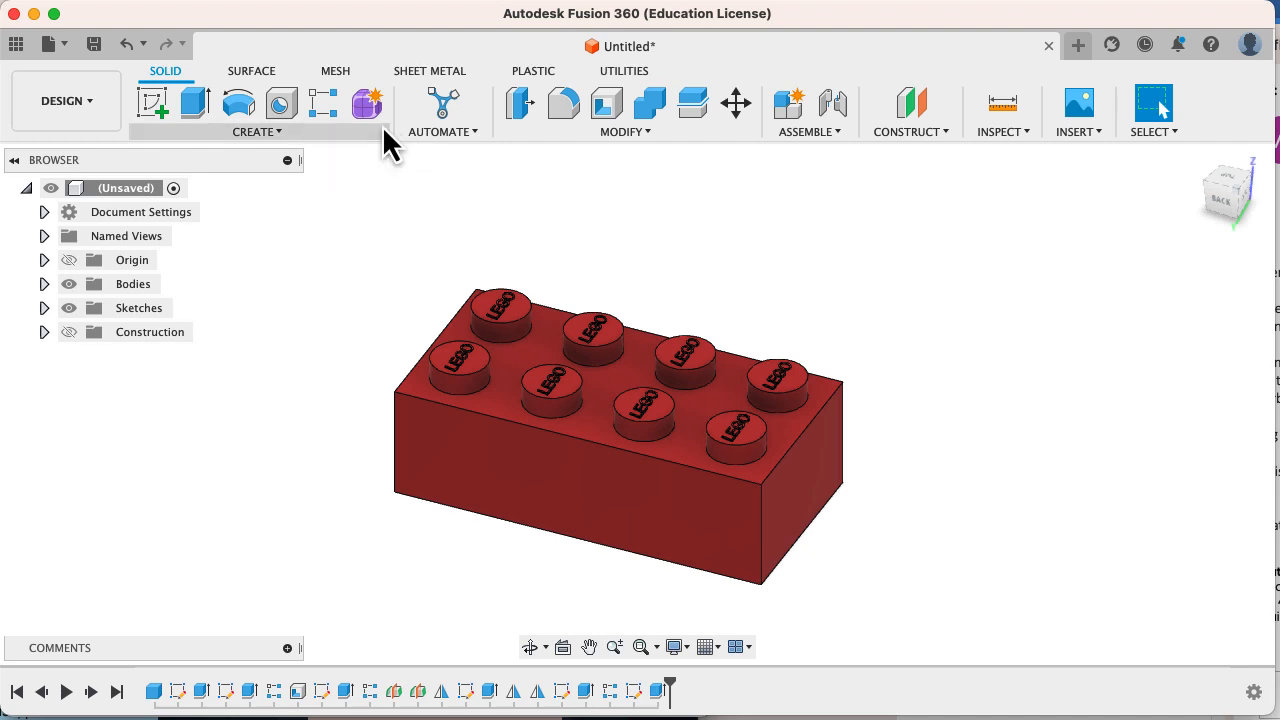
Step: Switch to the Render workspace and start an in-canvas render with a close-up of the brick's studded top
left_click(69, 103)
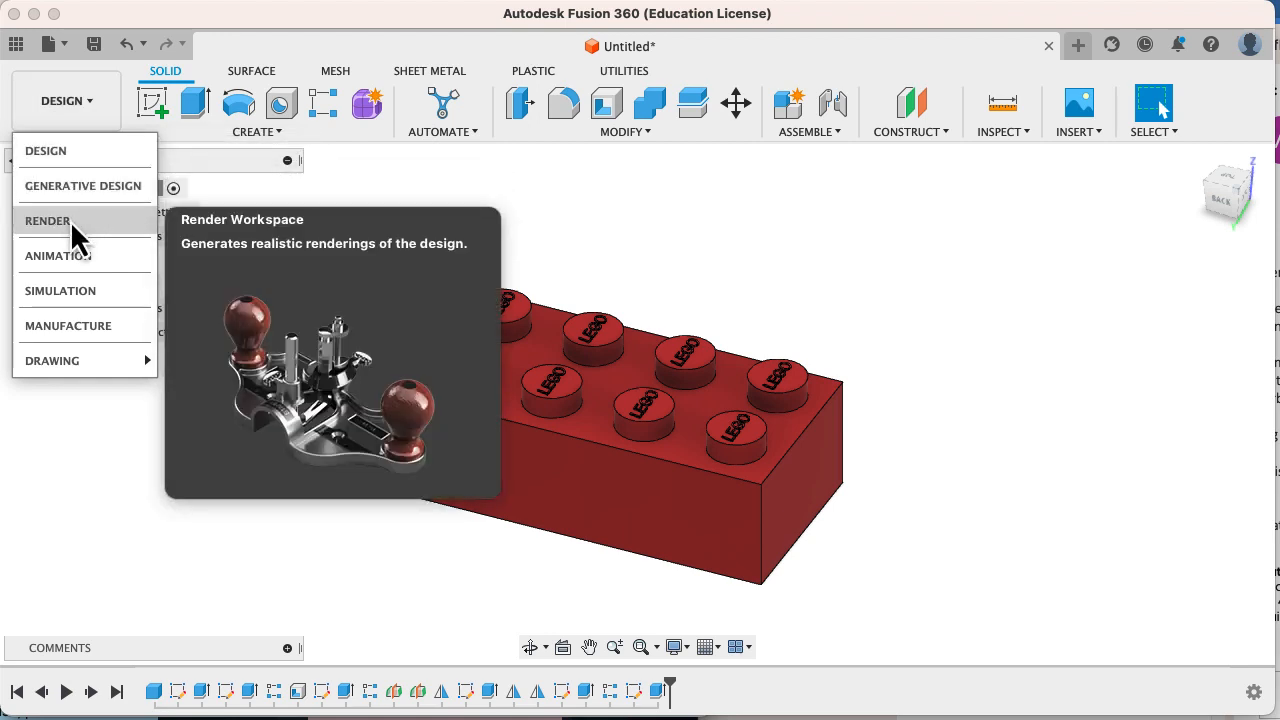
left_click(70, 220)
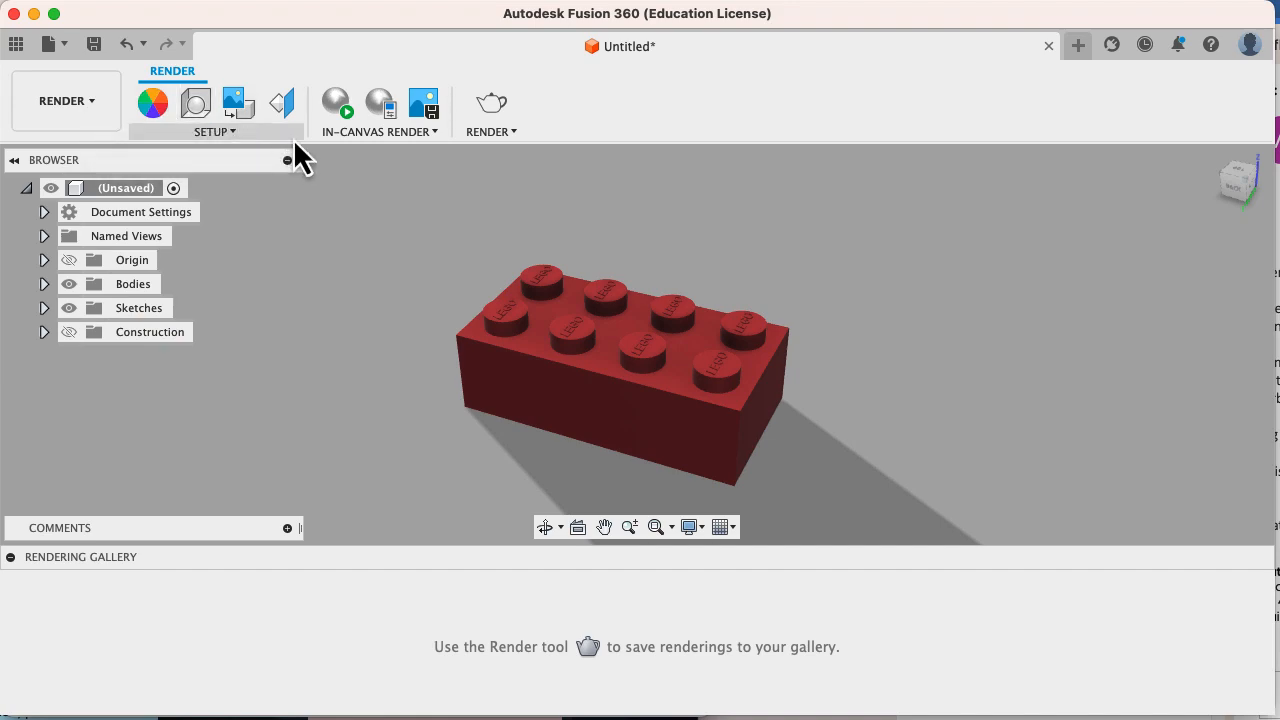
left_click(352, 118)
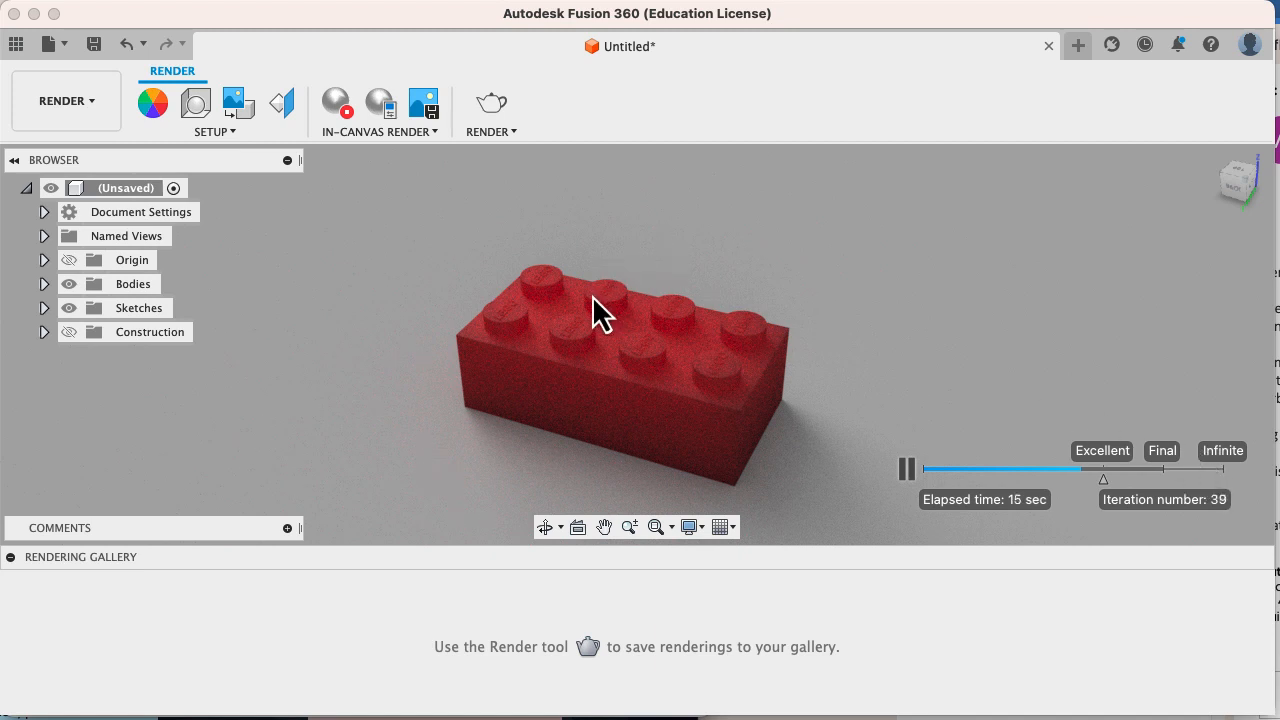
middle_click_drag(591, 294, 703, 360, "shift")
scroll(601, 380, "up", 5)
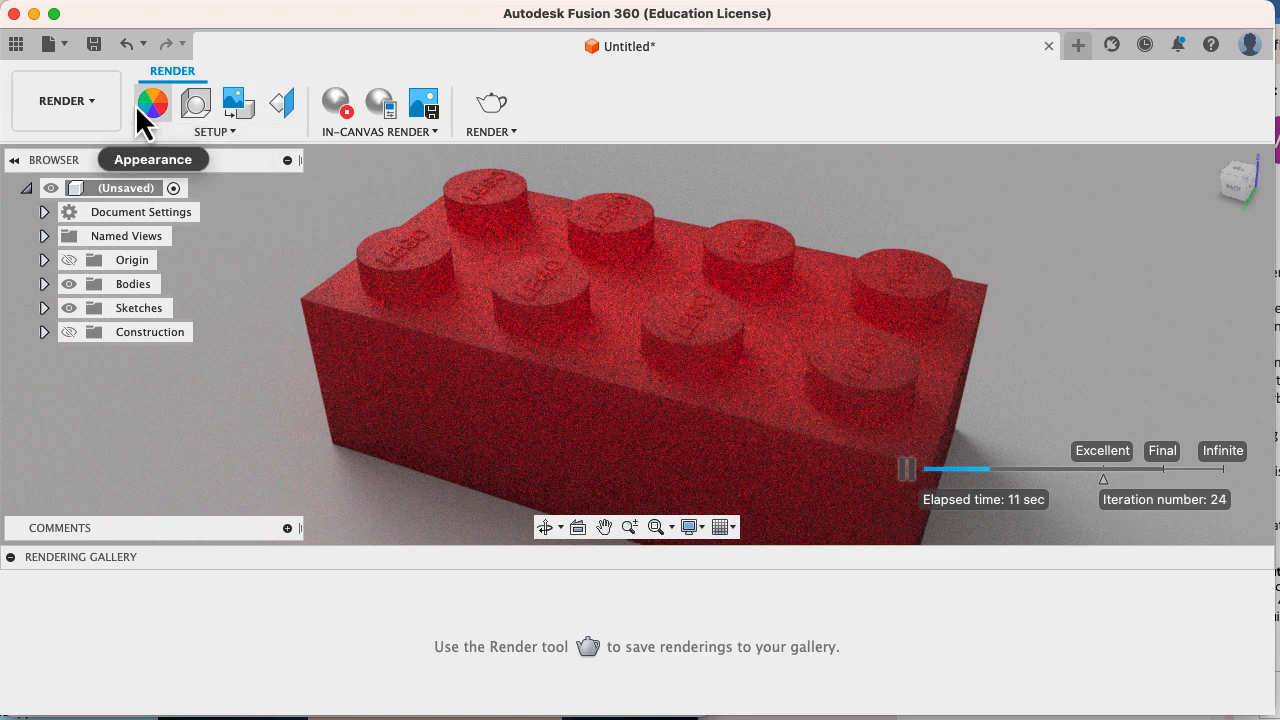
left_click(232, 138)
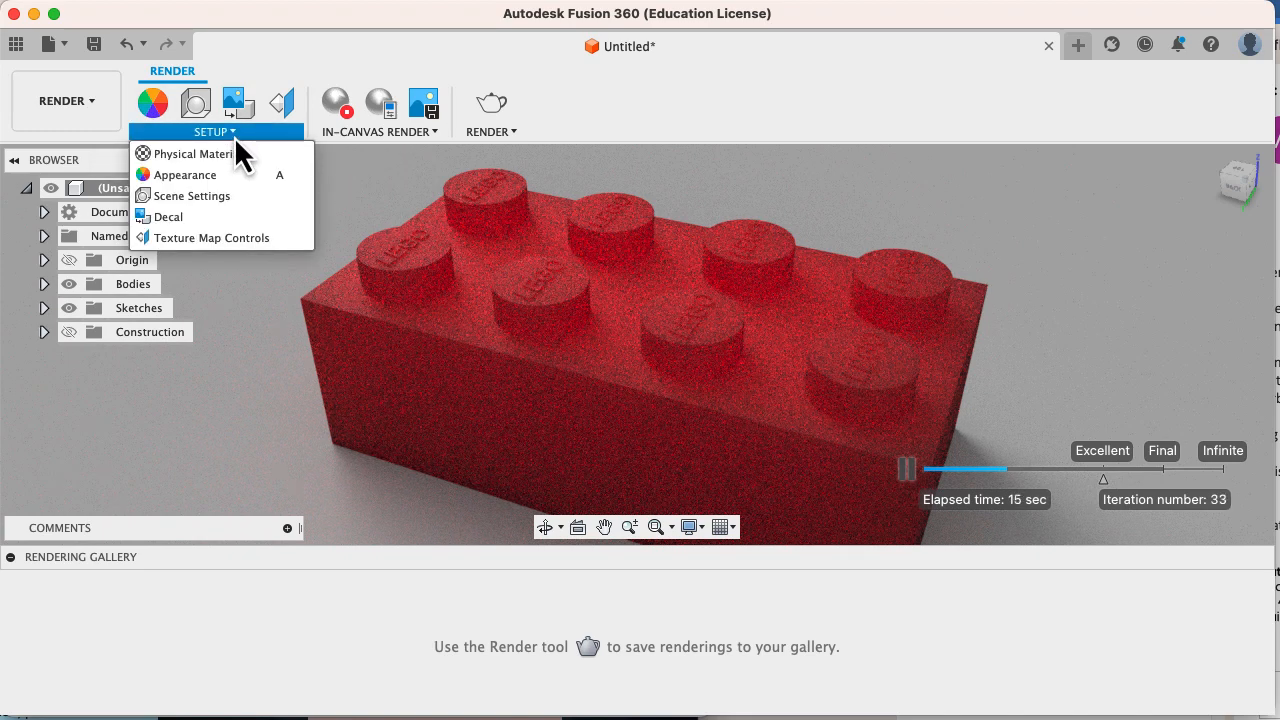
left_click(505, 132)
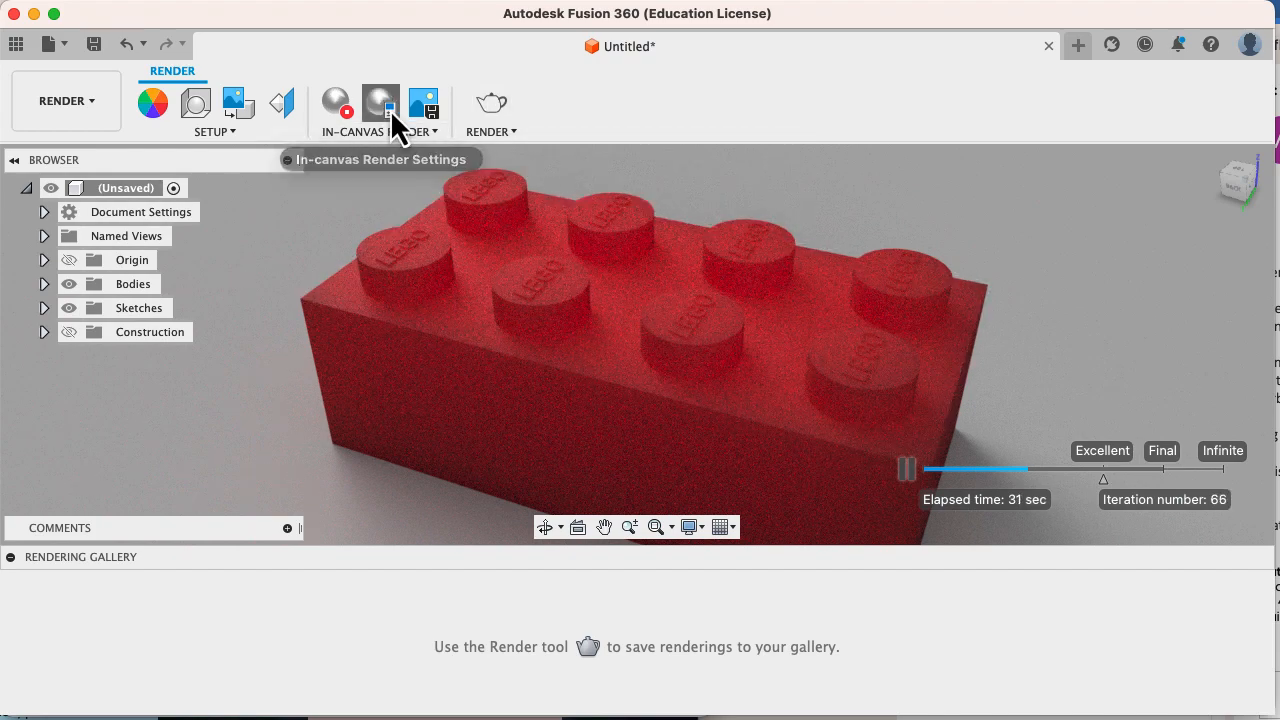
left_click(390, 109)
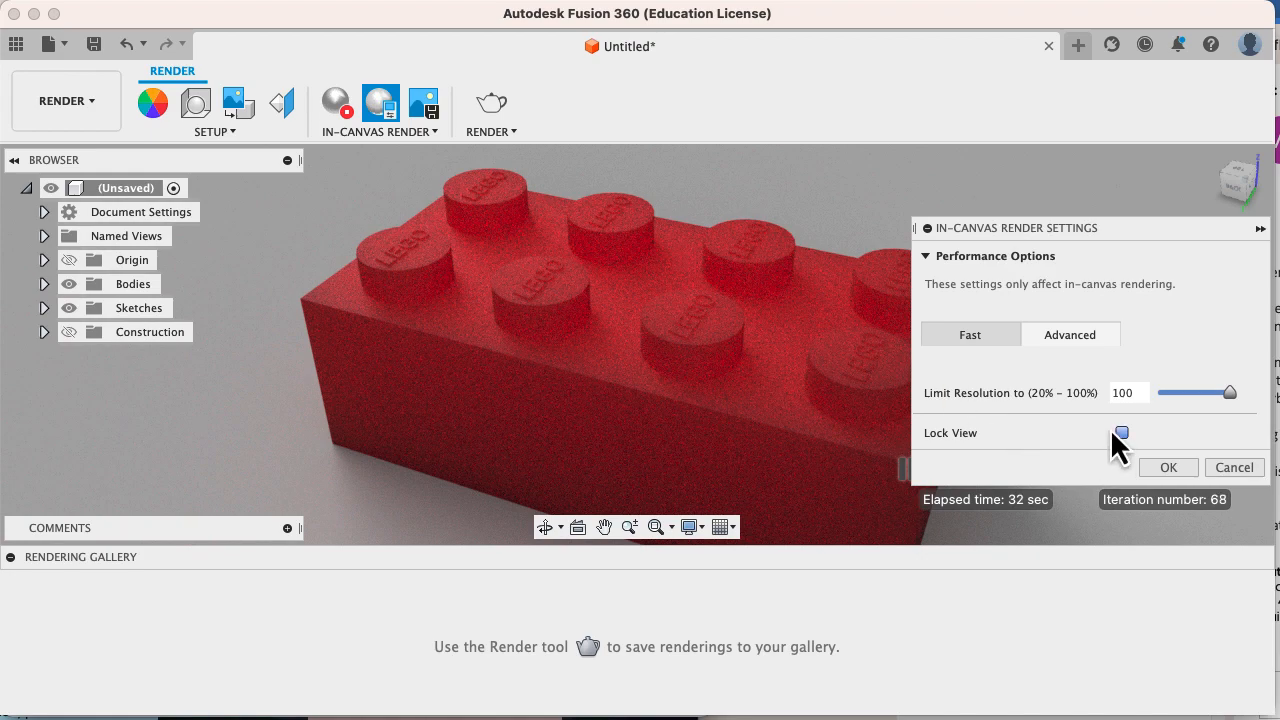
left_click(1232, 468)
Step: Save the in-canvas render at the current document window size as PNG "LEGO Brick 4x2" in the Biomedical Design CAD cloud project
left_click(418, 108)
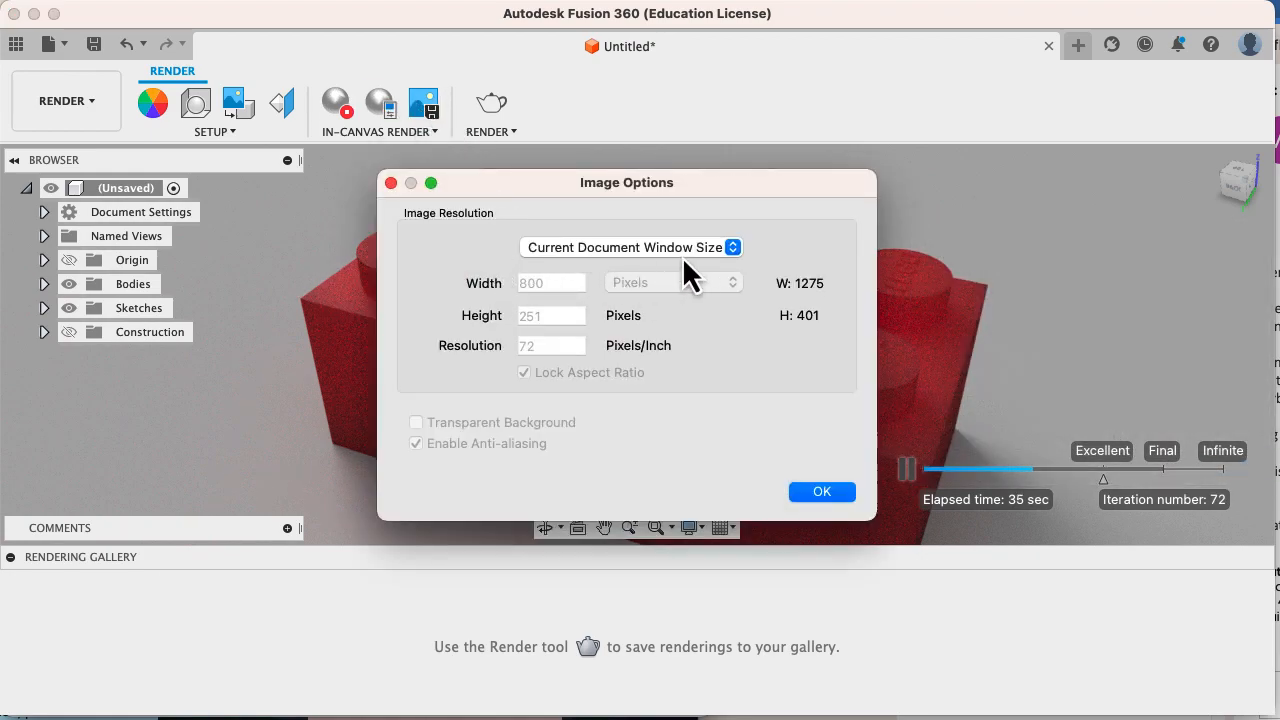
left_click(685, 252)
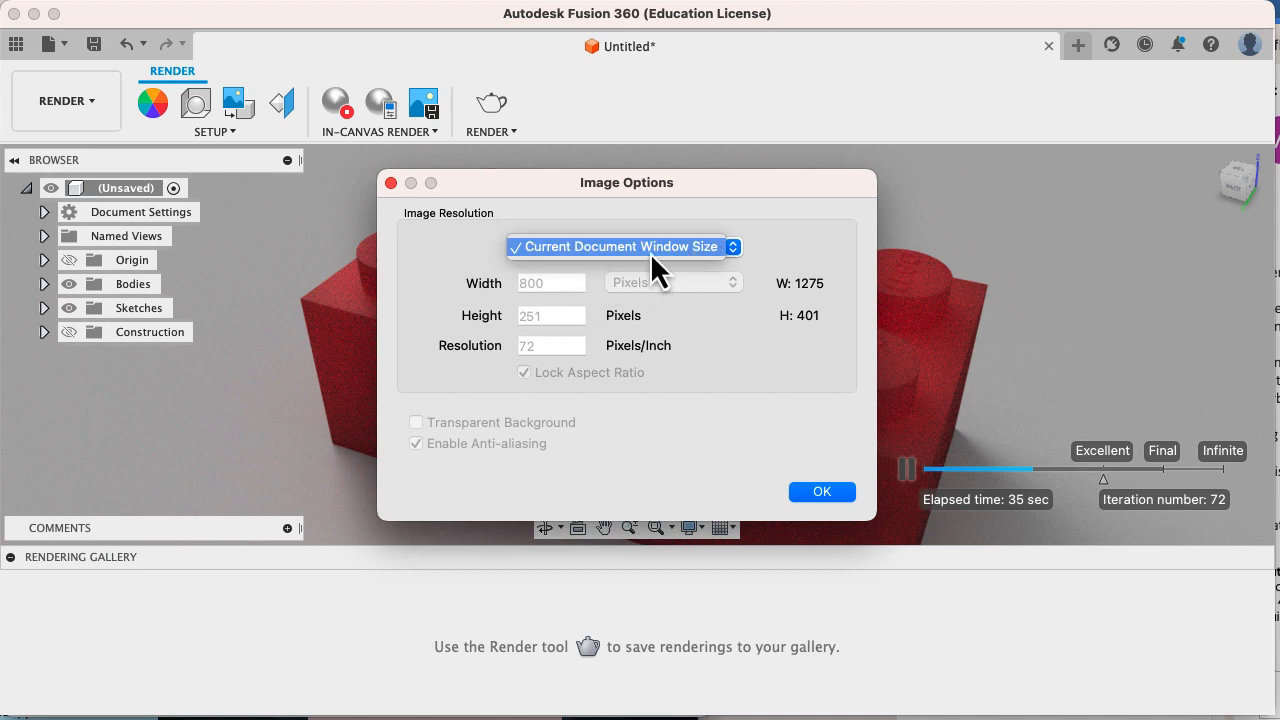
left_click(768, 248)
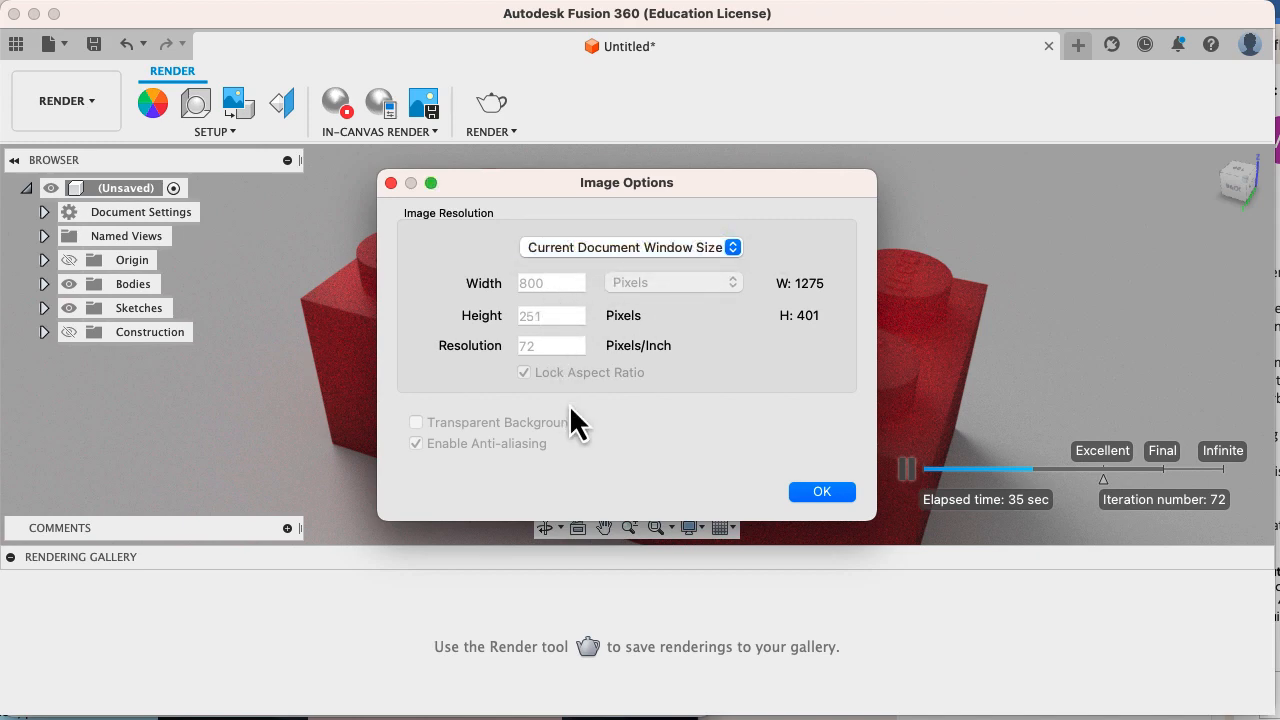
left_click(821, 491)
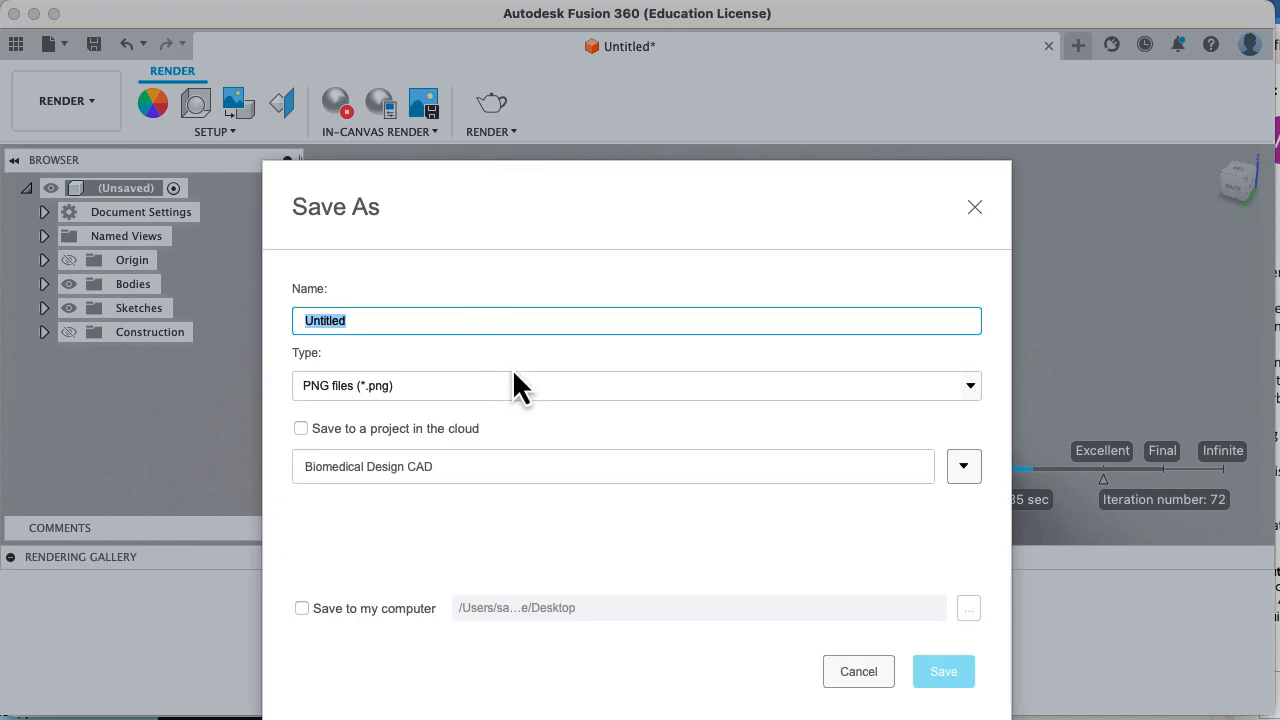
type("LEGO Brick 4x2")
left_click(460, 432)
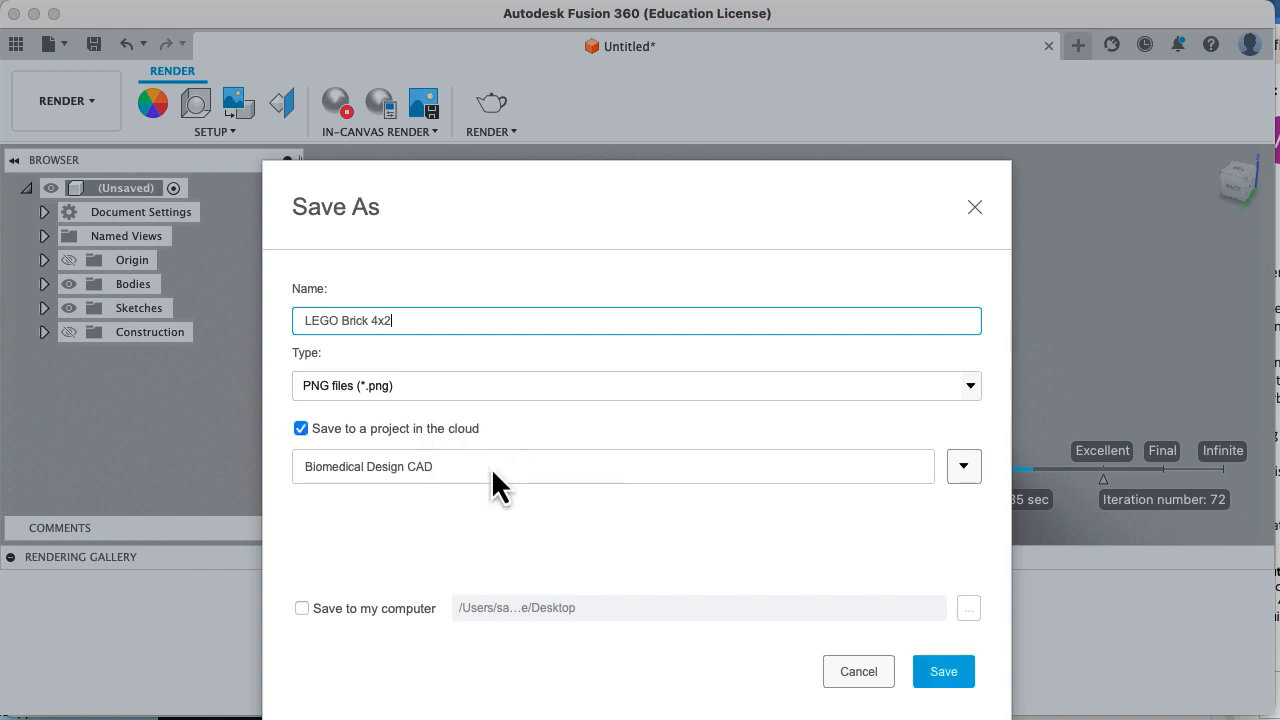
left_click(955, 680)
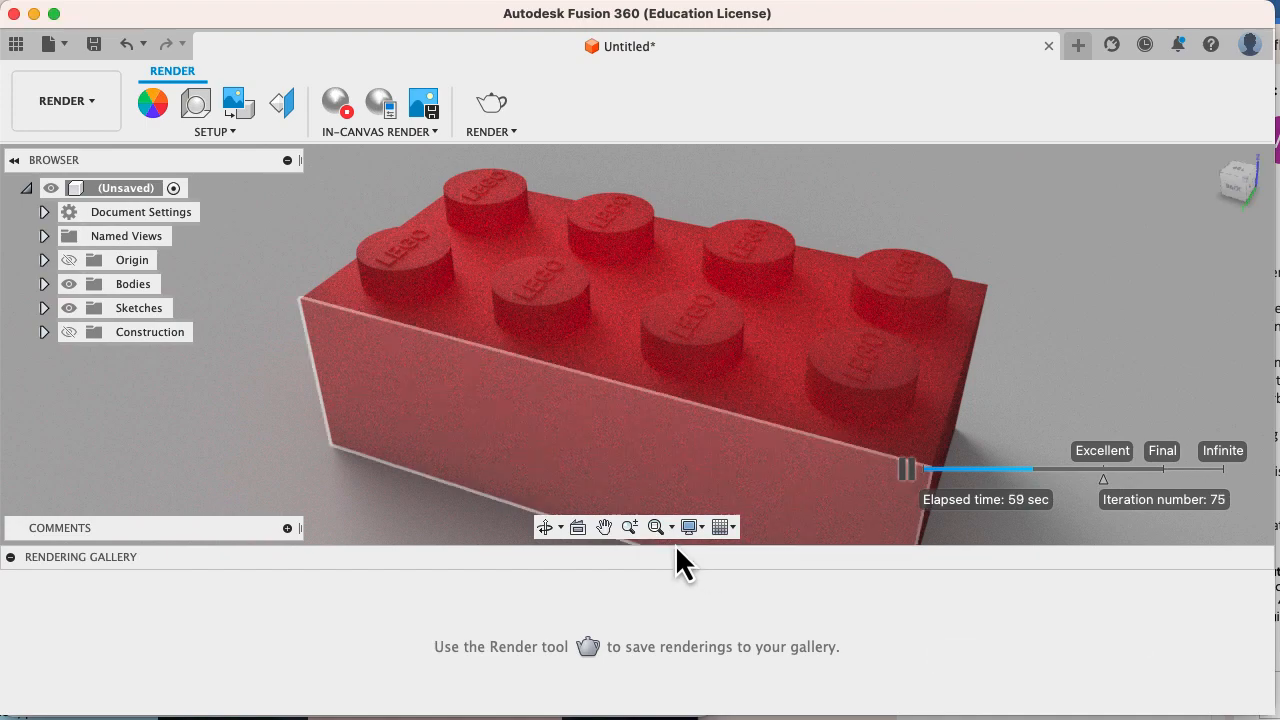
Step: Save the design from the Design workspace as "LEGO Brick 4x2" in the Biomedical Design CAD project and return to the Render workspace
left_click(490, 110)
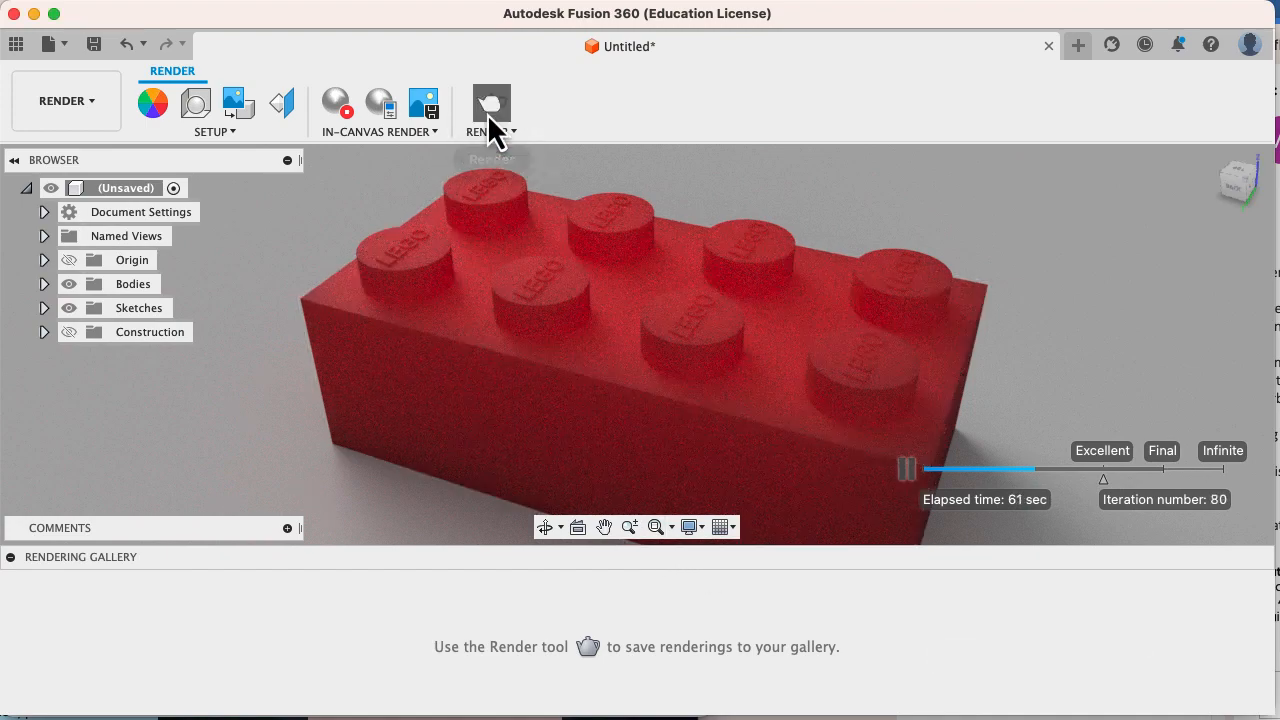
left_click(790, 375)
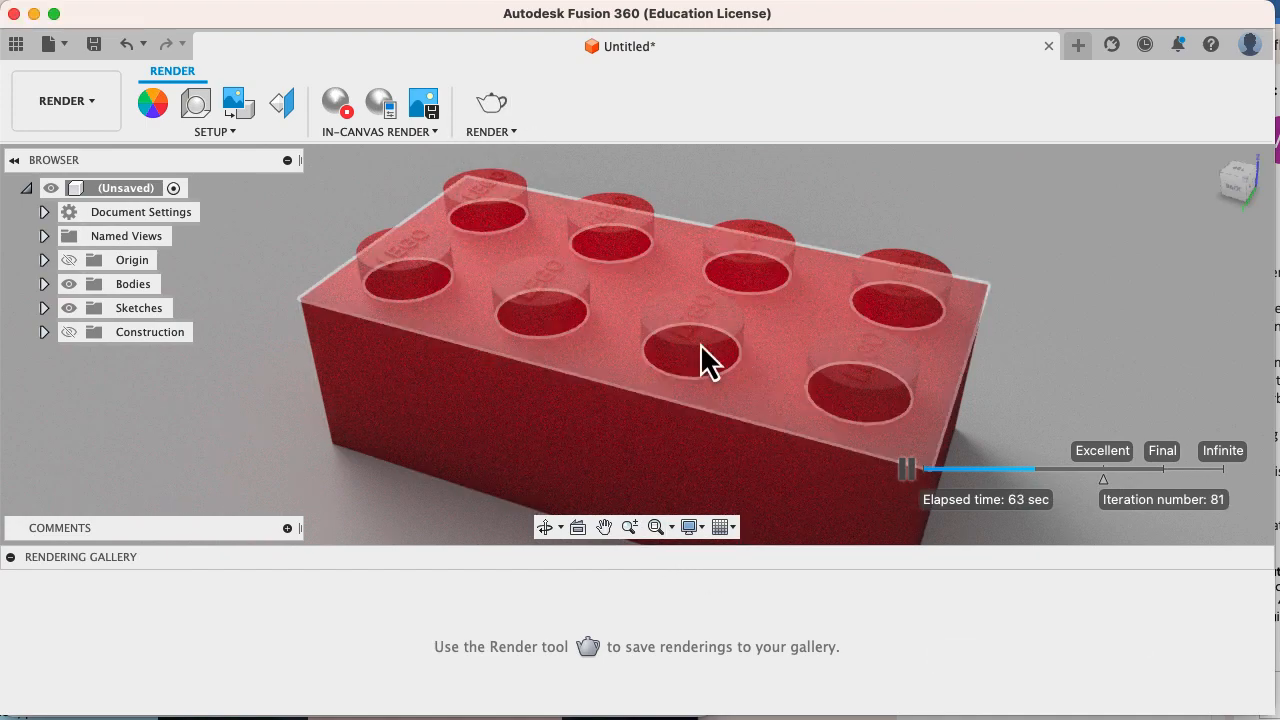
left_click(66, 101)
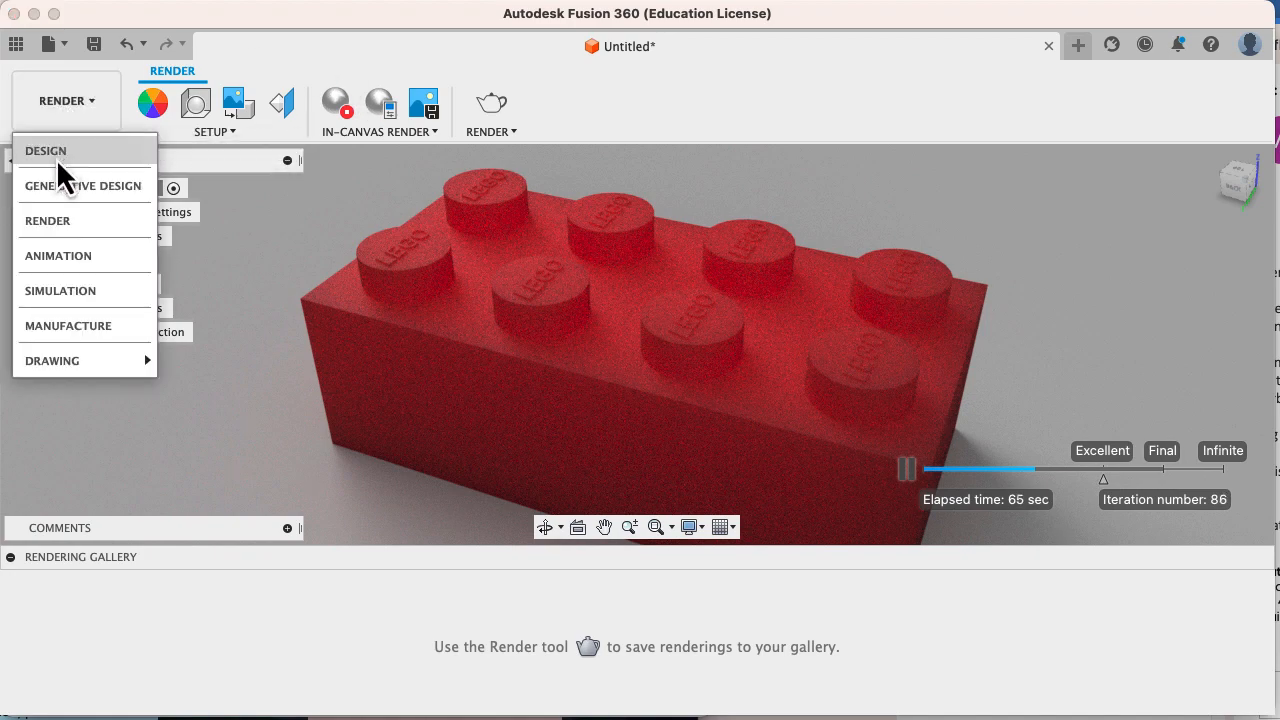
left_click(56, 155)
left_click(93, 43)
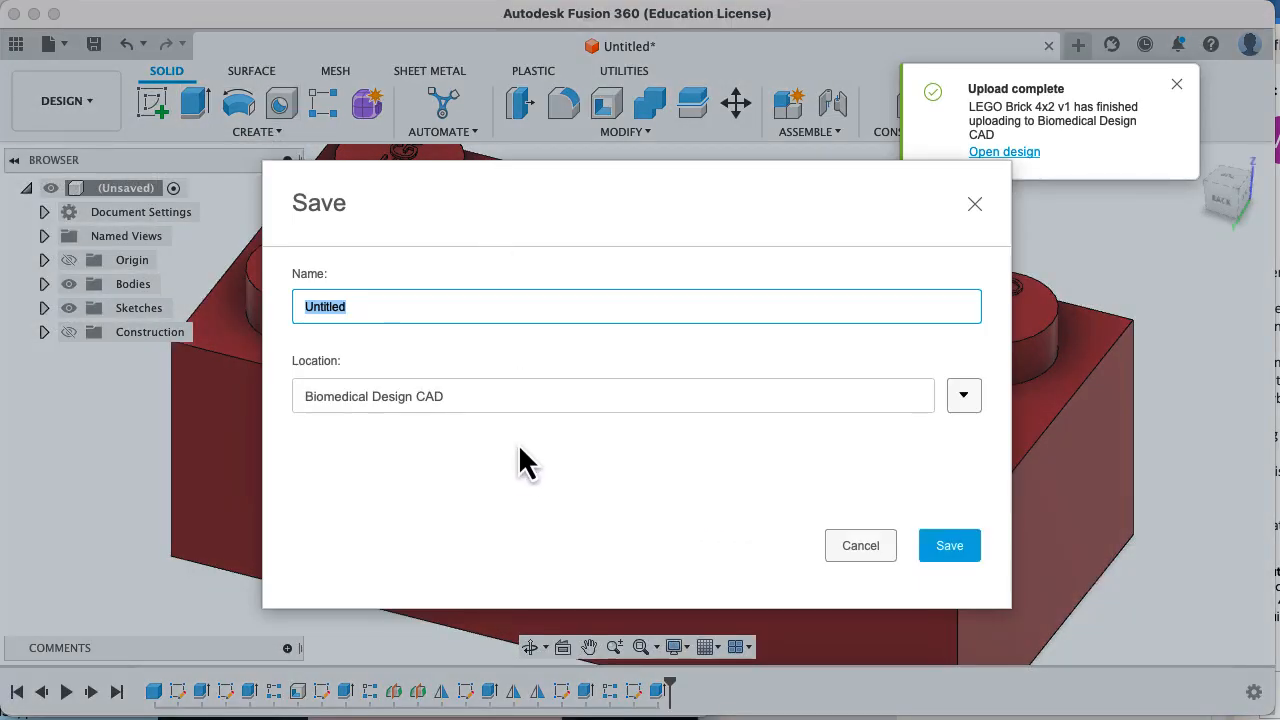
type("LEGO Brick 4x2")
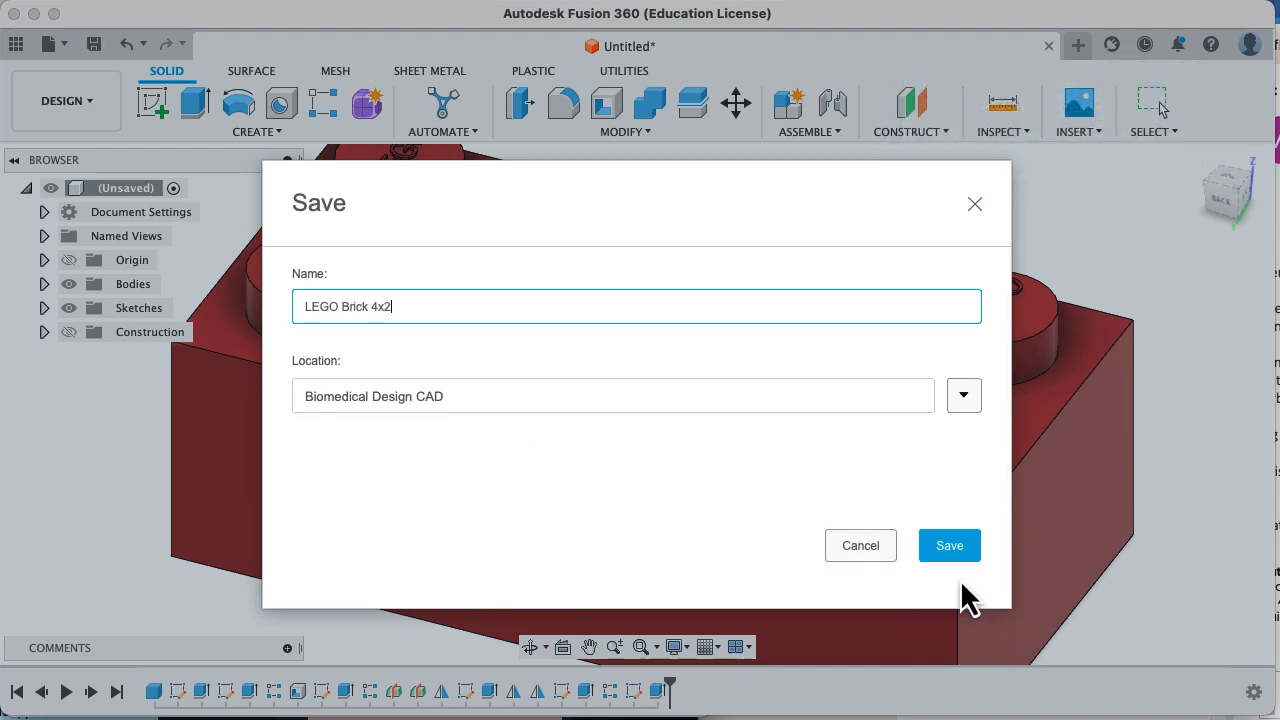
left_click(949, 546)
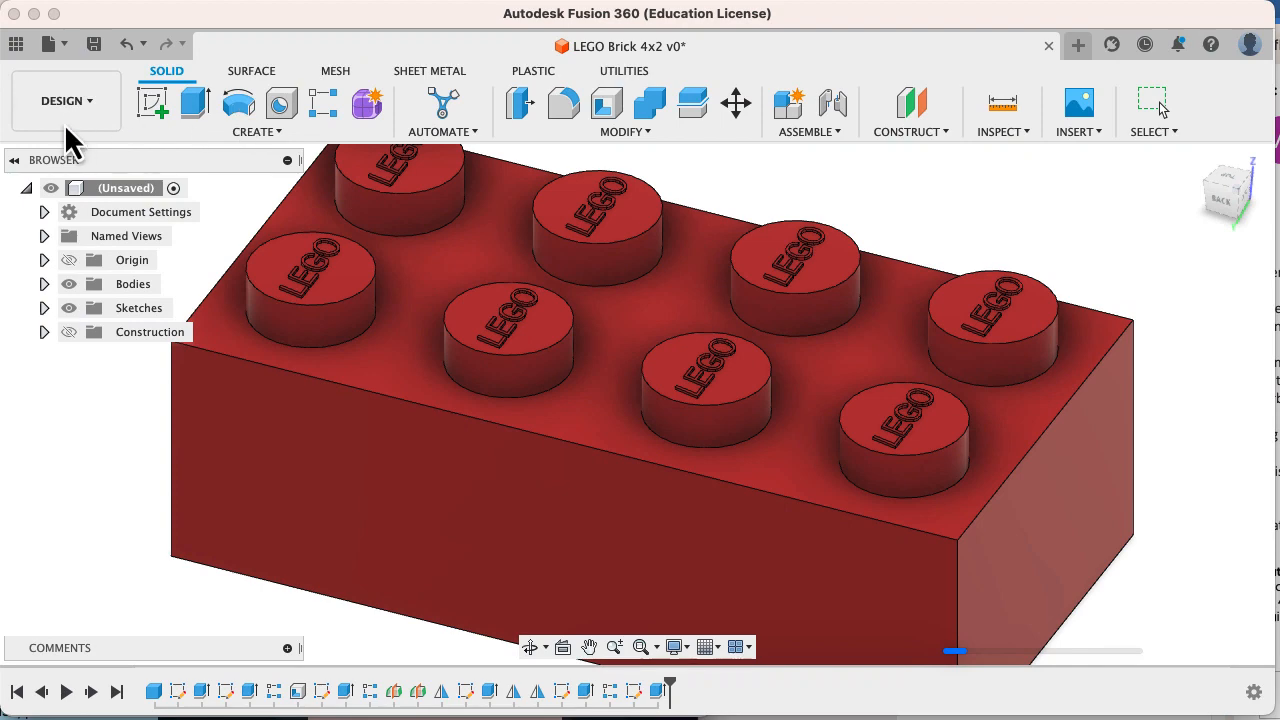
left_click(84, 134)
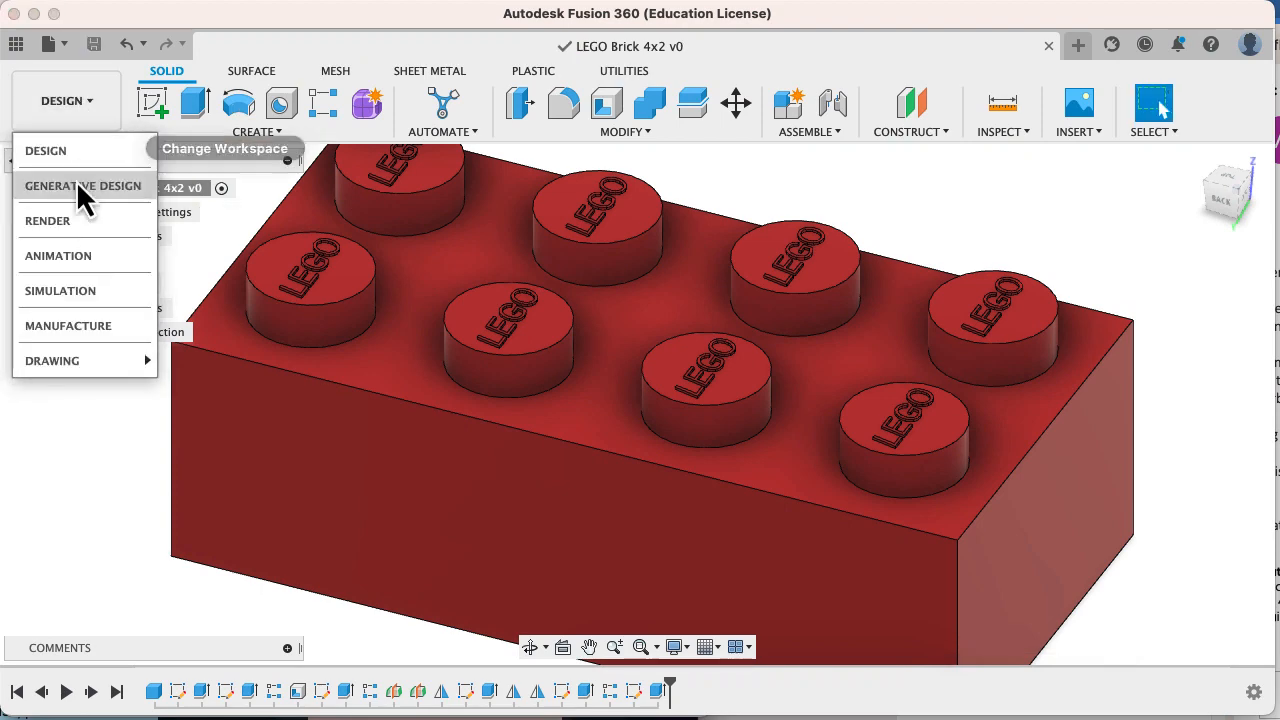
left_click(66, 220)
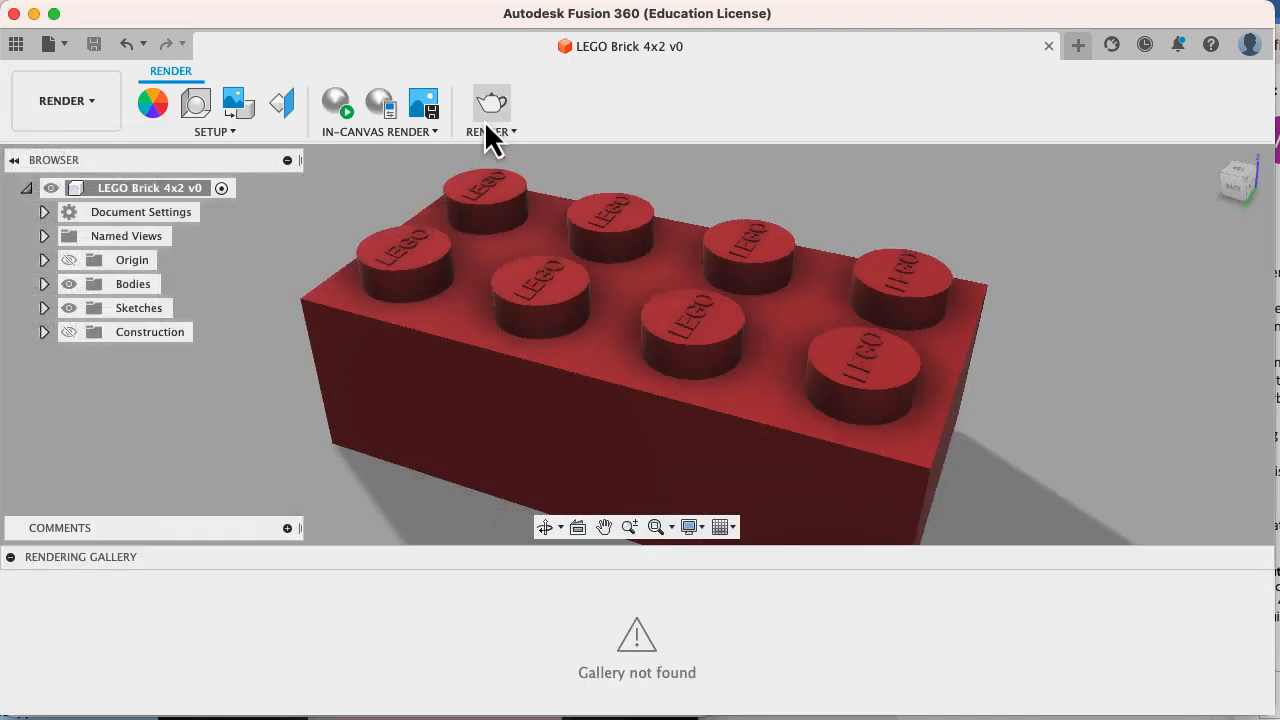
left_click(425, 105)
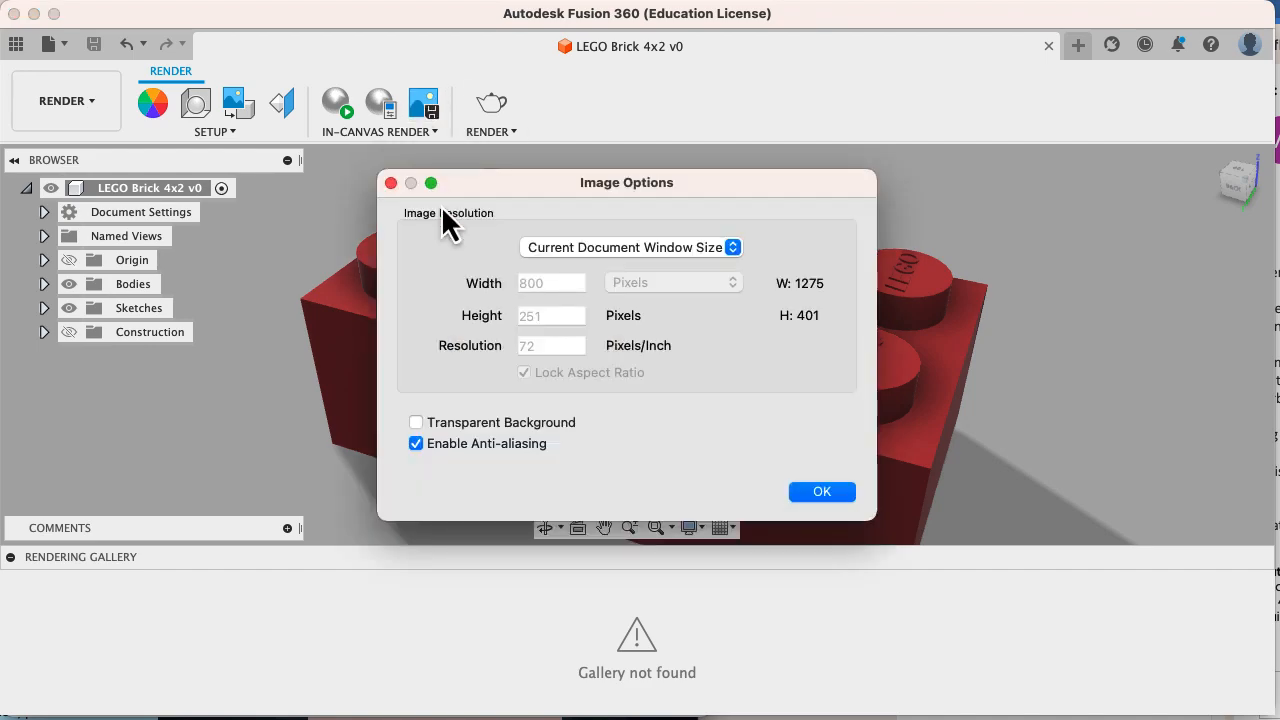
left_click(818, 494)
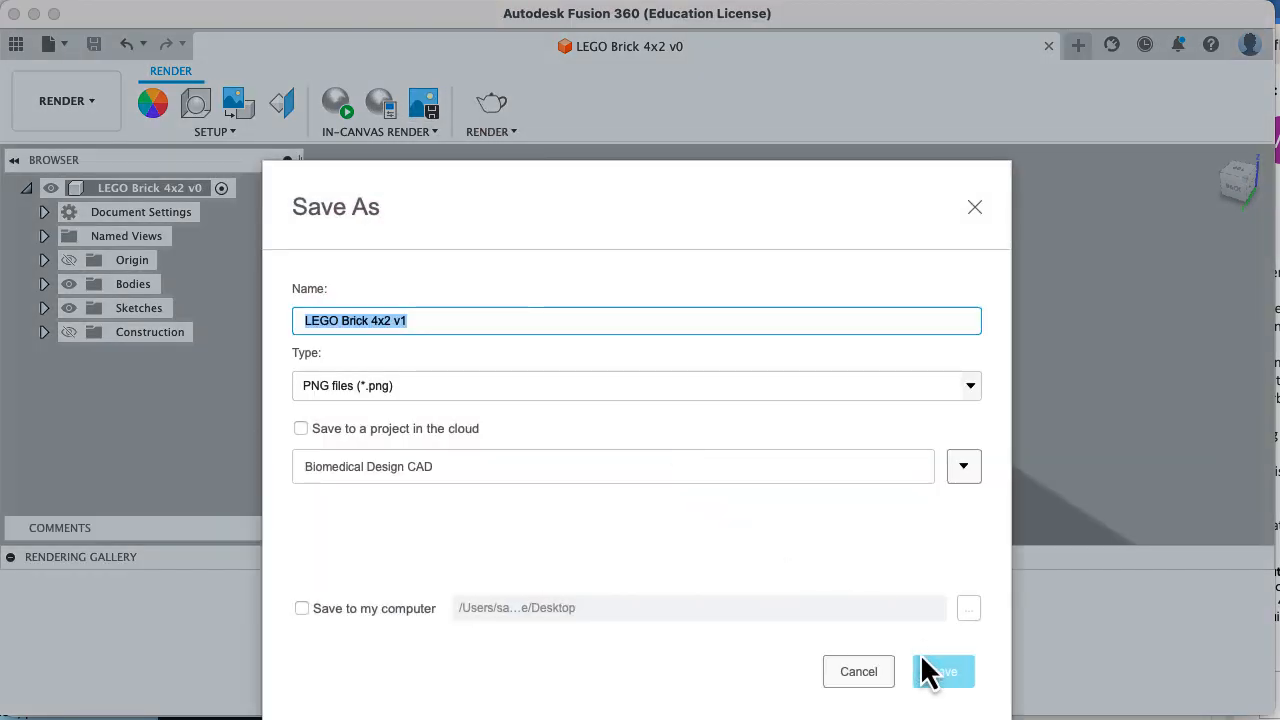
left_click(858, 671)
Step: Submit a Final-quality render of the brick to the Cloud Renderer at a custom size of 1275 x 401 px with Native exposure
left_click(492, 106)
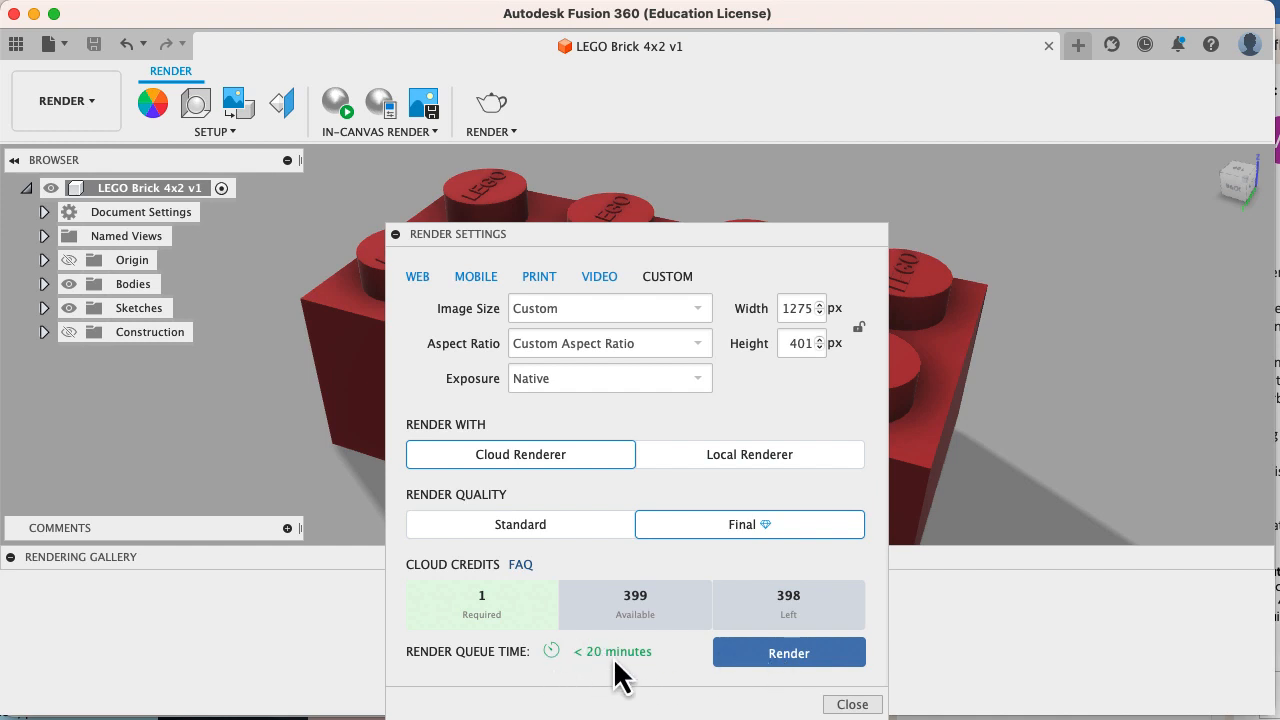
left_click(752, 652)
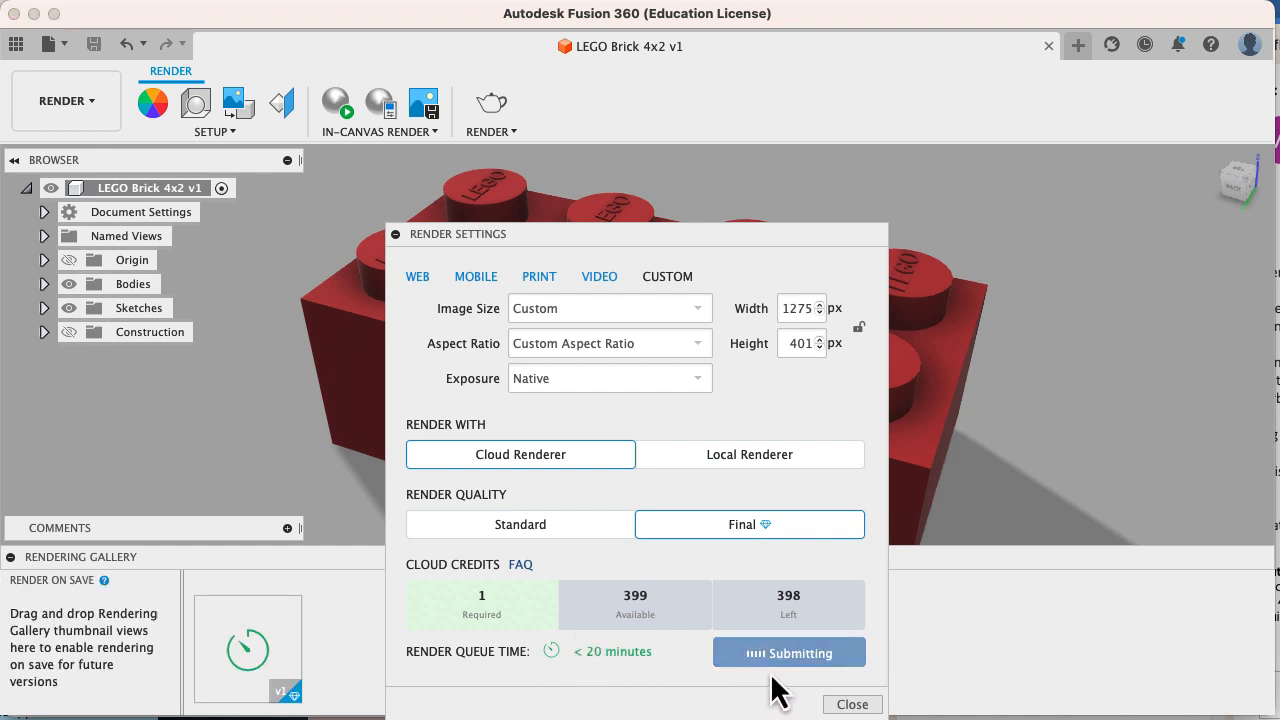